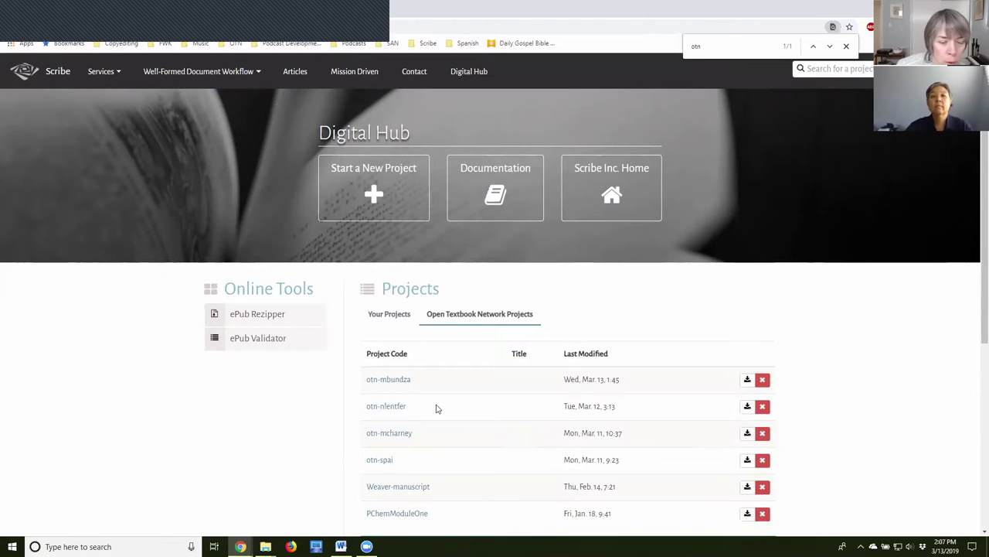
Leave the Digital Hub project list through the account link and reach the scribenet.com homepage.
left_click(501, 168)
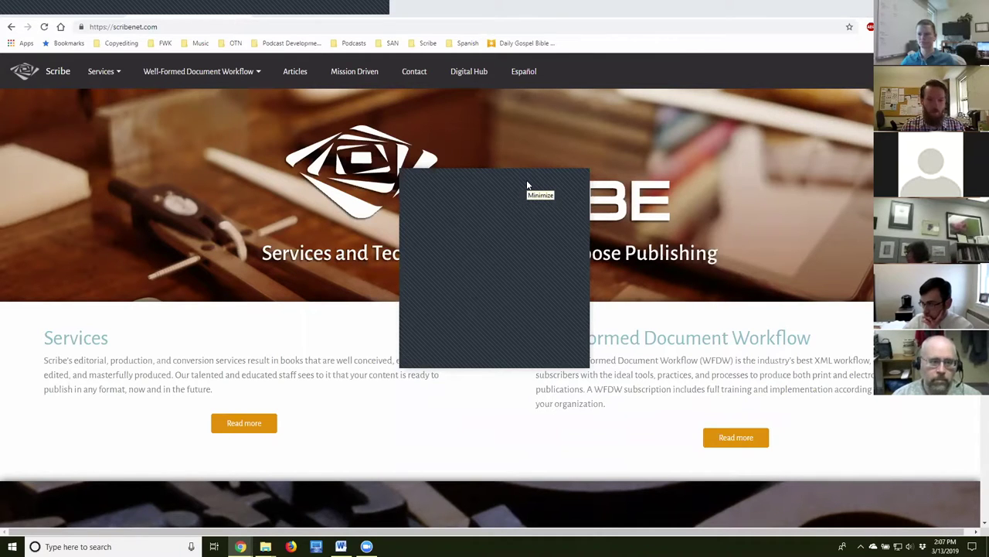
left_click(526, 182)
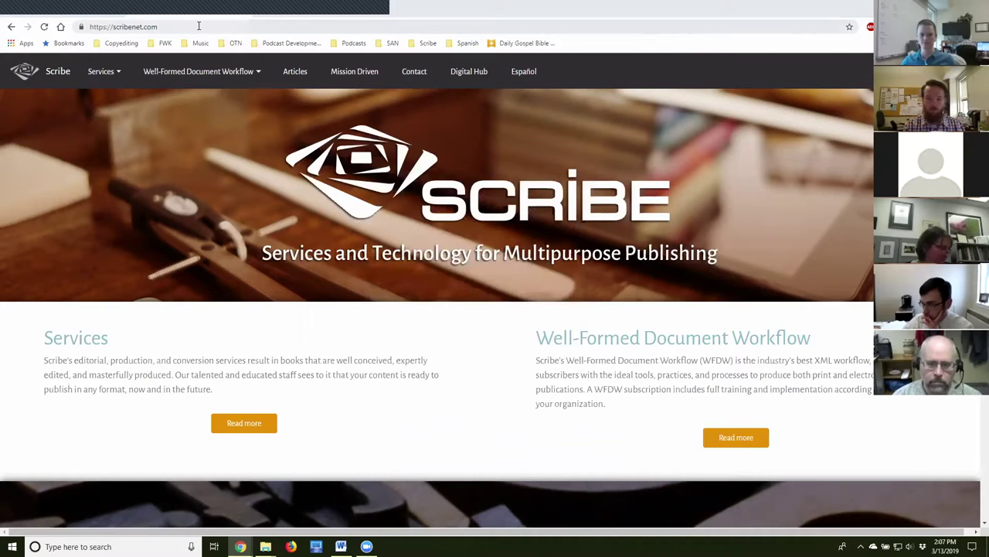
Sign back in with the saved credentials and show the Scribe Inc. Digital Hub project list.
left_click(158, 27)
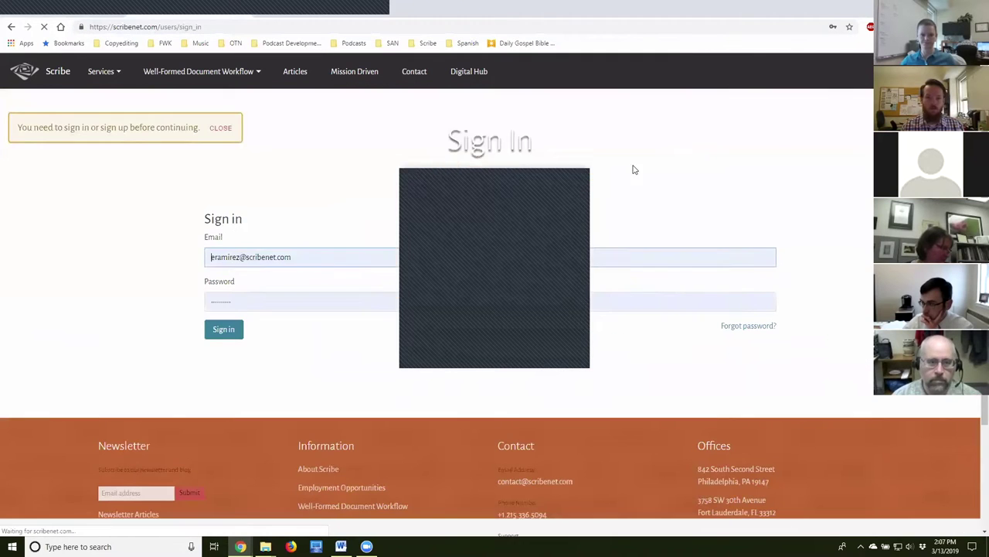
left_click(199, 27)
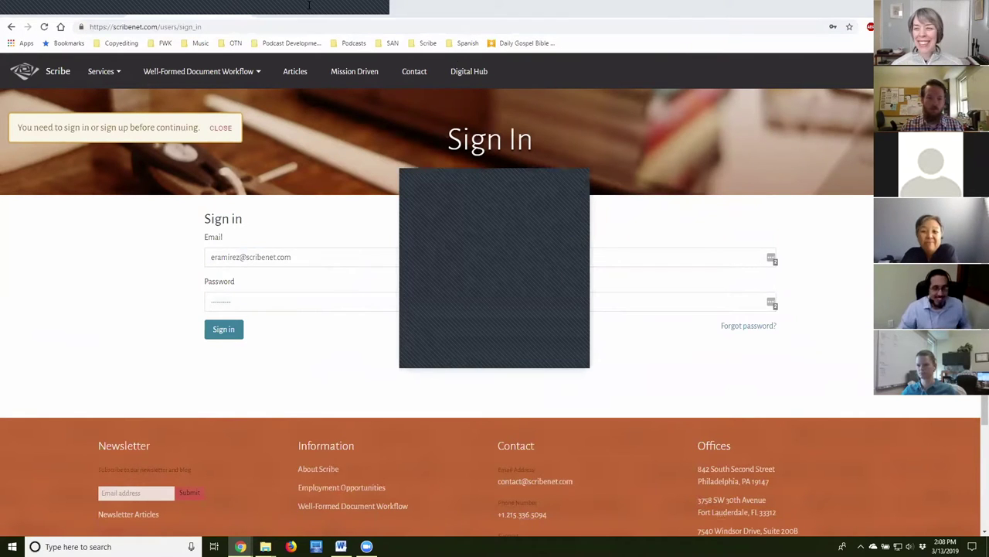
left_click(529, 181)
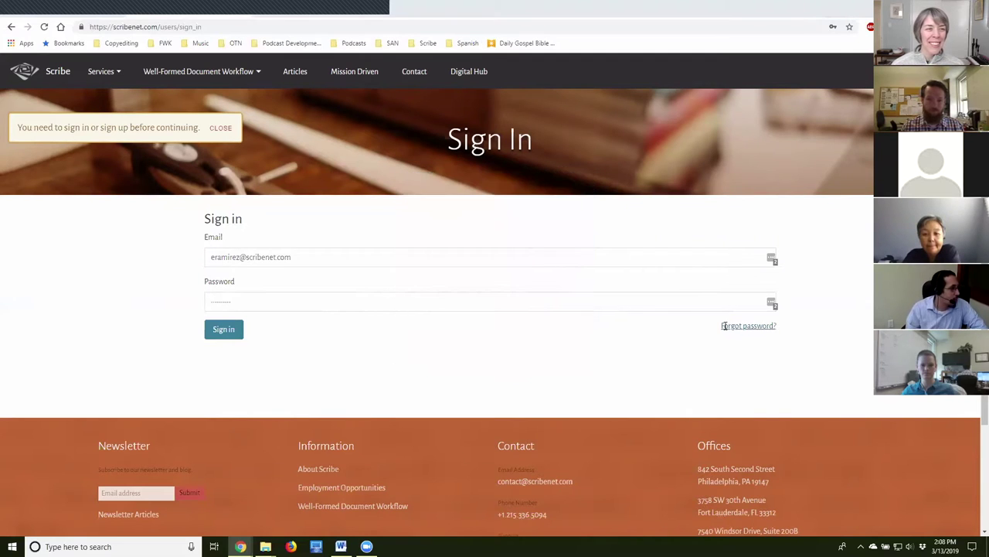
left_click(223, 330)
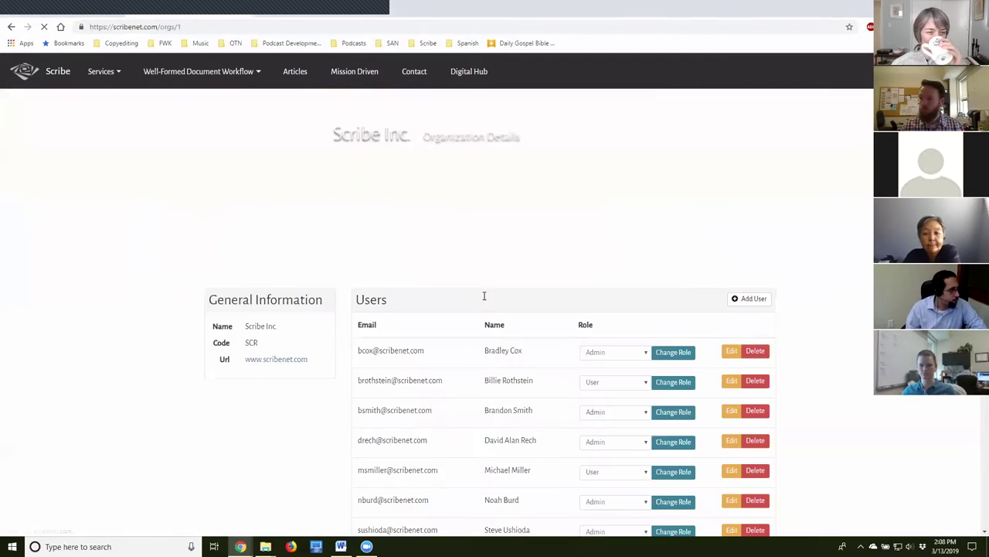
left_click(470, 74)
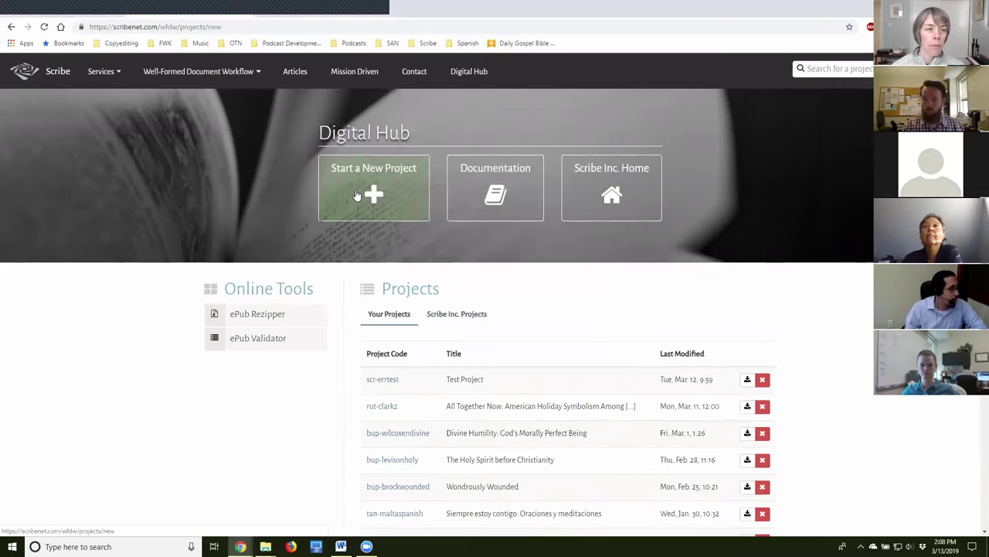
left_click(356, 194)
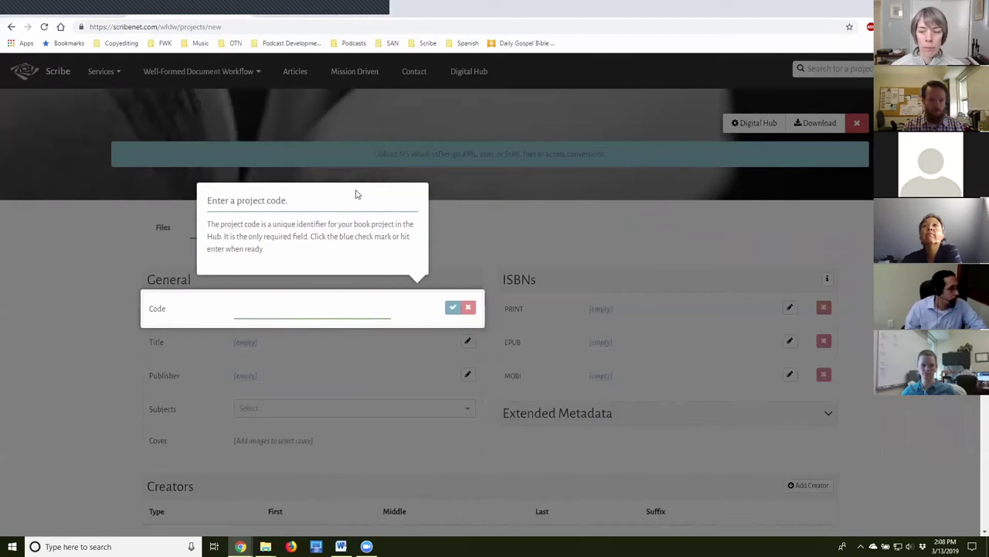
left_click(263, 309)
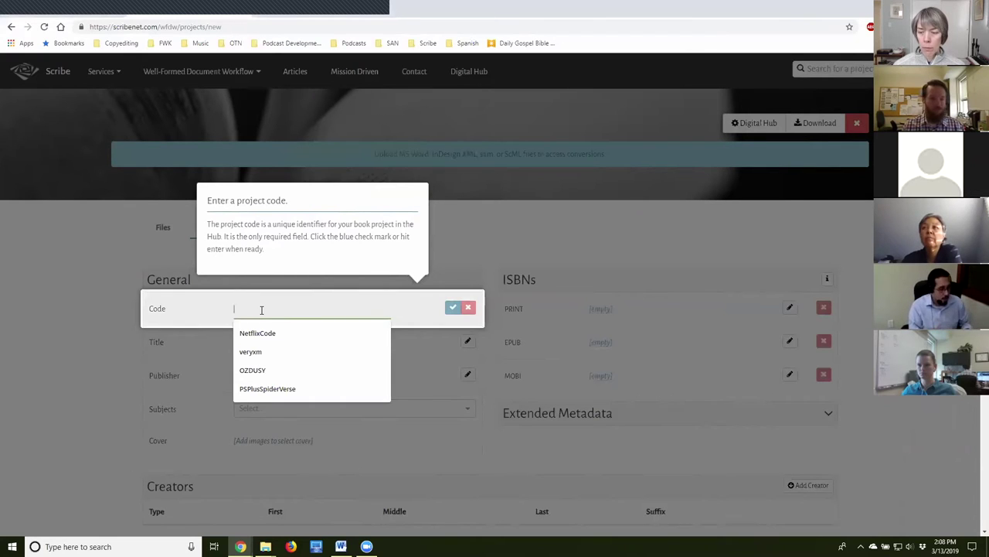
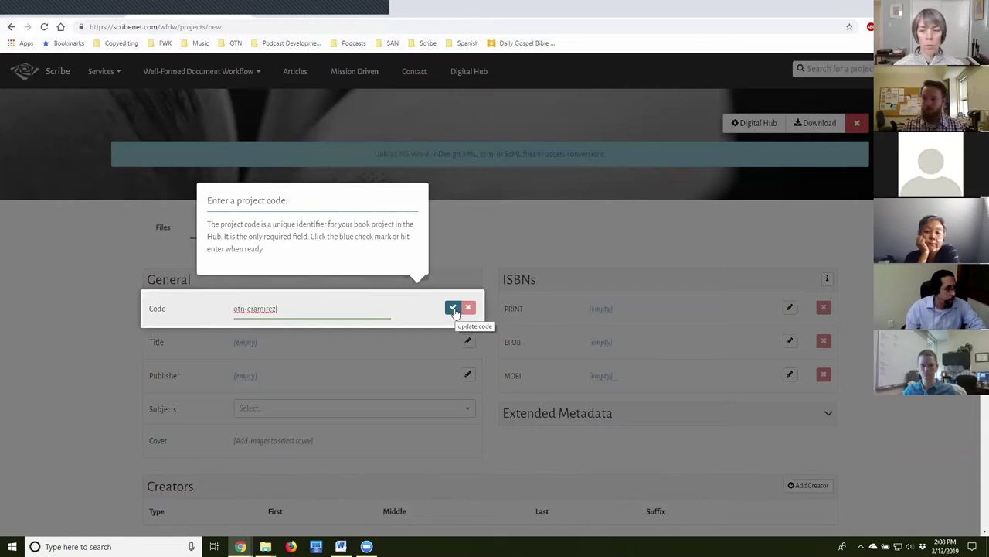
left_click(454, 309)
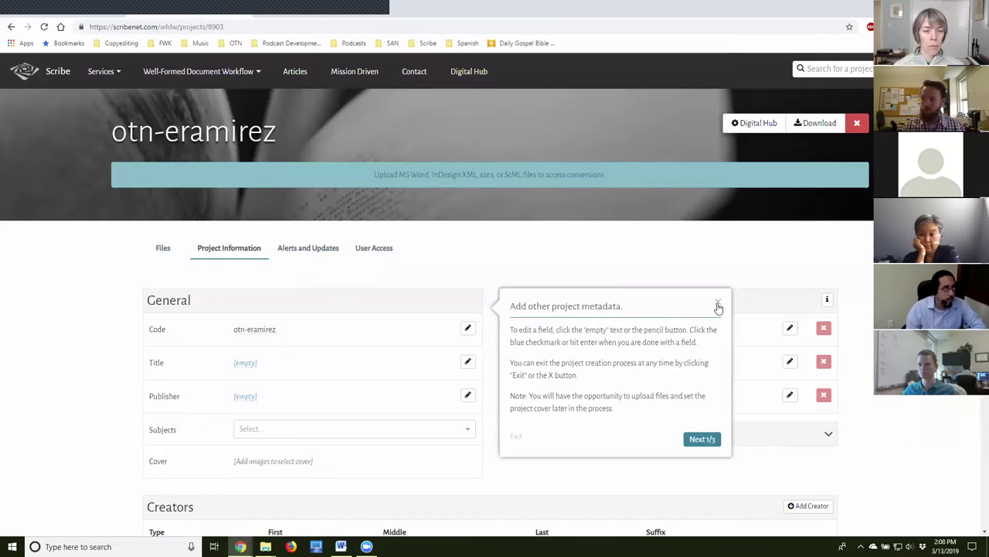
Close the 'Add other project metadata' tour and show the project's empty Files tab.
left_click(718, 304)
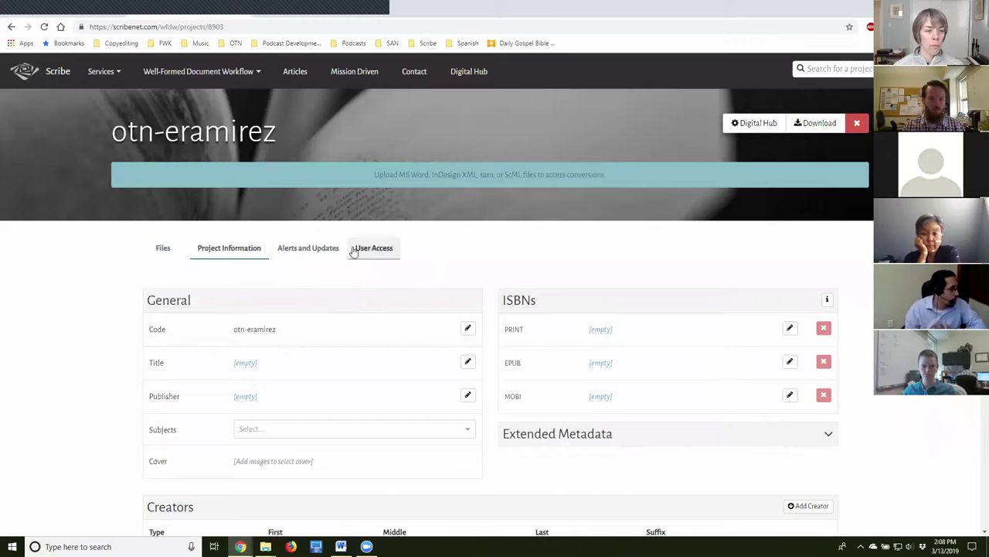
left_click(163, 249)
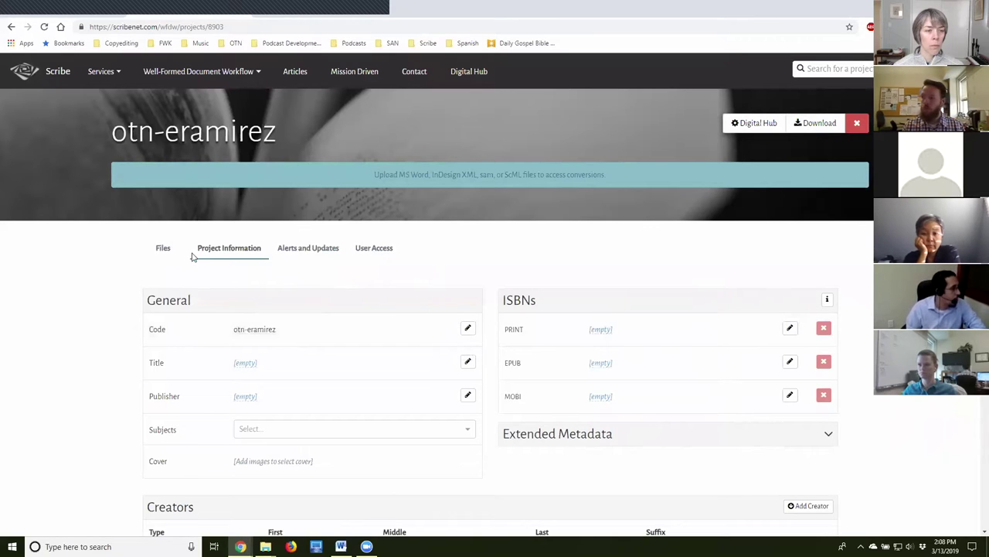
left_click(163, 253)
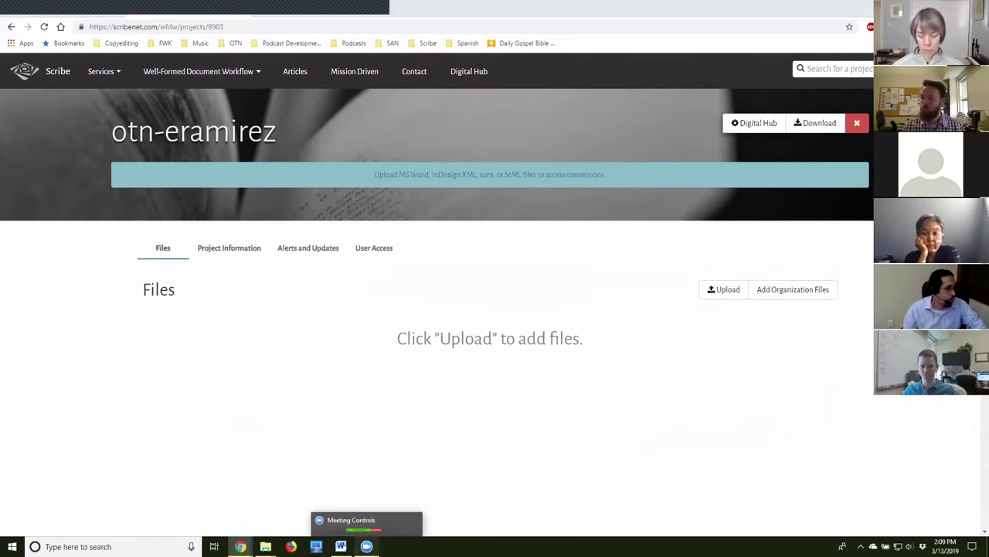
left_click(488, 360)
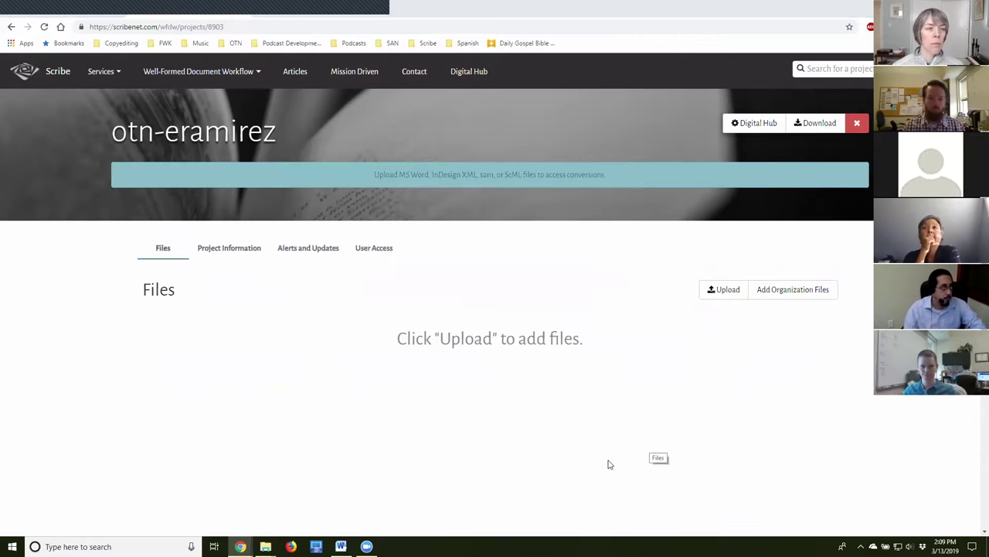
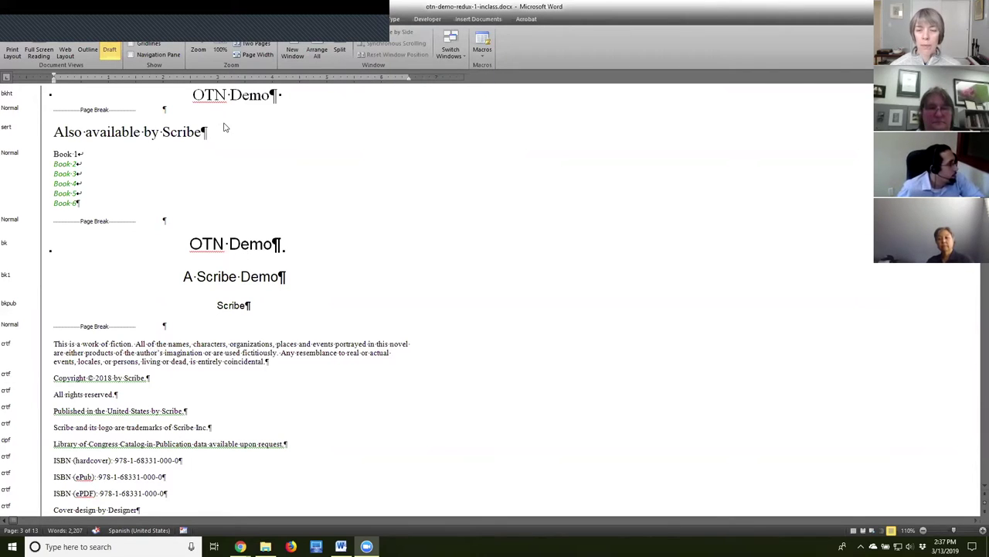
Look over the two OTN Demo title pages and the Introduction heading.
left_click(231, 96)
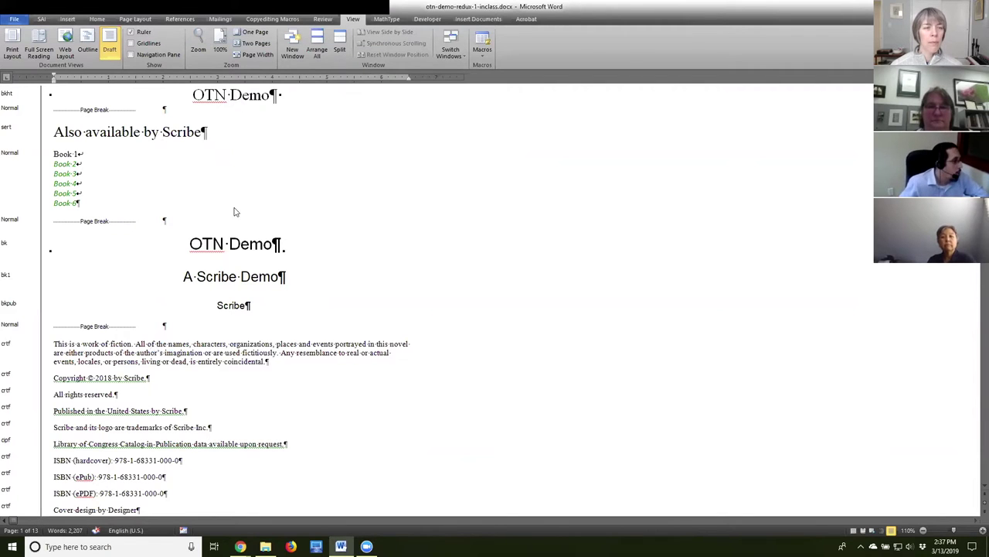
left_click(214, 245)
scroll(340, 420, "down", 10)
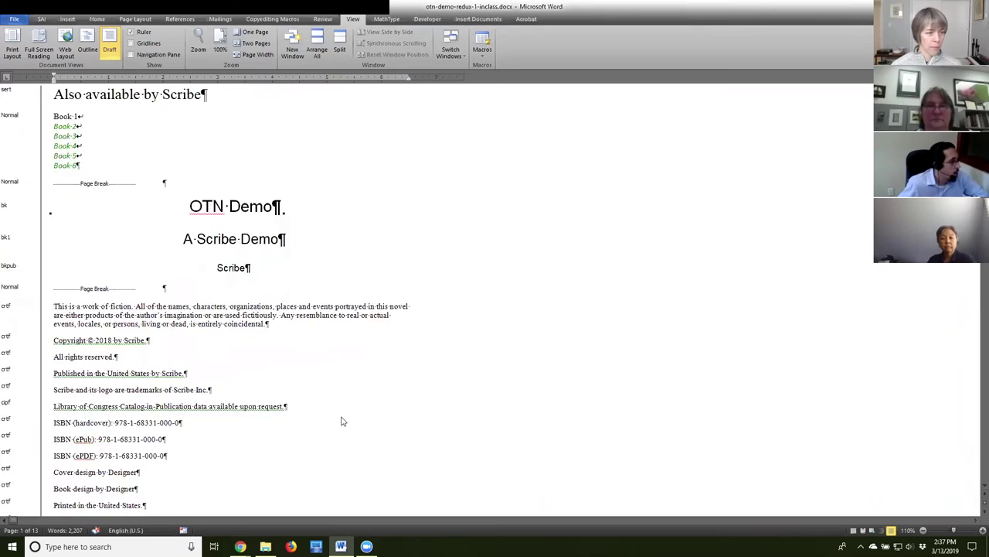
scroll(344, 408, "down", 7)
left_click(232, 138)
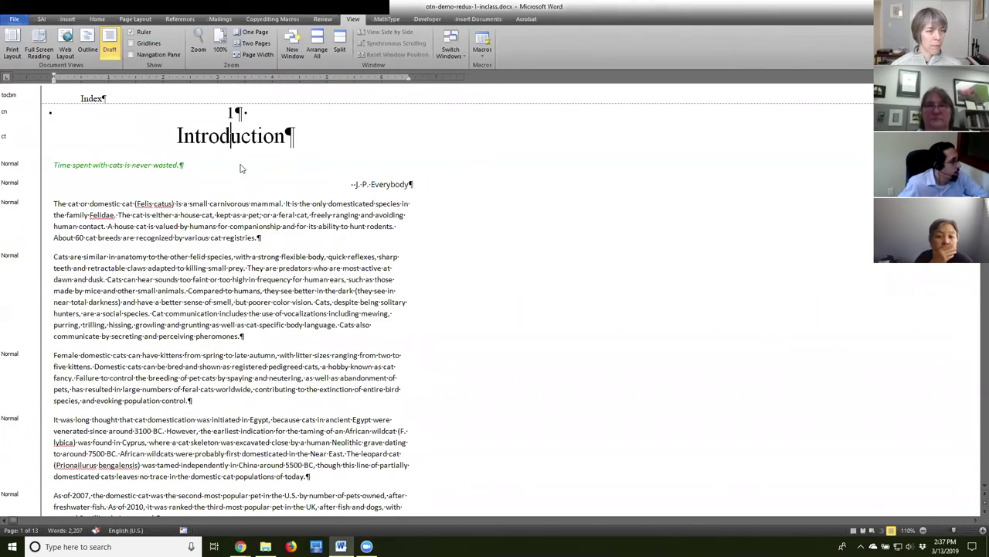
scroll(286, 395, "down", 7)
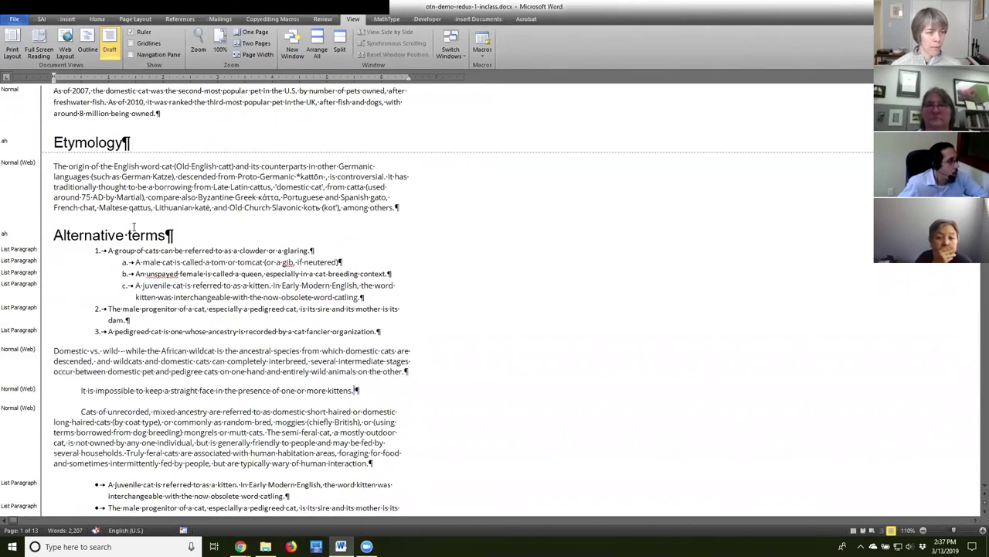
scroll(193, 272, "down", 8)
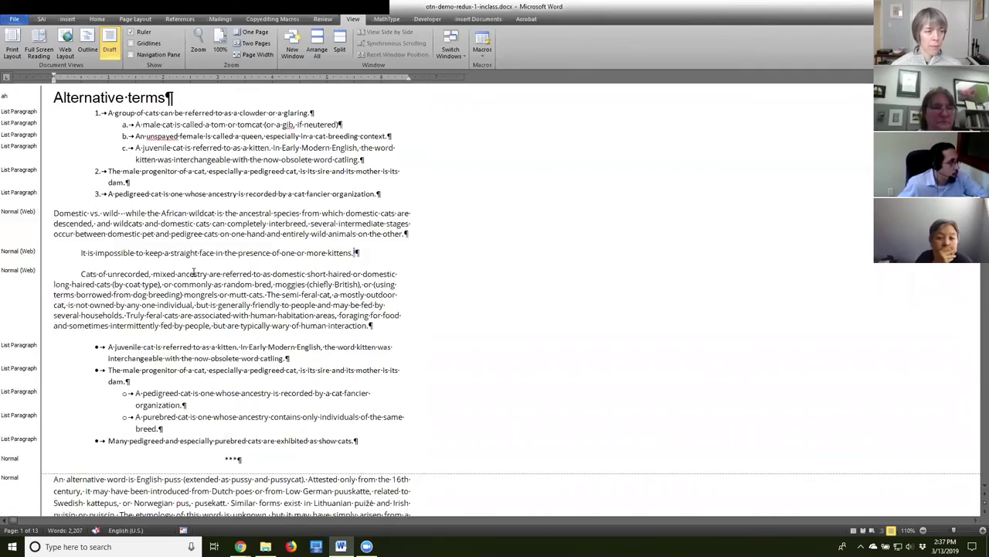
scroll(193, 277, "down", 20)
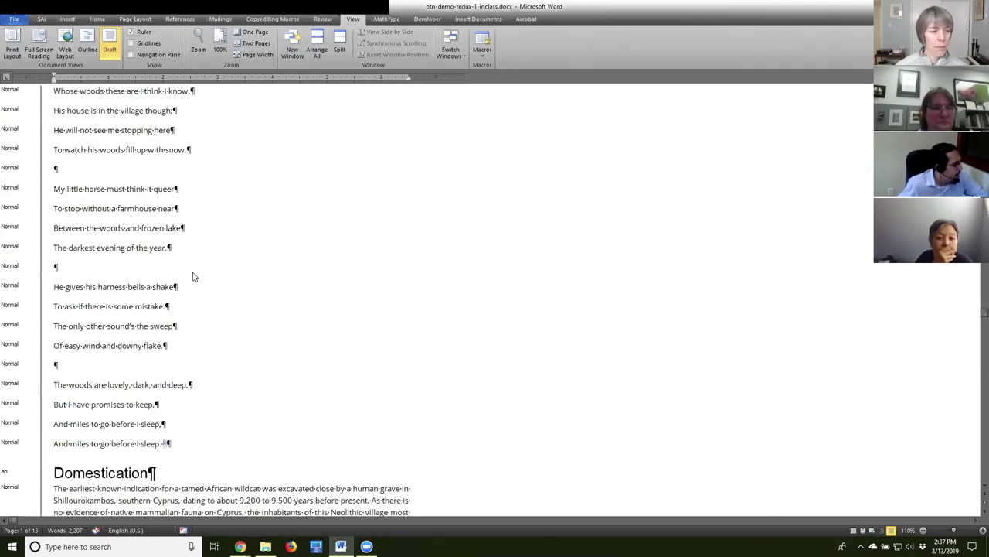
scroll(194, 277, "down", 7)
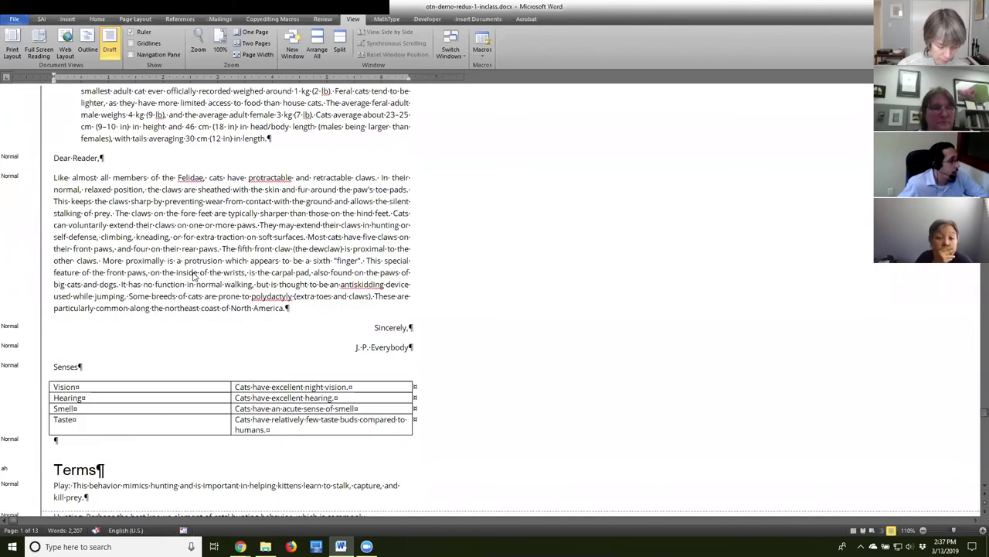
scroll(193, 272, "up", 3)
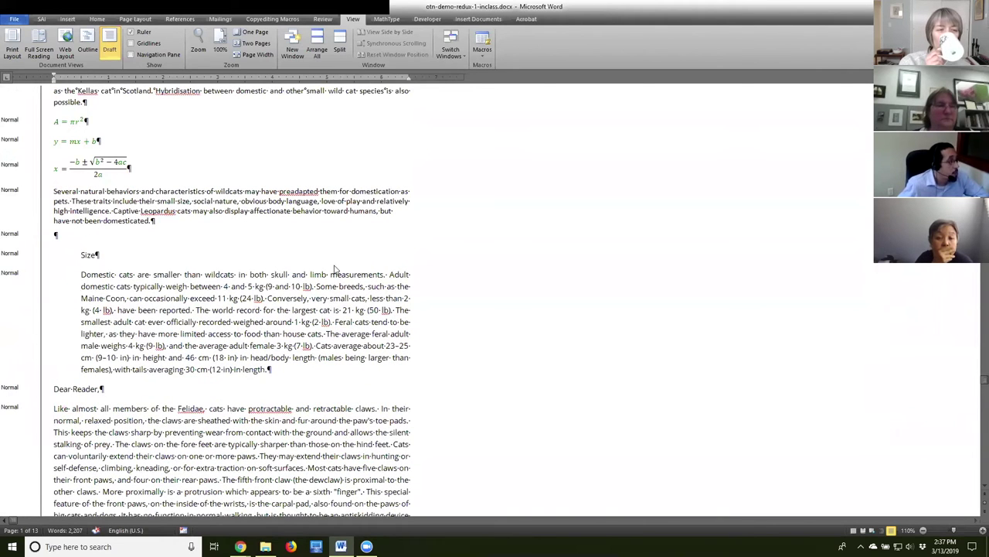
Inspect the quadratic equation and the image source URL after 'Image by worak'.
double_click(78, 162)
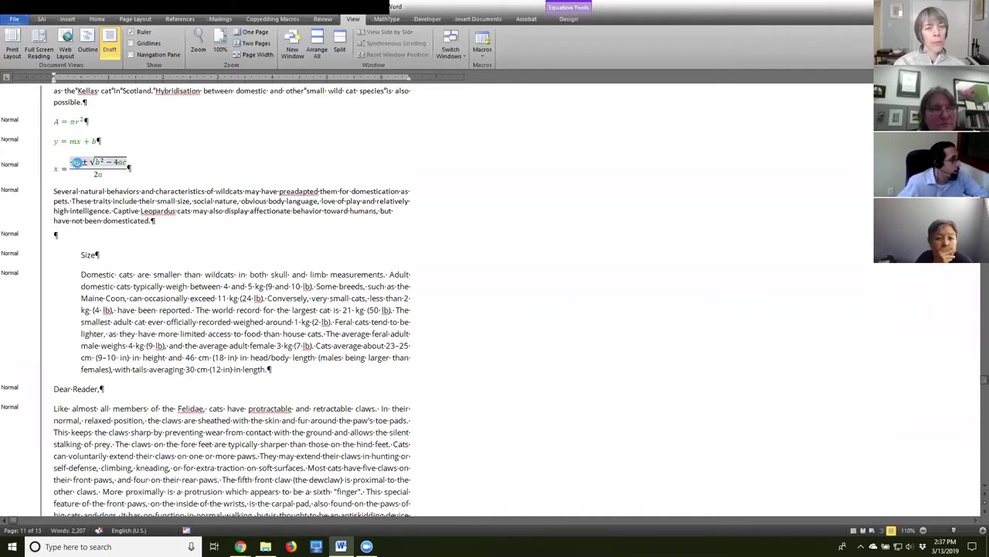
left_click(111, 259)
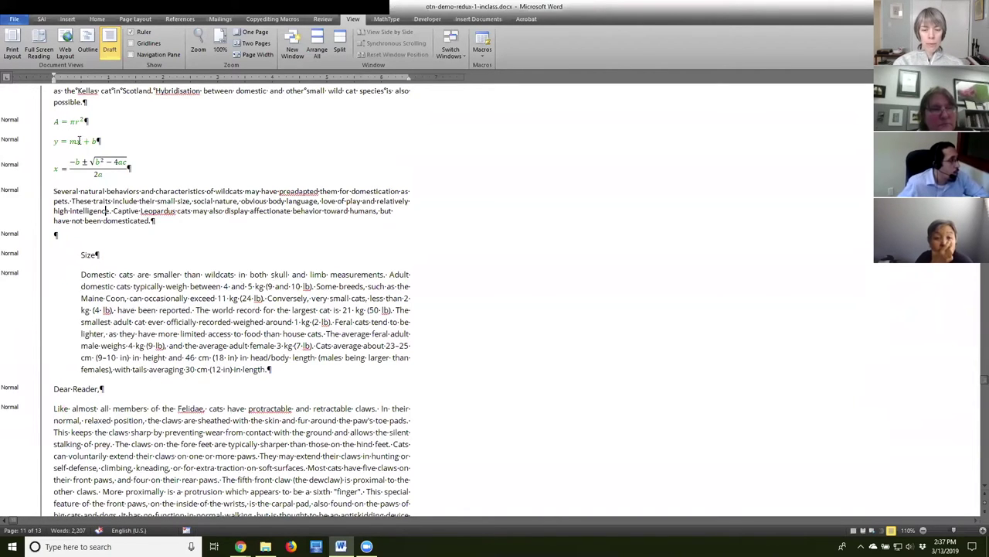
scroll(161, 272, "up", 3)
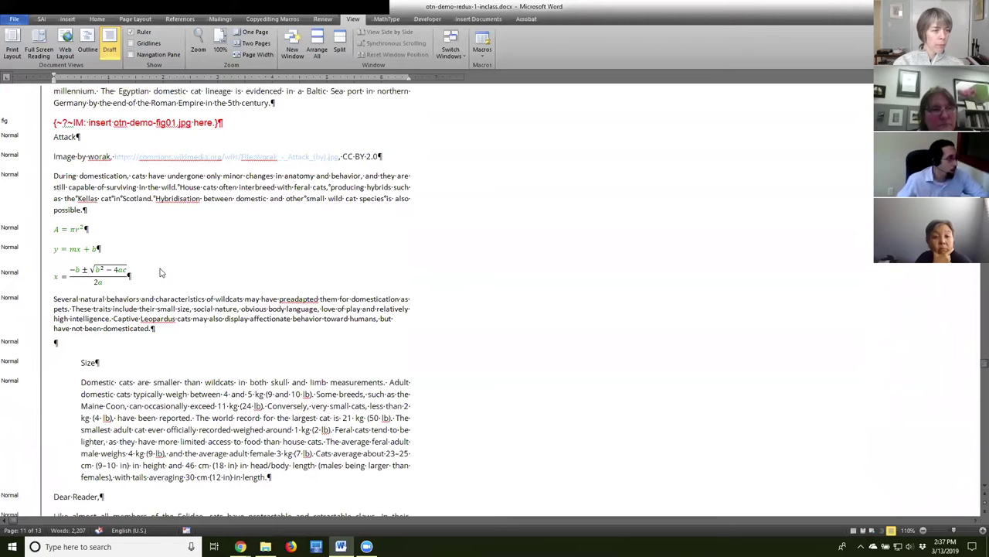
left_click_drag(115, 156, 323, 157)
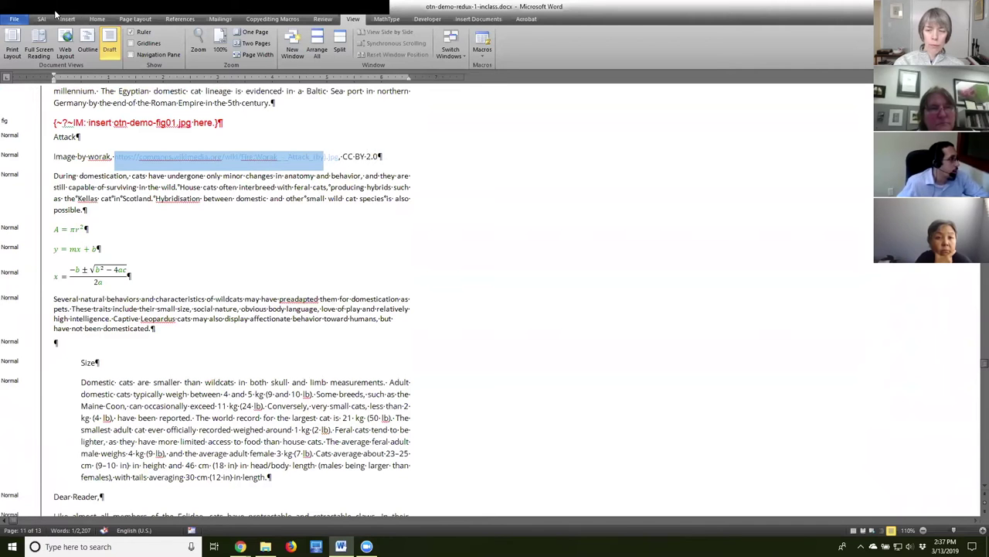
left_click(71, 231)
scroll(126, 286, "down", 15)
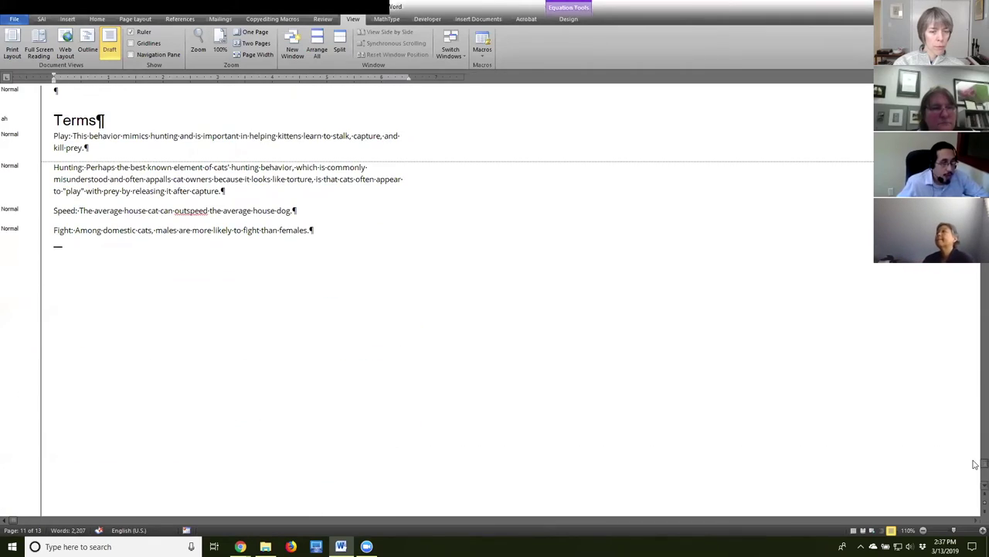
left_click_drag(977, 463, 869, 159)
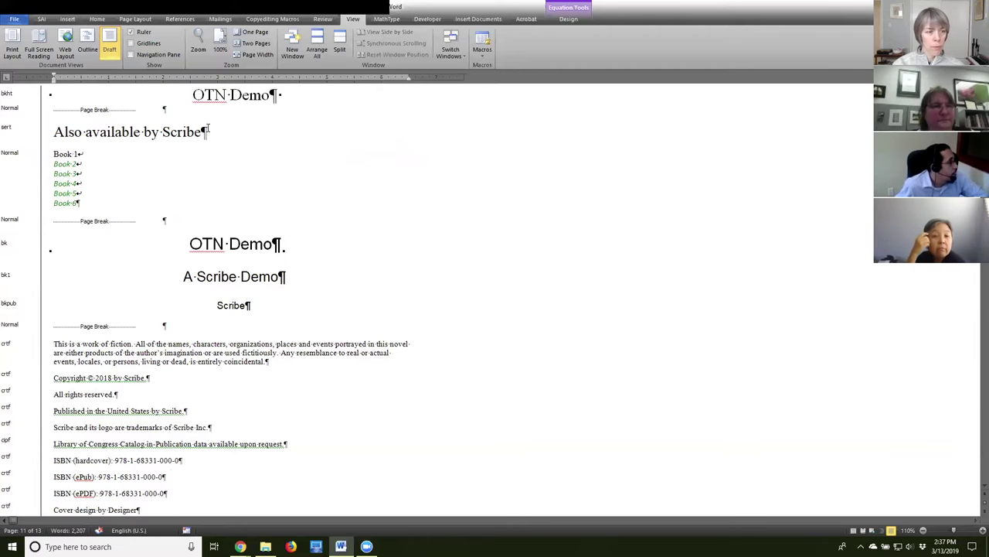
Check the page break under OTN Demo and the Book 2 line, then show the SAI ribbon tab.
double_click(228, 108)
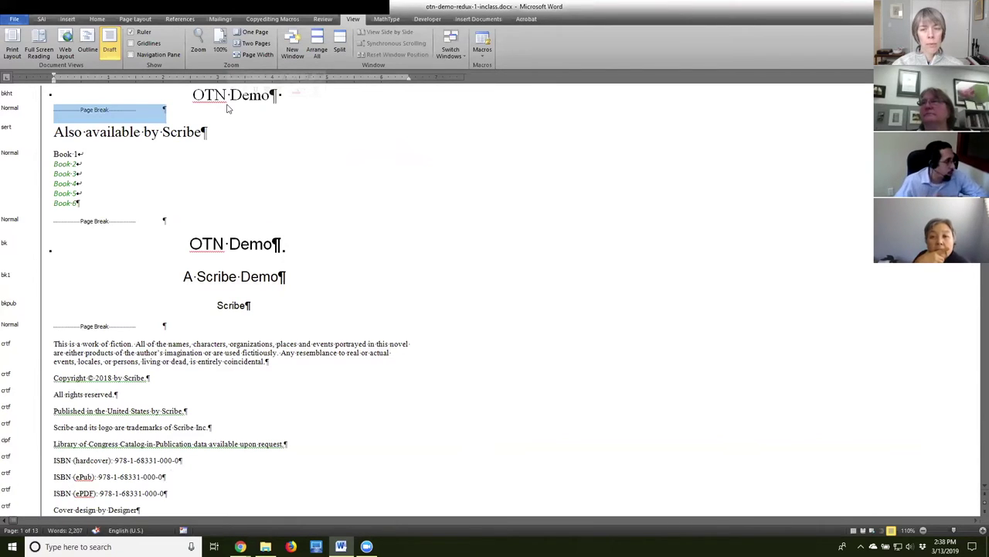
left_click(225, 278)
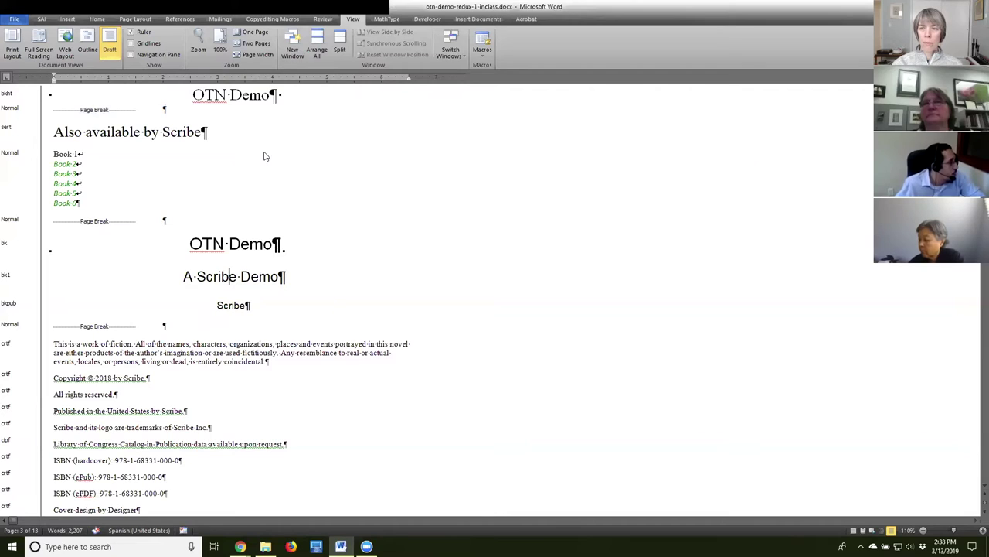
left_click_drag(106, 167, 53, 163)
left_click(66, 163)
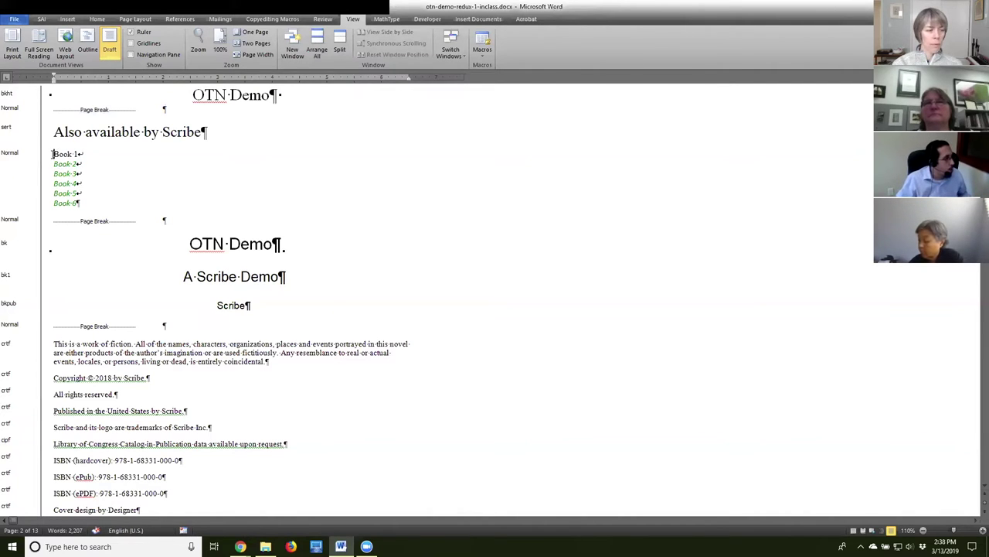
left_click(41, 20)
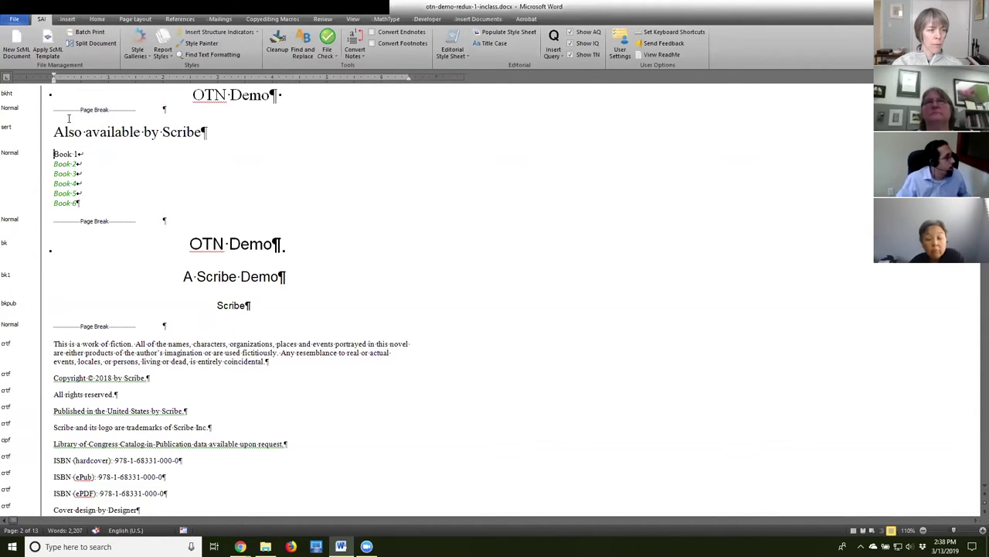
Select the Book 1–Book 6 lines and load the 01-Front Matter style gallery.
left_click_drag(54, 154, 91, 207)
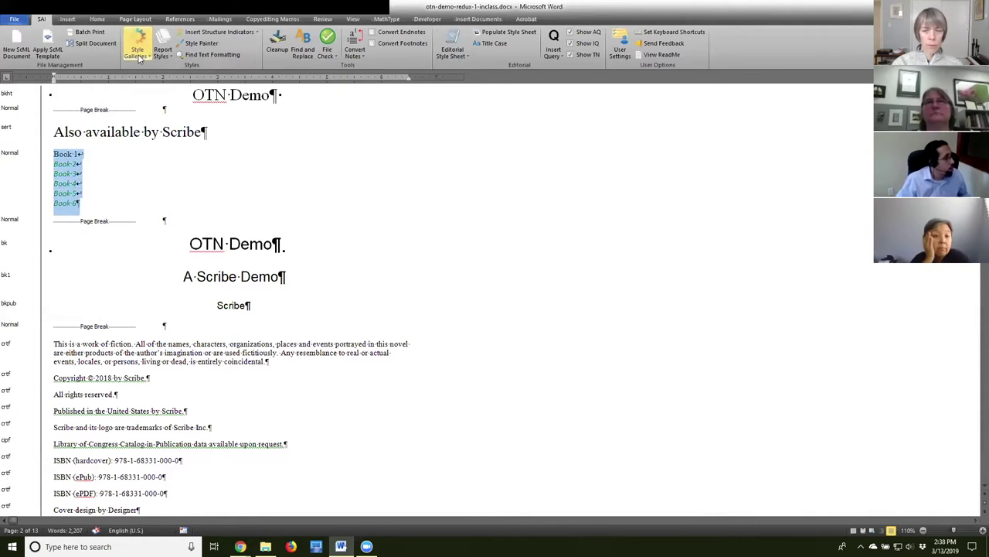
left_click(137, 51)
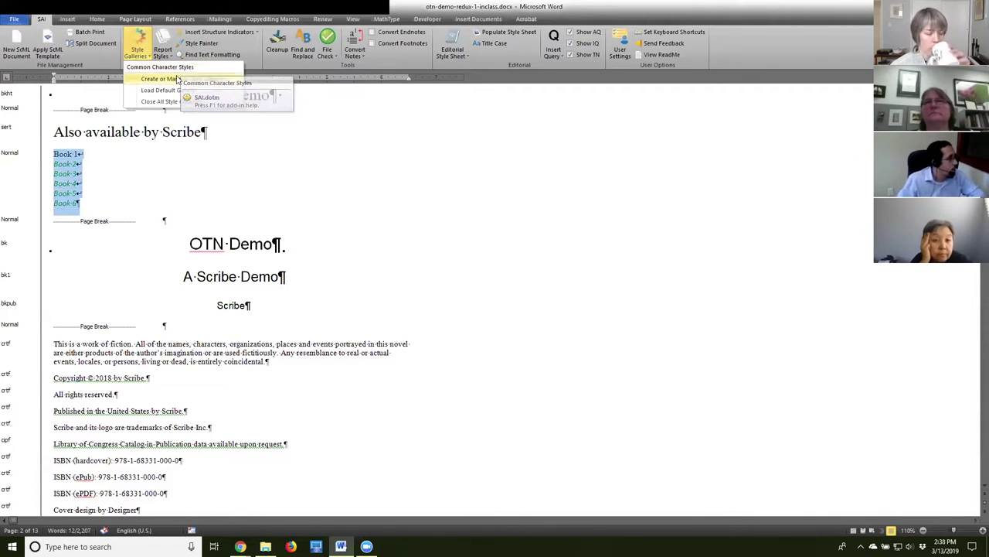
left_click(177, 91)
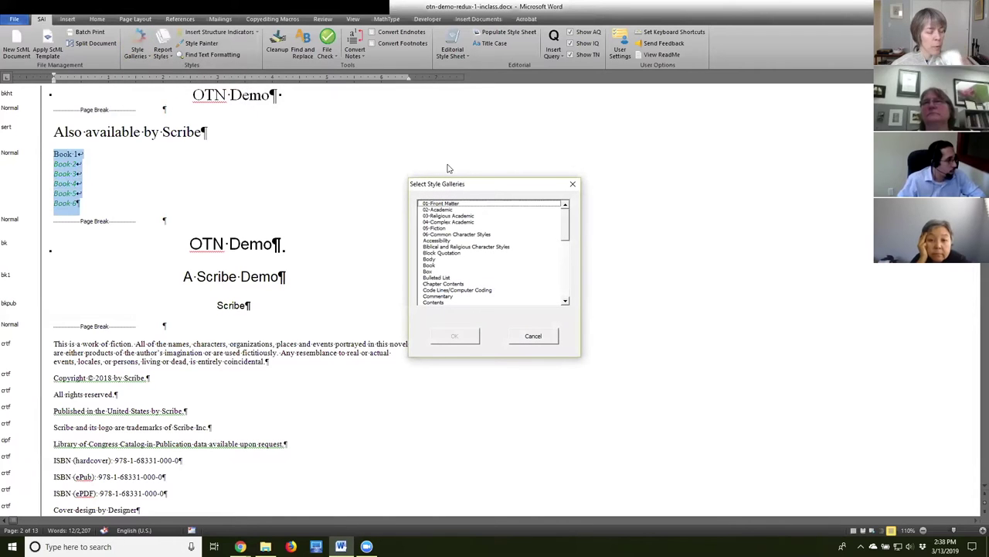
left_click_drag(464, 186, 609, 171)
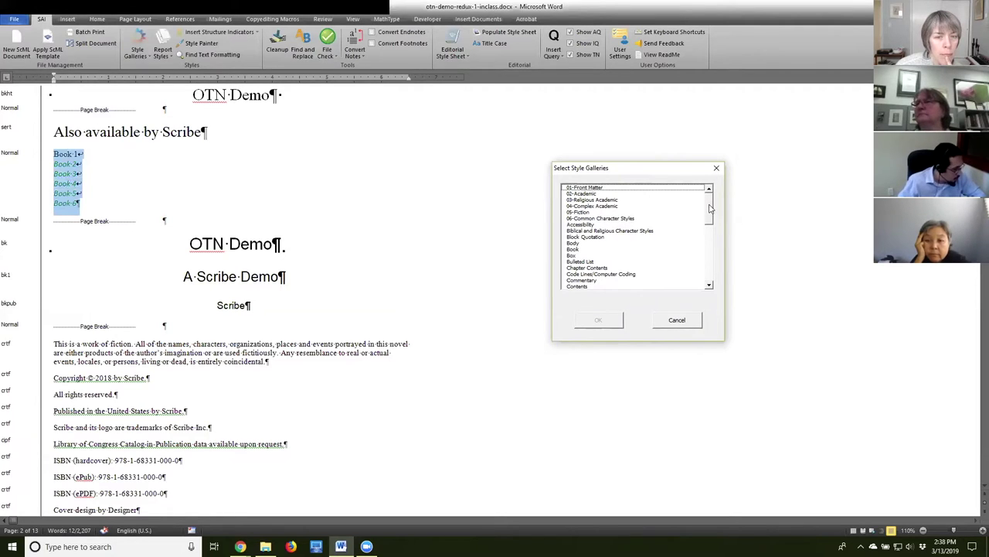
scroll(710, 208, "down", 1)
scroll(710, 208, "up", 1)
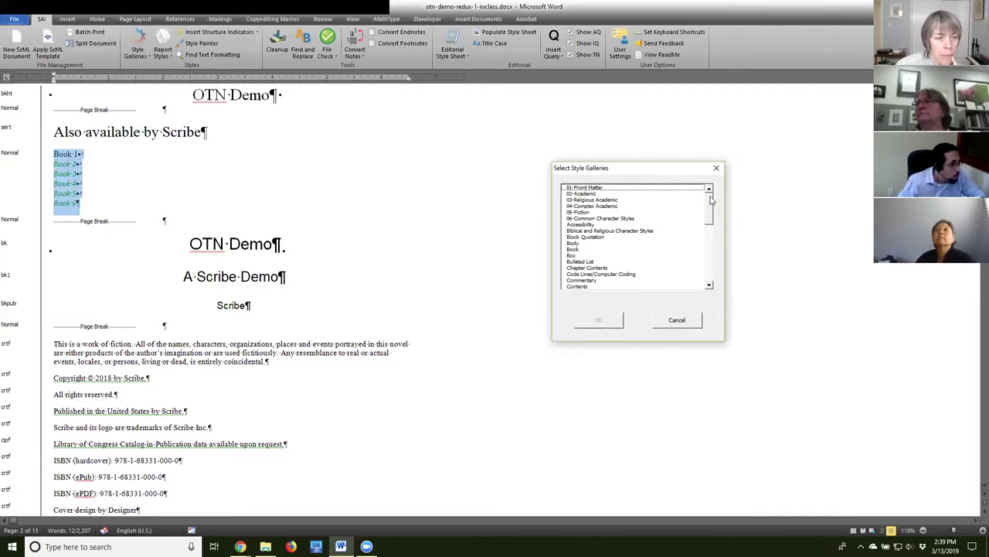
left_click(626, 189)
left_click(604, 320)
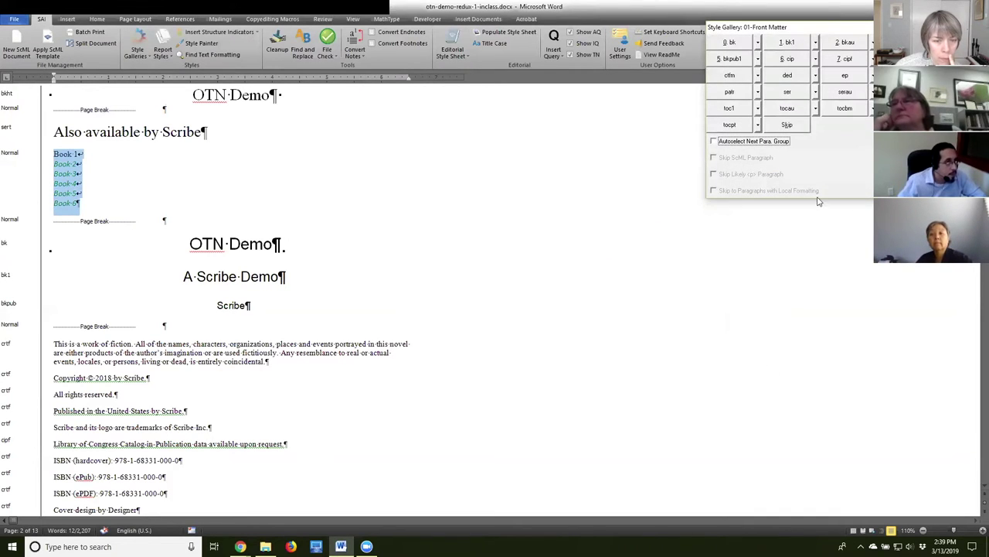
Apply the ser style to the Book 1–6 list.
left_click_drag(62, 180, 84, 200)
left_click(75, 156)
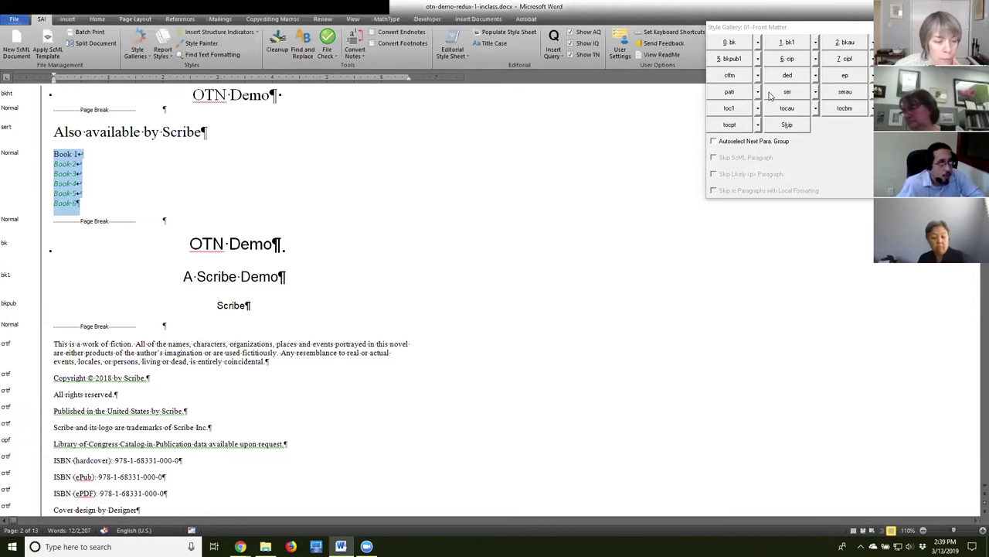
left_click(785, 94)
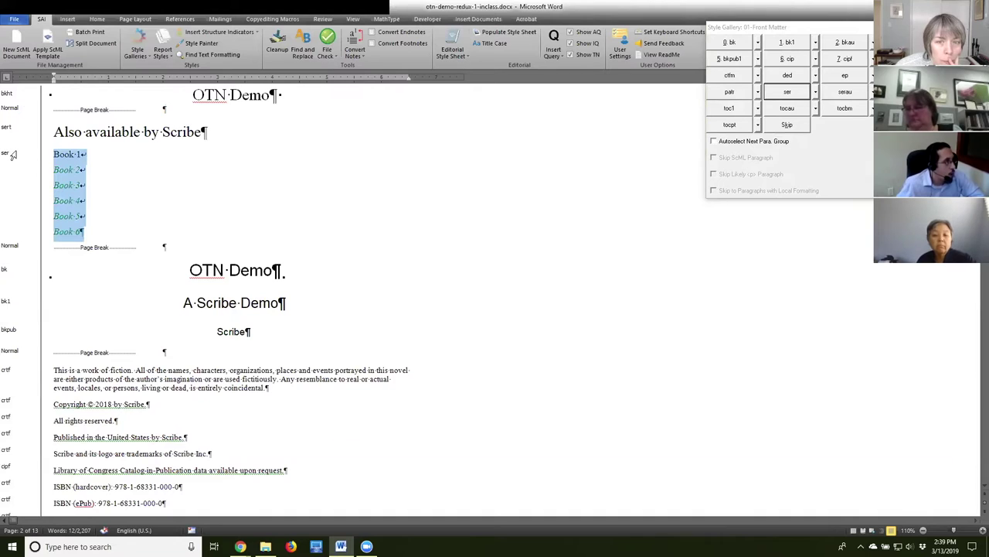
left_click(80, 158)
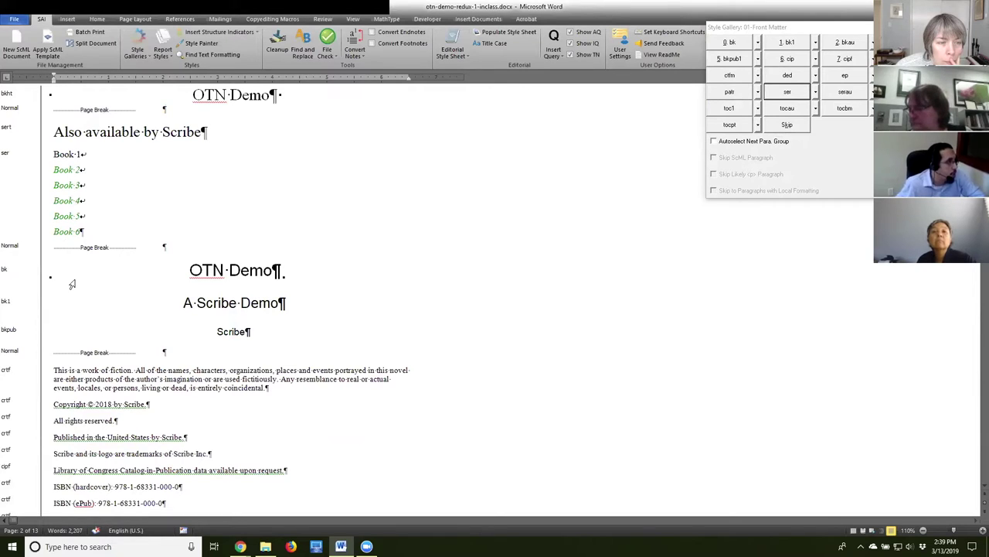
Examine the line breaks between the Book lines and bring up Find and Replace.
left_click_drag(82, 154, 88, 154)
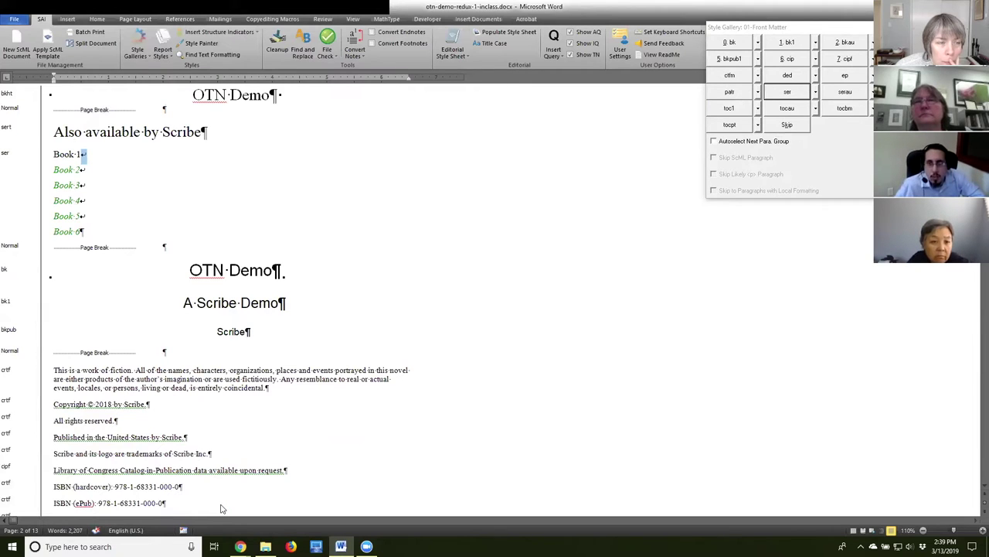
left_click_drag(81, 169, 85, 154)
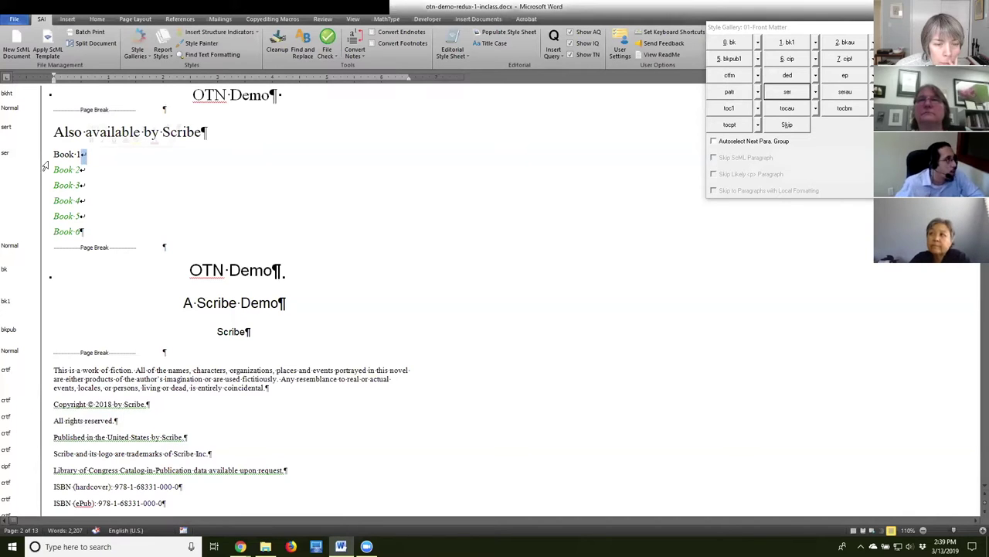
left_click(53, 154)
left_click_drag(53, 154, 86, 244)
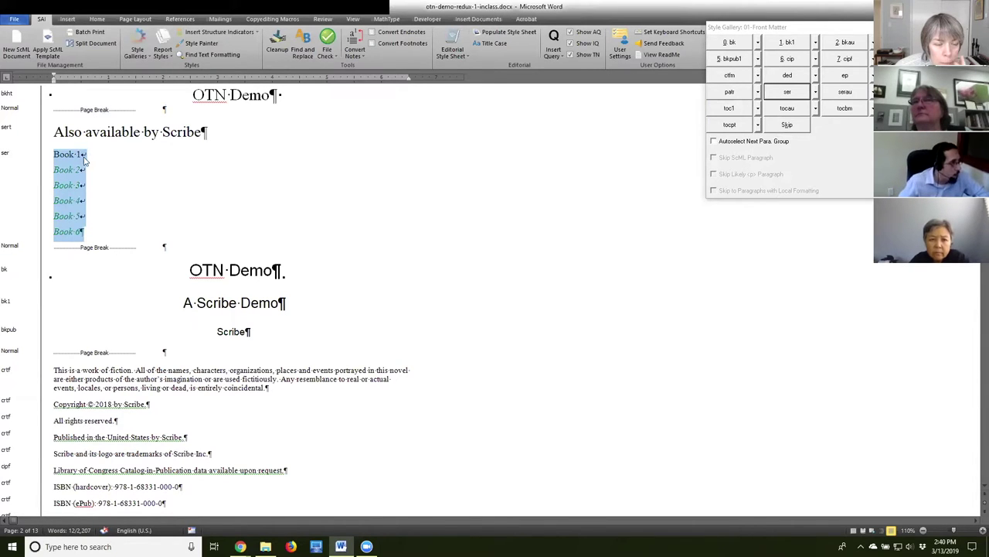
left_click(249, 270)
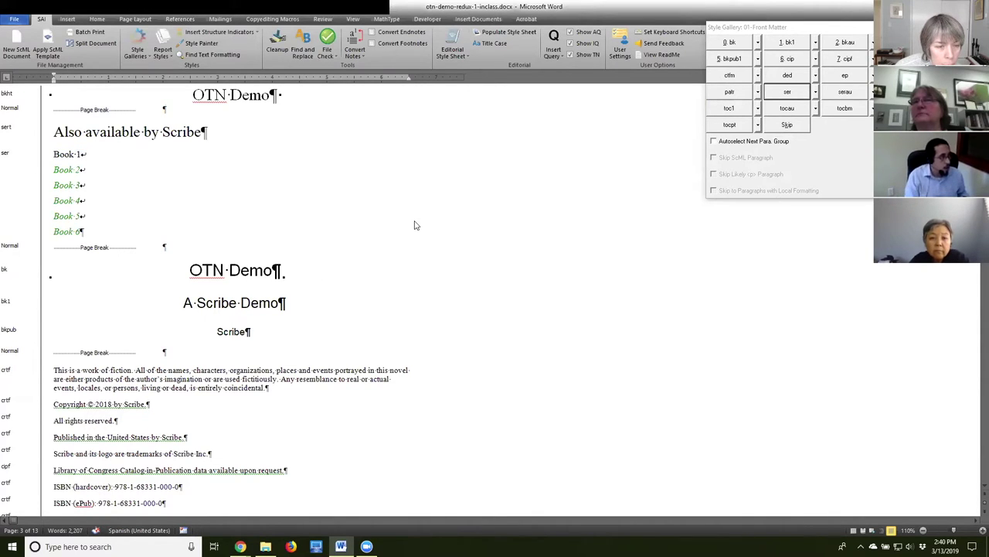
key("ctrl+h")
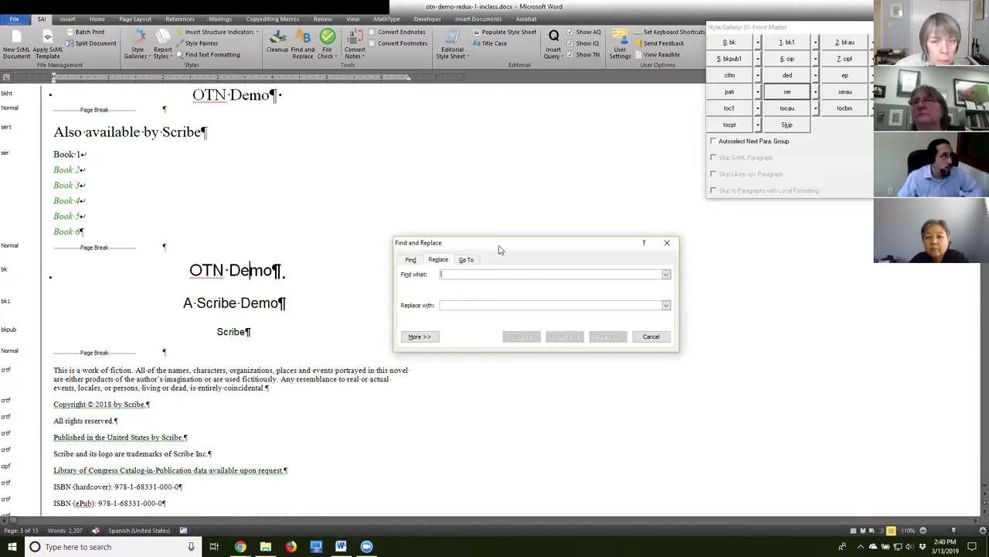
Search for manual line breaks (^l) with ^p as replacement, locating the one after Book 1.
left_click_drag(494, 244, 394, 141)
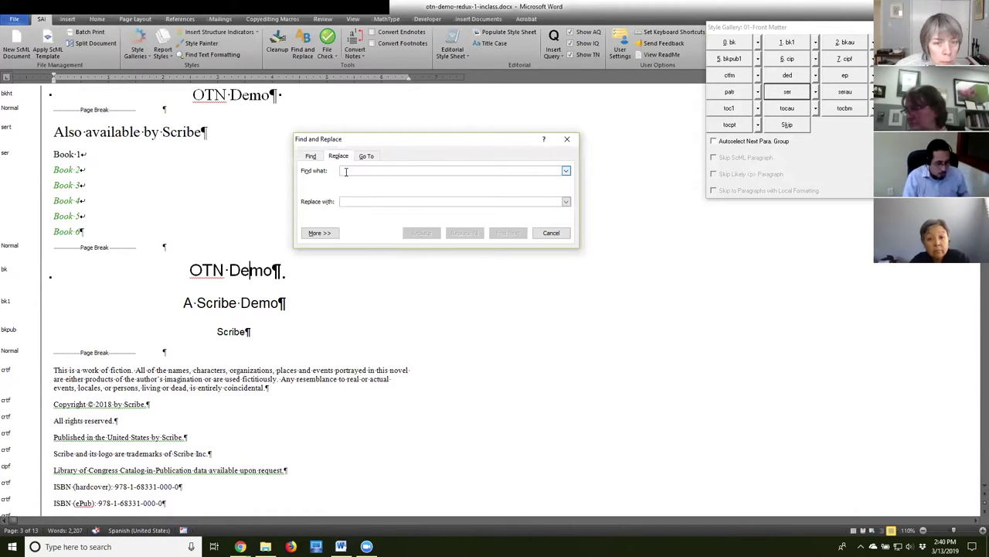
type("^l")
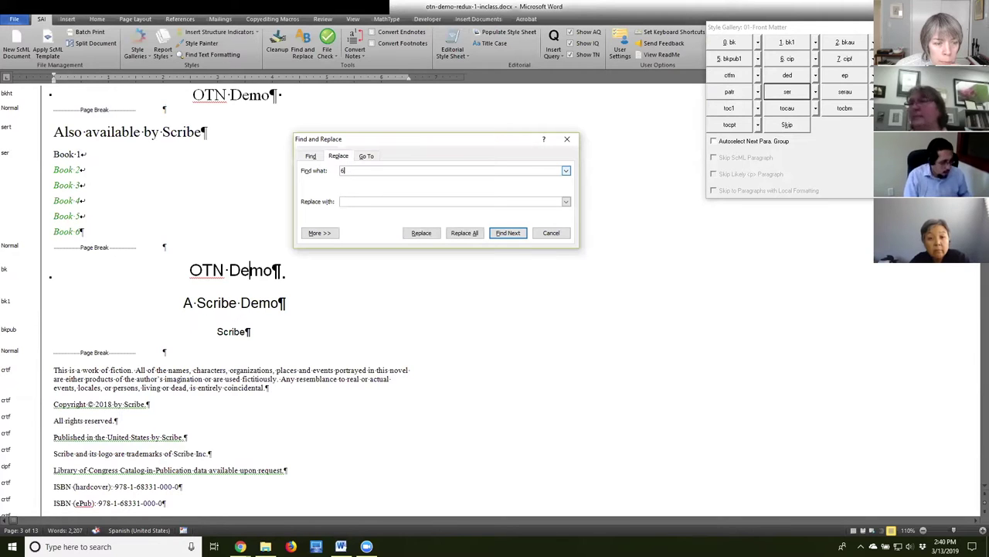
left_click(348, 201)
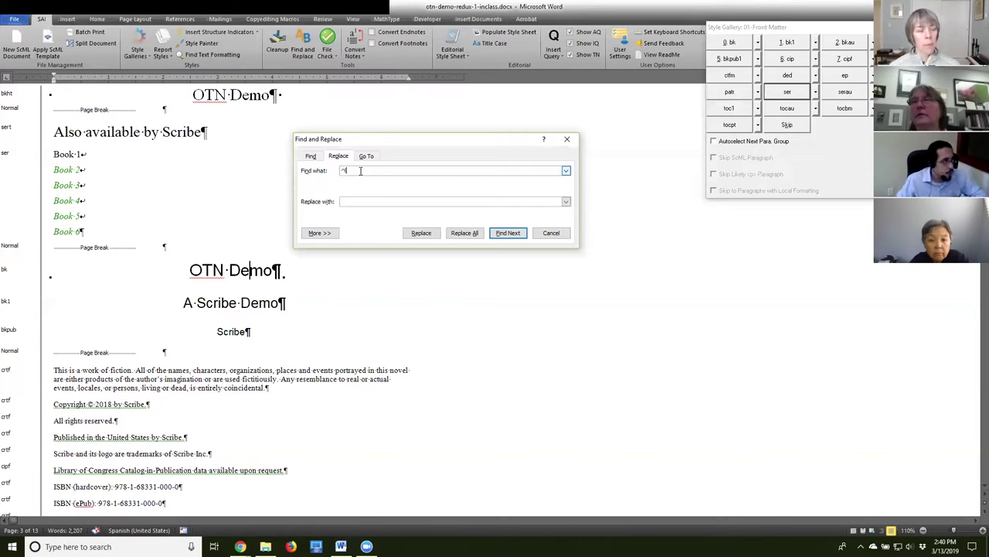
left_click(508, 233)
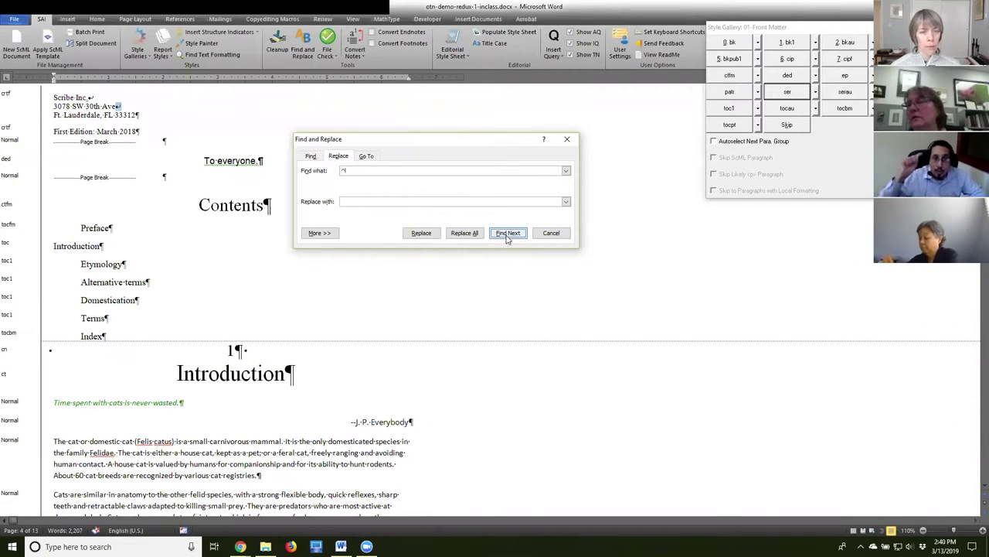
left_click(508, 233)
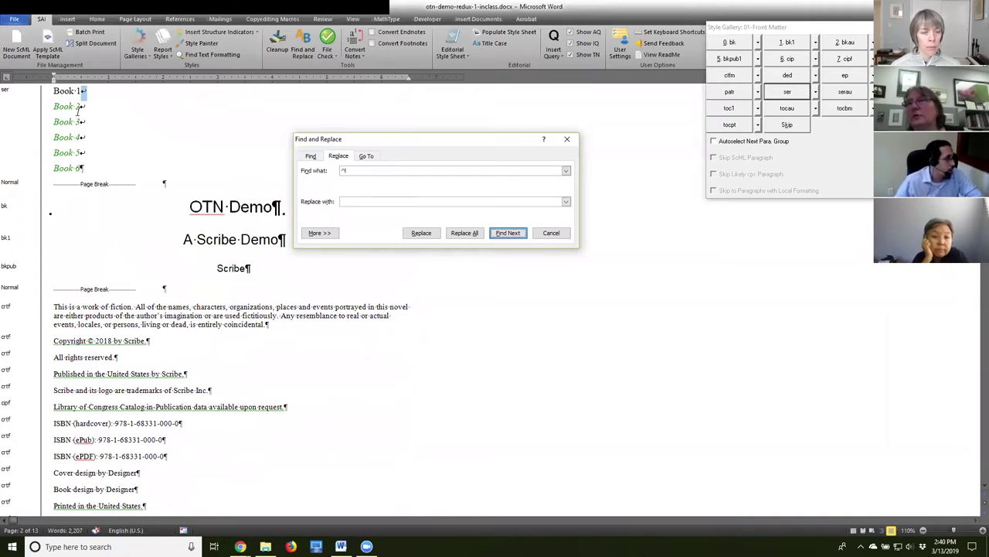
left_click(370, 201)
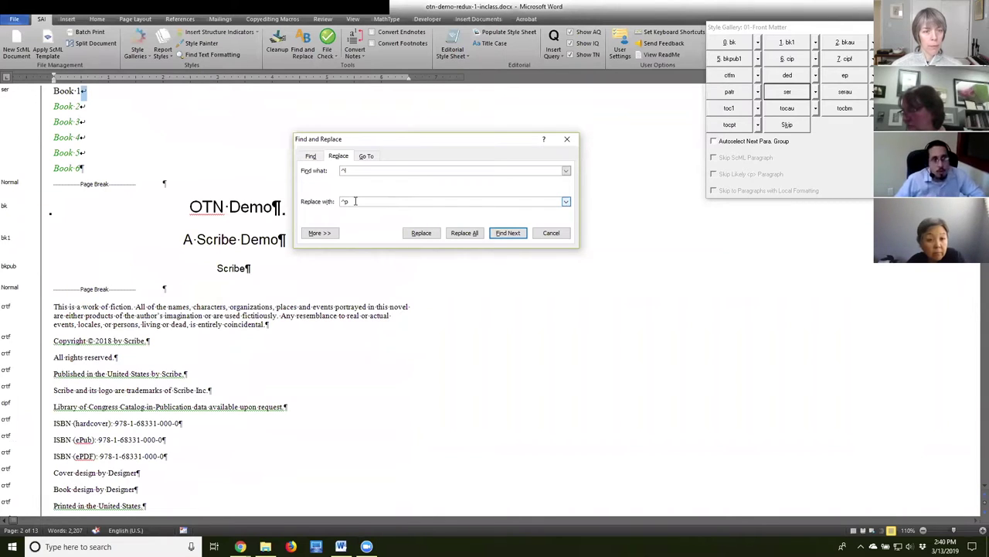
left_click(354, 171)
left_click(360, 201)
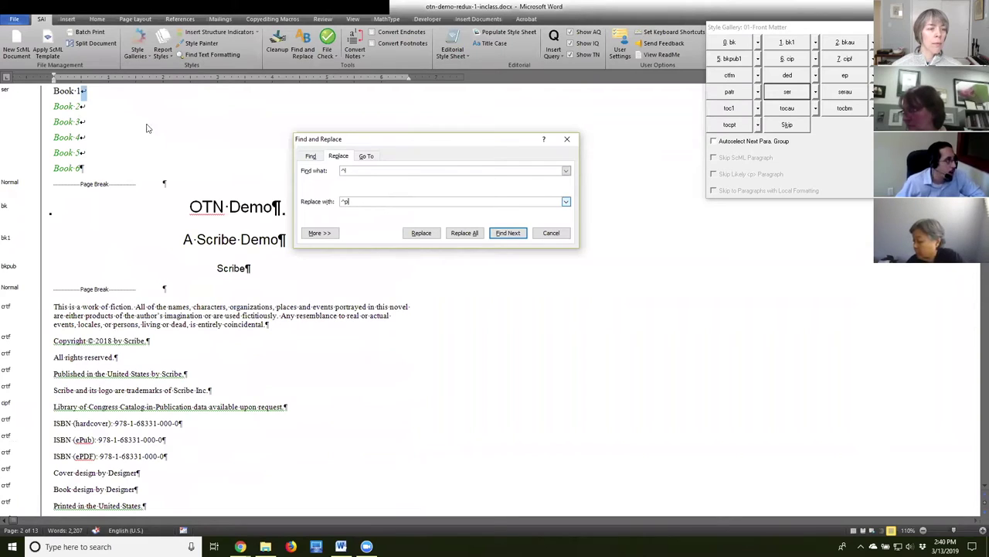
left_click(63, 99)
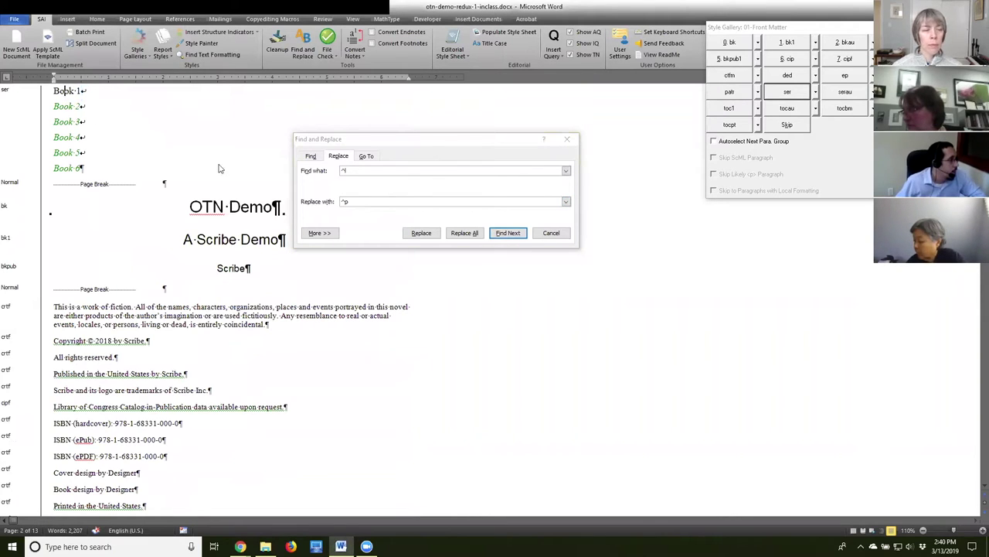
left_click(502, 235)
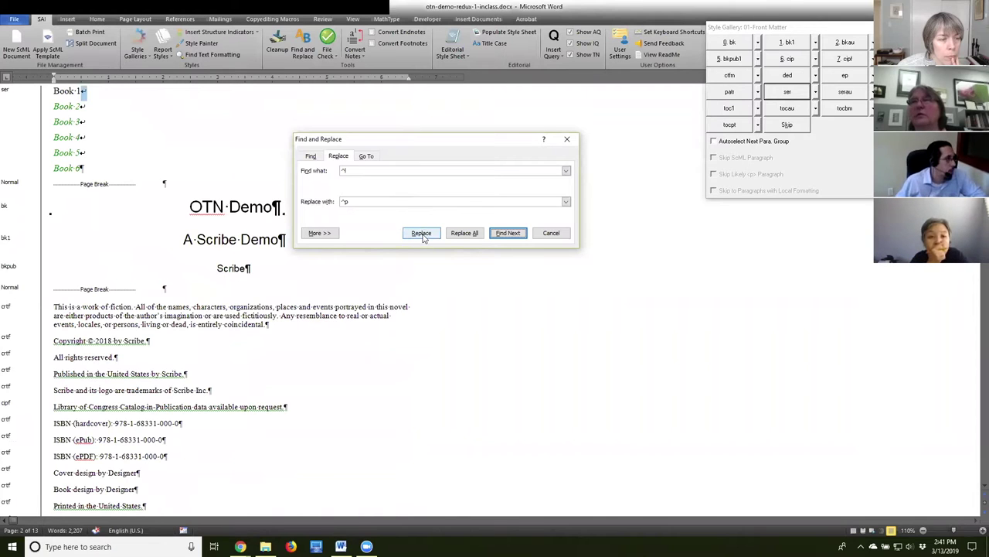
Replace Book 1's line break, then Replace All the rest and verify the Book paragraphs.
left_click(422, 234)
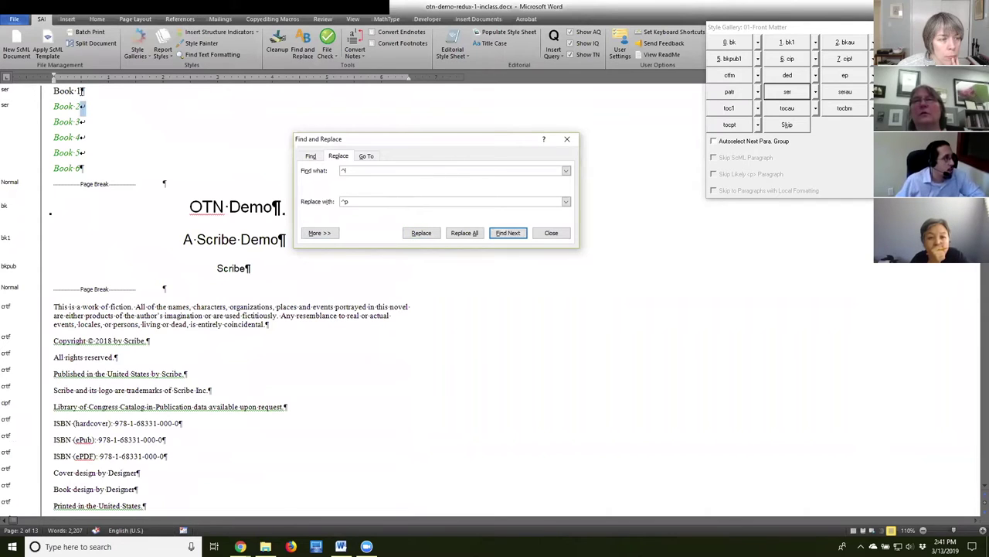
left_click(81, 91)
left_click(84, 91)
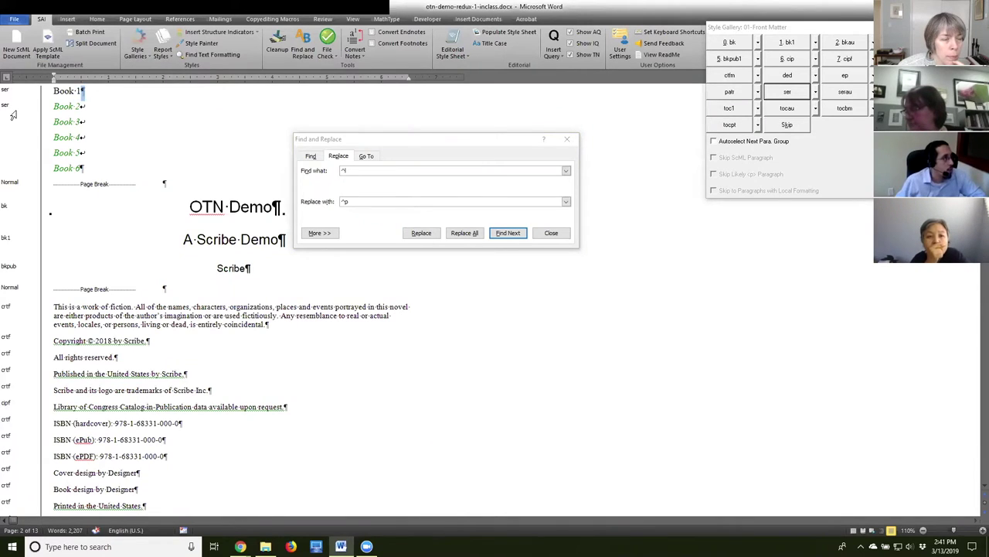
left_click(466, 233)
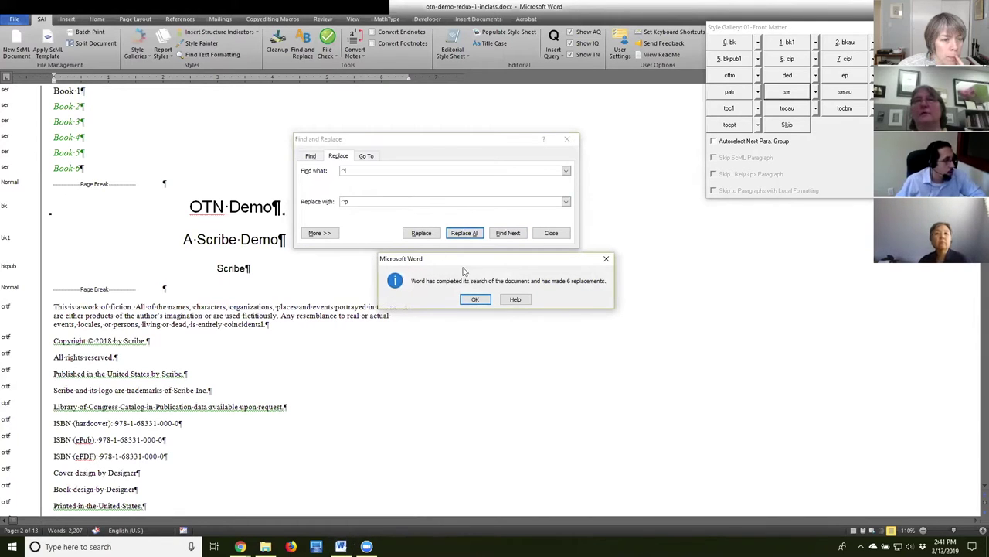
left_click(476, 300)
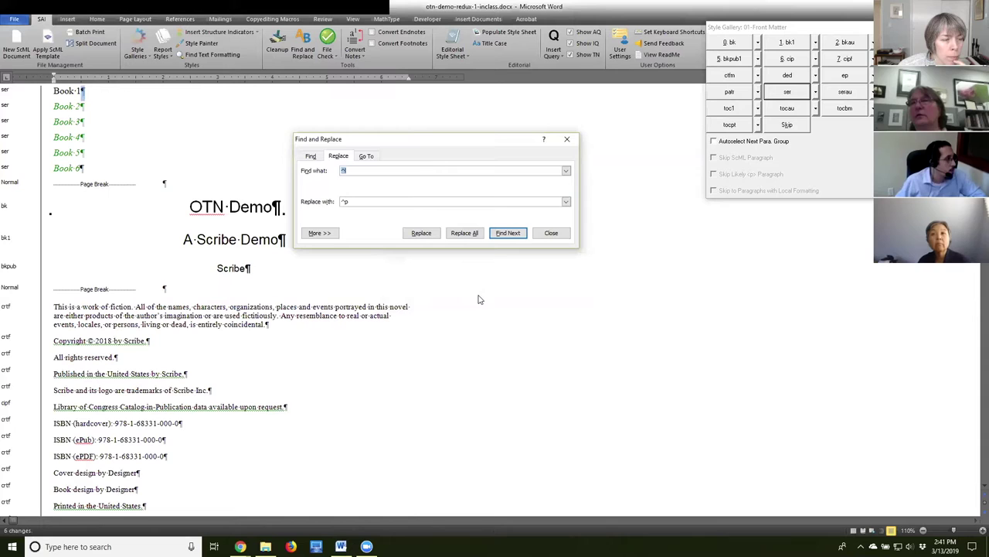
left_click(13, 131)
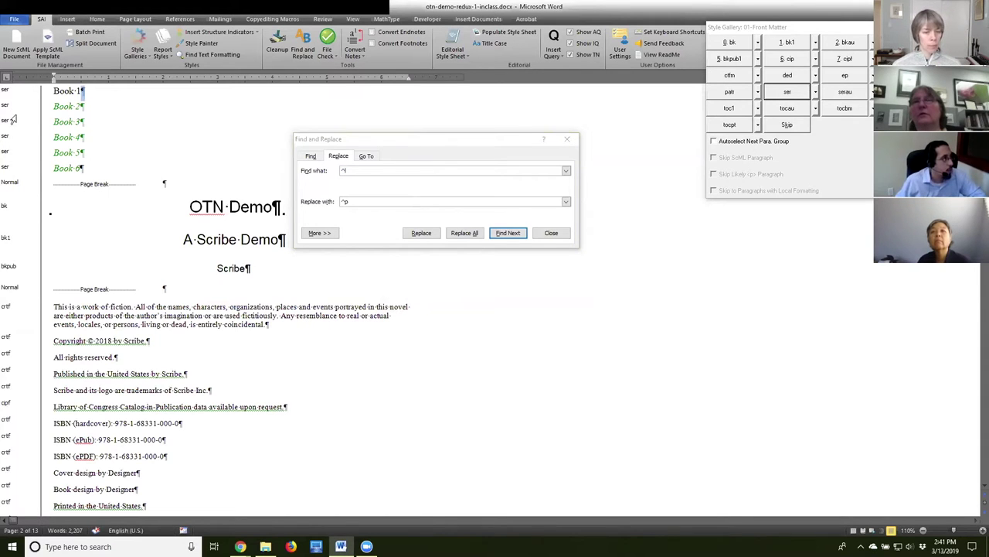
left_click(64, 137)
left_click(64, 168)
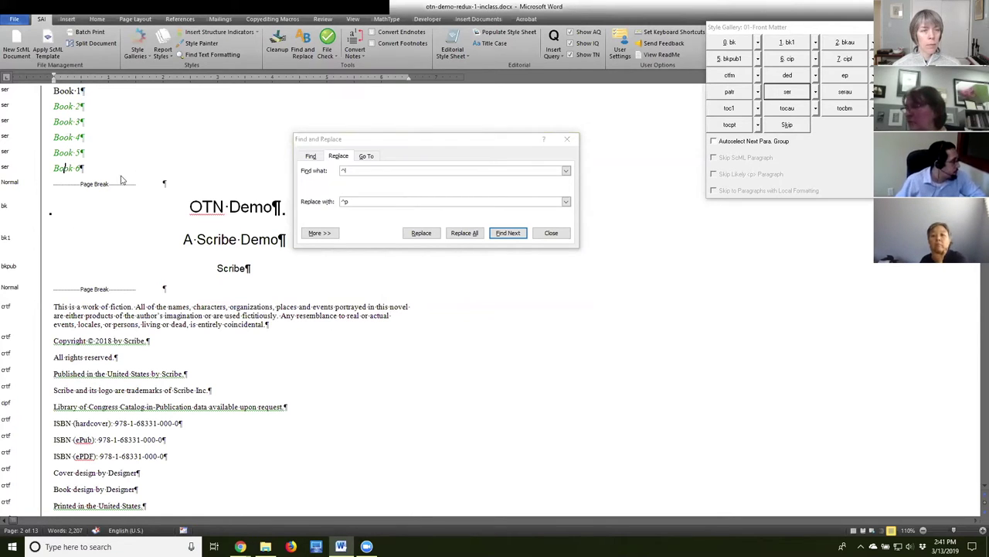
triple_click(68, 167)
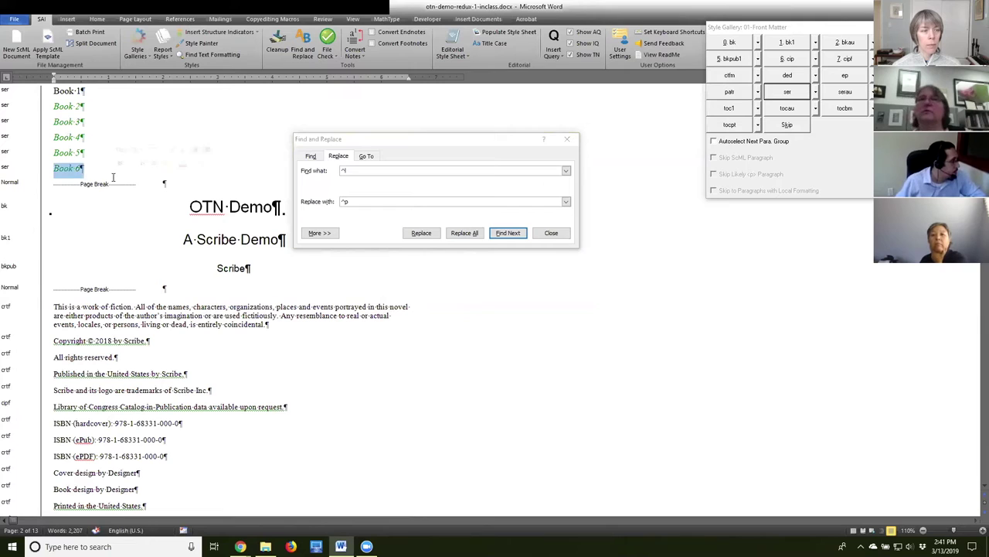
left_click(552, 234)
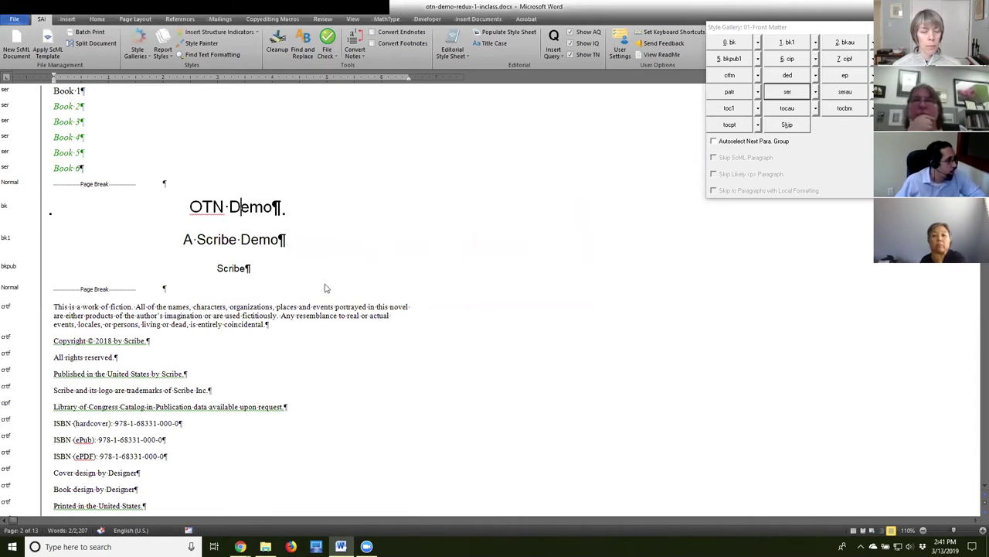
Scroll past the front matter to chapter 1 and select the first domestic-cat body paragraph.
scroll(326, 289, "down", 1)
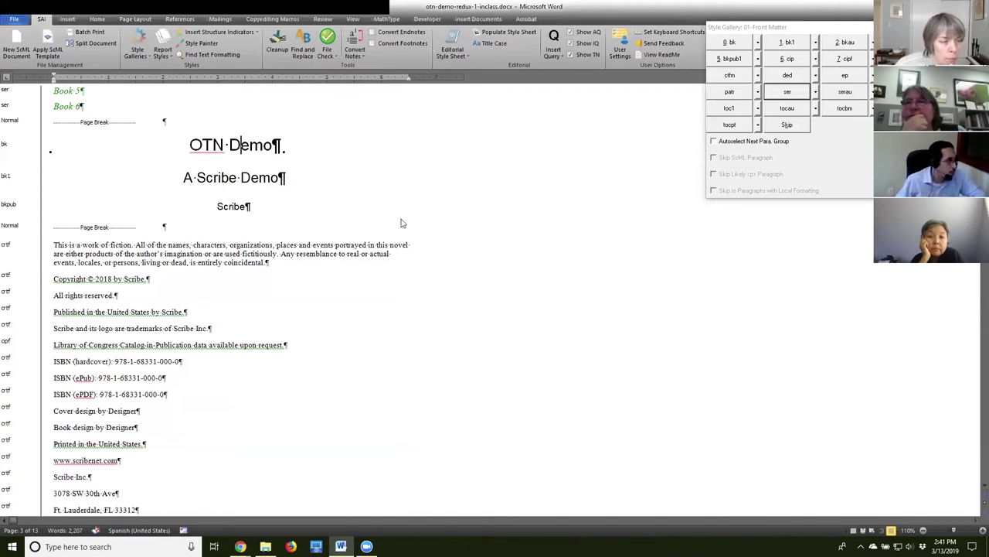
left_click(197, 178)
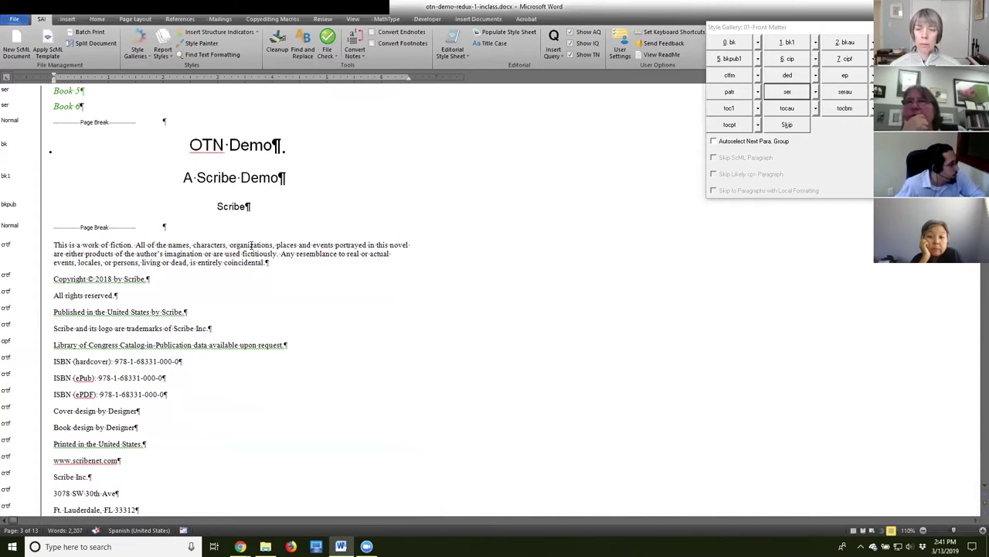
scroll(252, 245, "down", 1)
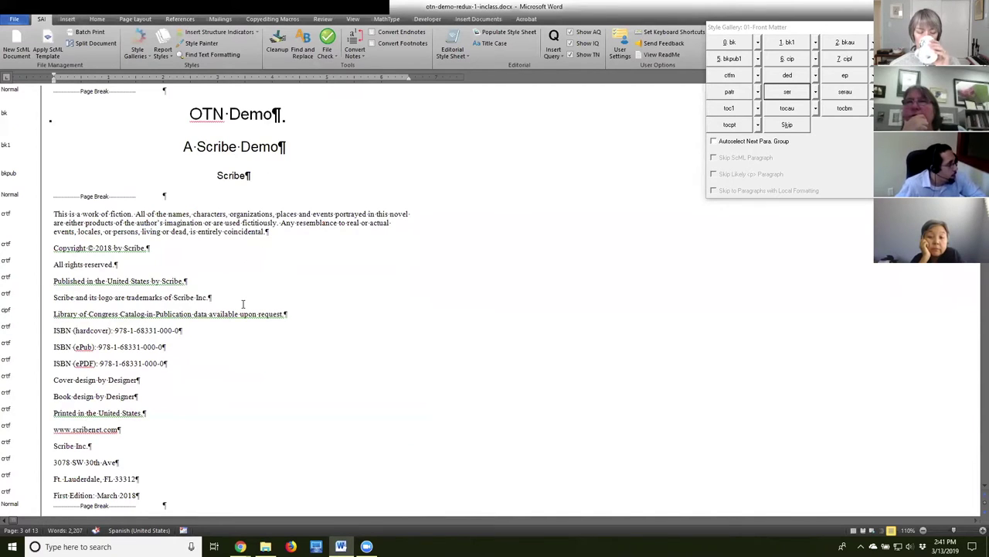
scroll(243, 304, "down", 8)
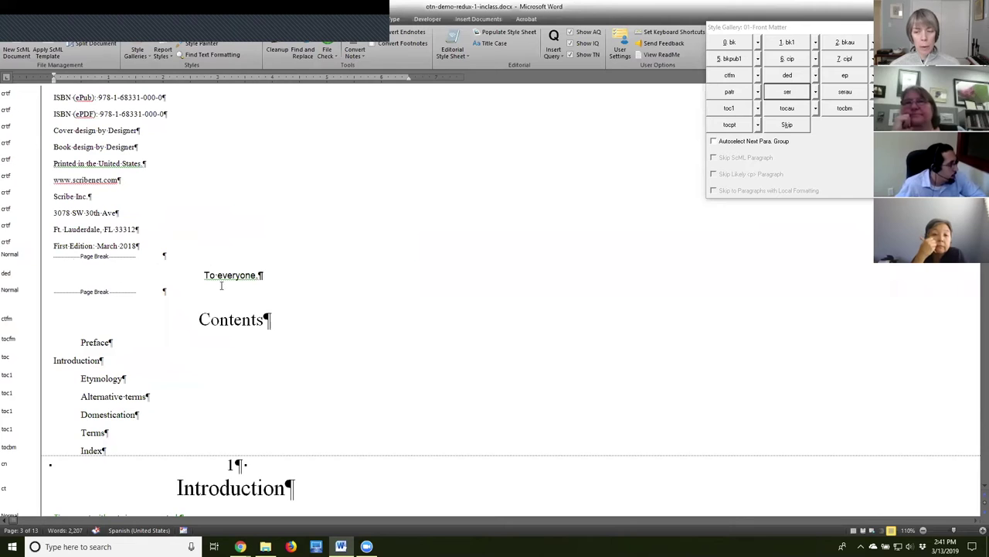
scroll(333, 331, "down", 8)
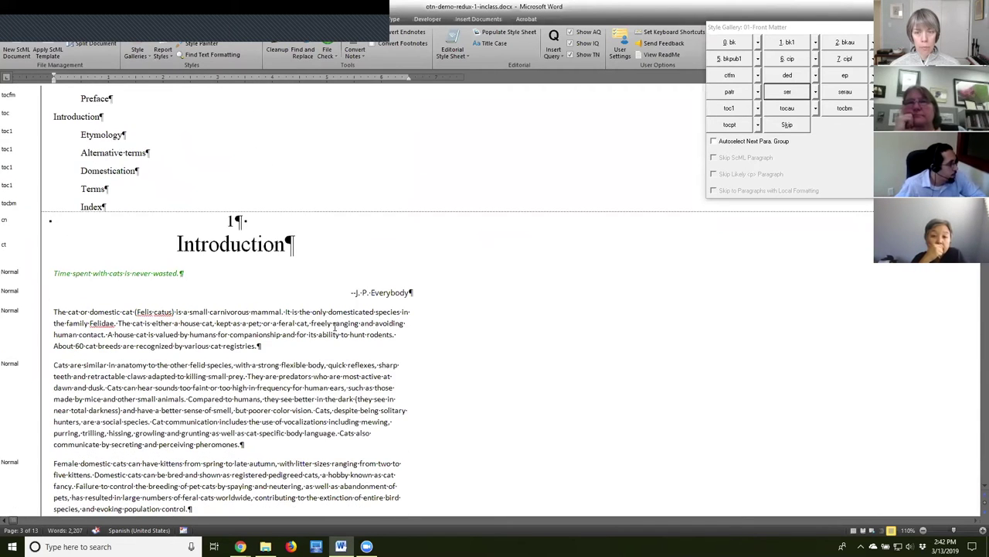
scroll(334, 326, "down", 1)
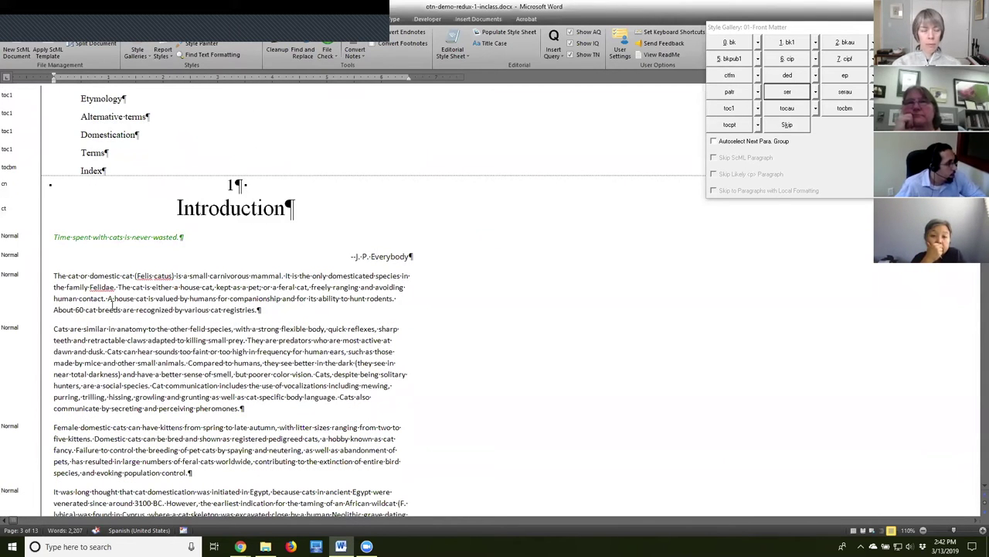
left_click(295, 309)
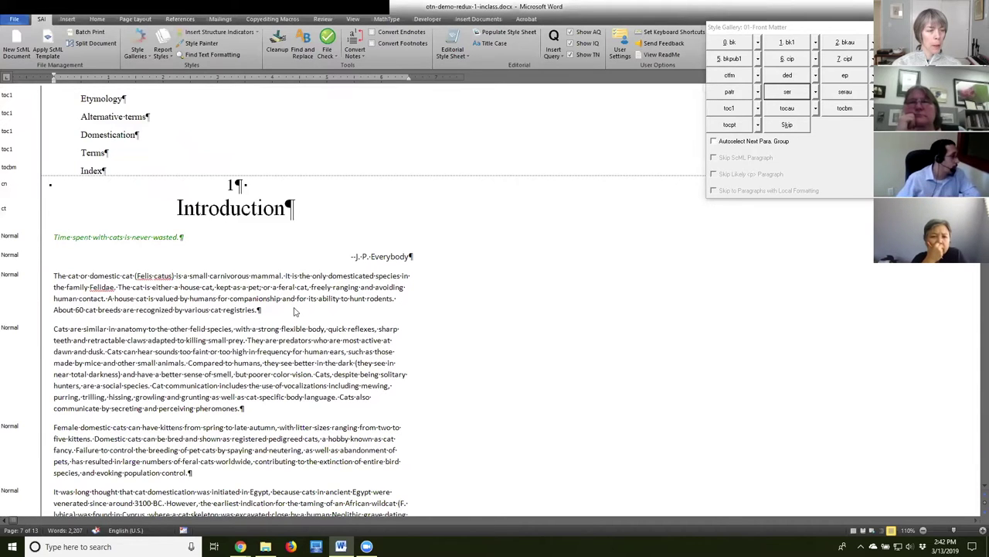
left_click_drag(54, 275, 263, 313)
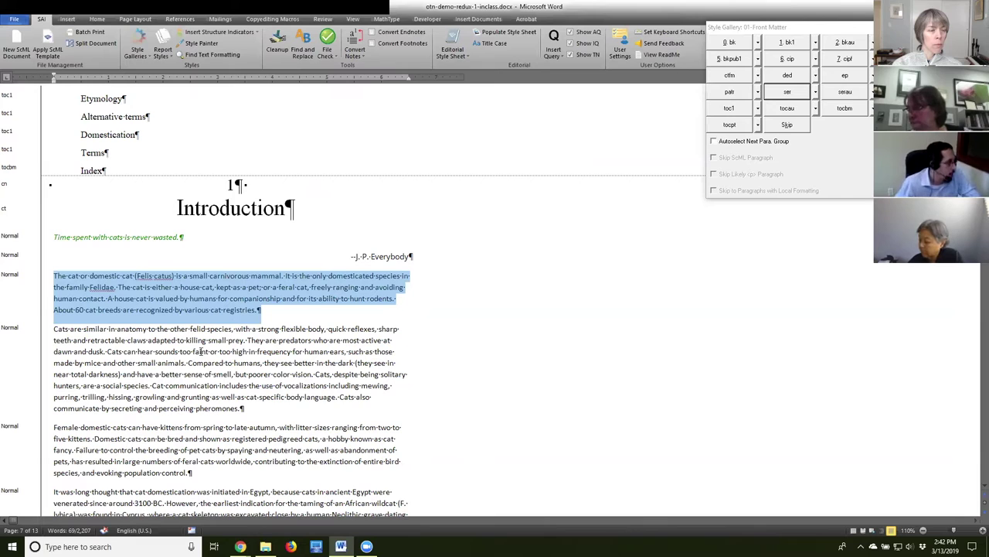
Apply the ep style to the quote 'Time spent with cats is never wasted.'.
left_click(108, 238)
left_click_drag(54, 237, 190, 242)
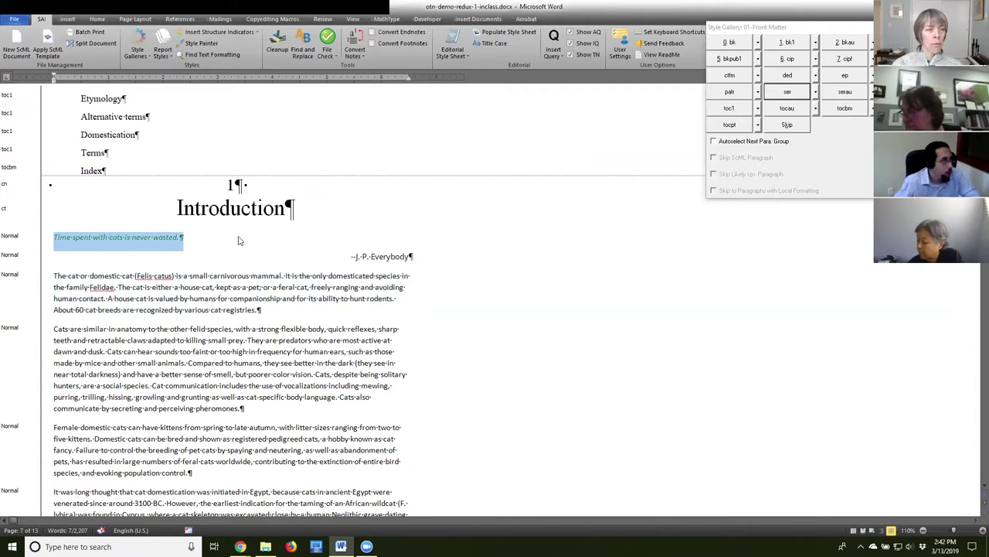
left_click(133, 237)
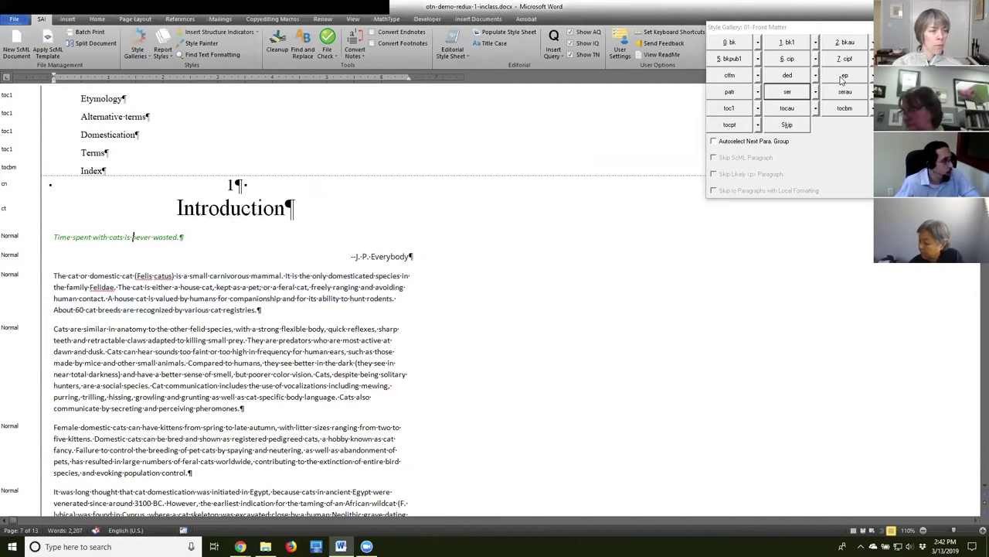
left_click(843, 77)
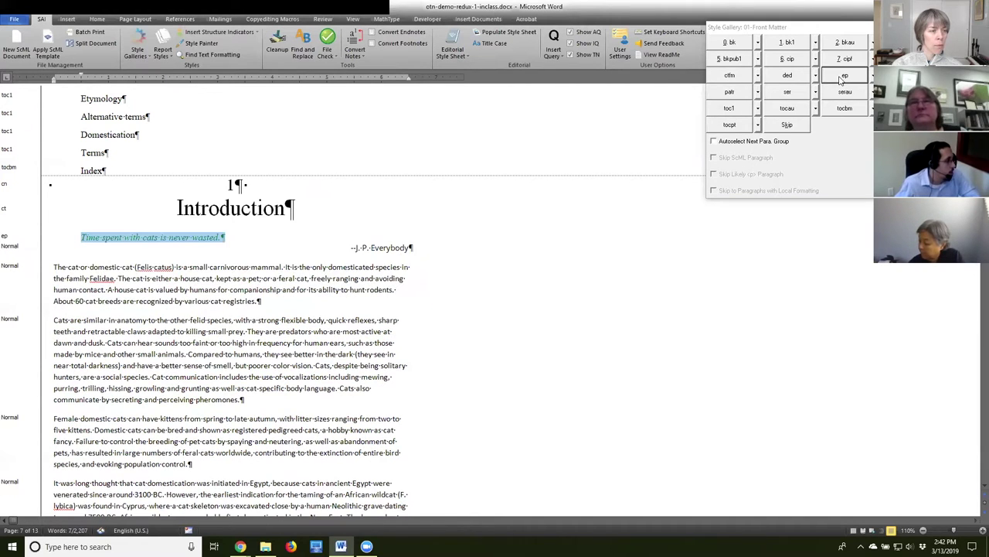
Style the attribution line below the quote as ept.
left_click(365, 248)
triple_click(385, 245)
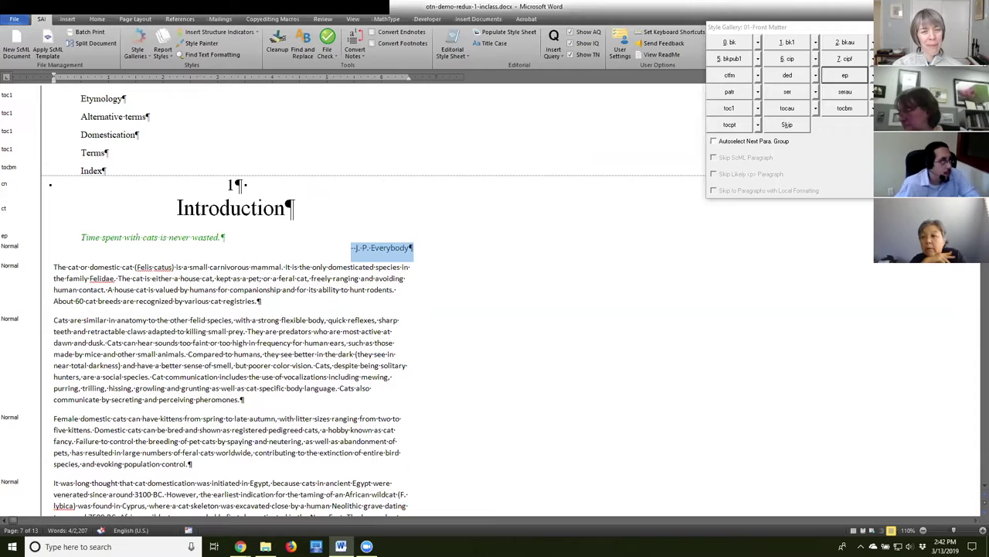
left_click(845, 75)
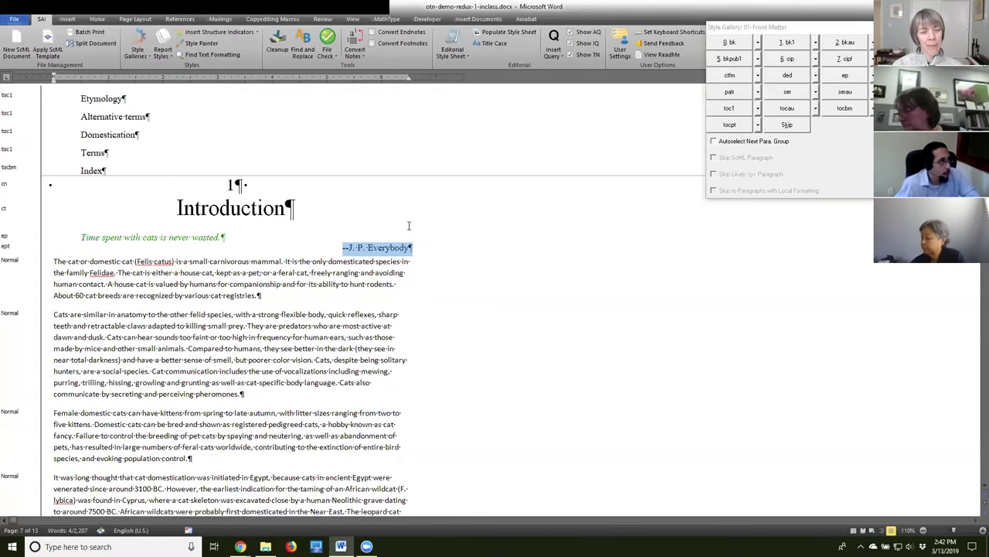
left_click(166, 283)
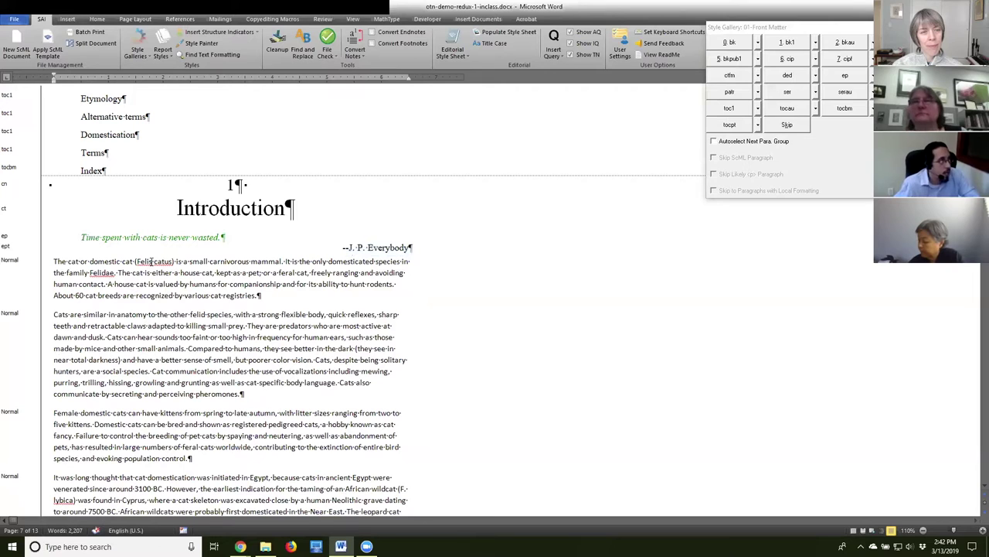
Review the 'Cats are similar' and 'Female domestic cats' paragraphs in the Introduction.
left_click(165, 337)
scroll(221, 378, "down", 2)
scroll(229, 344, "down", 3)
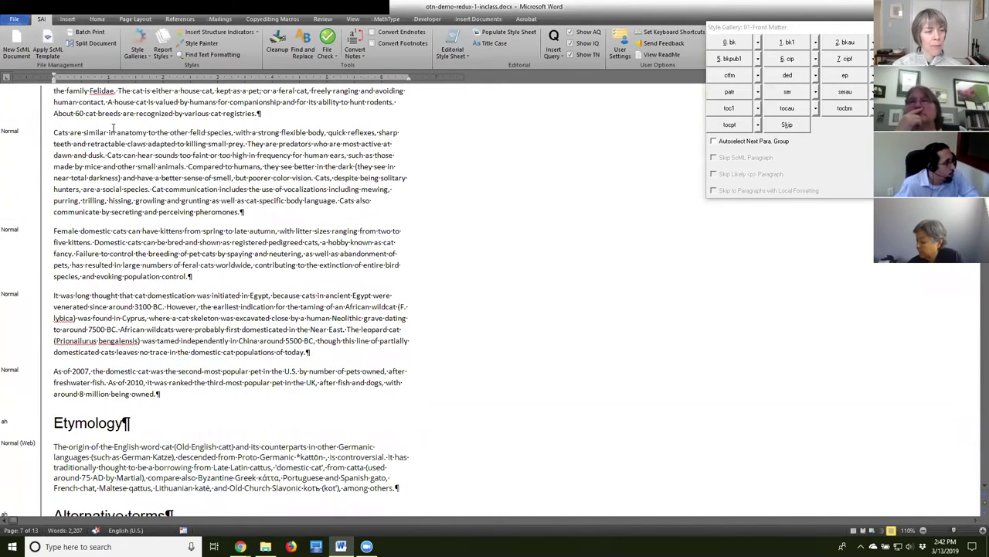
left_click_drag(54, 133, 302, 212)
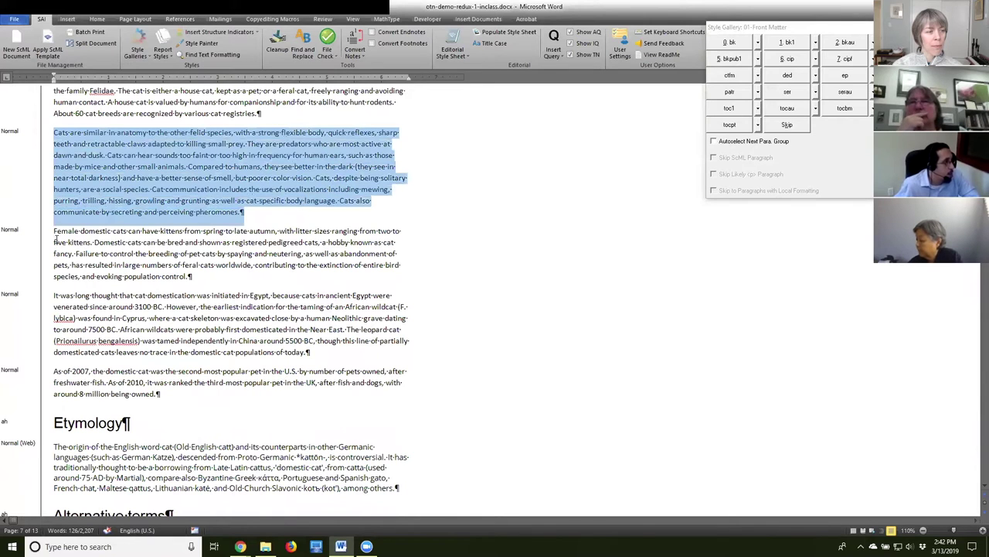
left_click_drag(55, 231, 177, 272)
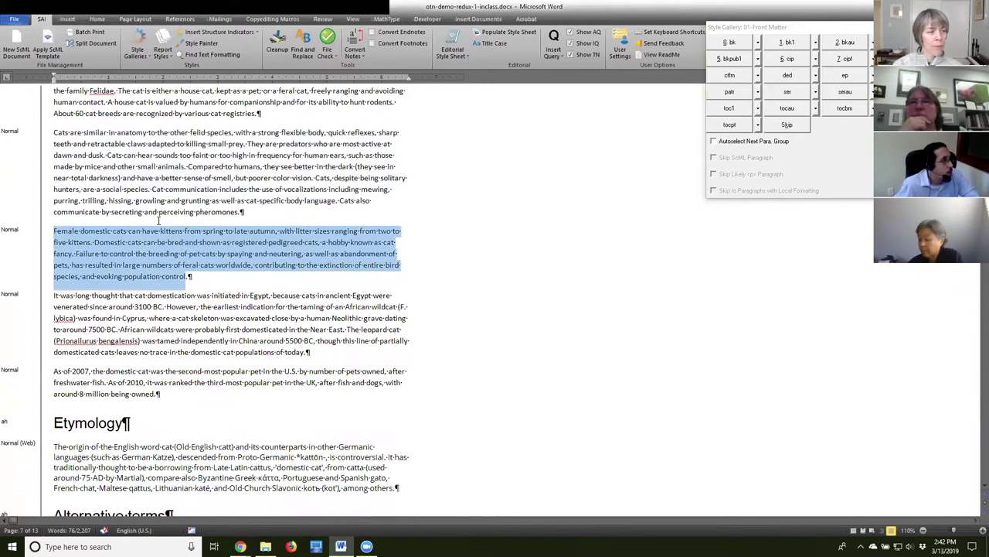
scroll(175, 282, "up", 2)
left_click(147, 175)
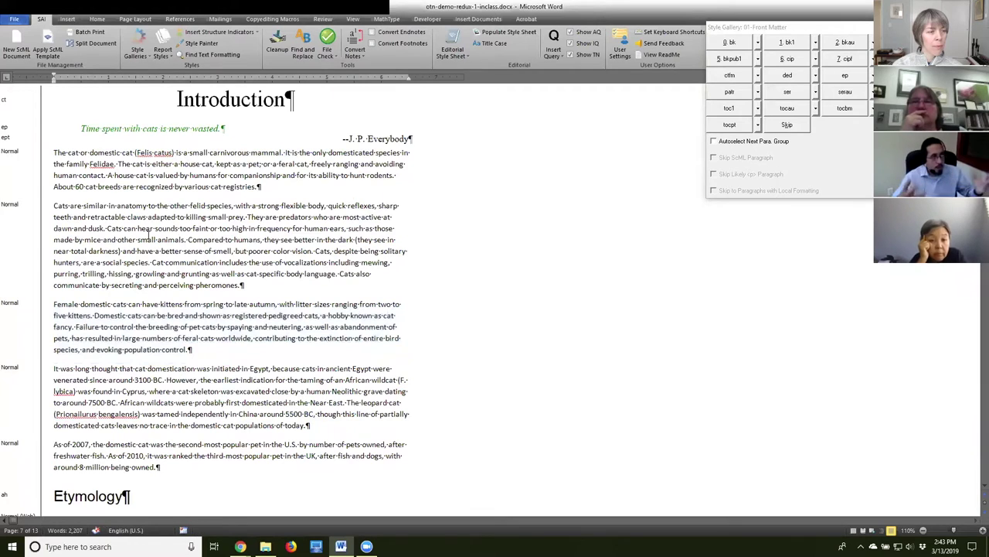
scroll(182, 328, "down", 5)
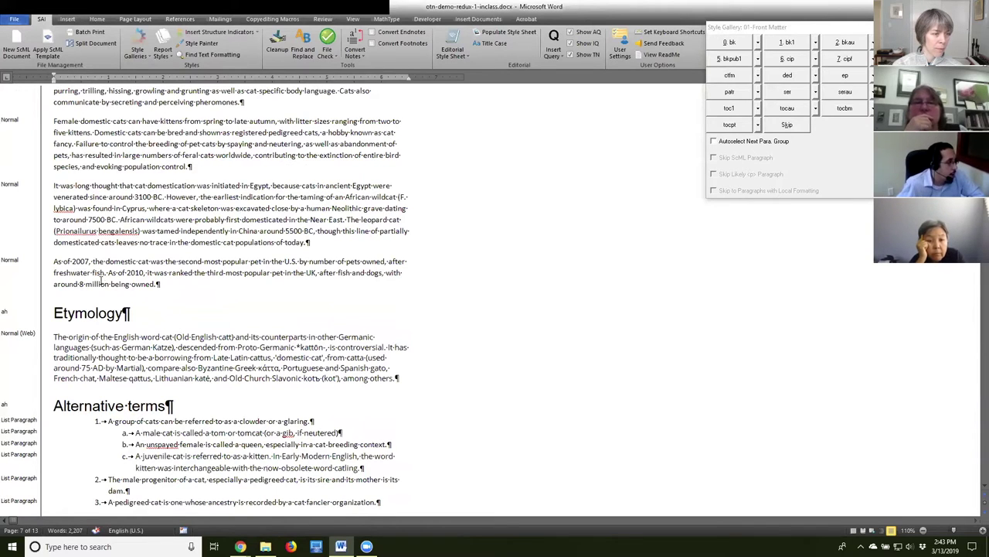
scroll(105, 220, "down", 2)
Check the list numbering and the opening of the Etymology paragraph.
left_click(98, 357)
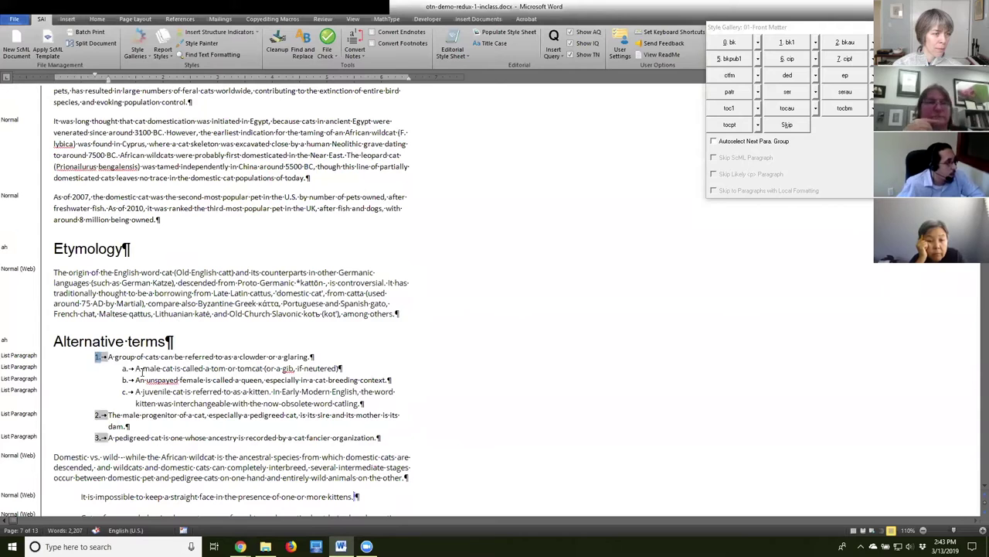
left_click(80, 276)
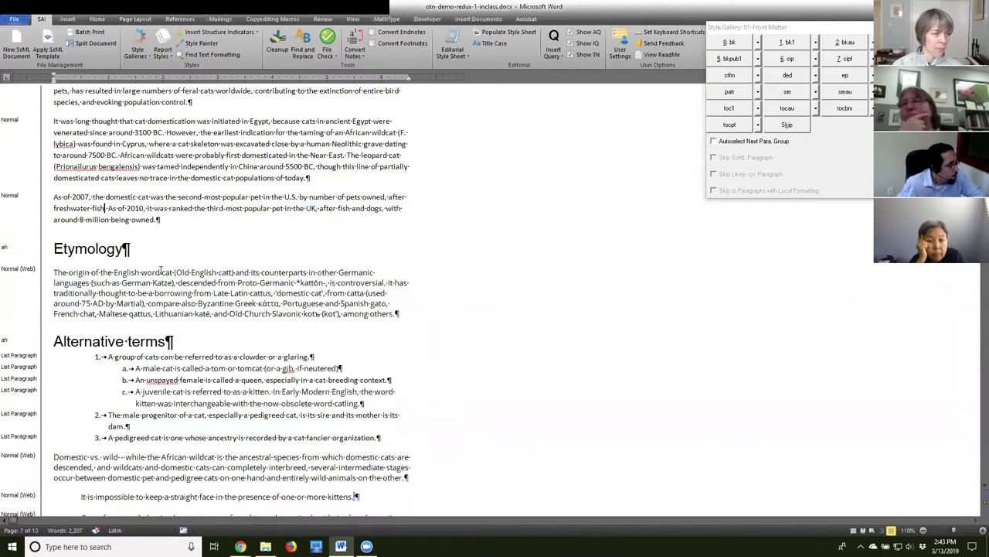
scroll(55, 201, "down", 2)
left_click(68, 222)
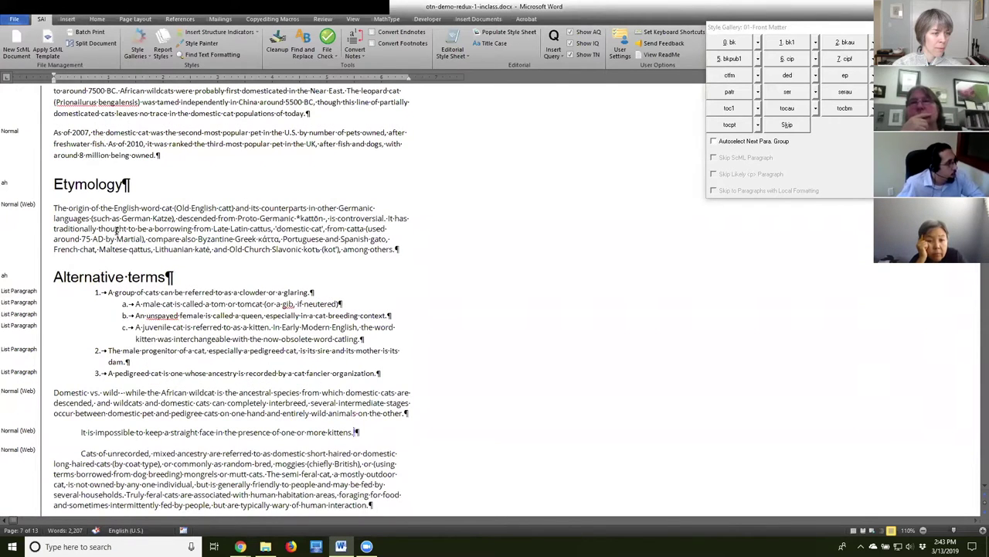
left_click_drag(68, 207, 295, 218)
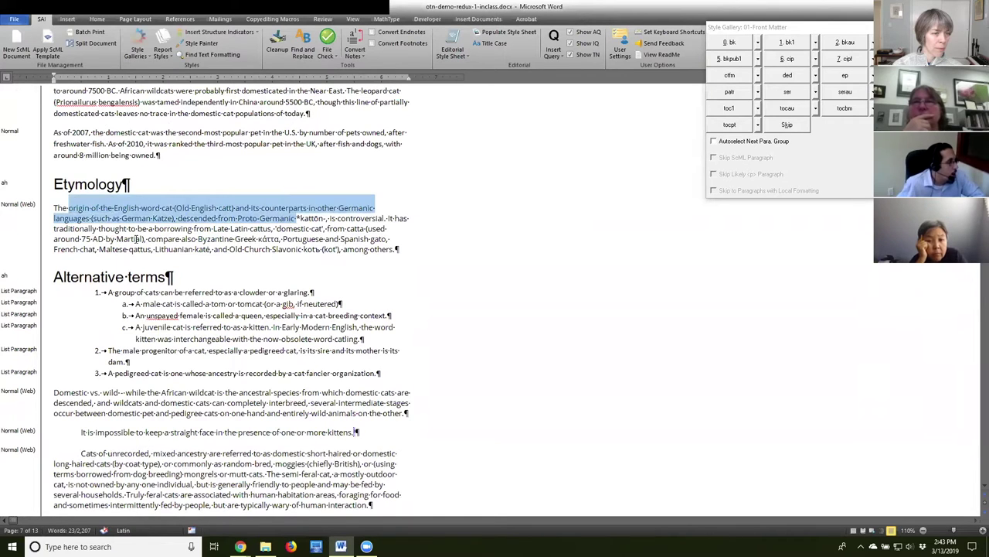
left_click(158, 298)
scroll(161, 309, "down", 2)
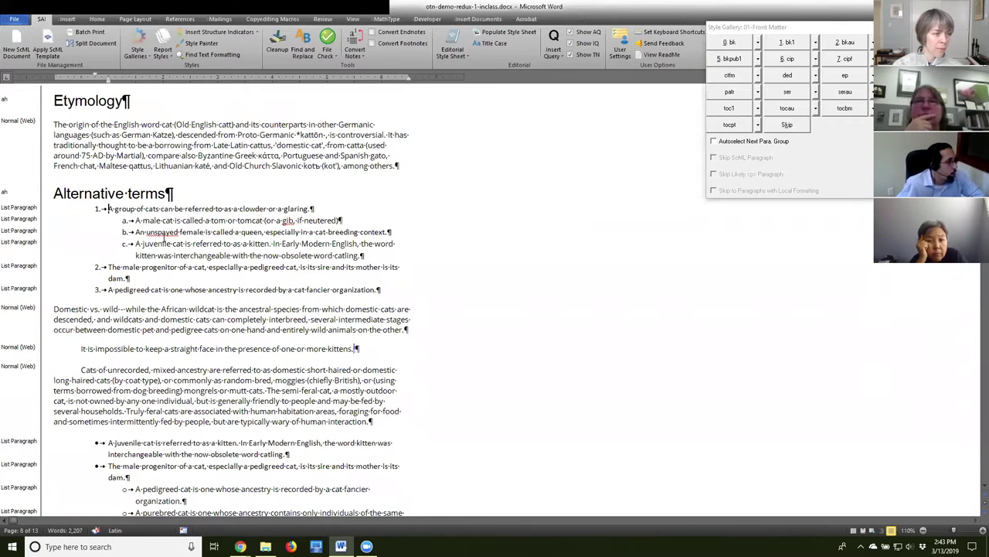
scroll(164, 242, "down", 1)
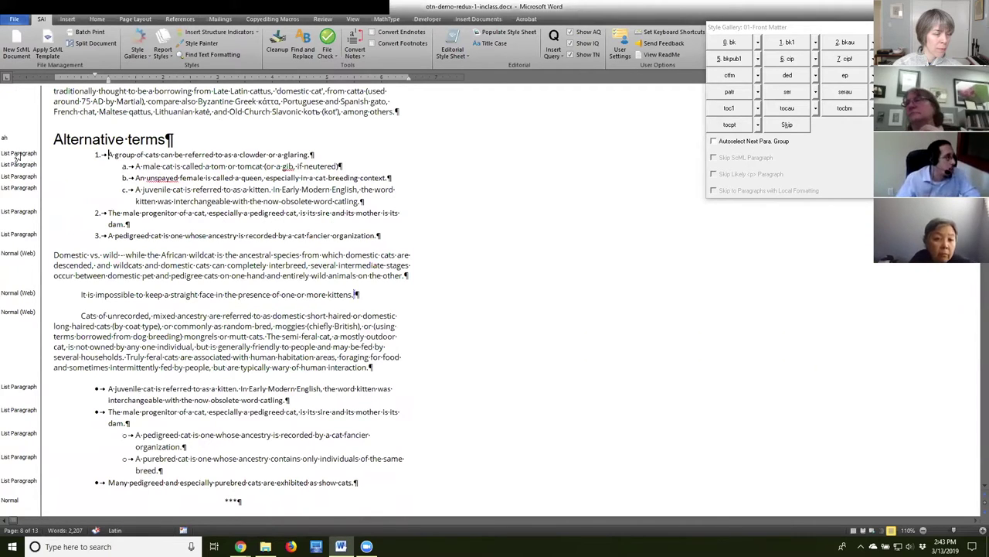
Inspect the Alternative terms list's top-level numbers 1–3 and sub-level letters a–c.
left_click(99, 155)
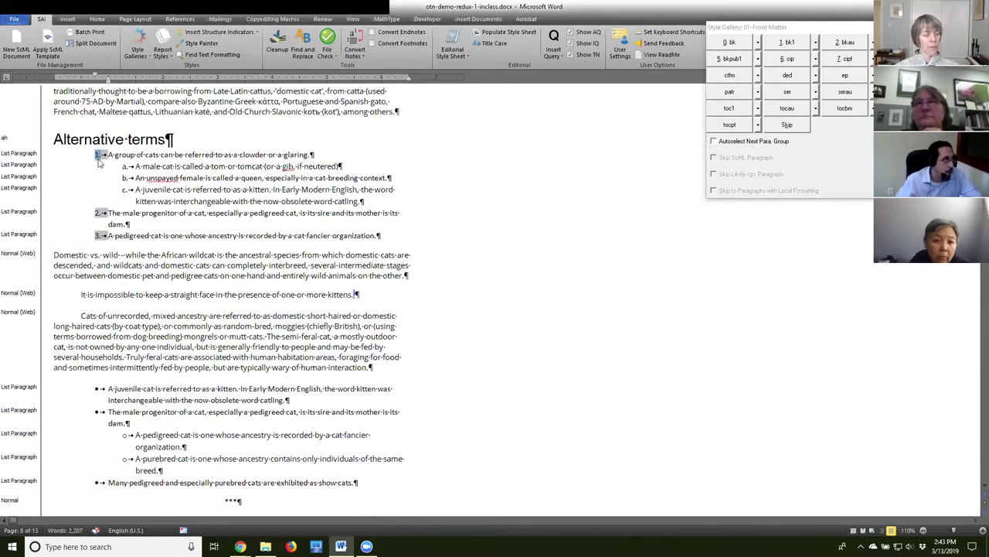
left_click(100, 235)
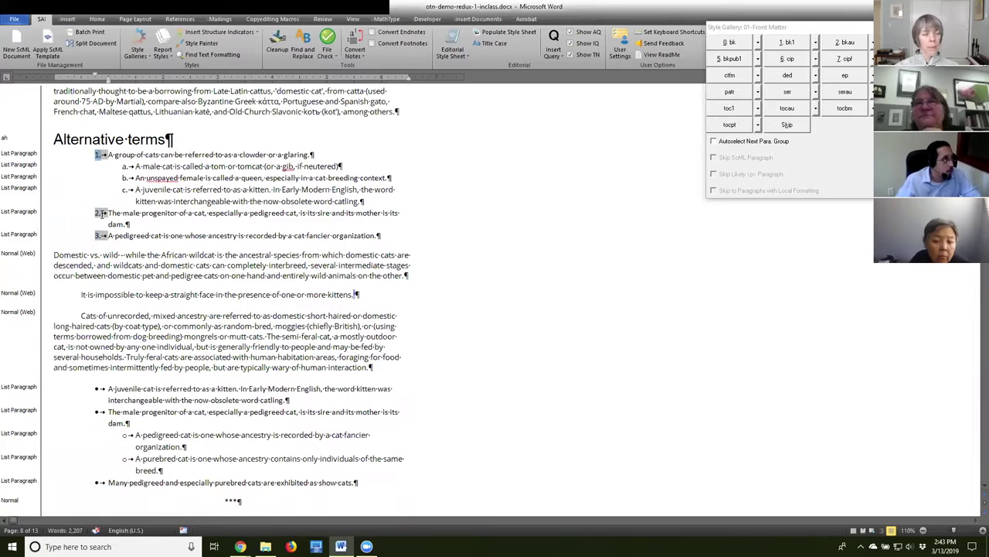
left_click(100, 157)
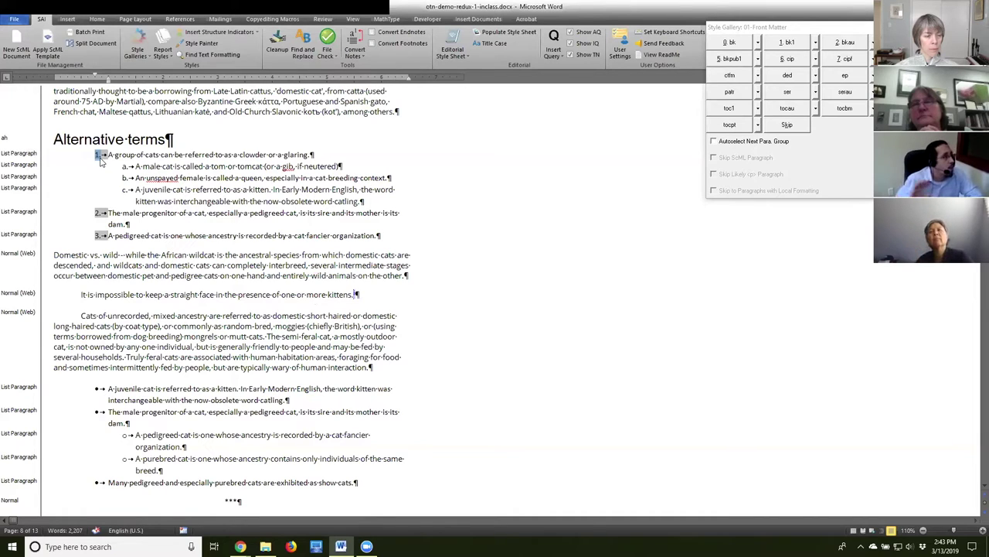
left_click(143, 155)
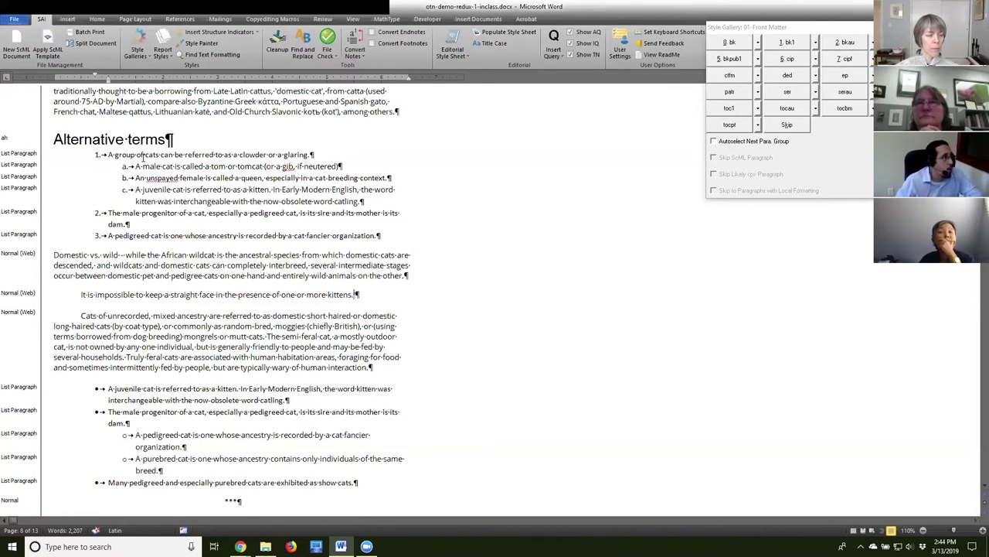
left_click(101, 155)
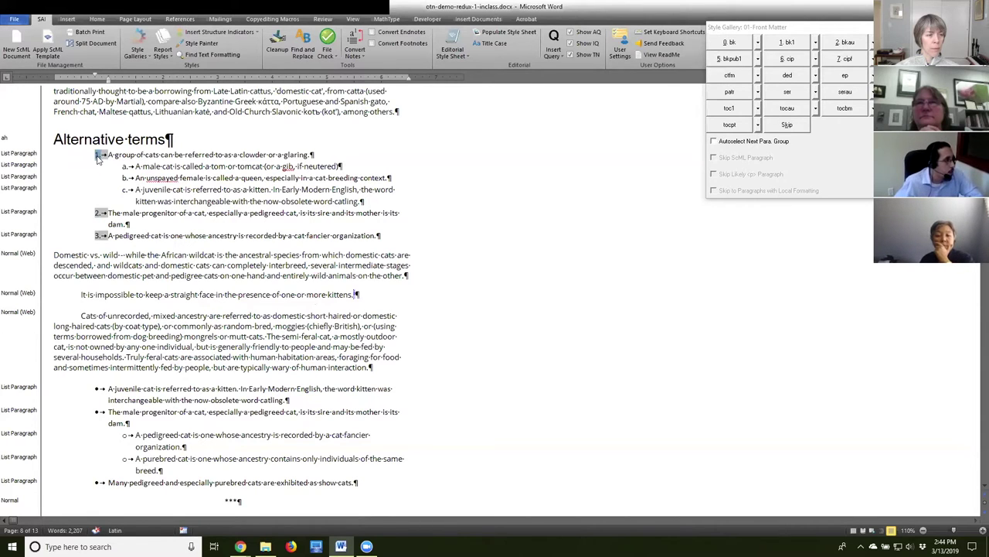
left_click(126, 179)
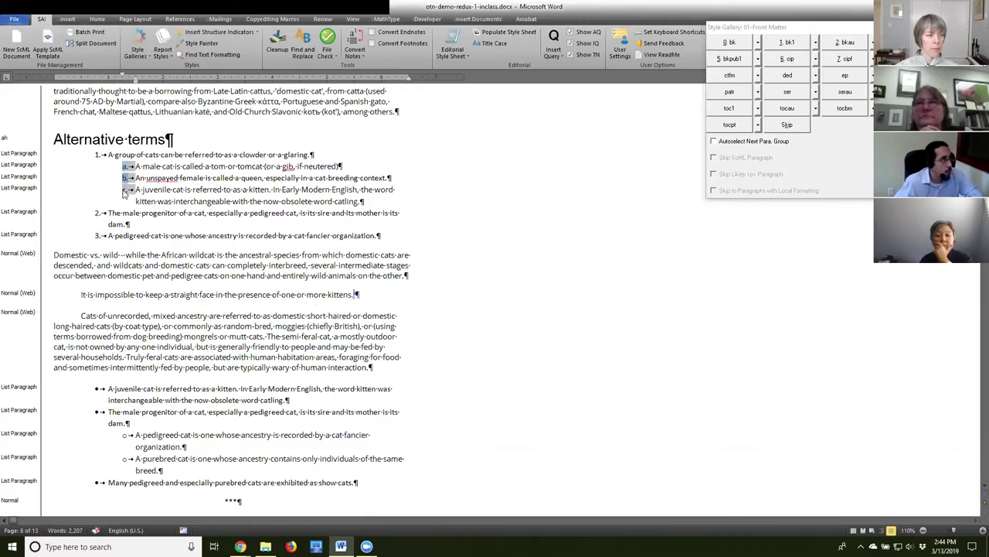
left_click(143, 166)
left_click(114, 155)
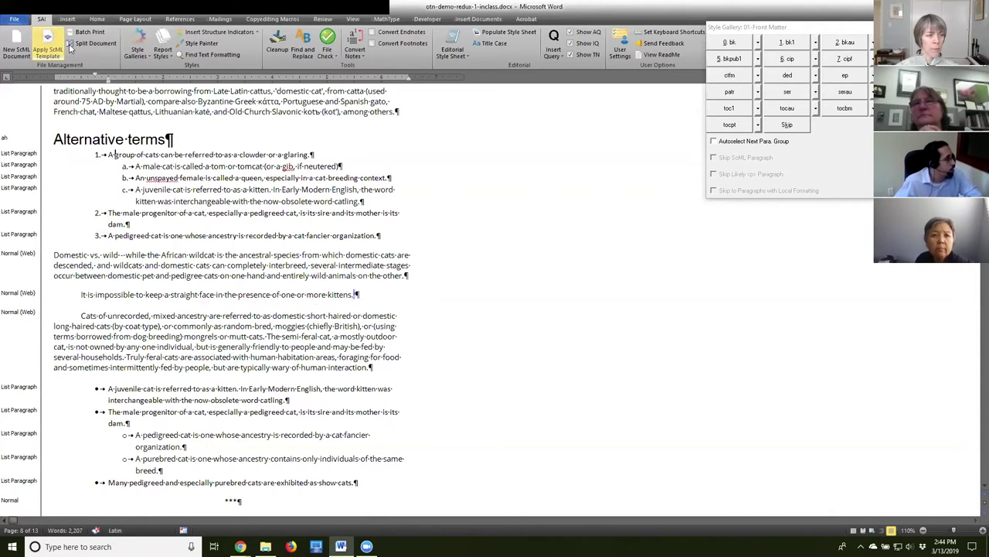
left_click(138, 47)
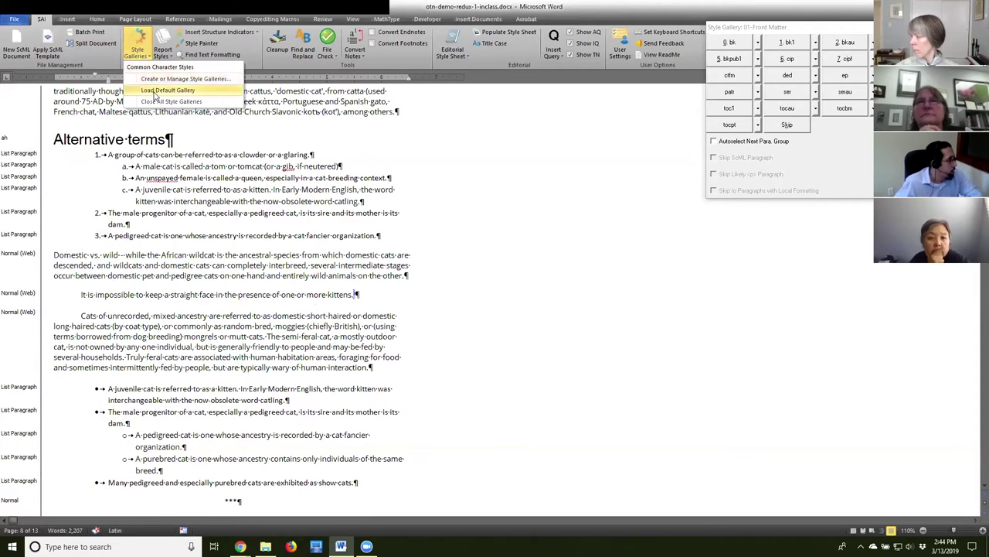
left_click(158, 91)
left_click_drag(566, 216, 566, 252)
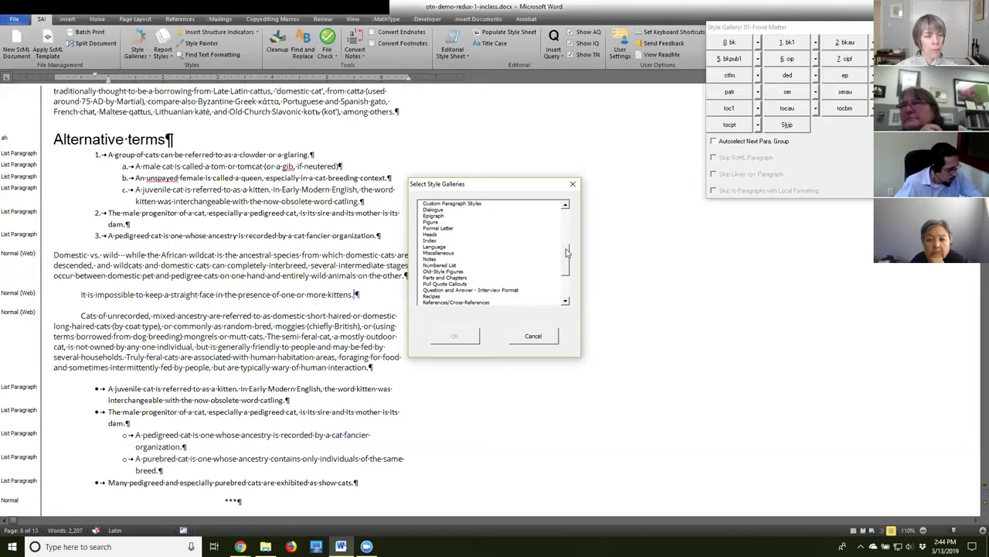
left_click_drag(566, 252, 570, 228)
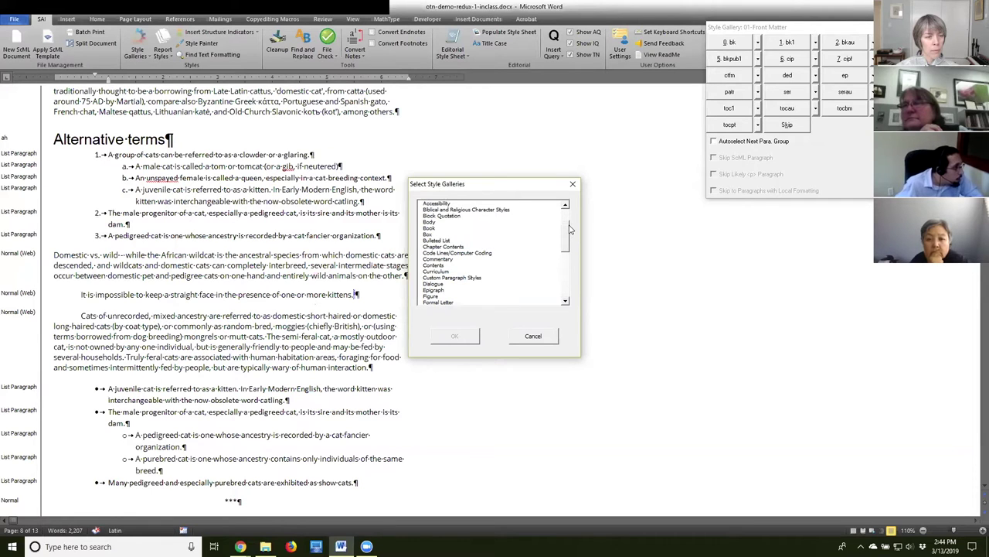
scroll(437, 298, "down", 3)
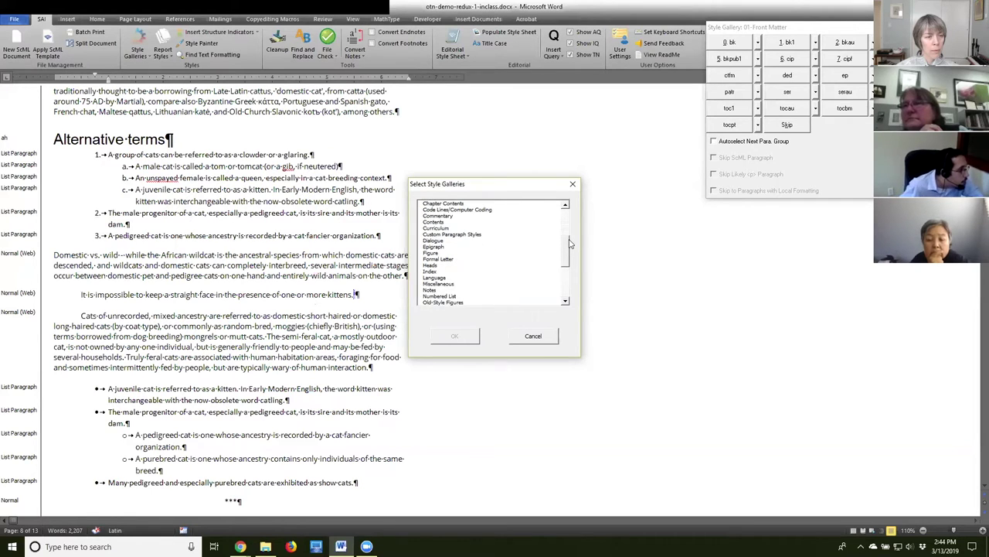
left_click(440, 290)
left_click(456, 336)
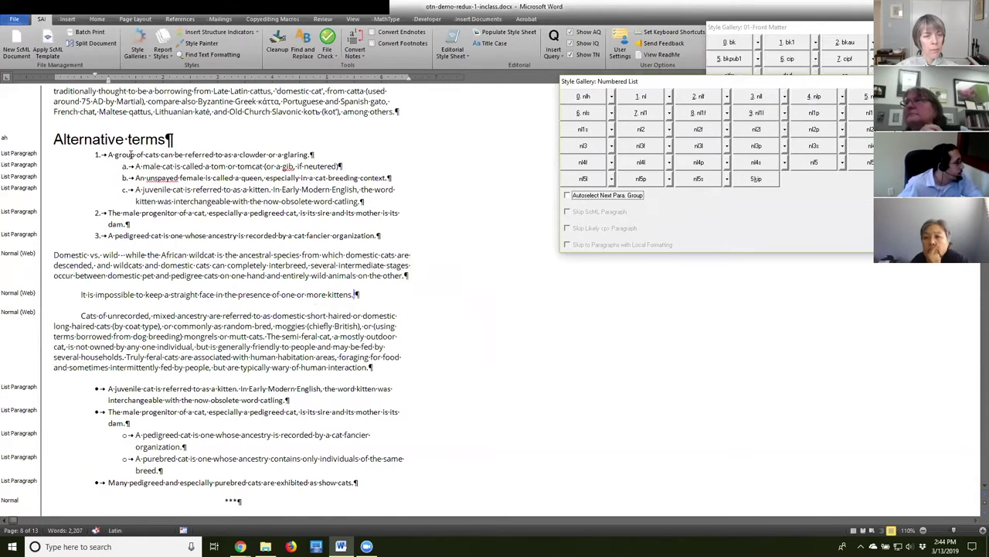
left_click(640, 95)
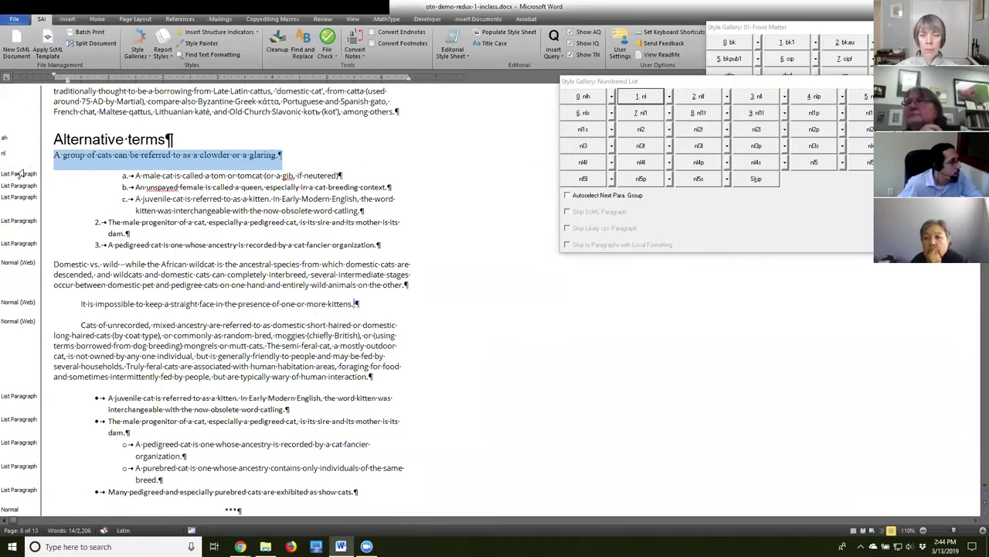
left_click(54, 155)
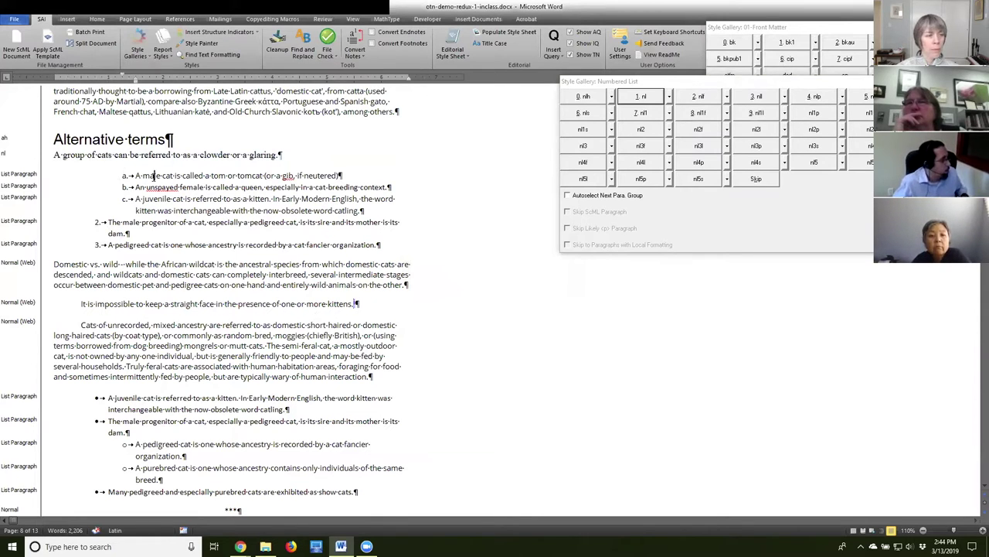
key("1")
left_click(161, 167)
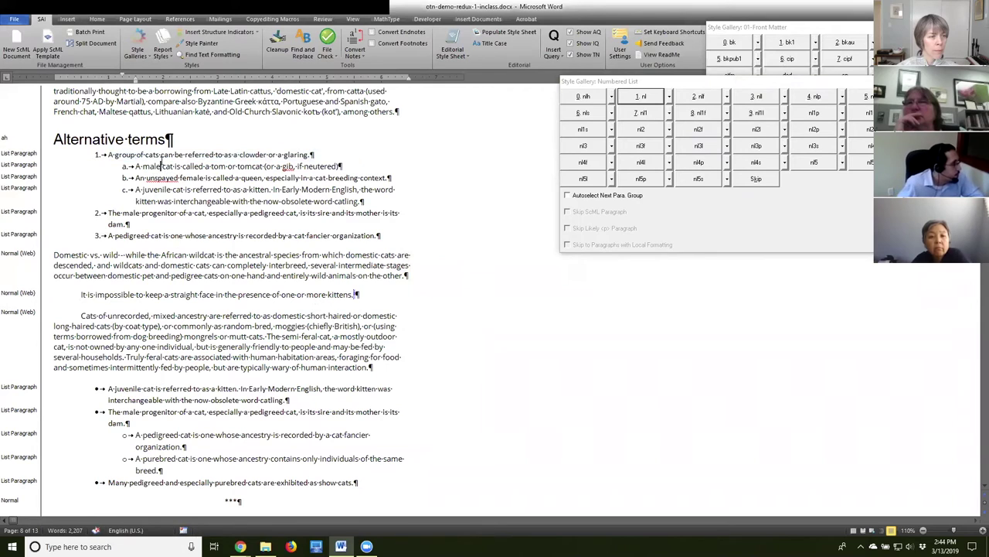
left_click(100, 155)
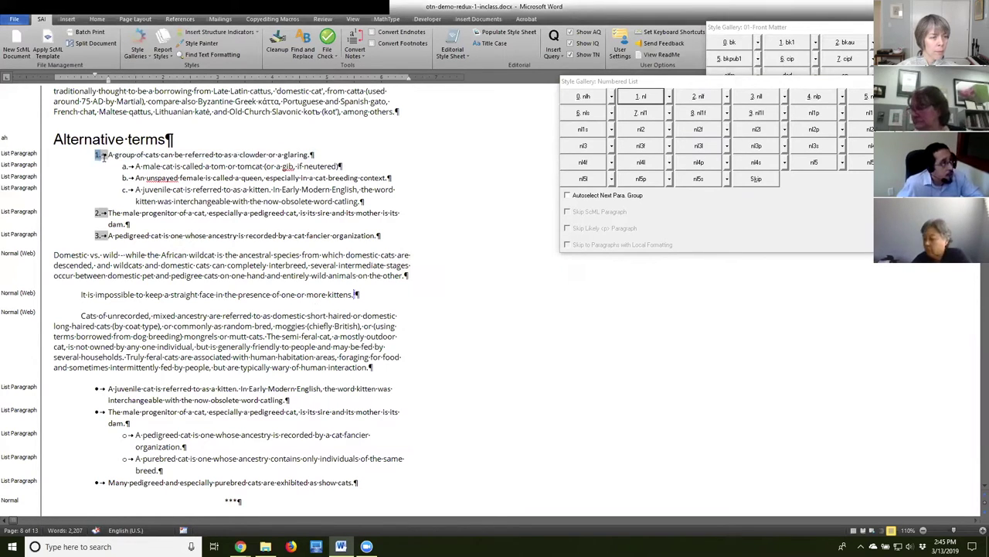
left_click(102, 155)
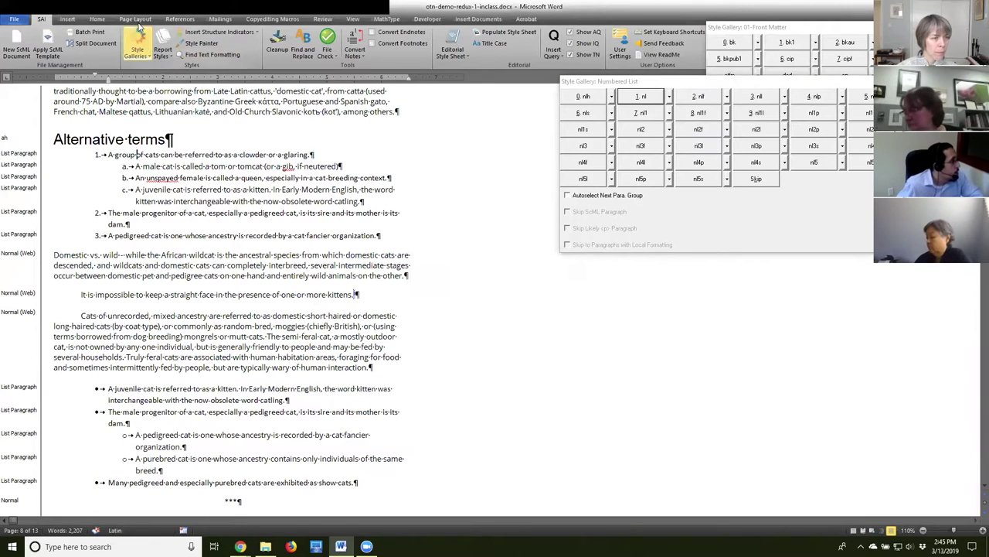
Run SAI Cleanup with List leaders checked to convert numbers and bullets to text.
left_click(278, 52)
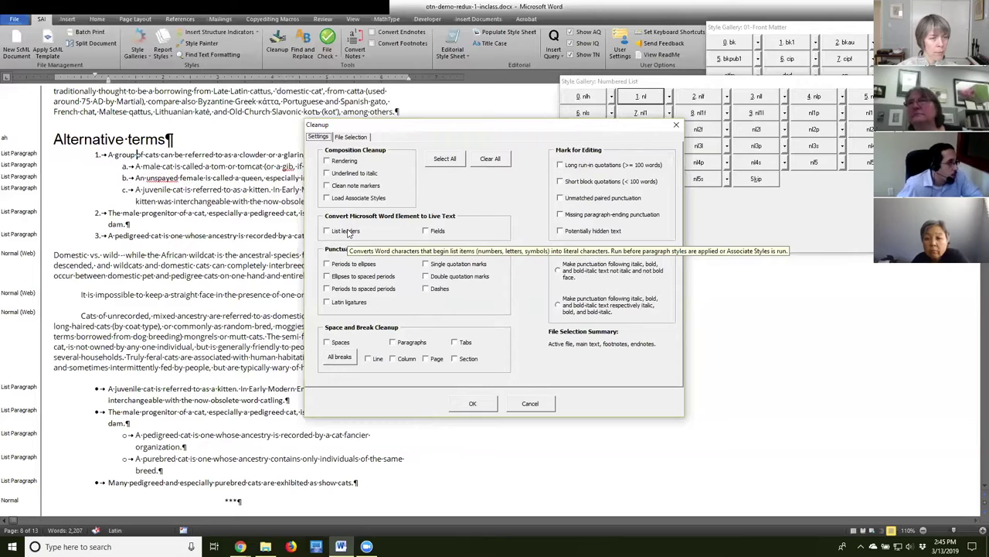
left_click(346, 231)
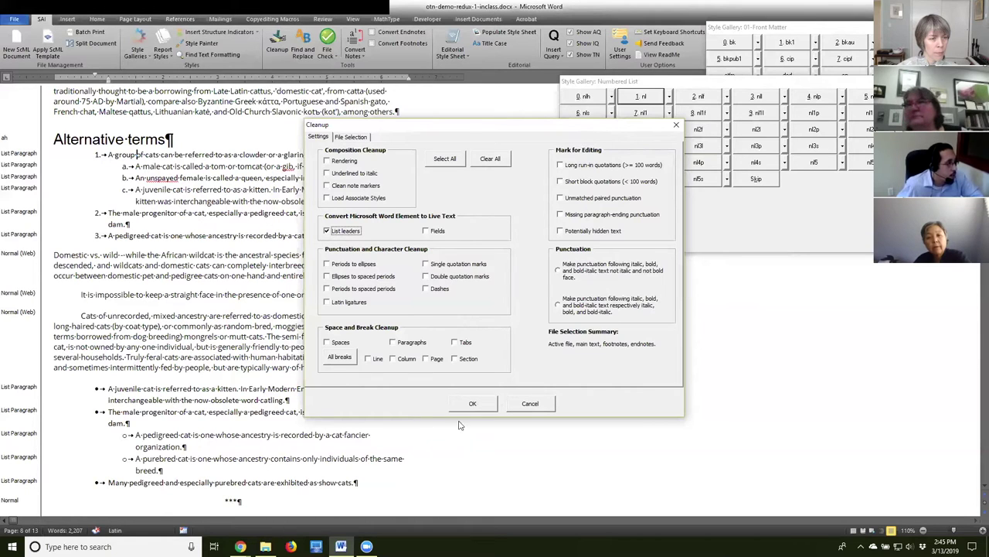
left_click(462, 407)
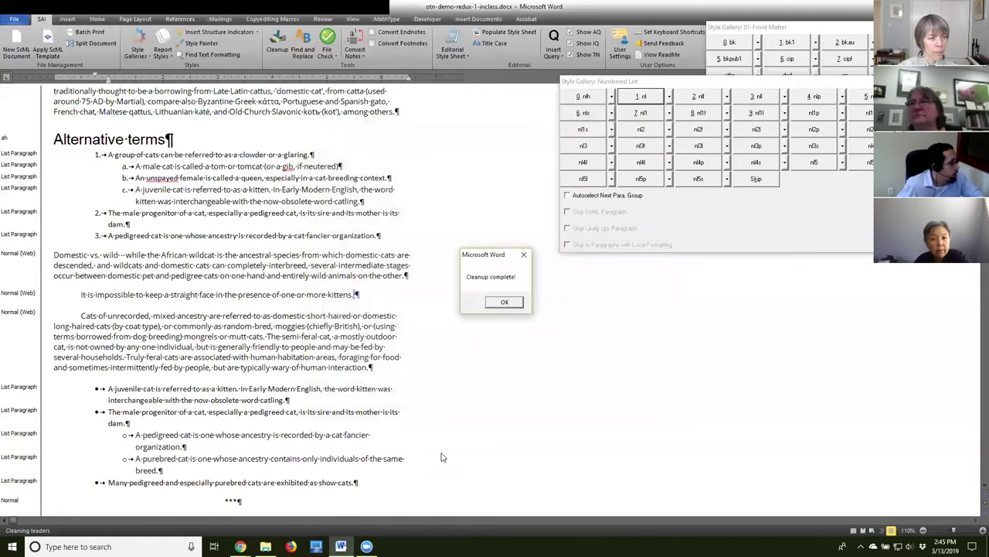
left_click(504, 302)
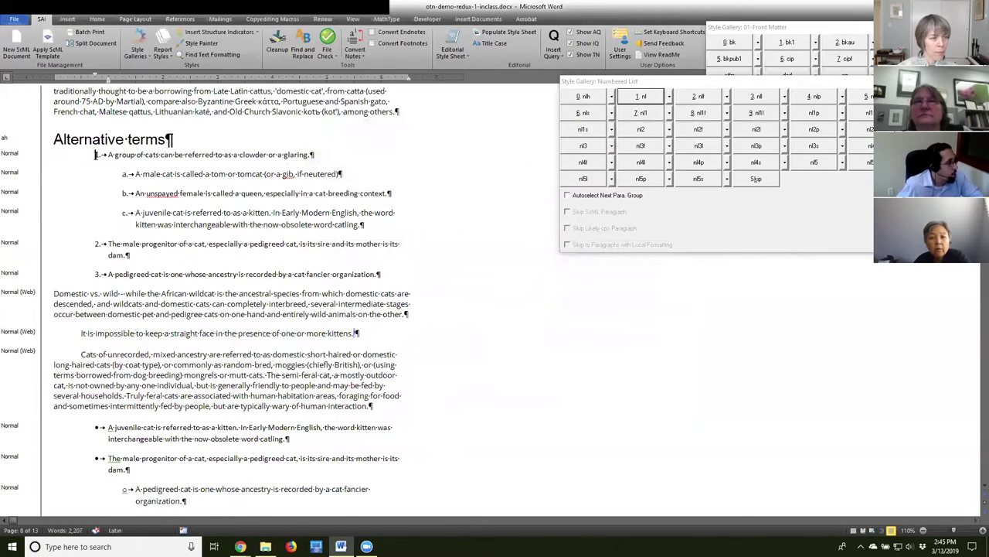
Style Alternative terms list item 1 as nl.
key("Down")
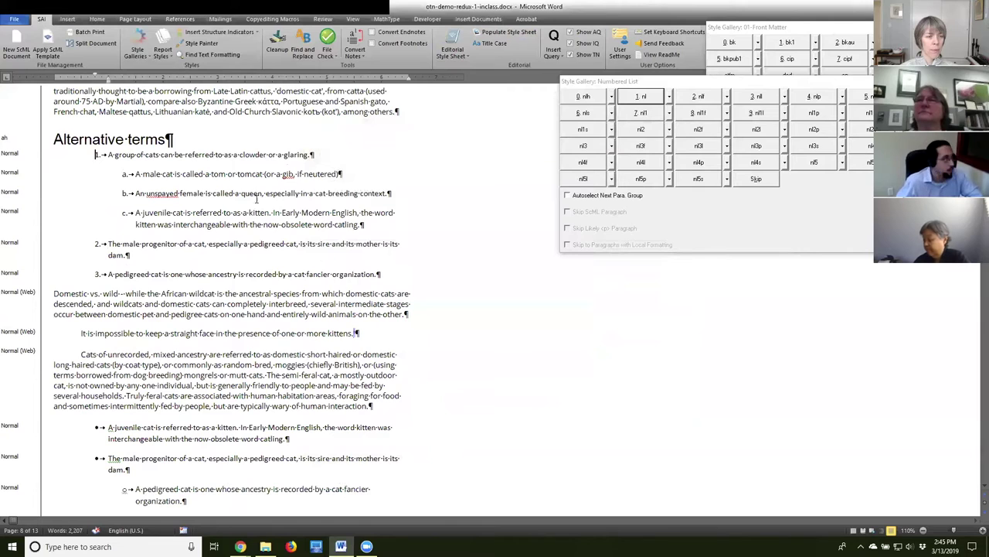
left_click(147, 205)
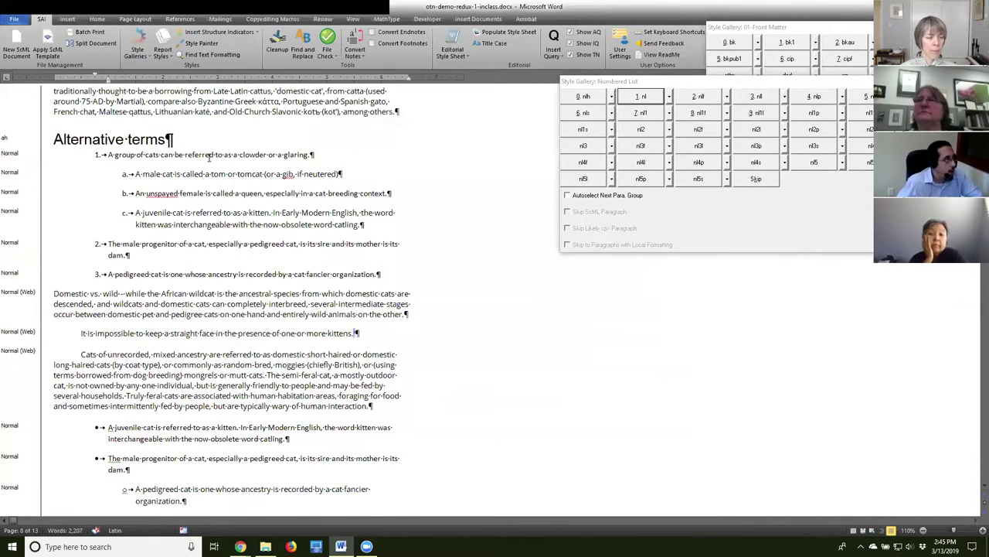
left_click(41, 153)
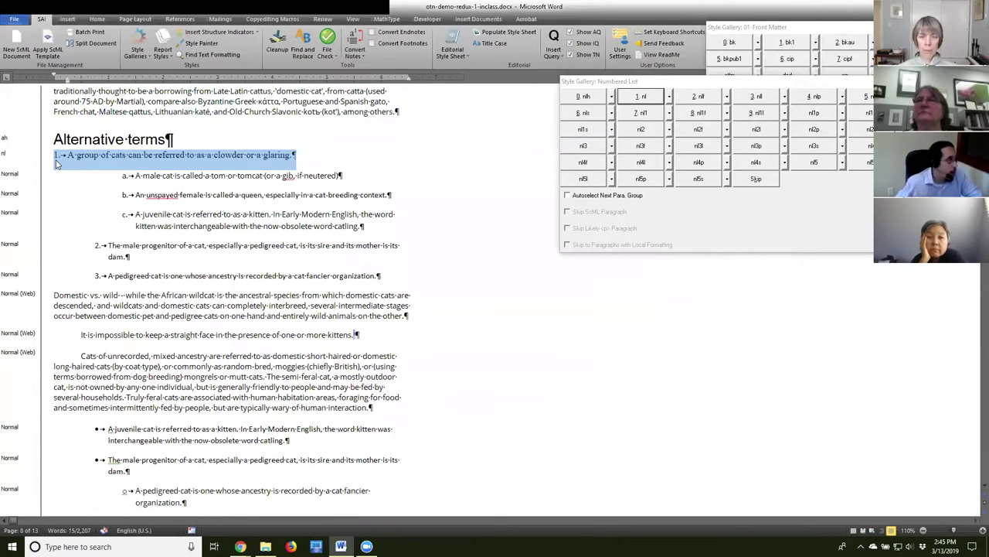
left_click(145, 176)
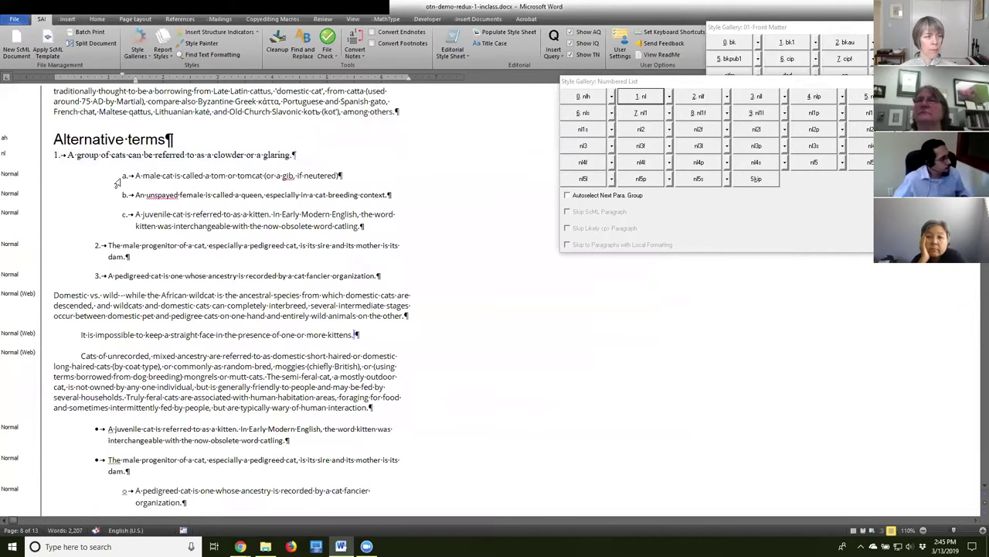
Style sub-items a–c as nl1 and items 2 and 3 as nl.
left_click_drag(122, 175, 396, 232)
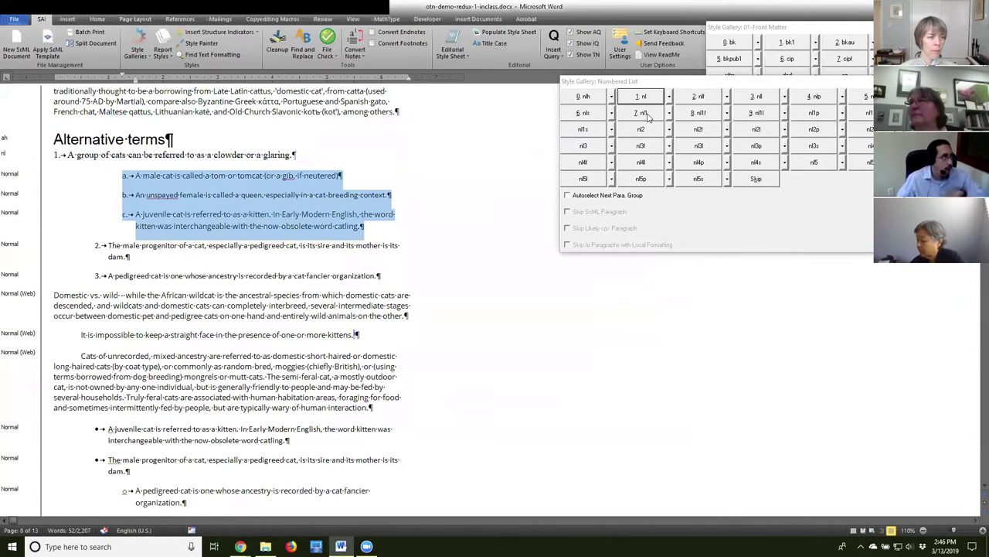
left_click(643, 112)
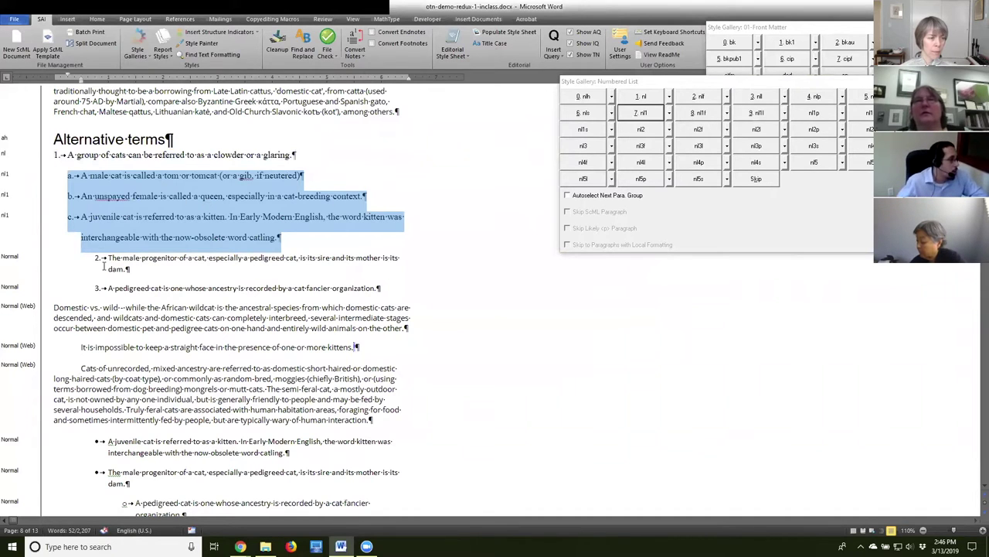
left_click(141, 258)
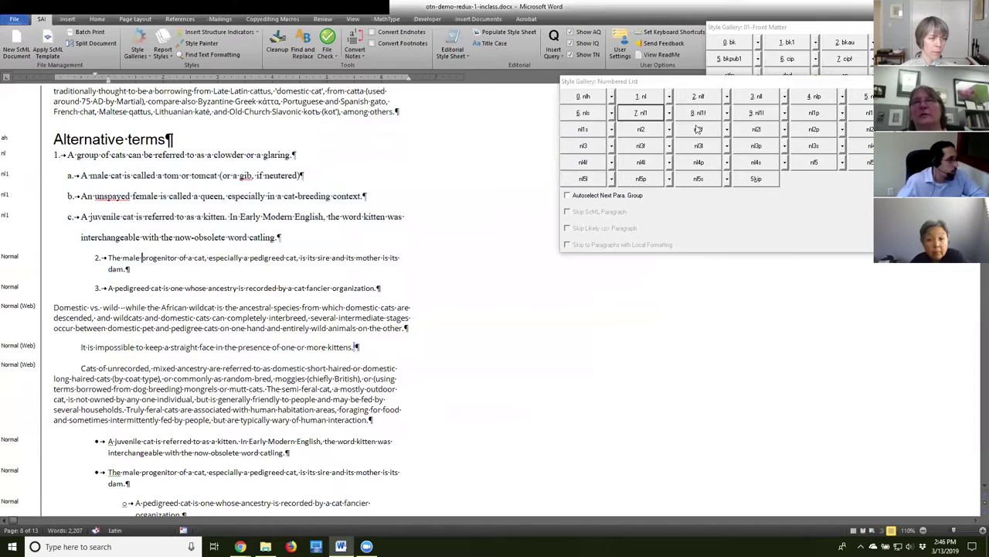
left_click(643, 98)
left_click(140, 299)
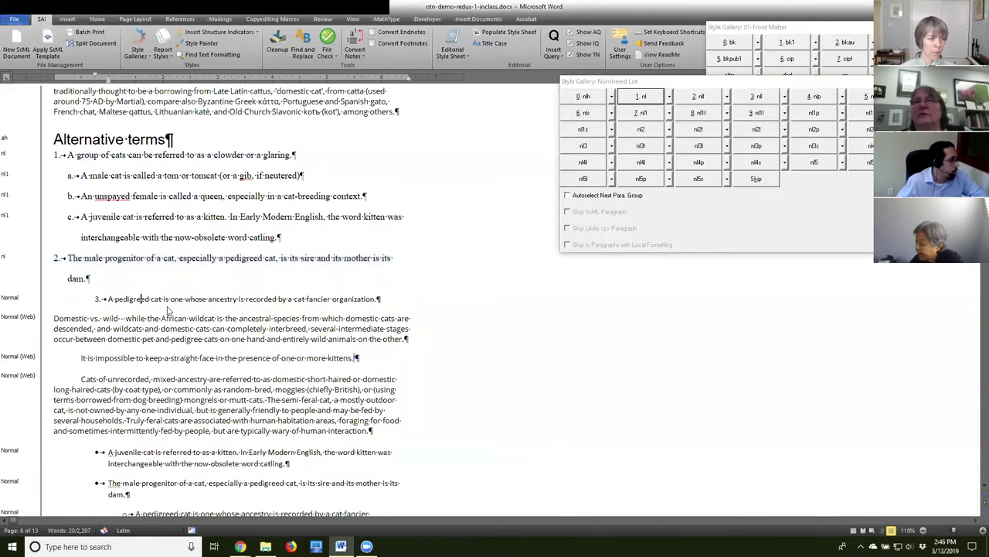
left_click(651, 96)
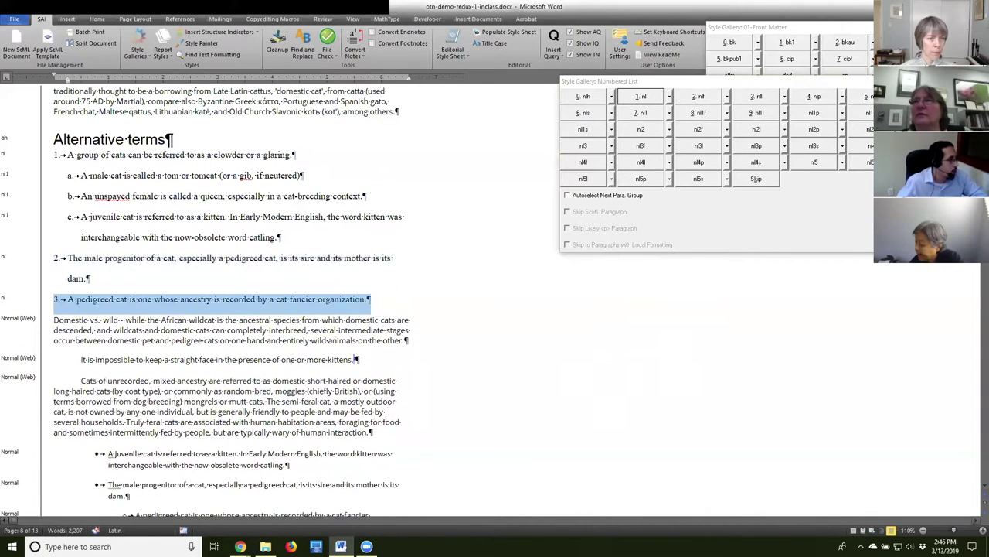
left_click(101, 331)
scroll(446, 390, "down", 1)
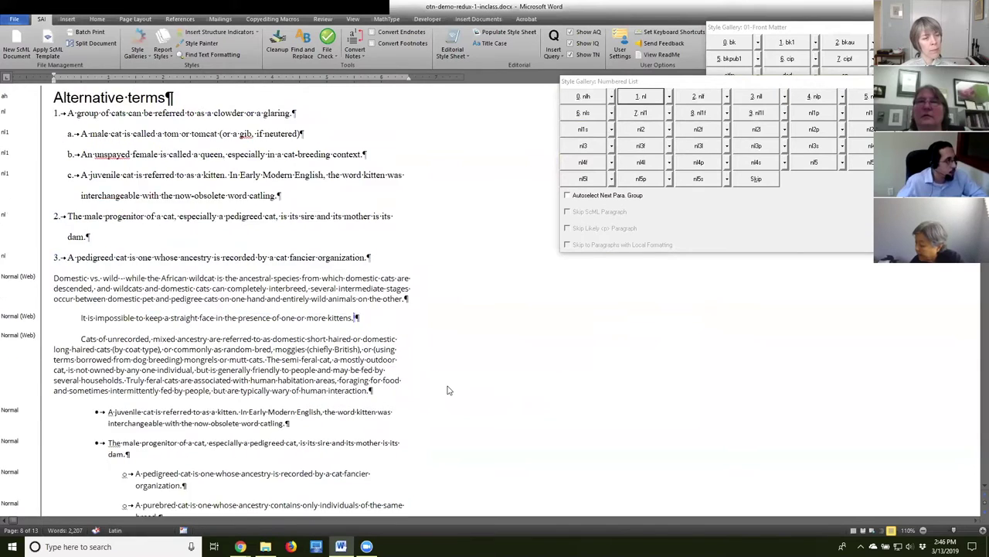
Select the kitten sentence following the Domestic vs. wild paragraph.
scroll(447, 390, "down", 2)
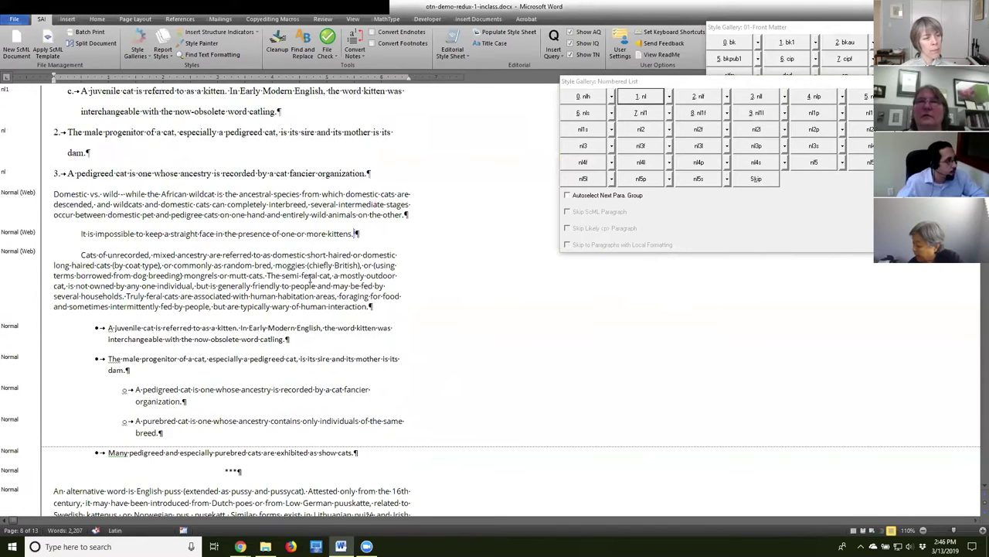
triple_click(54, 194)
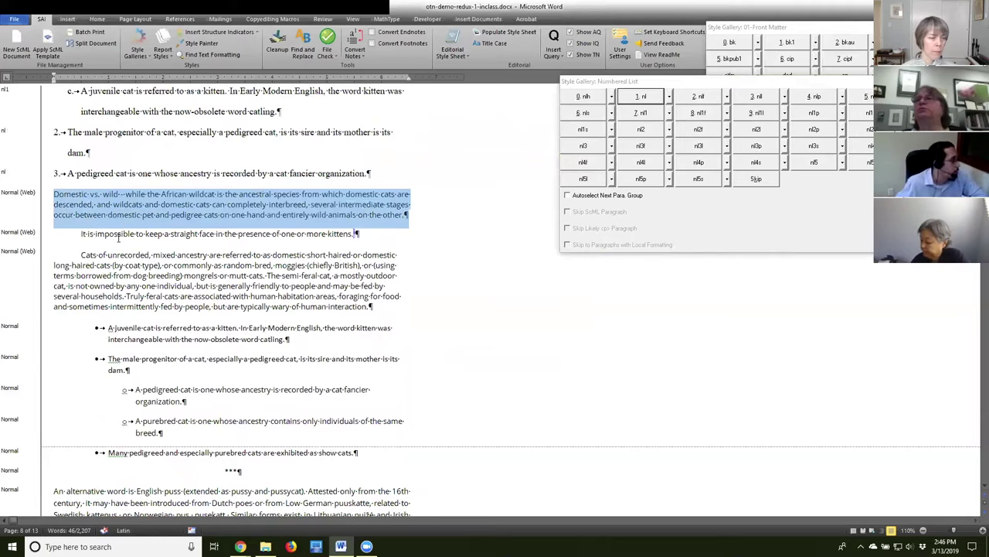
left_click(106, 234)
triple_click(81, 233)
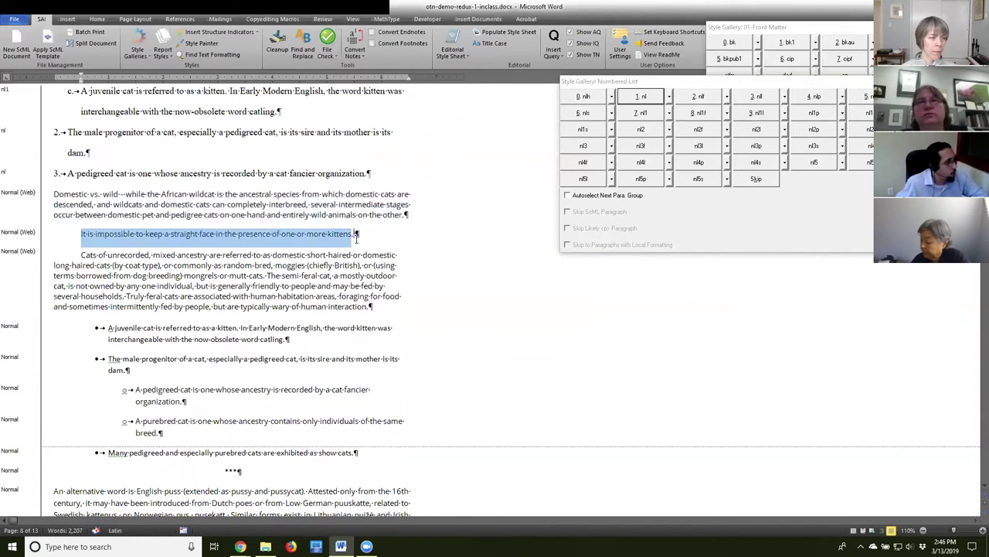
left_click(83, 206)
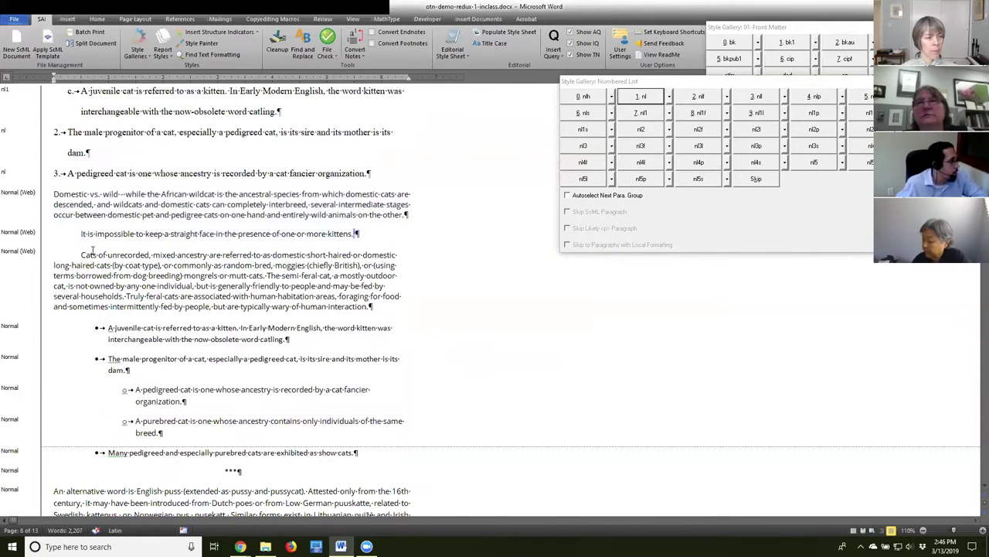
left_click(75, 237)
left_click(81, 234)
left_click_drag(81, 235, 363, 234)
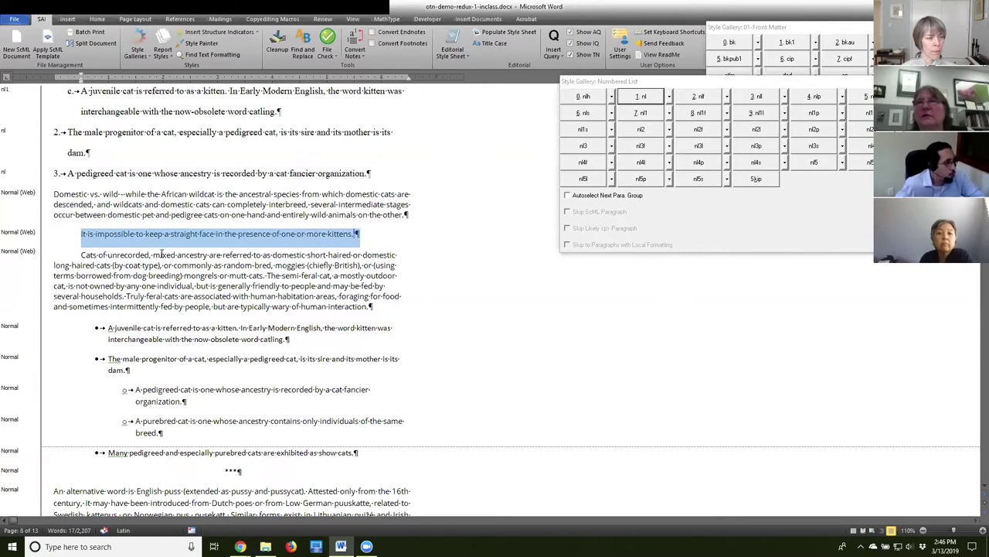
Load the Block Quotation style gallery and apply bq to the sentence.
left_click(765, 83)
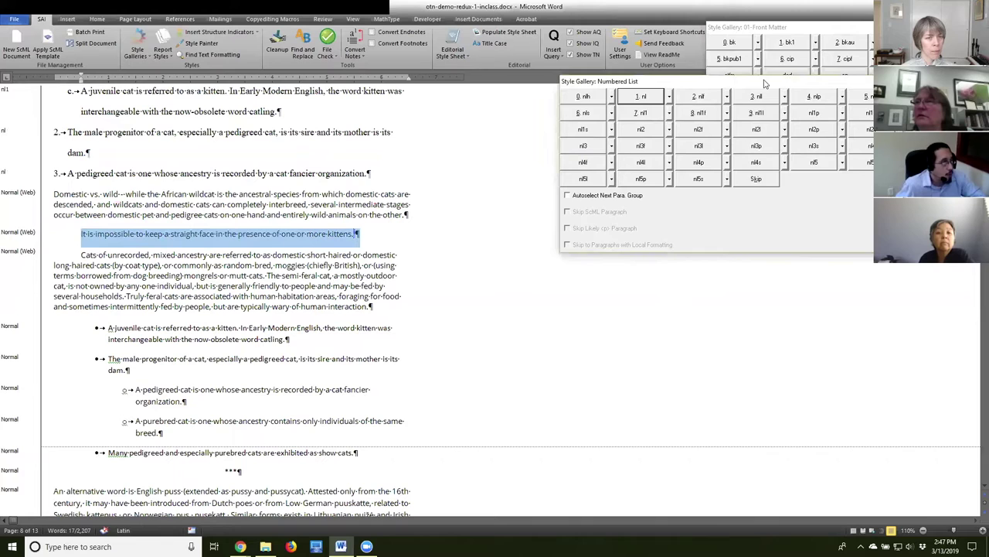
left_click_drag(766, 82, 754, 92)
left_click(137, 46)
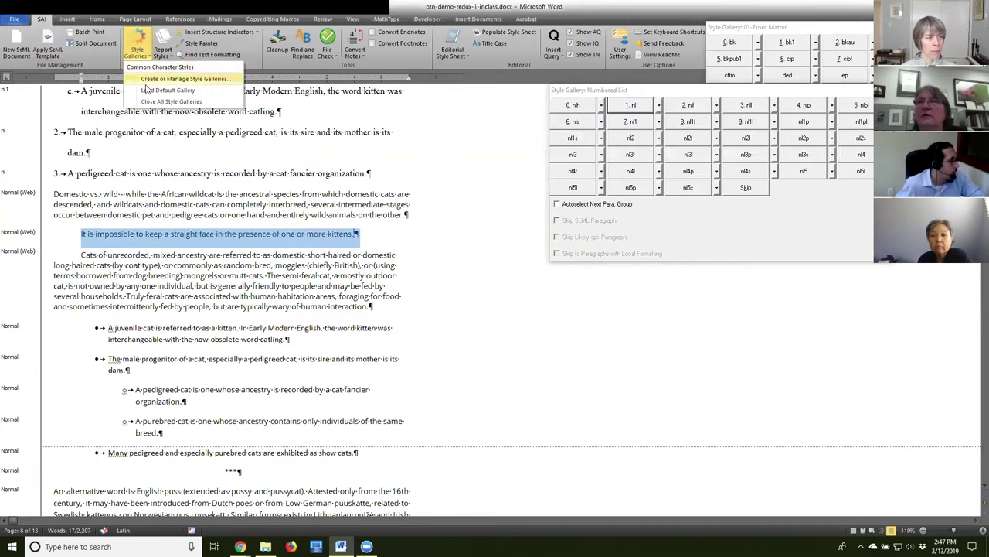
left_click(146, 89)
scroll(568, 224, "down", 1)
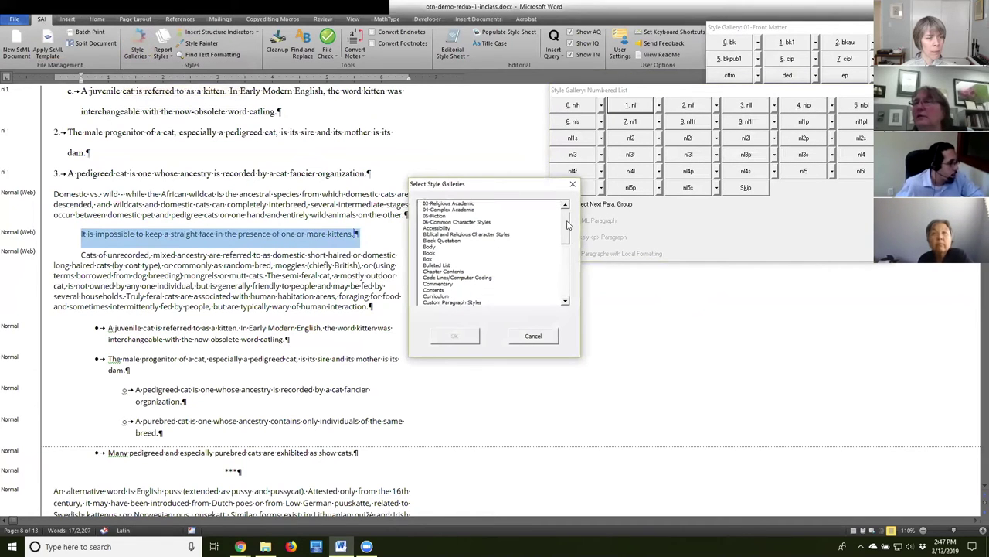
left_click(456, 241)
left_click(455, 340)
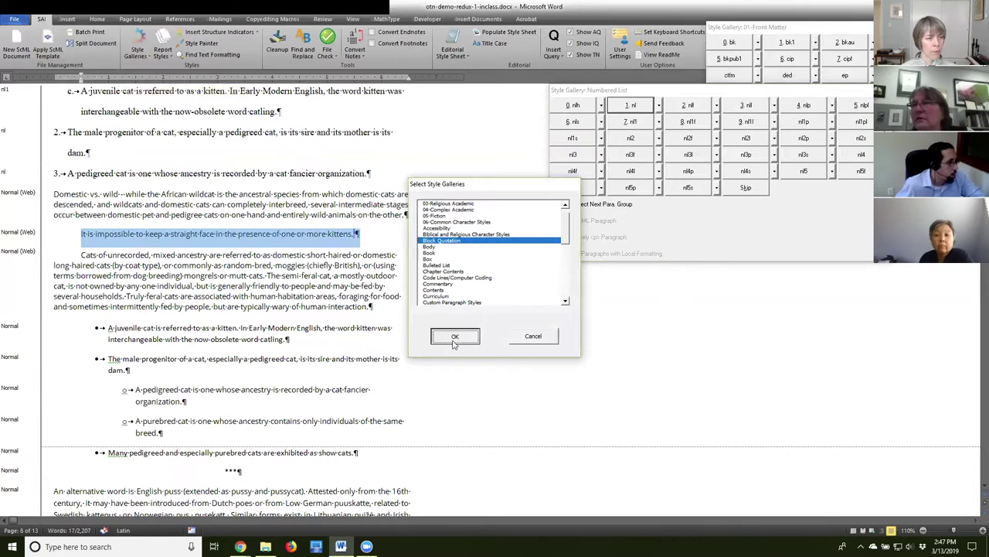
left_click_drag(792, 70, 649, 83)
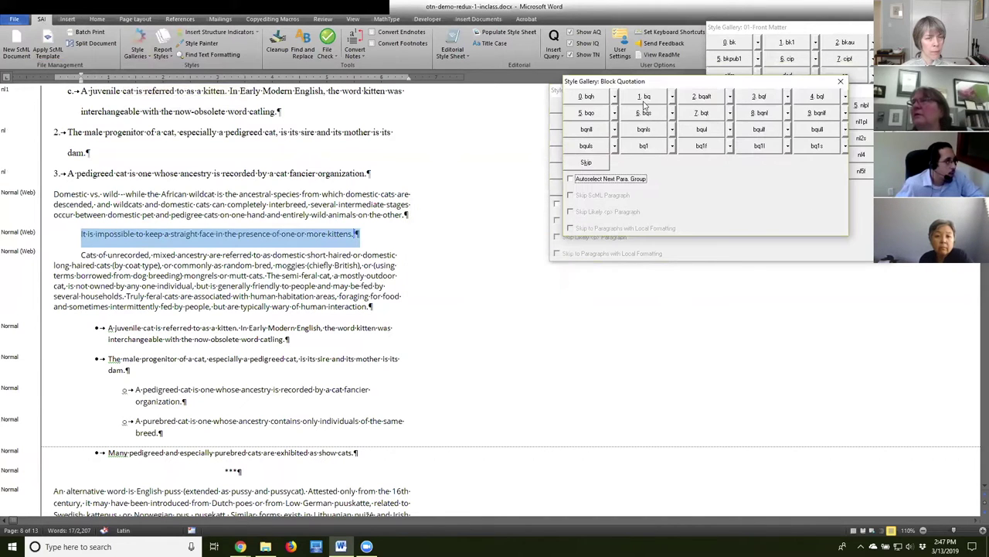
left_click(646, 96)
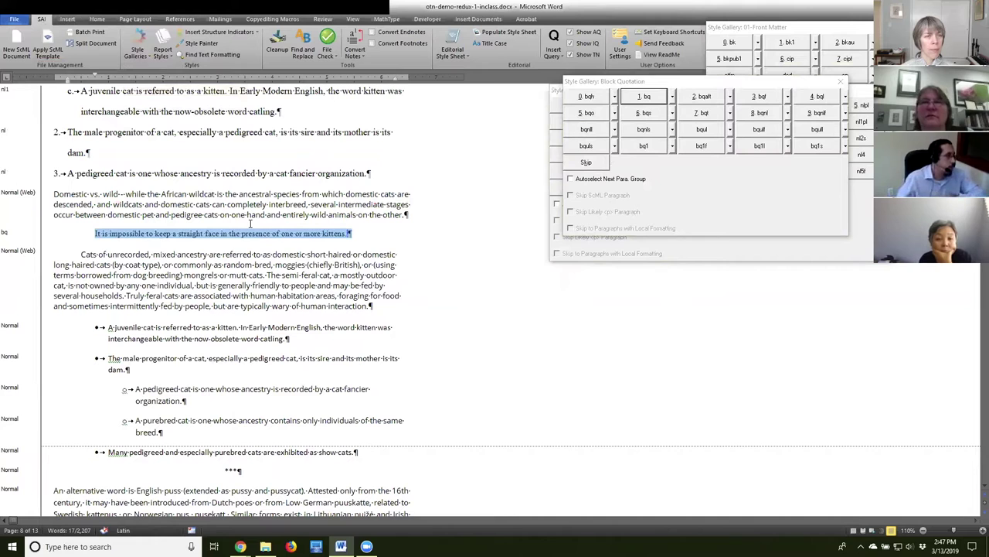
Move the Block Quotation gallery aside and select the kitten and male progenitor bullets.
left_click(188, 285)
scroll(197, 332, "down", 2)
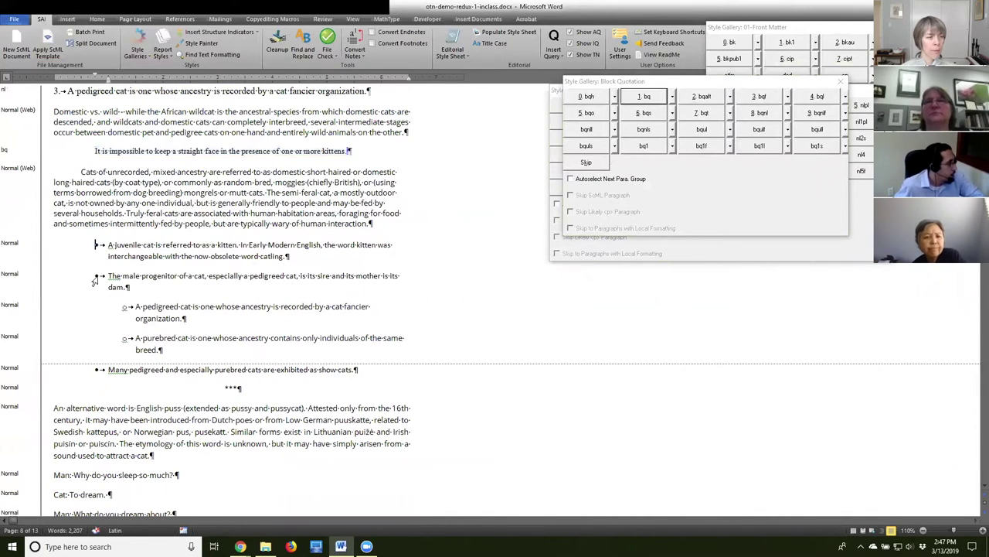
scroll(101, 247, "down", 2)
left_click_drag(96, 153, 228, 201)
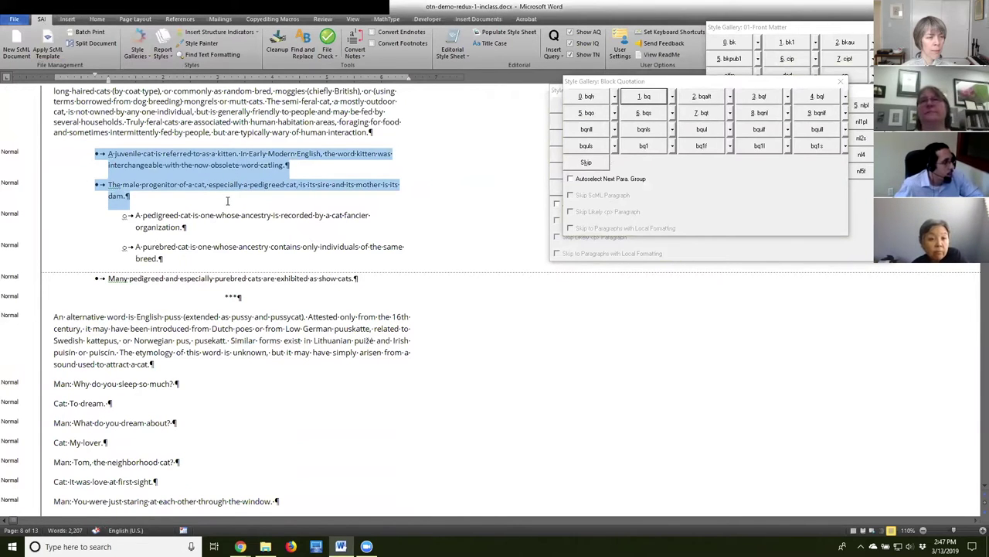
left_click(779, 87)
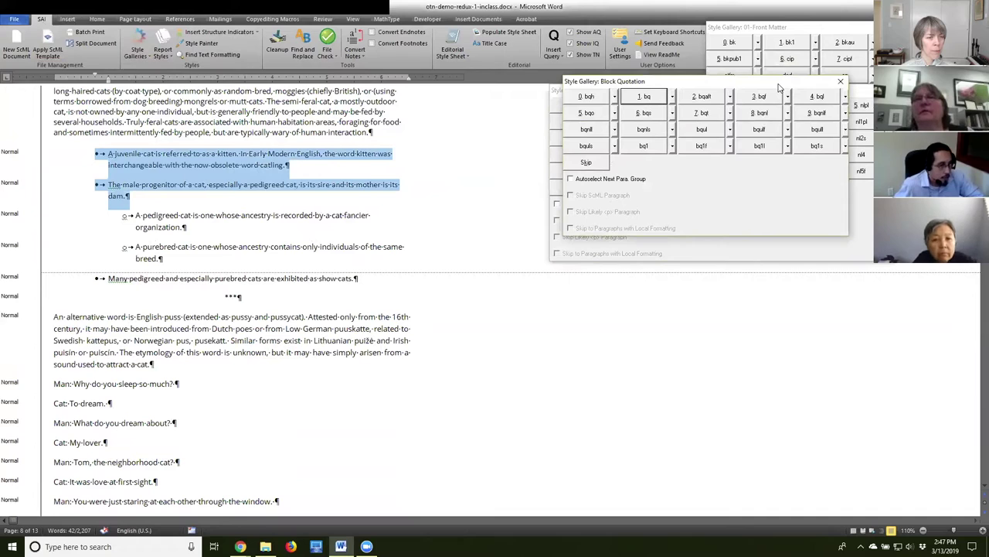
left_click_drag(779, 88, 856, 210)
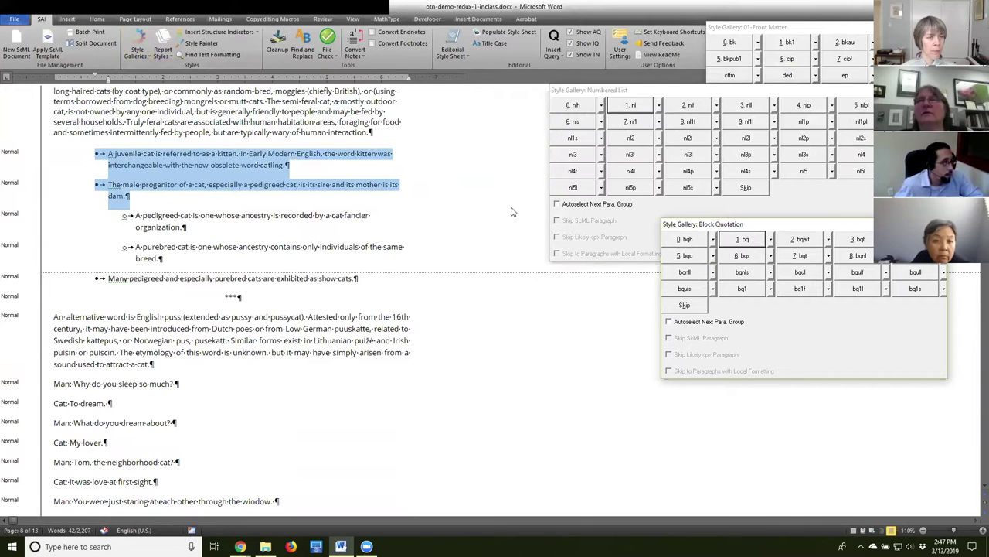
left_click(116, 153)
left_click_drag(93, 154, 130, 198)
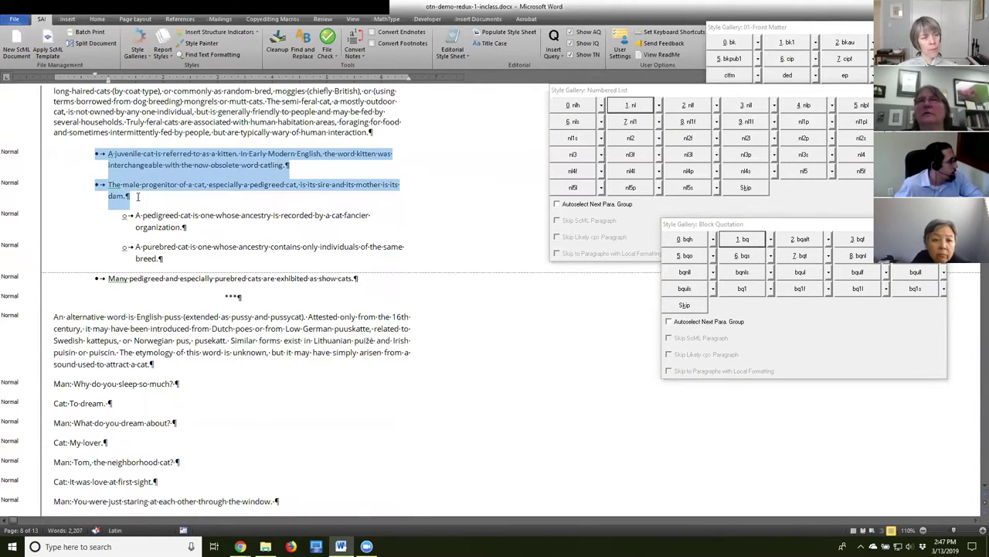
Load the Bulleted List style gallery and apply 1 bl to the two main bullets.
left_click(140, 56)
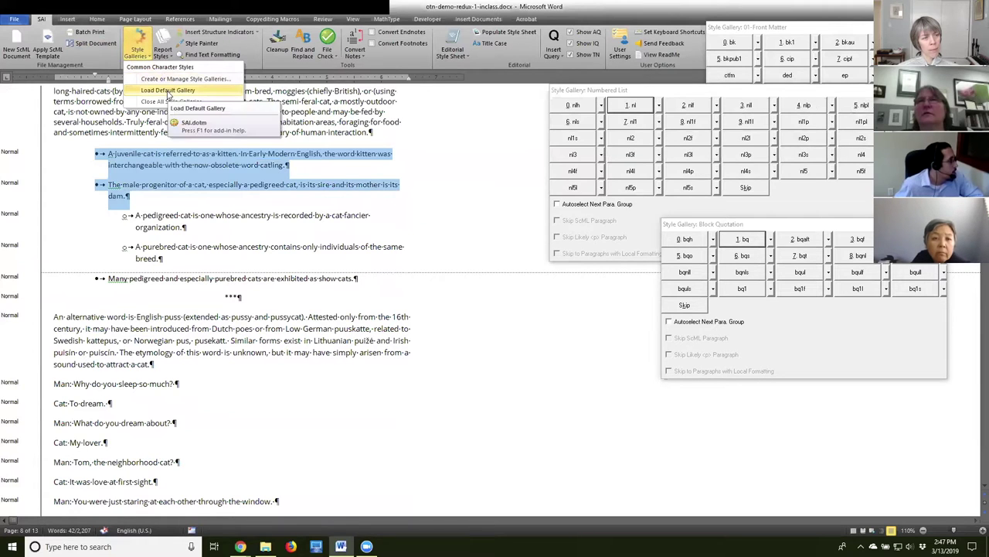
left_click(168, 90)
left_click_drag(570, 227, 564, 231)
left_click(460, 223)
left_click(453, 335)
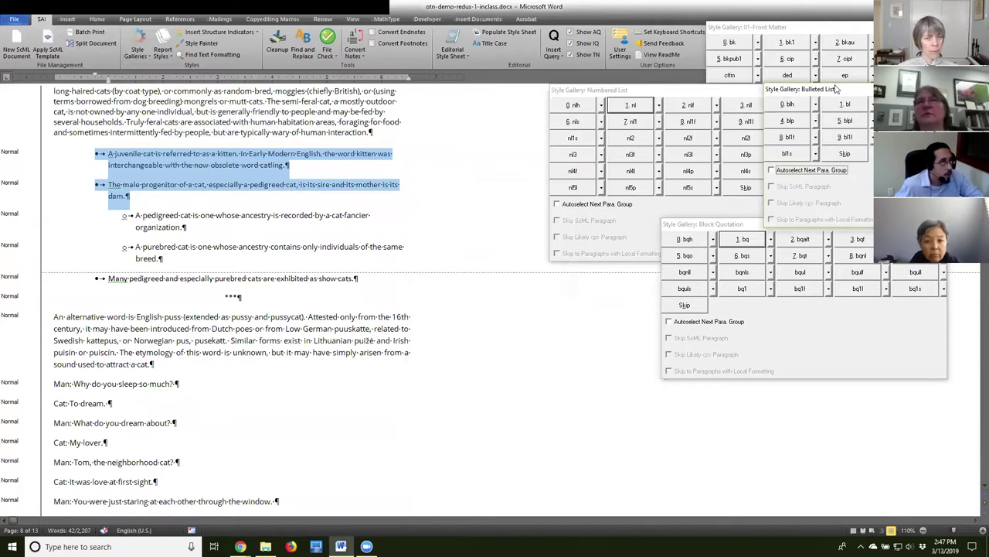
left_click_drag(829, 92, 554, 168)
left_click(570, 179)
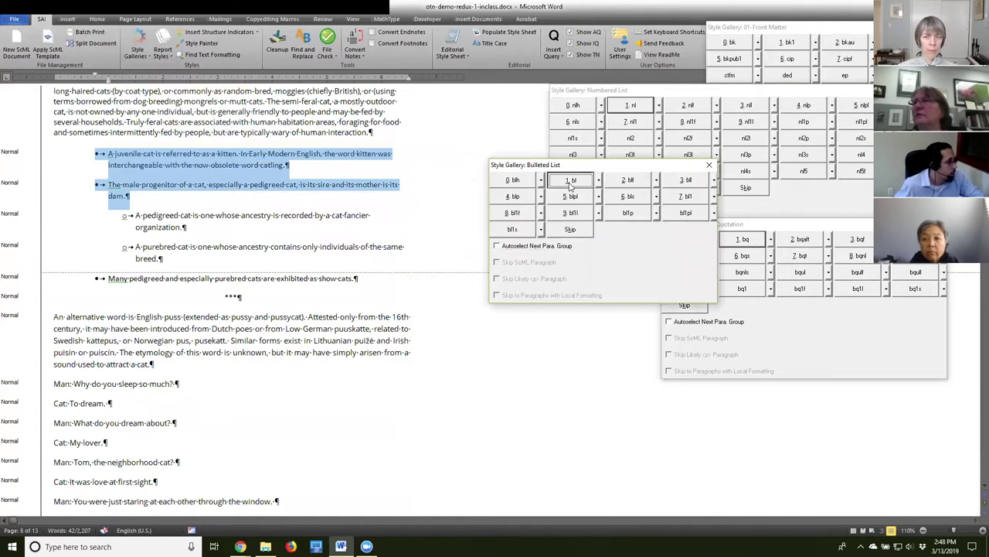
Apply 7 bl1 to the pedigreed and purebred sub-bullets.
left_click(130, 298)
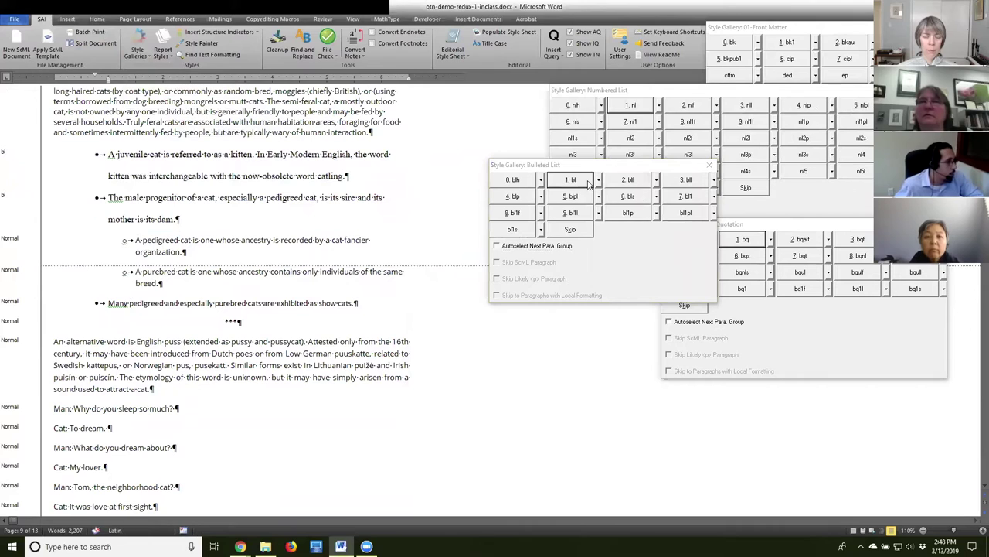
triple_click(131, 302)
left_click_drag(112, 242, 210, 282)
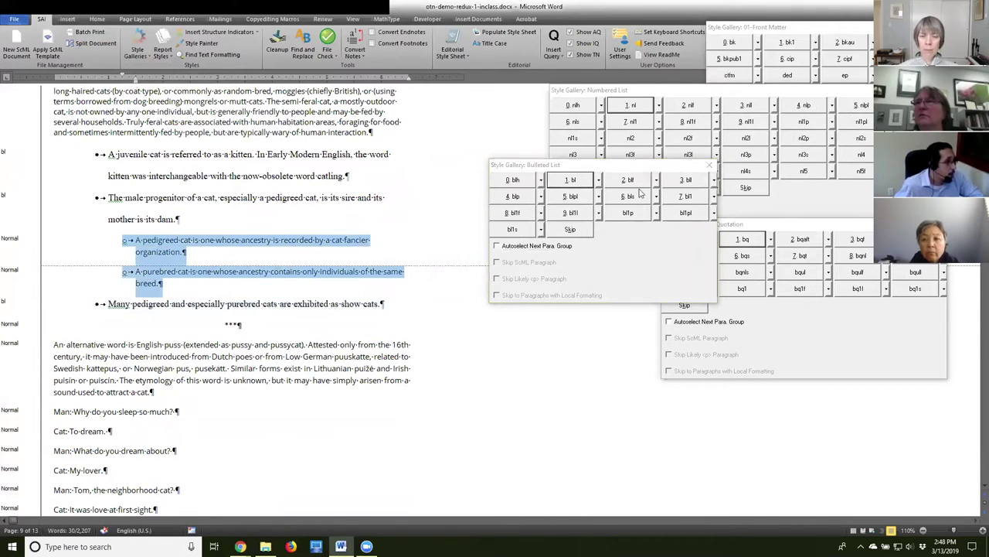
left_click(687, 197)
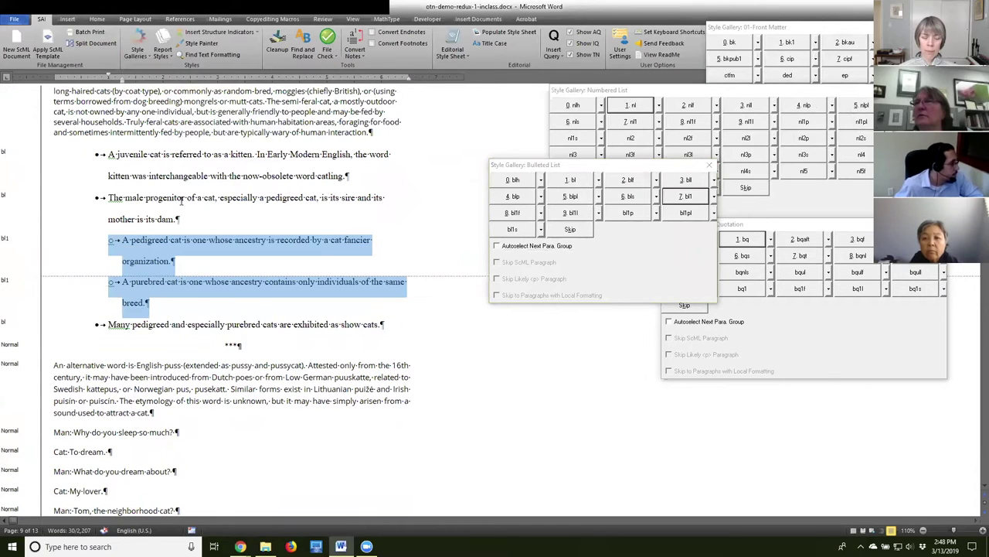
left_click(181, 201)
Place the caret in the *** separator line and bring up the style galleries to load.
scroll(209, 307, "down", 1)
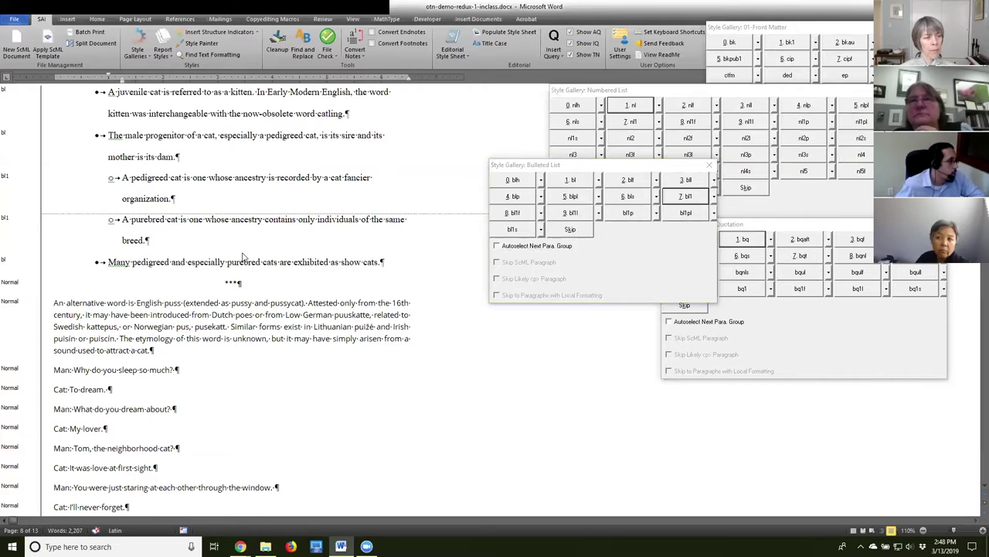
scroll(242, 251, "up", 1)
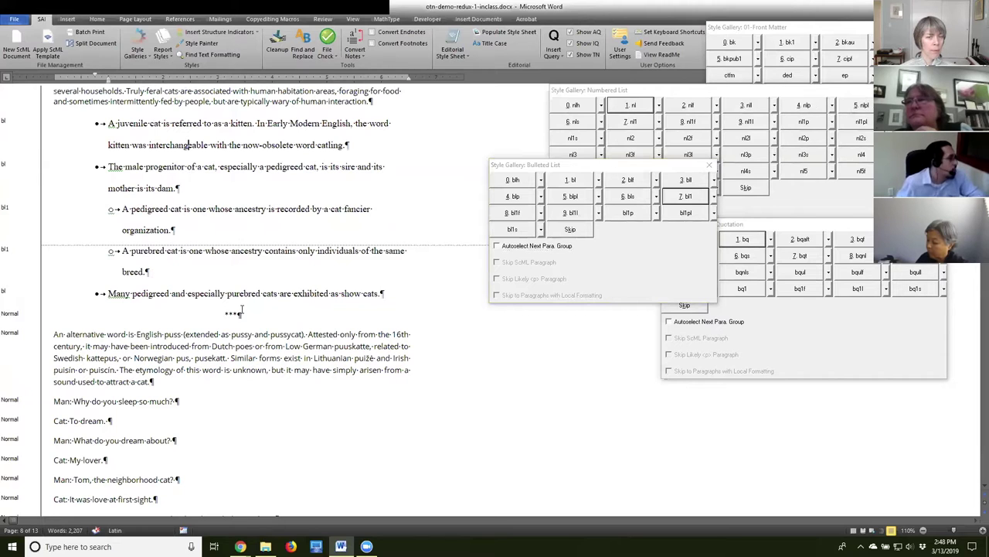
left_click(232, 313)
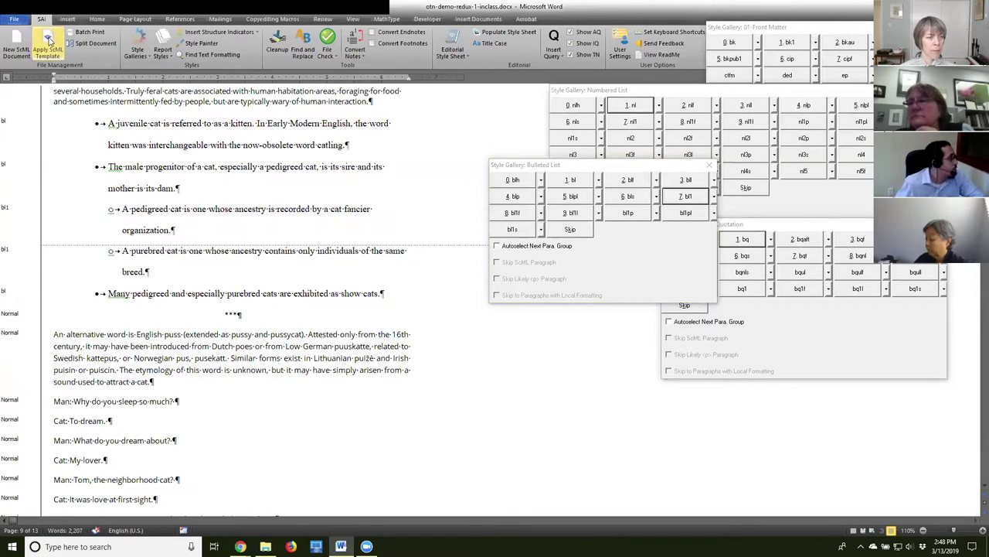
left_click(150, 58)
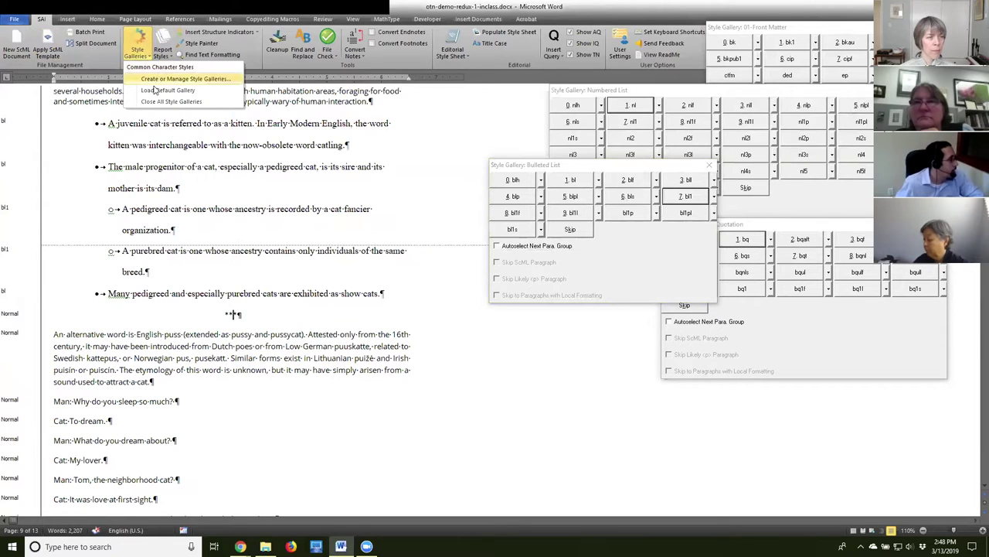
left_click(185, 78)
Load the Body style gallery and apply 8 sec to the *** separator line.
scroll(568, 220, "down", 2)
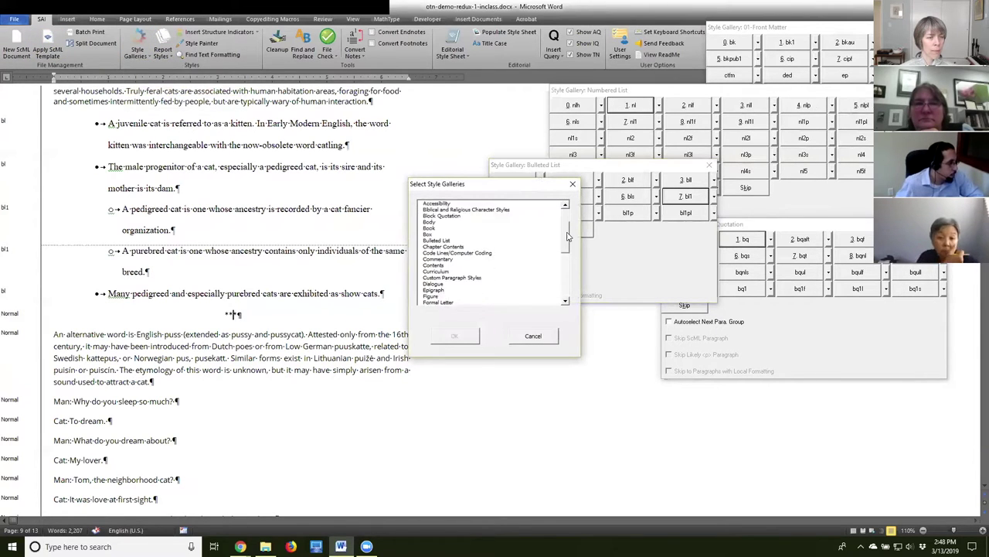
left_click(435, 217)
left_click(455, 336)
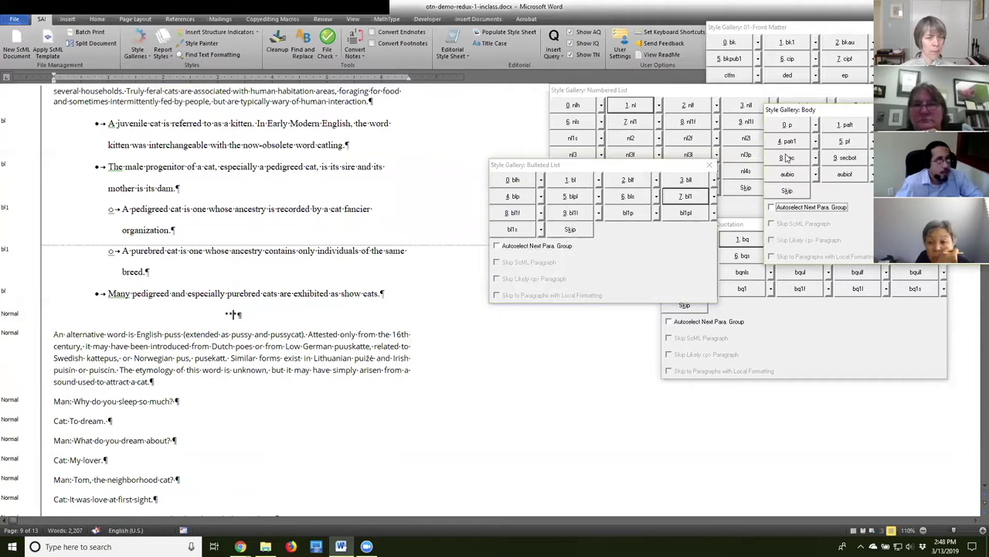
left_click(796, 160)
Scroll down and place the caret in the paragraph about the word puss.
left_click(230, 330)
scroll(205, 309, "down", 1)
left_click(234, 283)
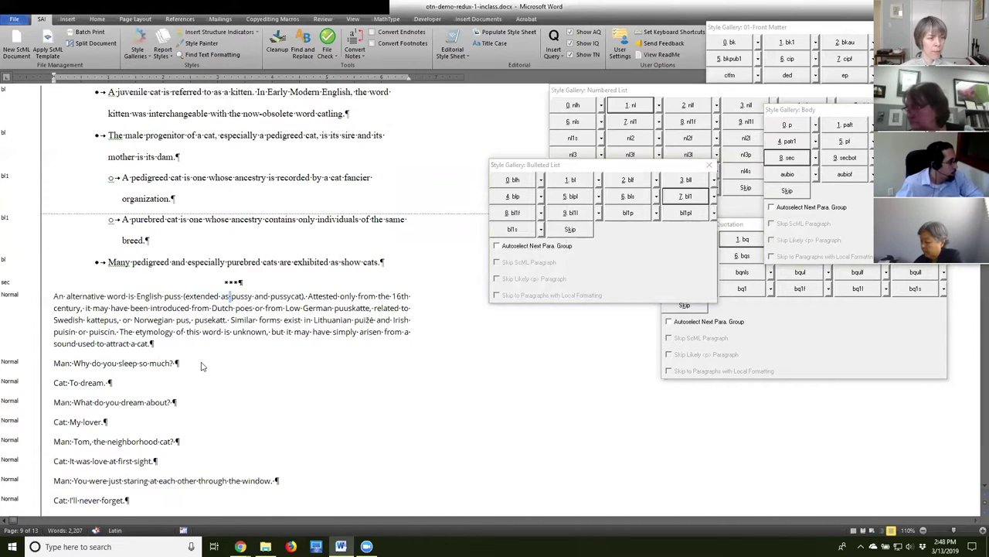
scroll(201, 366, "down", 3)
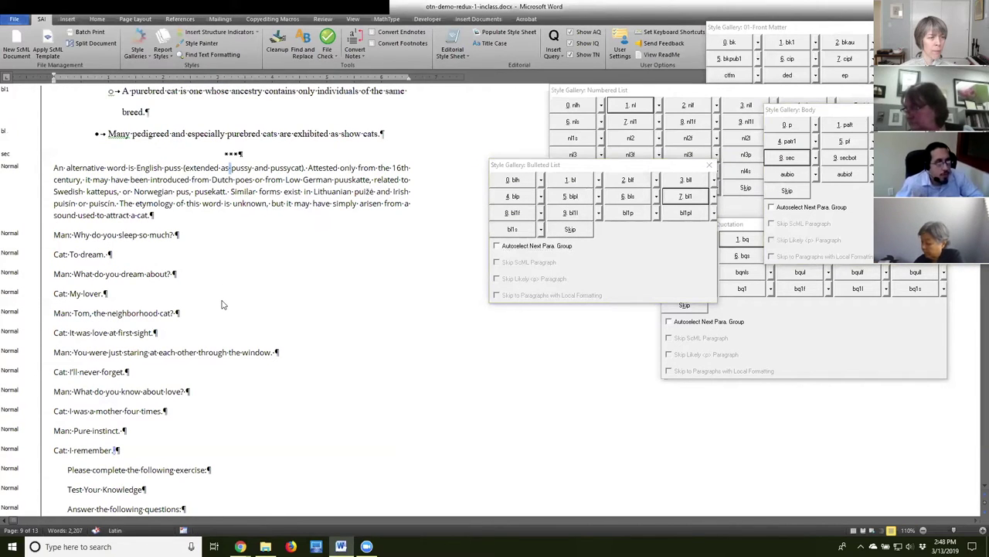
left_click(137, 192)
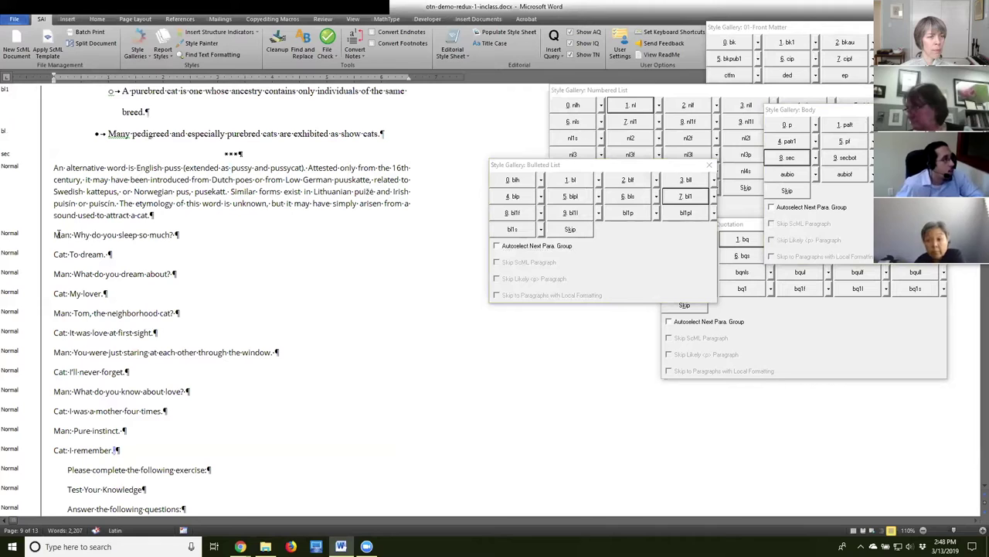
Select all twelve Man and Cat dialogue lines, through 'Cat: I remember.'.
left_click_drag(61, 237, 283, 393)
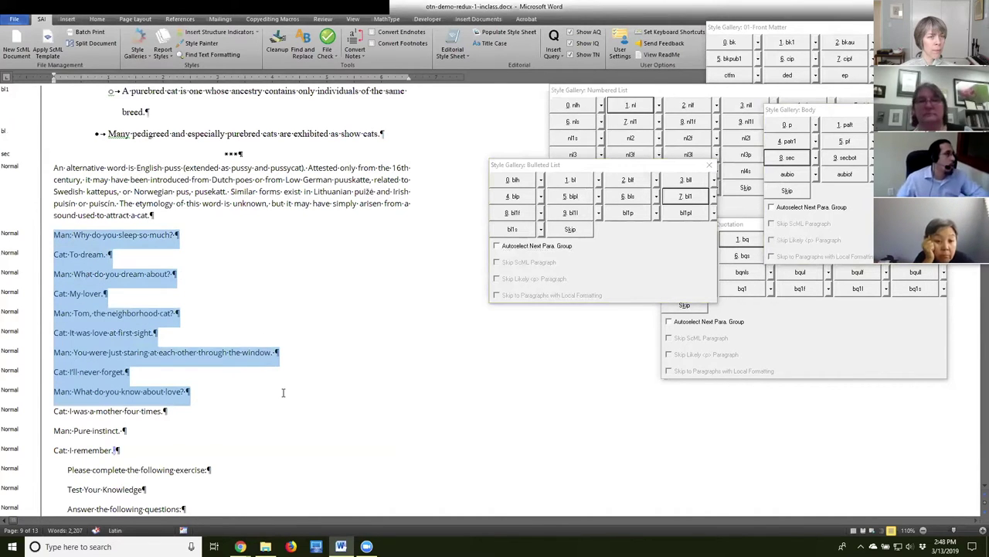
scroll(283, 393, "down", 1)
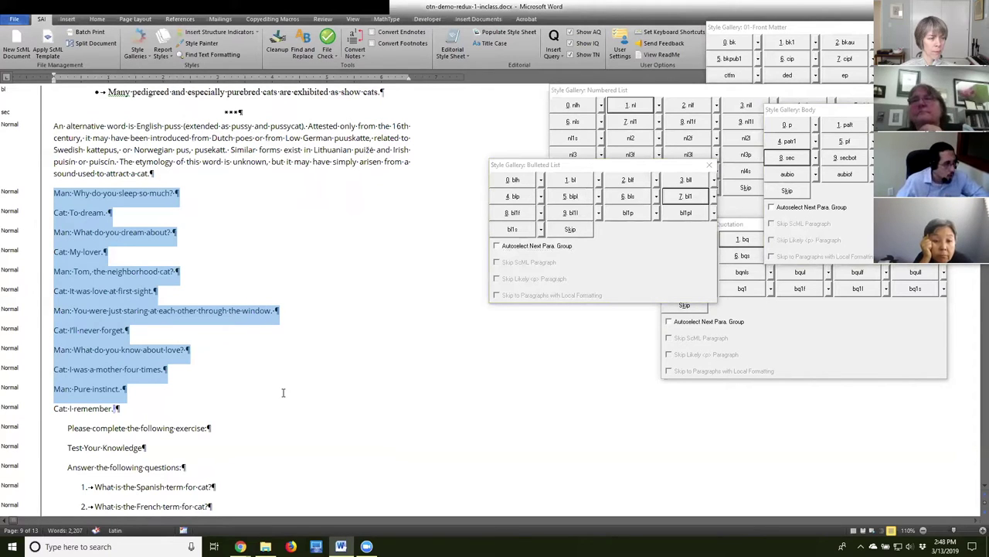
left_click_drag(279, 404, 277, 408)
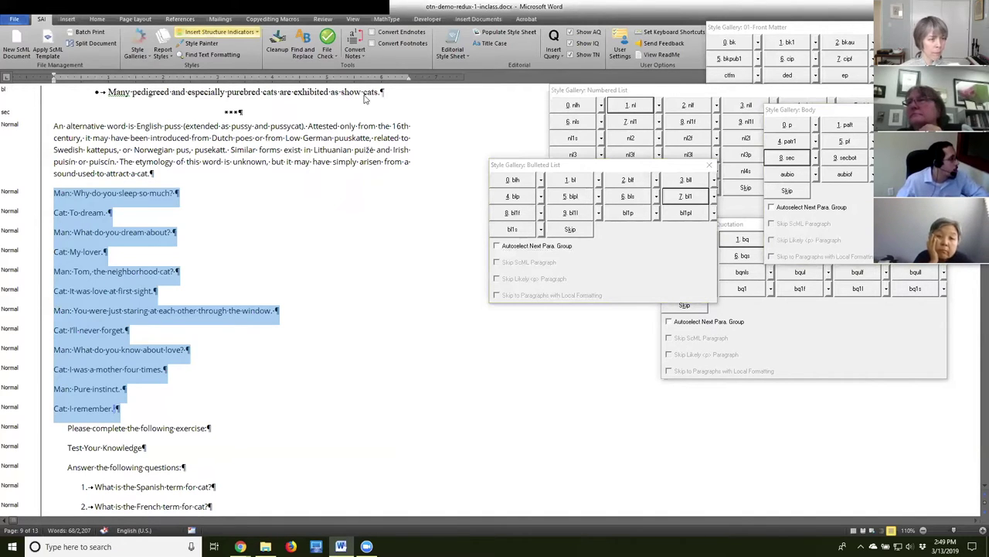
Load the Dialogue style gallery and apply 0 dia to the selected dialogue lines.
left_click(137, 51)
left_click(162, 82)
scroll(442, 265, "down", 3)
left_click(435, 266)
left_click(450, 335)
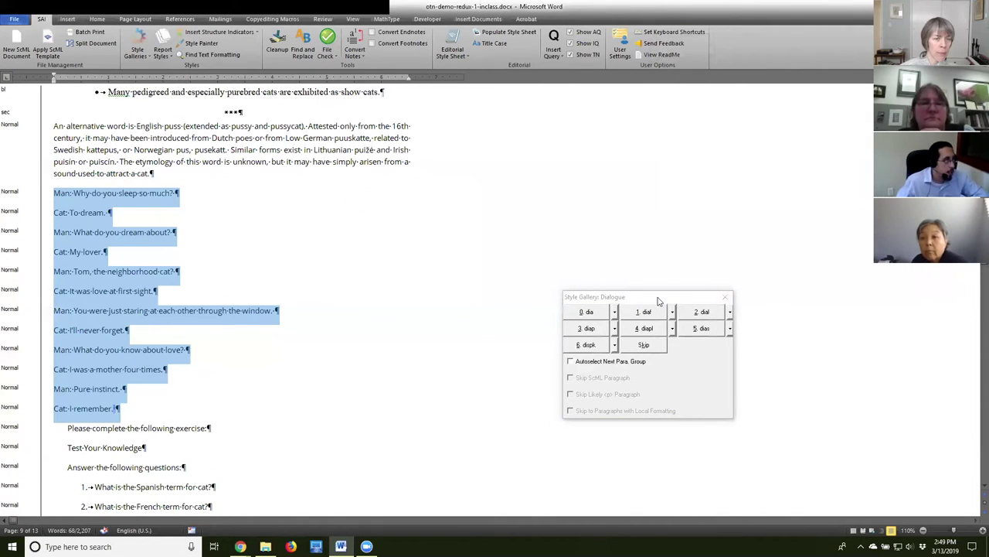
key("0")
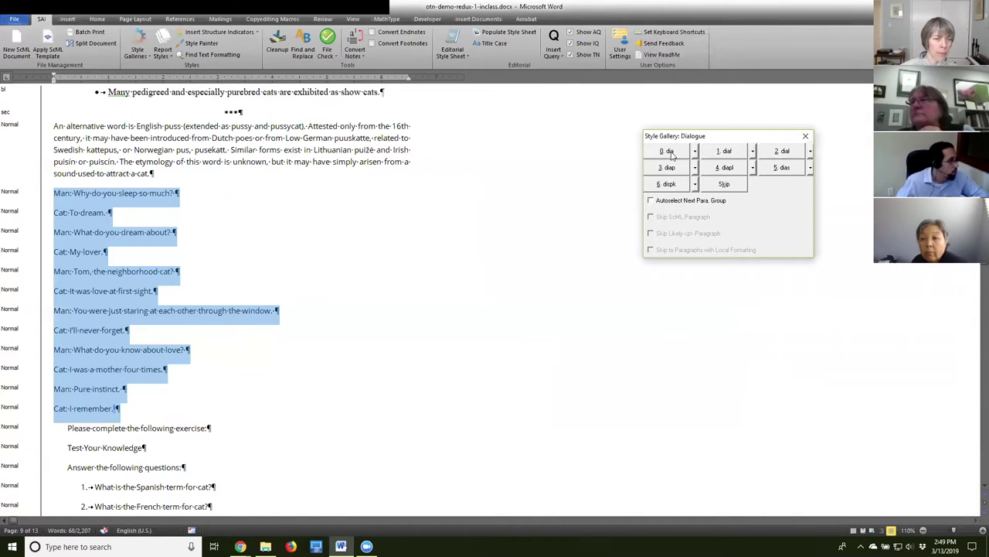
left_click(138, 305)
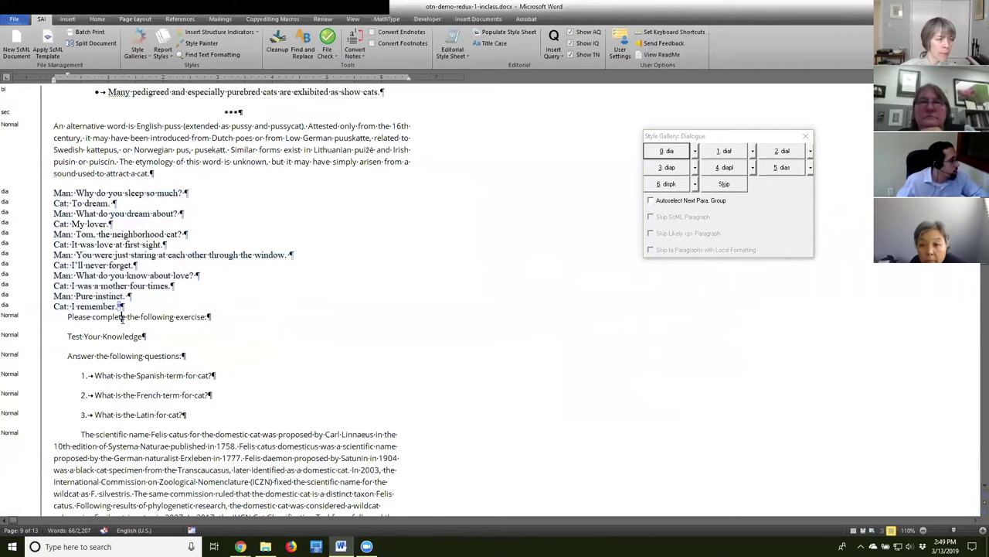
left_click_drag(68, 317, 205, 319)
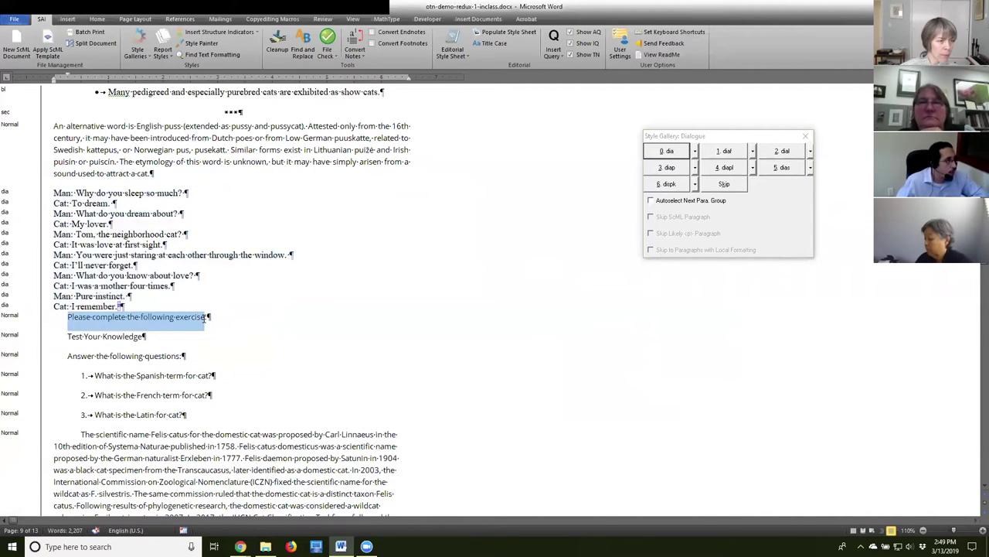
left_click(127, 320)
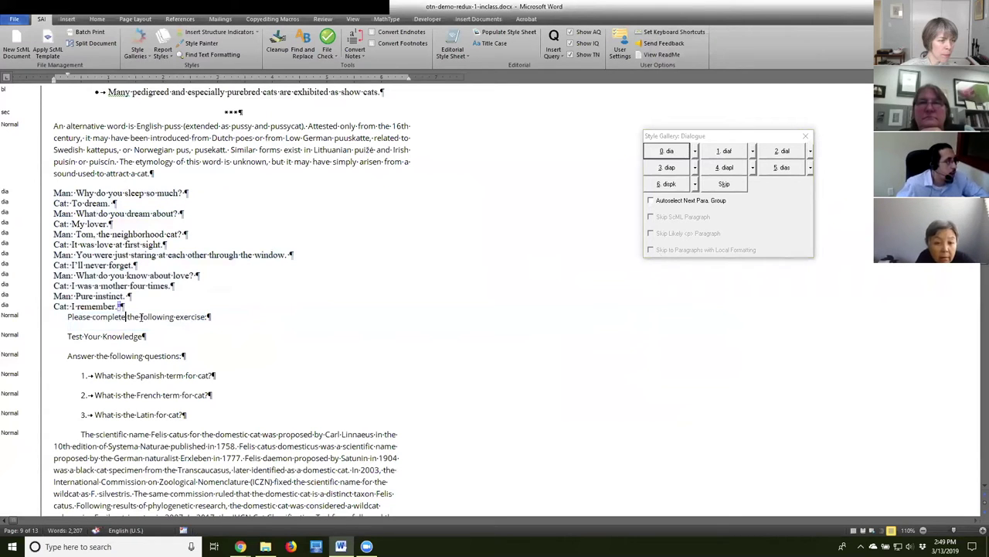
scroll(139, 317, "down", 3)
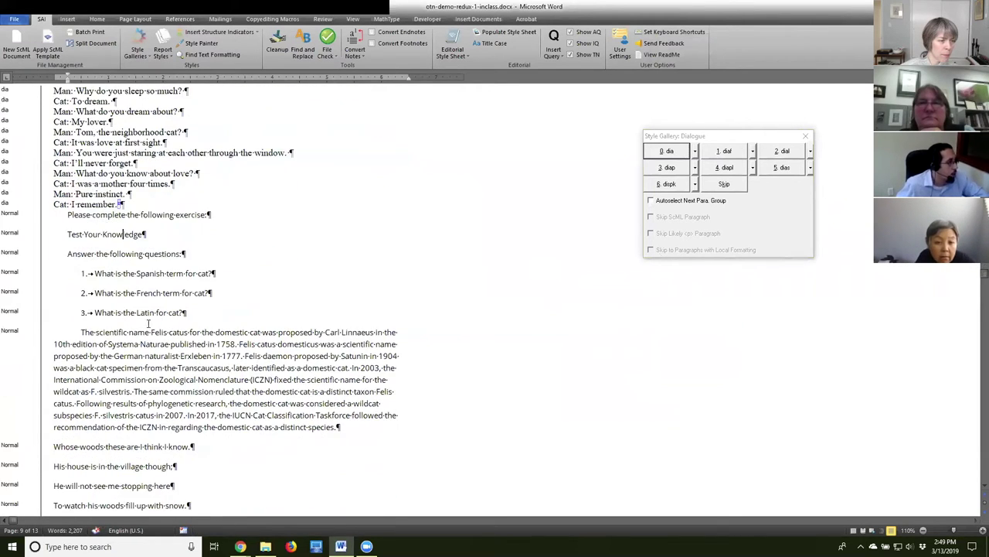
left_click(69, 234)
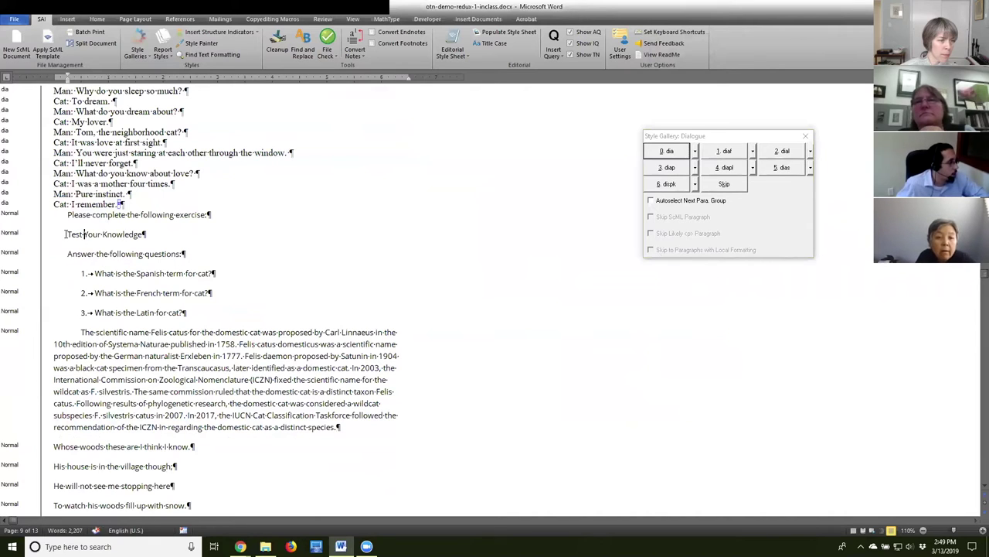
left_click_drag(80, 234, 187, 312)
left_click(77, 274)
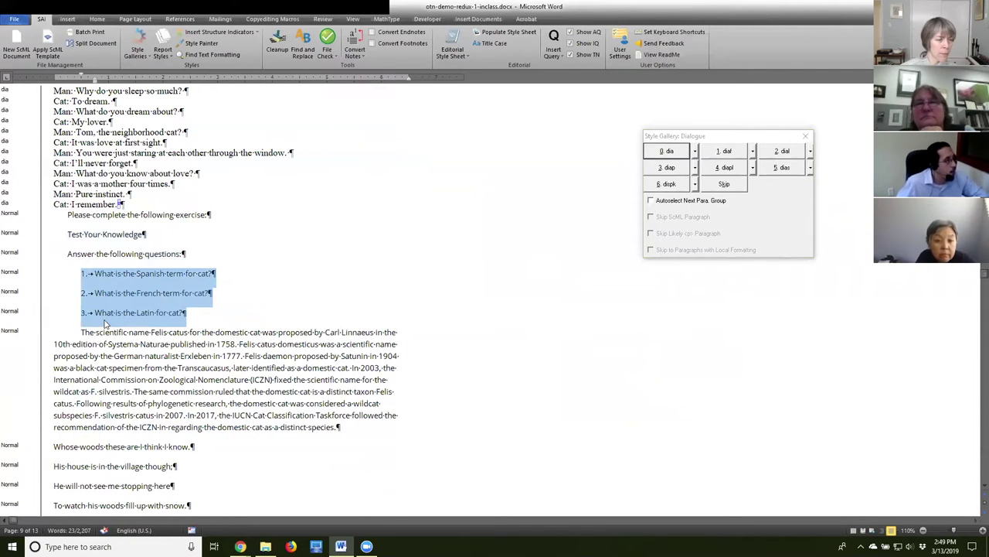
left_click(103, 235)
left_click(133, 46)
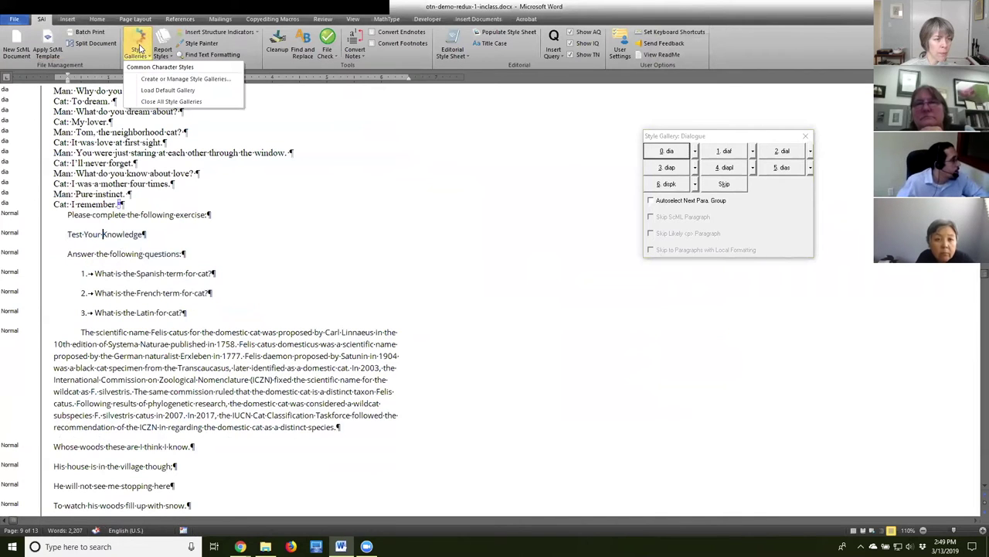
Load the Curriculum style gallery.
left_click(158, 91)
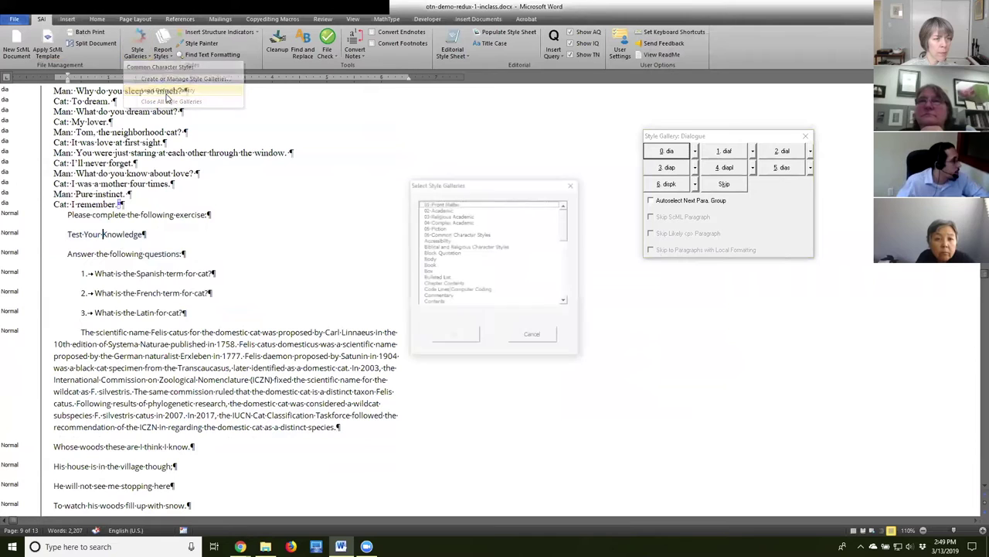
left_click_drag(568, 226, 564, 239)
left_click(441, 259)
left_click(456, 336)
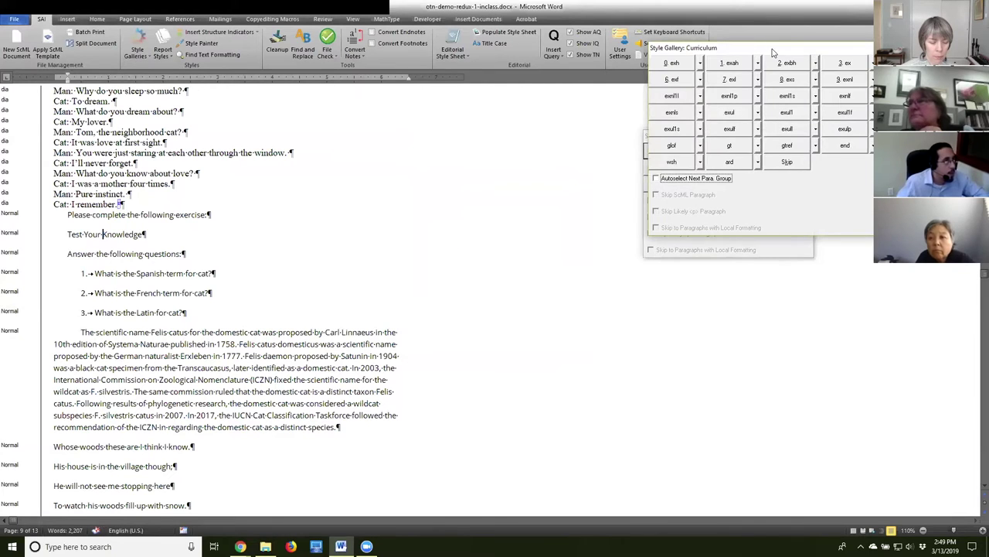
Style the Test Your Knowledge heading exh and the 'Answer the following questions' line ex.
left_click(103, 233)
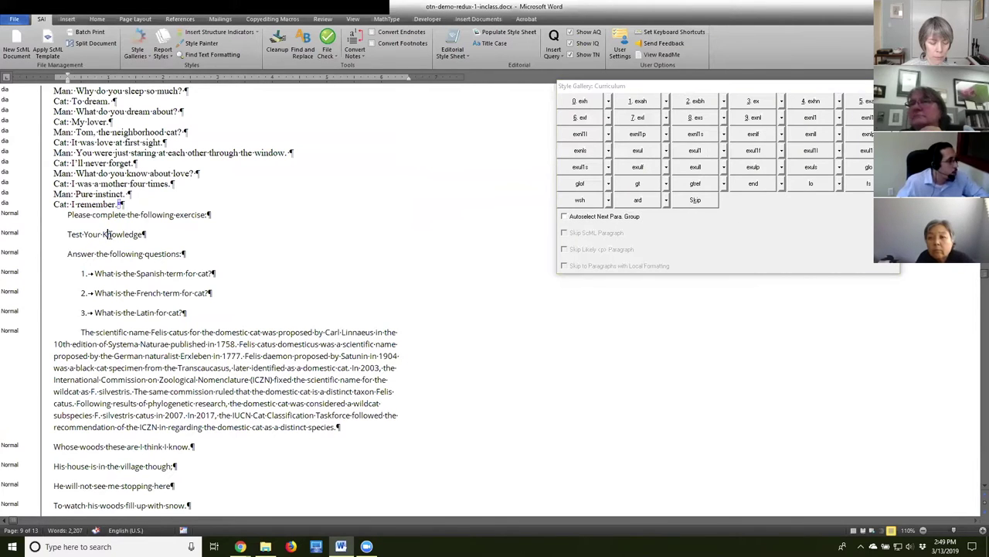
left_click_drag(67, 233, 139, 235)
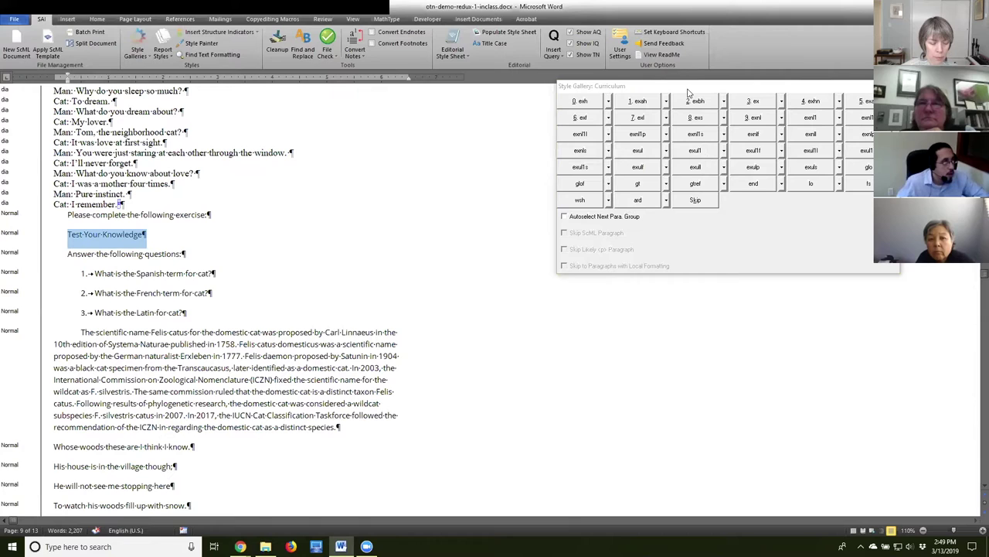
left_click(583, 101)
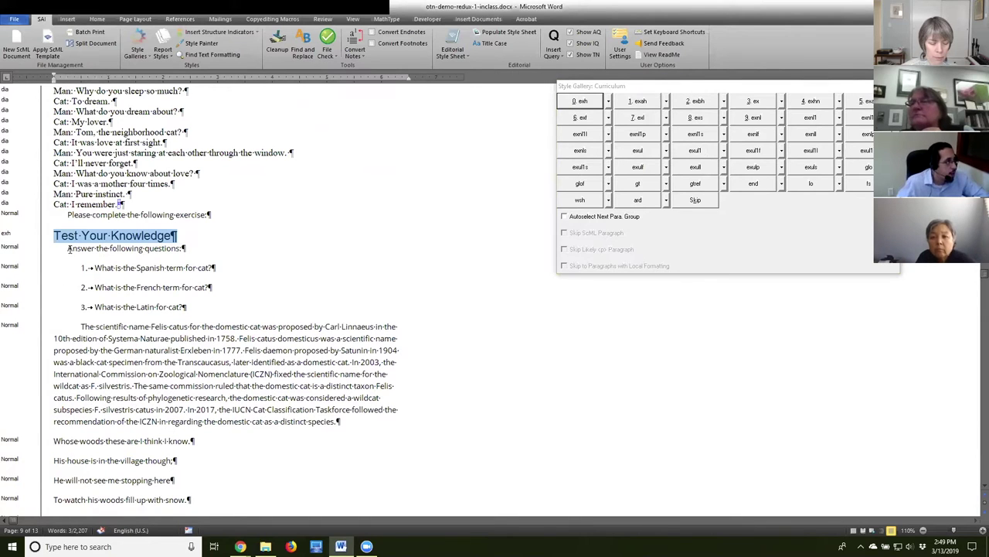
left_click(69, 248)
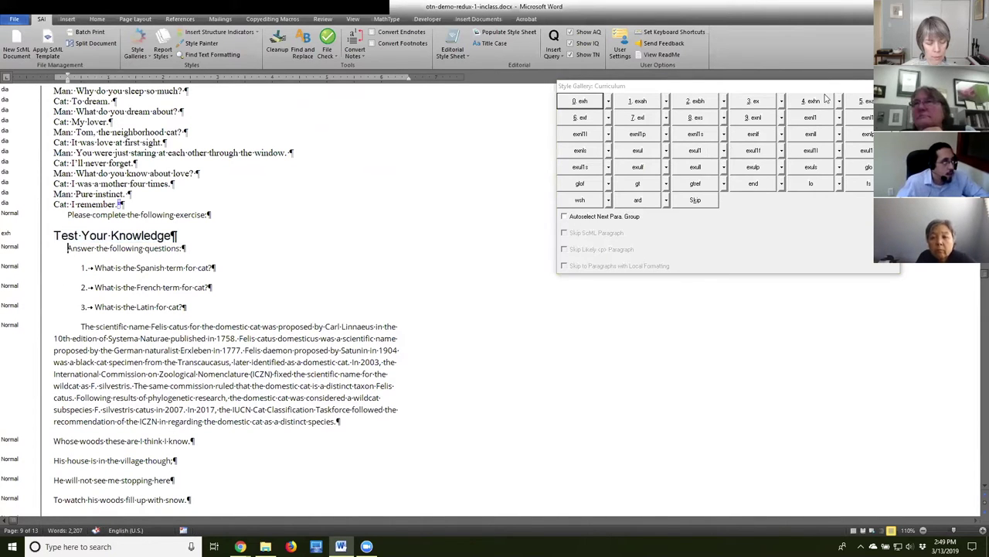
left_click(752, 102)
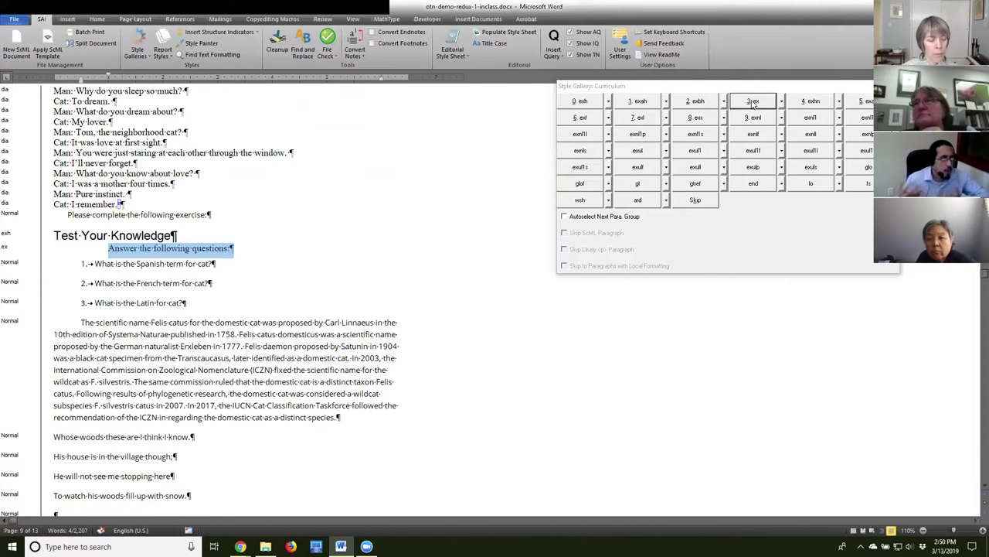
Apply exl to the three numbered questions.
left_click(81, 262)
left_click_drag(179, 295, 194, 304)
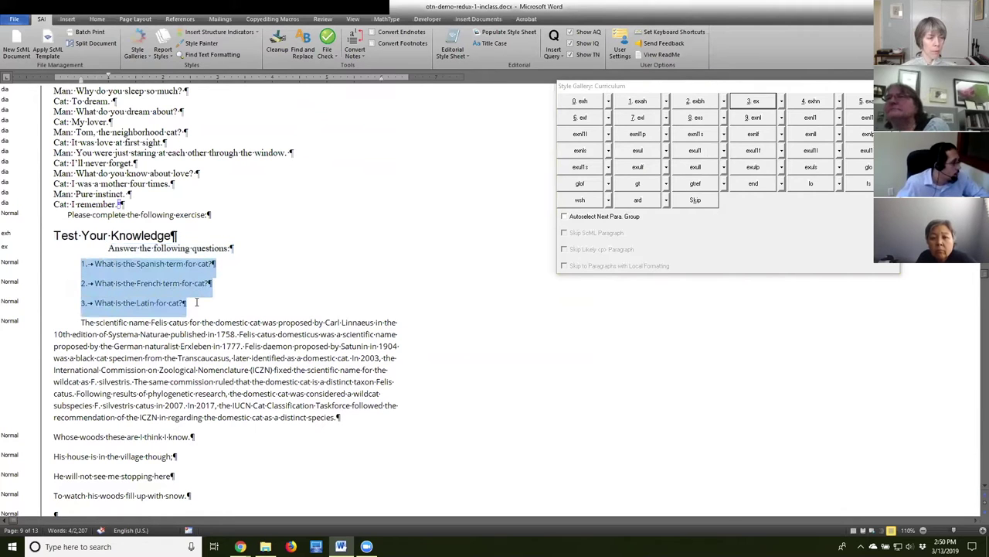
left_click(754, 120)
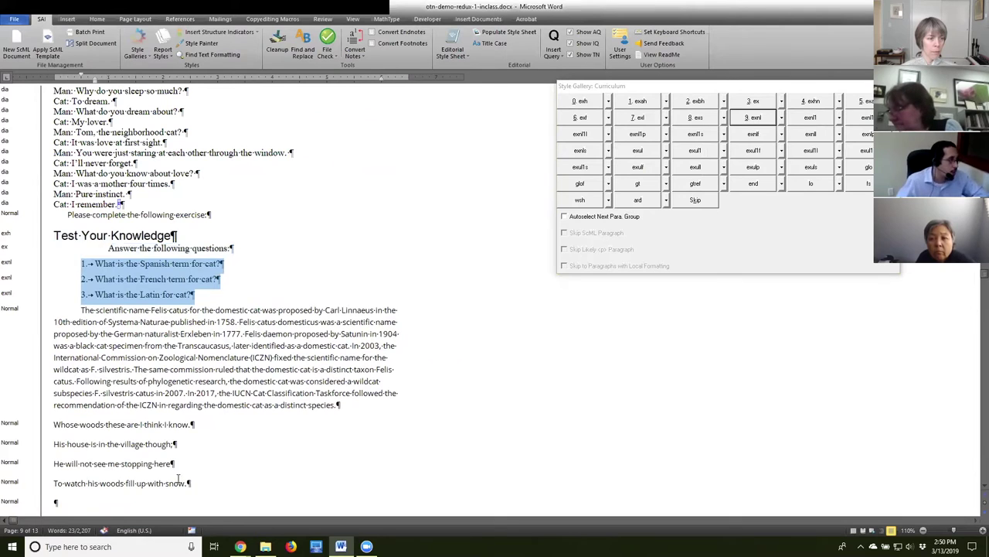
left_click(238, 317)
scroll(235, 340, "down", 6)
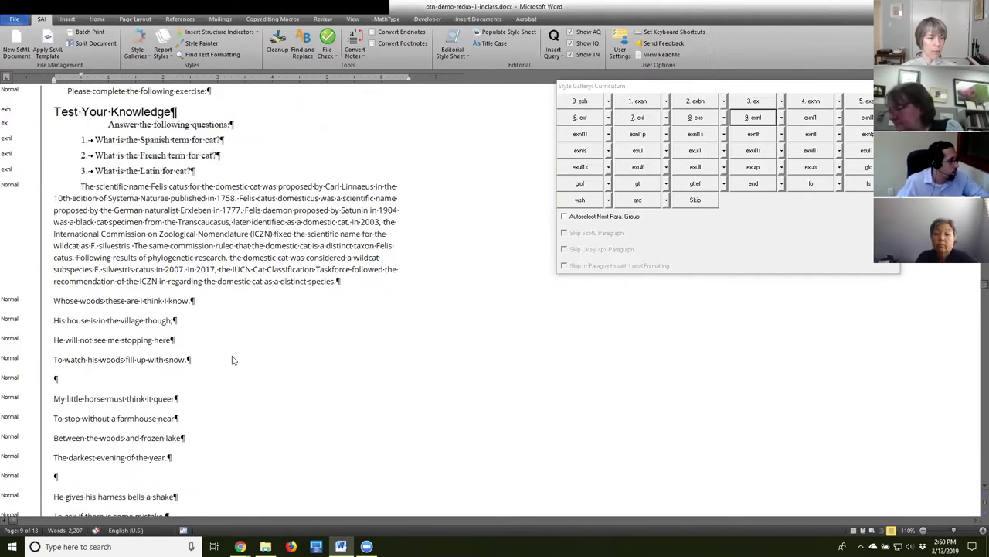
Scroll to the 'Whose woods these are' poem, select its lines, and open SAI style gallery options.
scroll(233, 360, "down", 2)
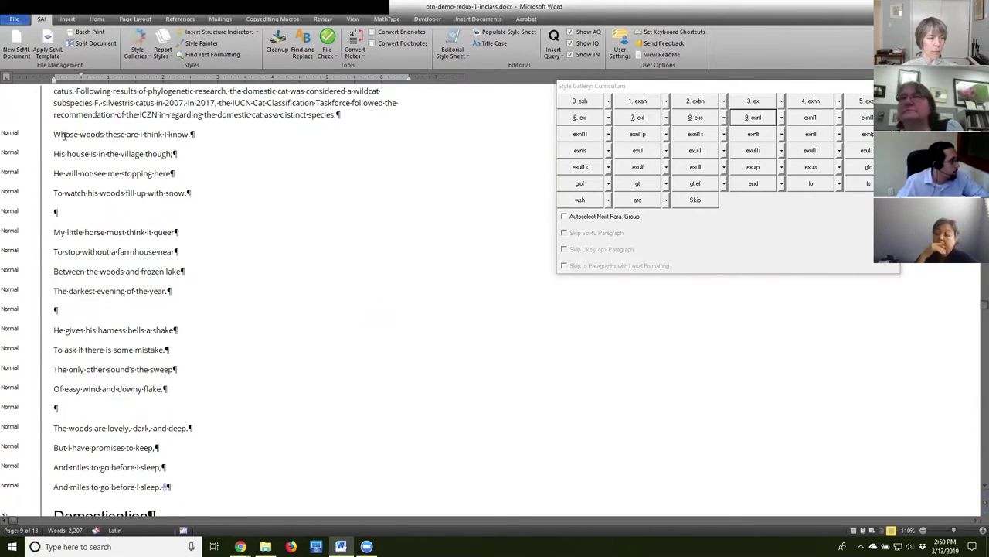
left_click_drag(52, 133, 197, 326)
scroll(198, 317, "up", 4)
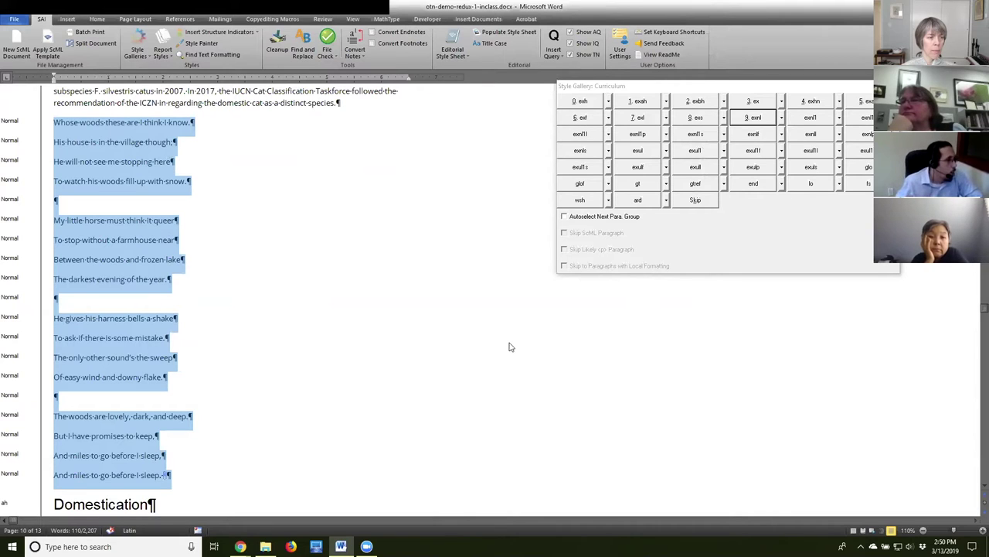
left_click(139, 55)
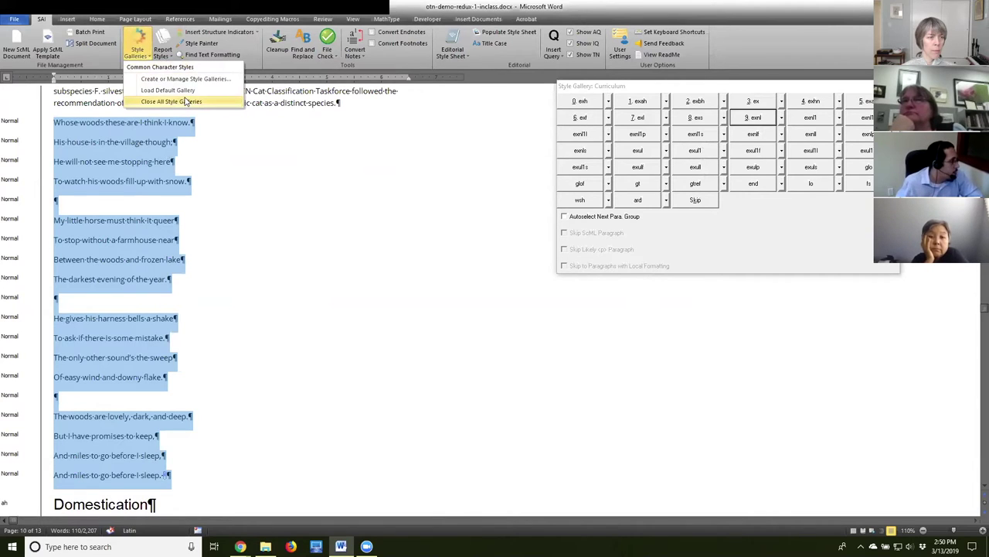
Pick Sense-line/Poetry in the Select Style Galleries list, load it, and click back into the poem.
left_click(178, 90)
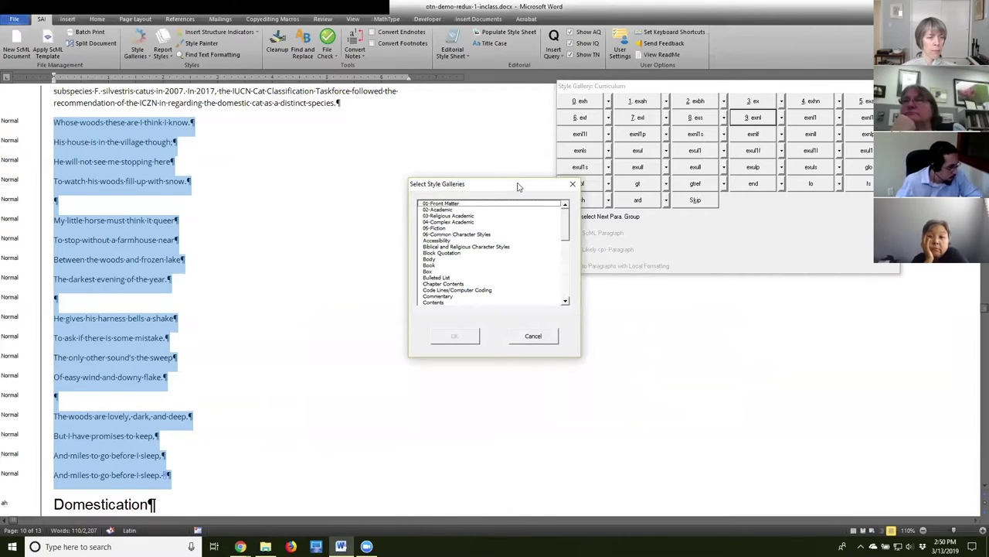
left_click_drag(567, 220, 566, 272)
left_click(454, 283)
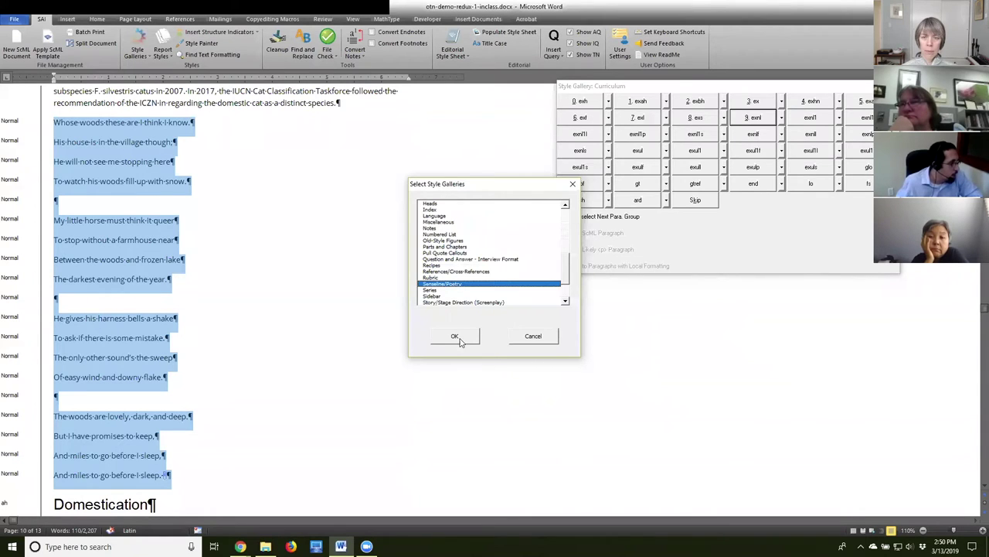
left_click(458, 338)
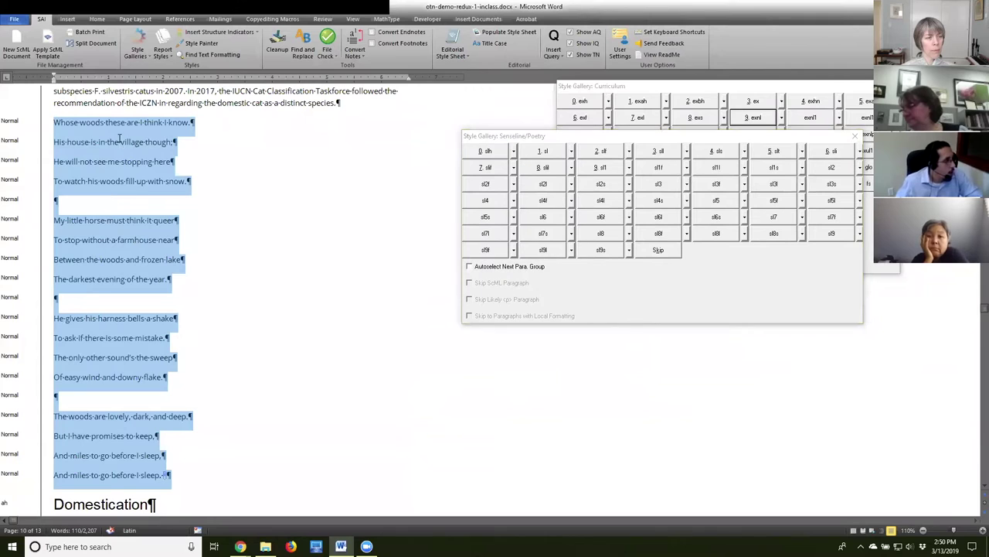
left_click(106, 162)
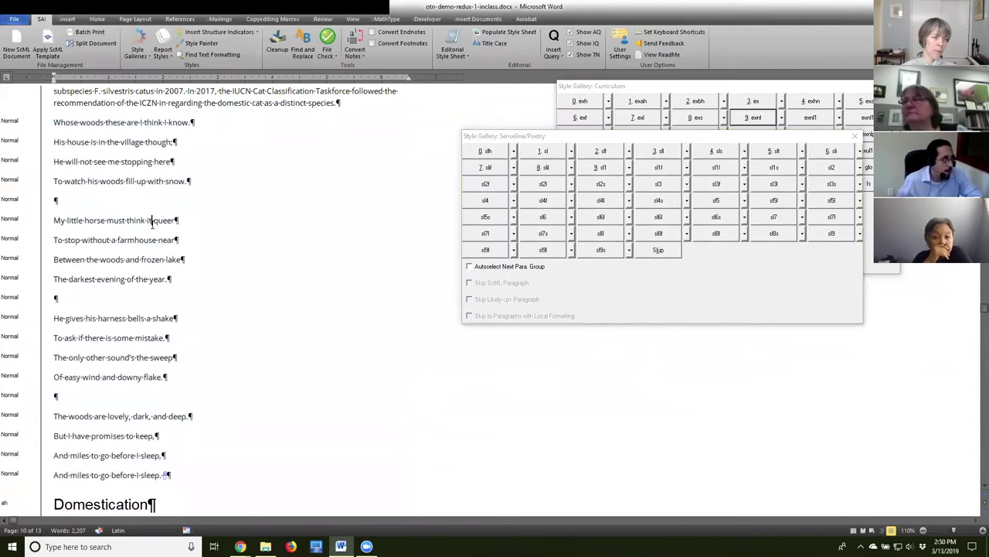
Apply slf to the 'My little horse', 'He gives his harness' and 'The woods are lovely' lines.
left_click(153, 222)
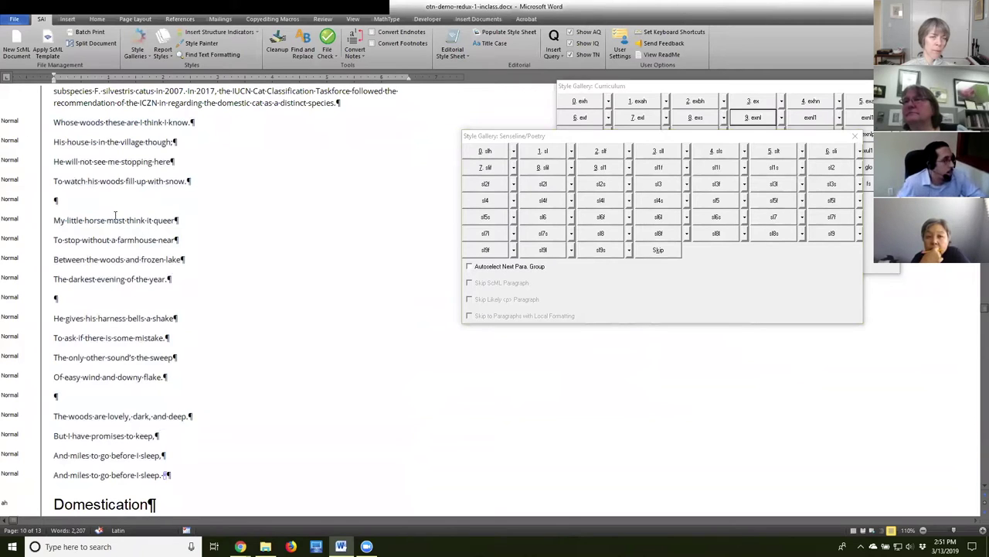
left_click(57, 199)
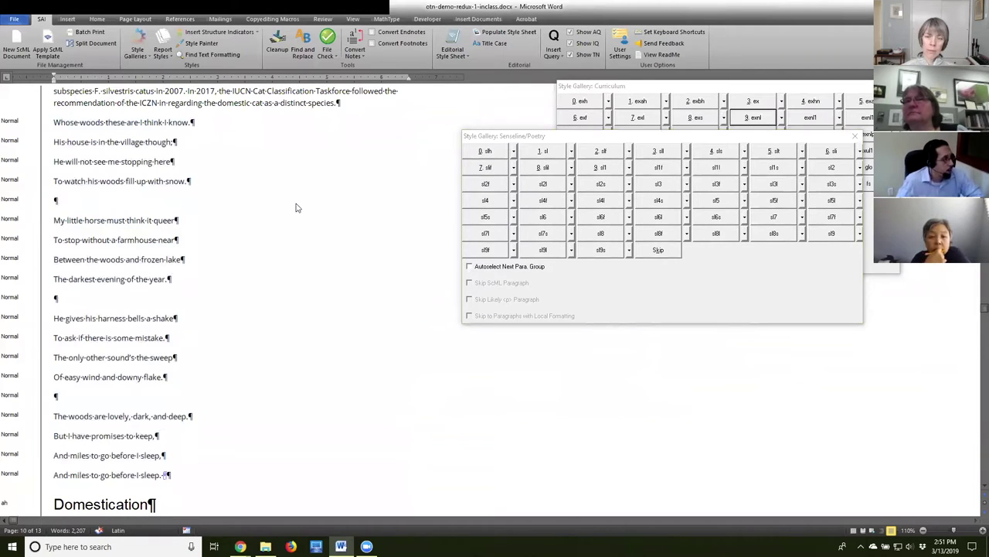
left_click(59, 221)
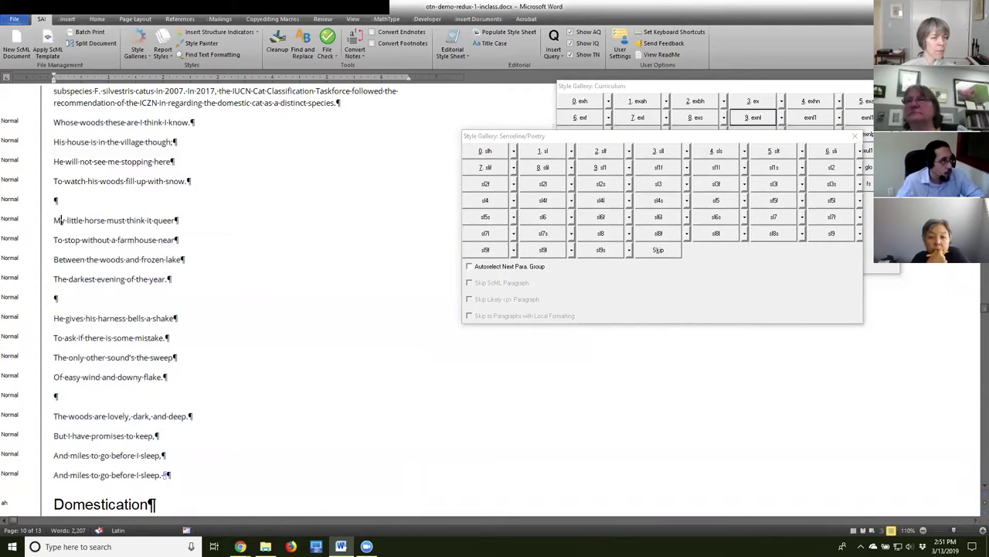
left_click(605, 152)
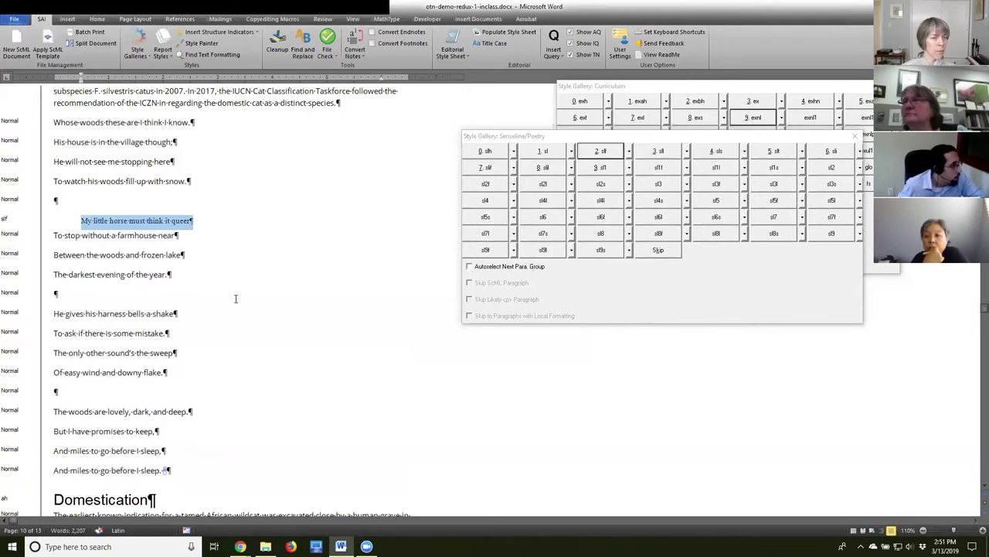
left_click(134, 309)
left_click(614, 151)
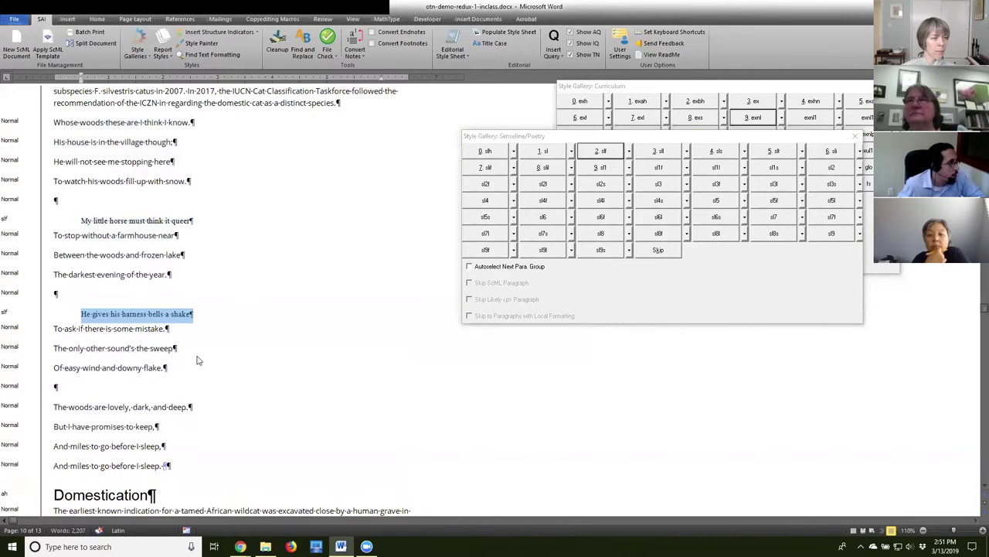
left_click(147, 405)
left_click(610, 154)
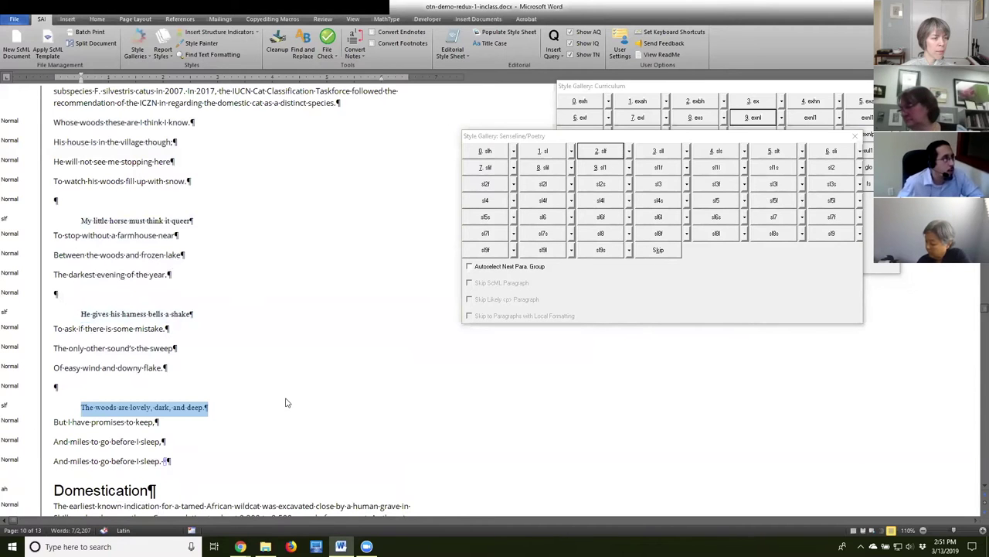
Apply sl to the first stanza and the remaining lines of stanzas two to four.
scroll(287, 402, "up", 3)
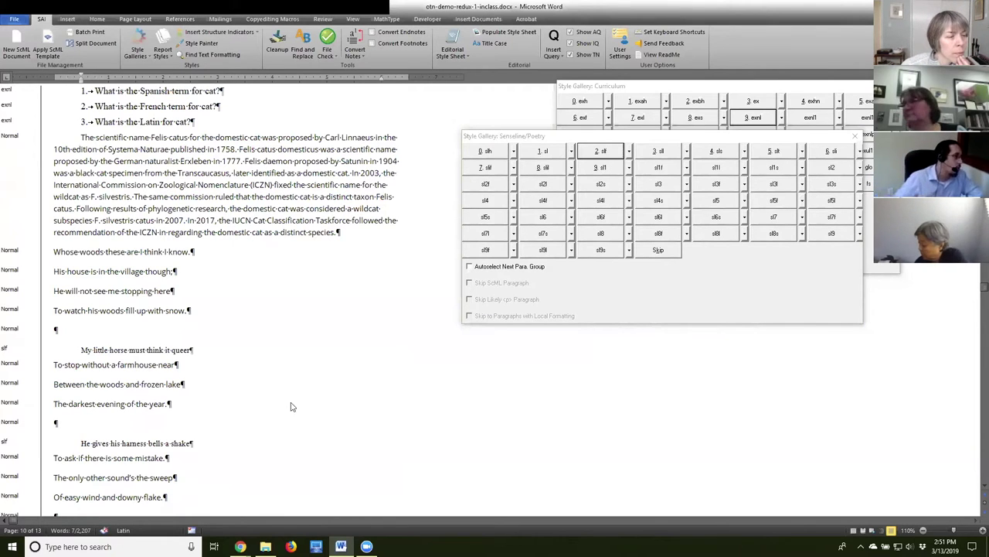
left_click(155, 252)
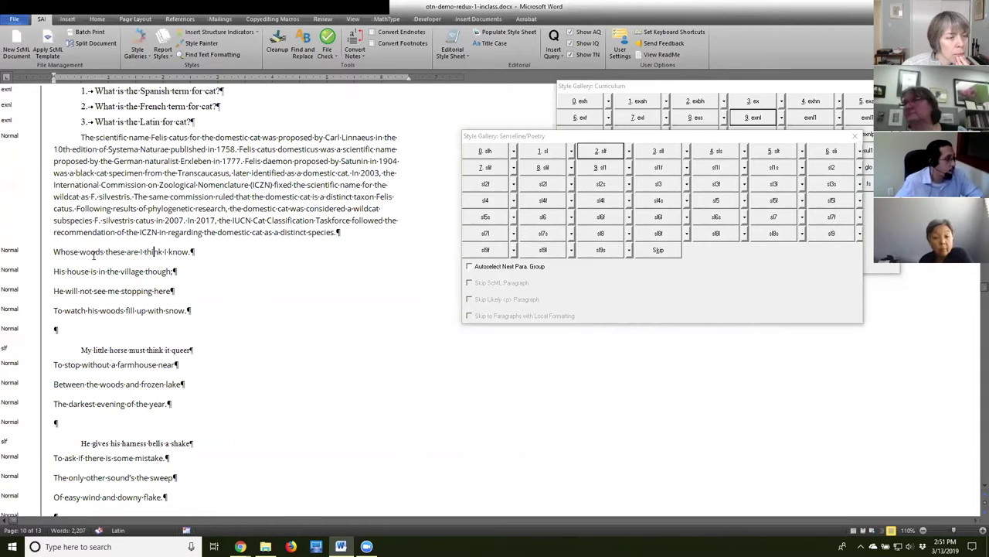
left_click_drag(56, 252, 211, 309)
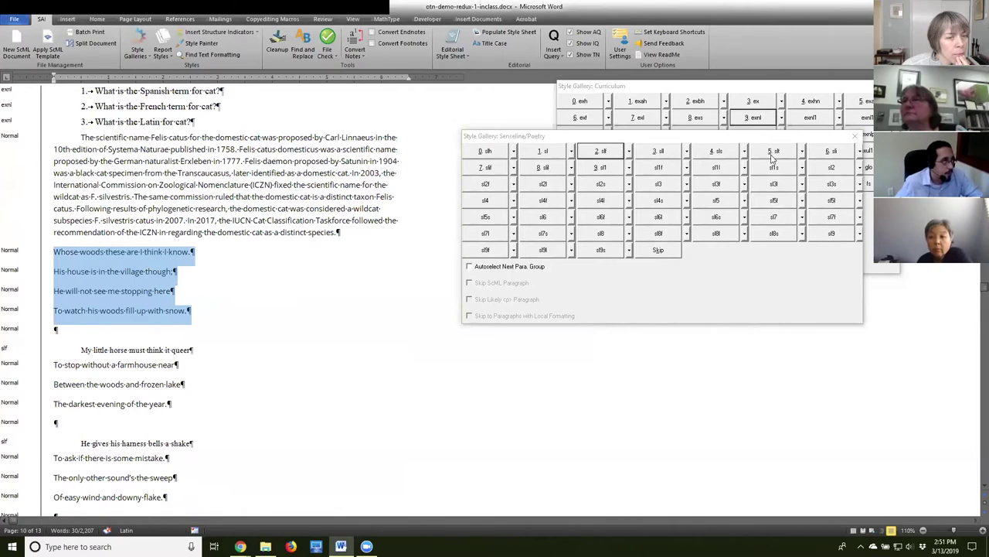
left_click(551, 153)
left_click_drag(52, 340, 177, 382)
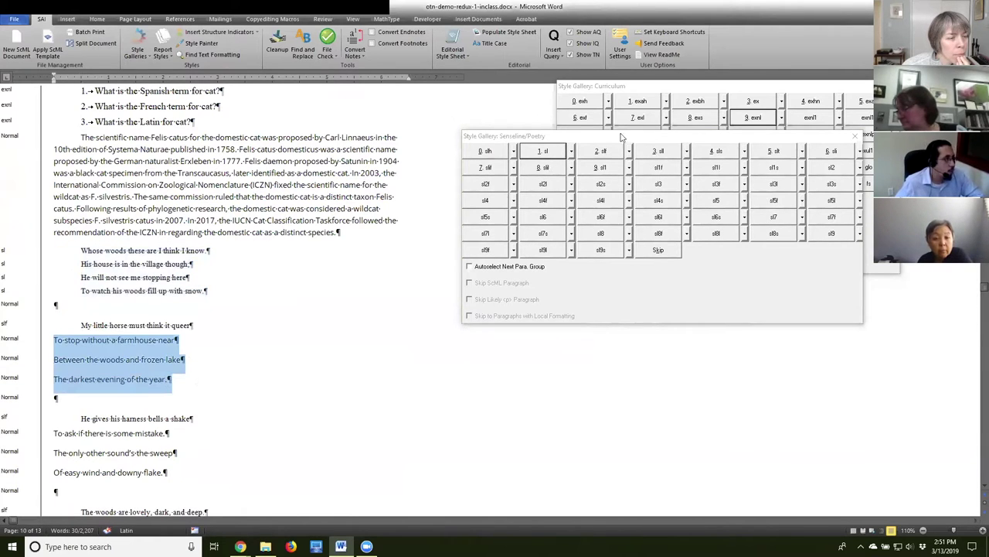
left_click(544, 153)
left_click_drag(56, 411, 168, 461)
left_click(546, 151)
scroll(56, 423, "down", 1)
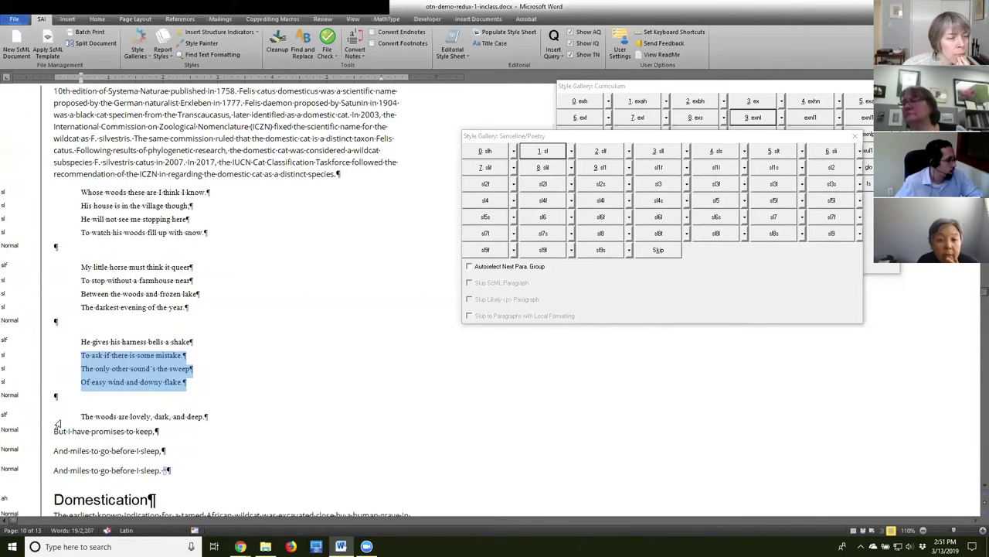
left_click_drag(55, 427, 227, 470)
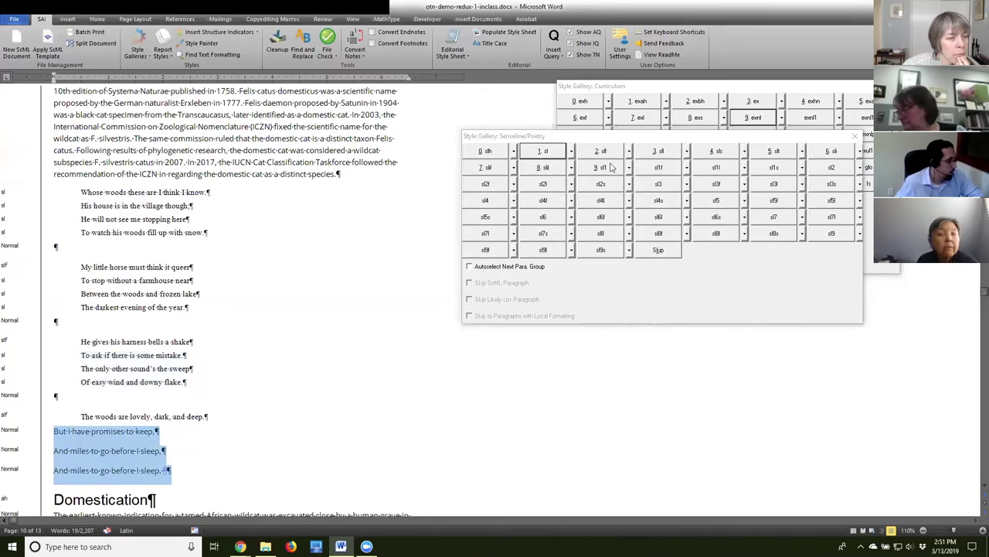
left_click(545, 152)
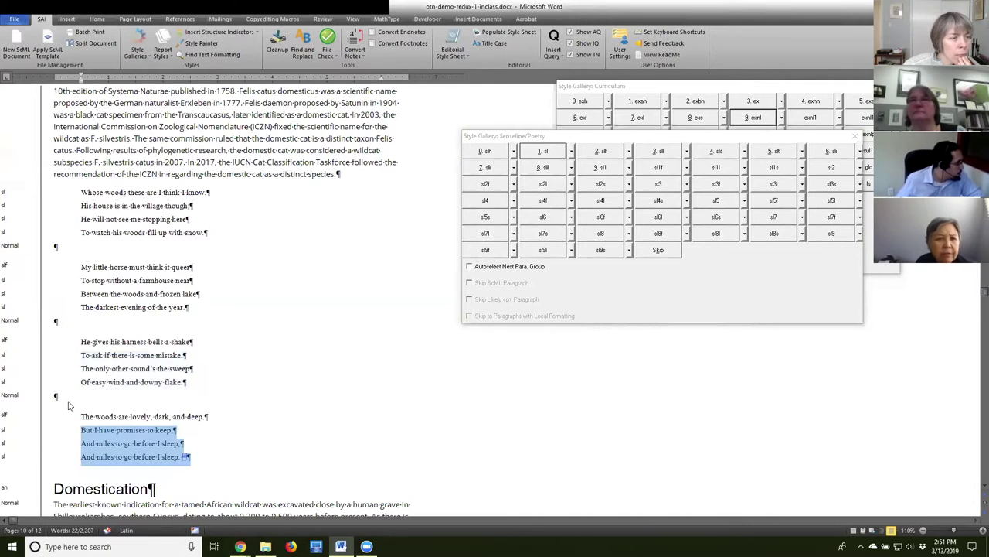
Select the poem's first line and move the Senseline/Poetry palette out of the way.
left_click(117, 193)
left_click_drag(93, 192, 212, 198)
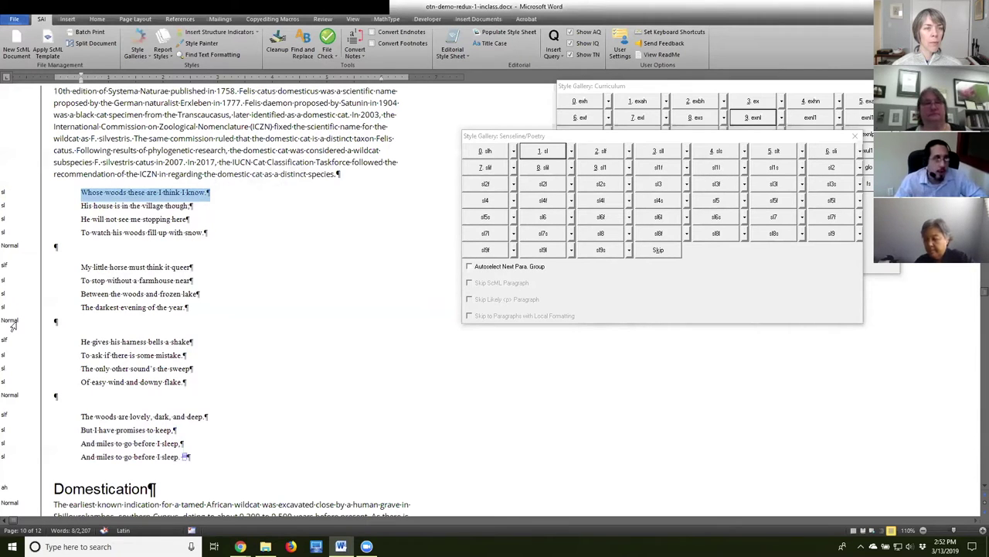
left_click(484, 141)
left_click_drag(484, 141, 444, 158)
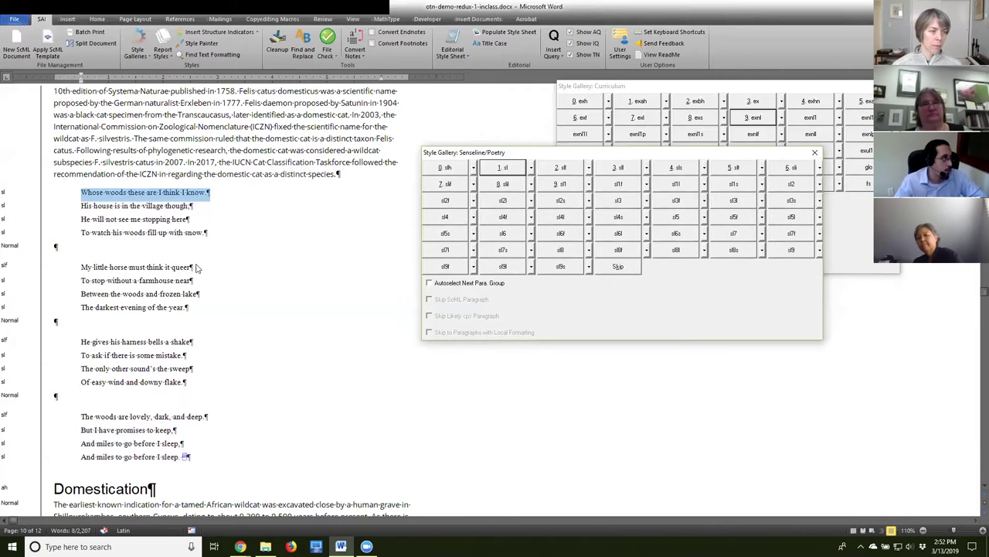
left_click(182, 294)
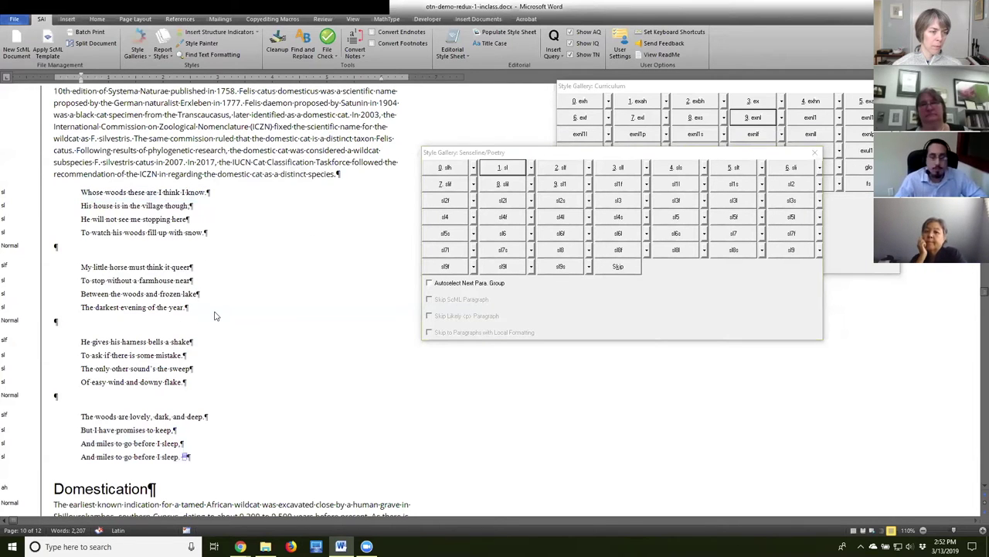
scroll(216, 319, "down", 3)
Select the word Attack below the figure placeholder and shift the Senseline/Poetry gallery aside.
scroll(216, 319, "down", 4)
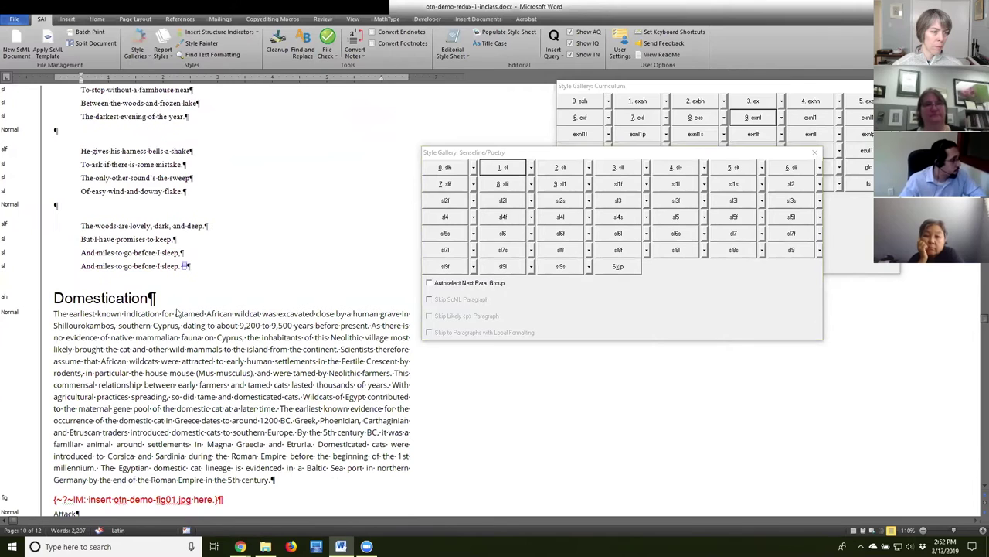
scroll(197, 319, "down", 1)
left_click(82, 349)
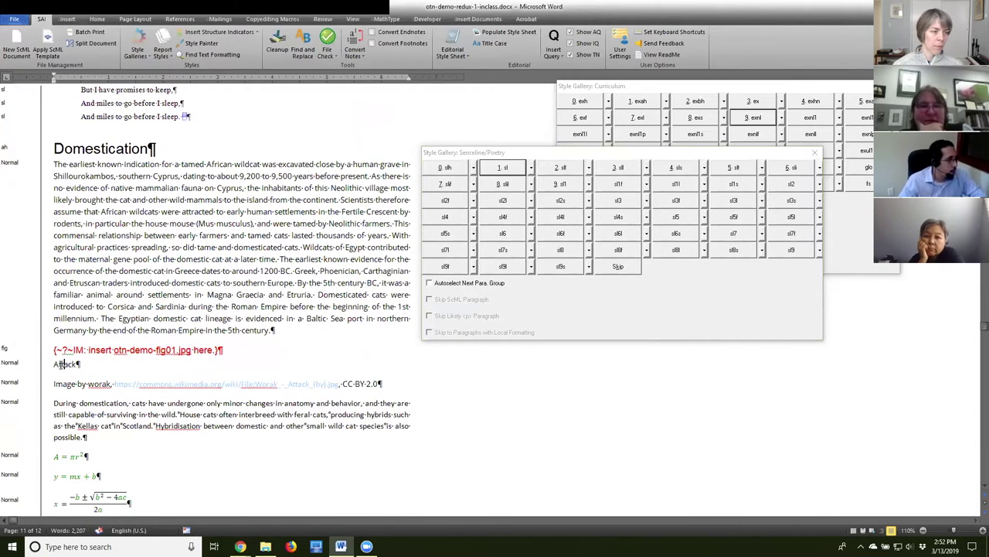
left_click_drag(54, 364, 81, 364)
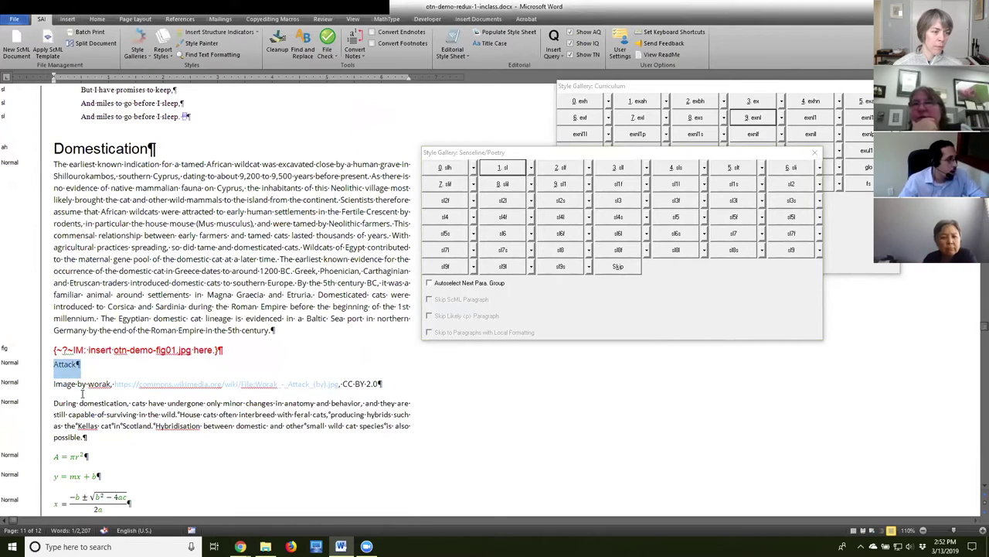
left_click_drag(600, 152, 638, 152)
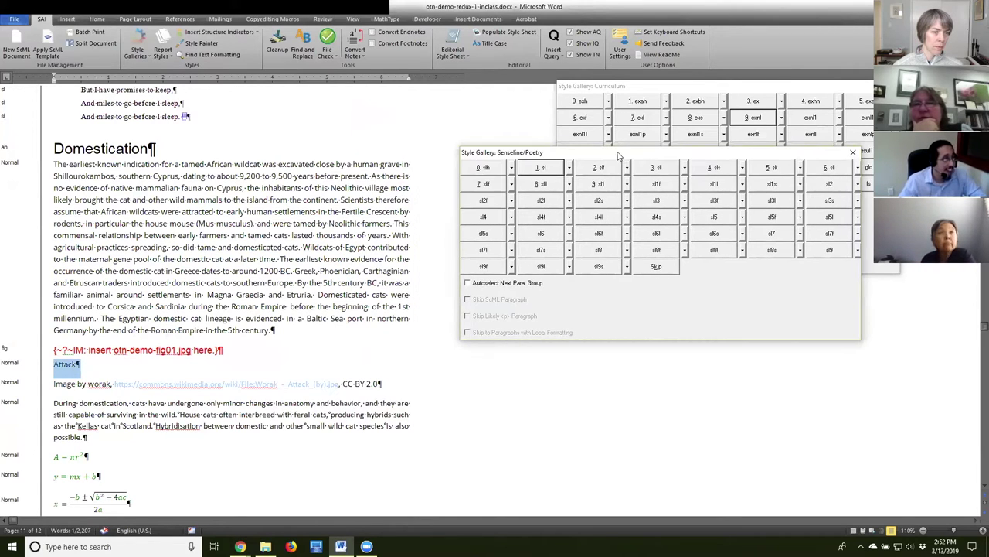
Load the Figure style gallery and apply 1. figh to Attack.
left_click(137, 51)
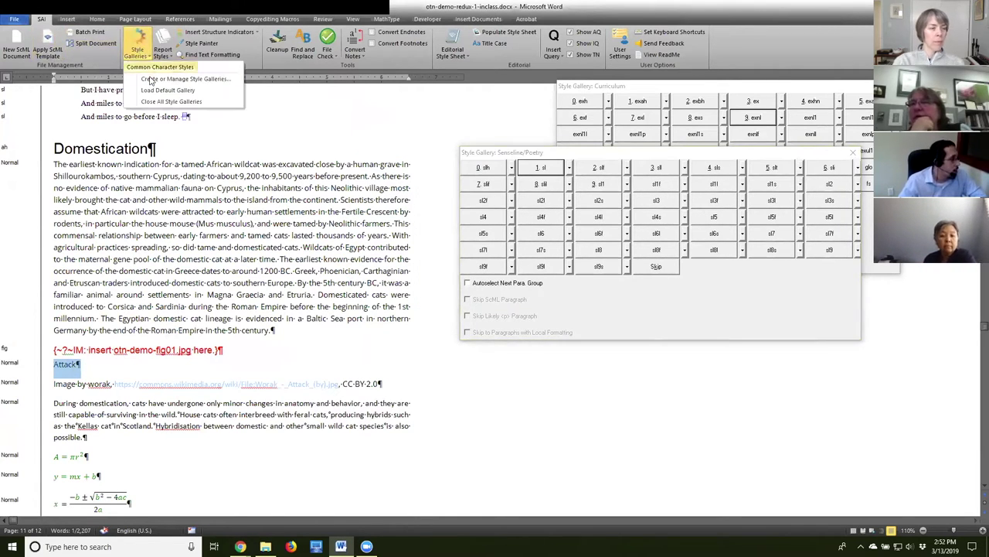
left_click(163, 91)
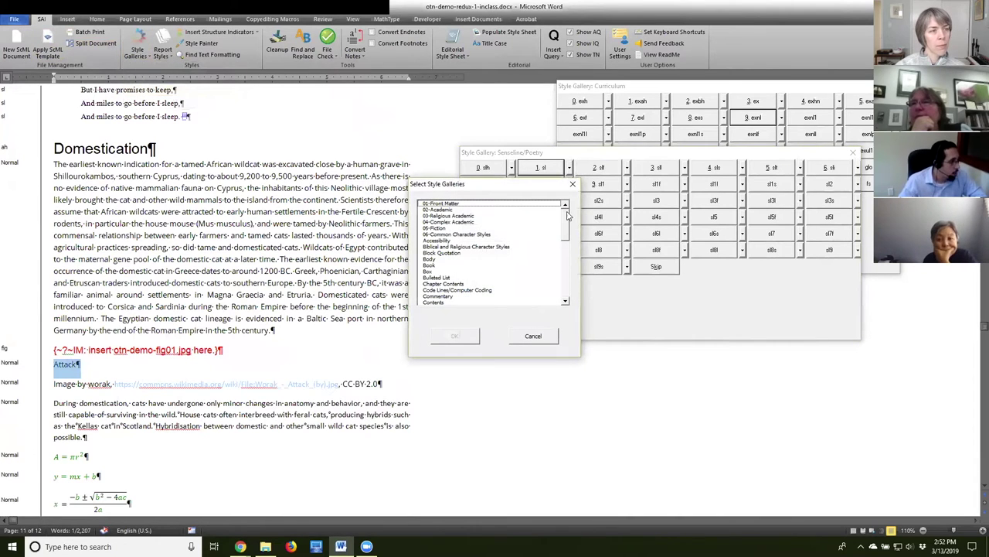
left_click_drag(568, 220, 571, 238)
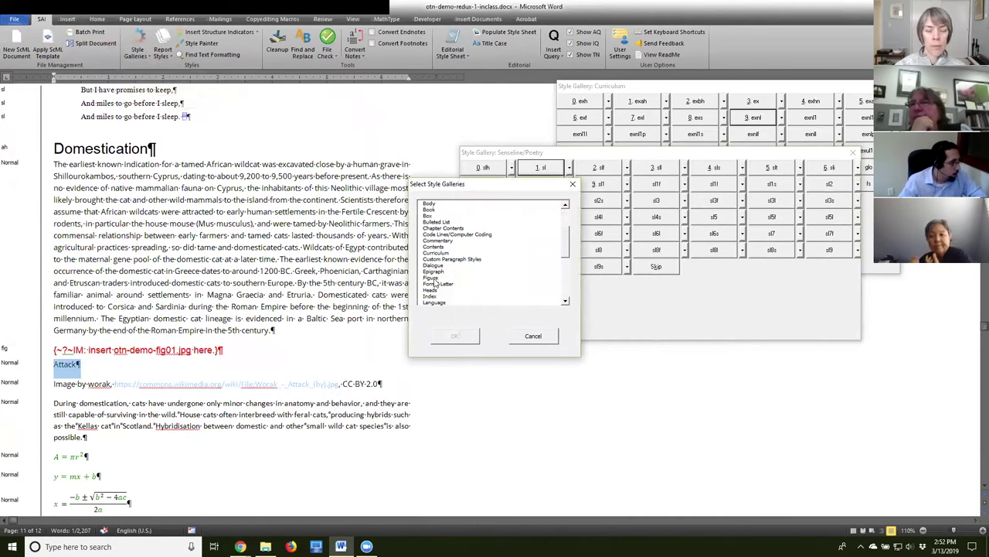
left_click(437, 277)
left_click(454, 335)
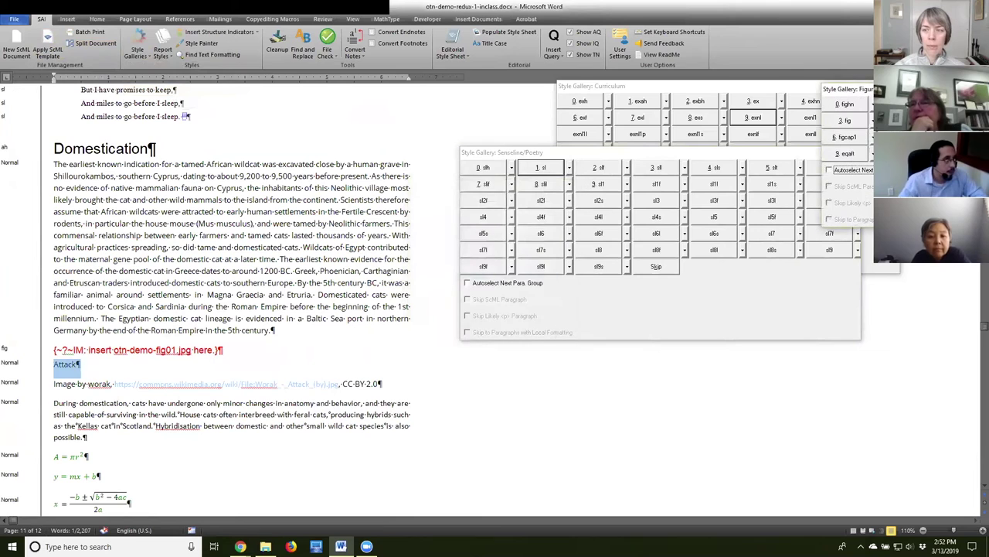
left_click_drag(855, 88, 653, 274)
left_click(704, 290)
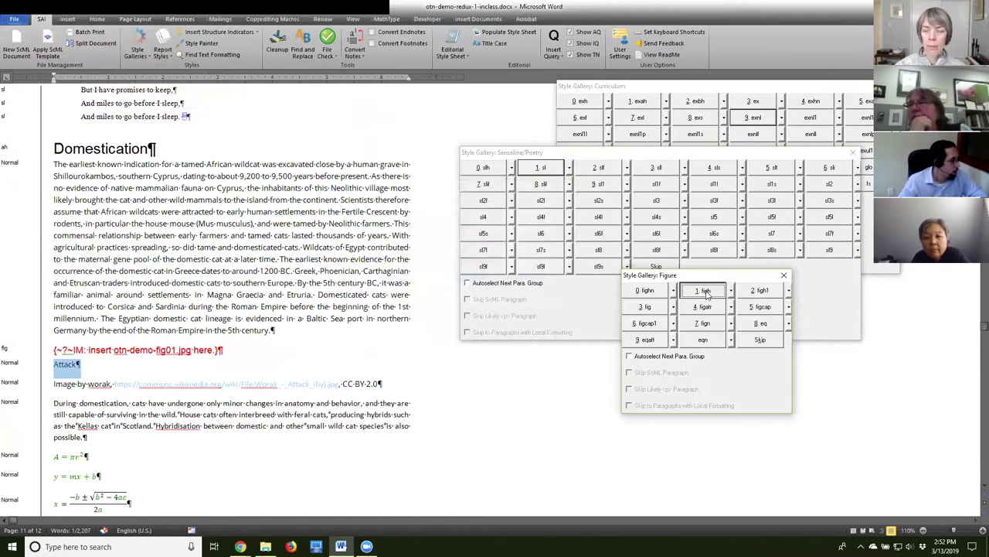
Apply 4. figatr to the 'Image by…' credit line, then select the three equations below.
left_click(60, 382)
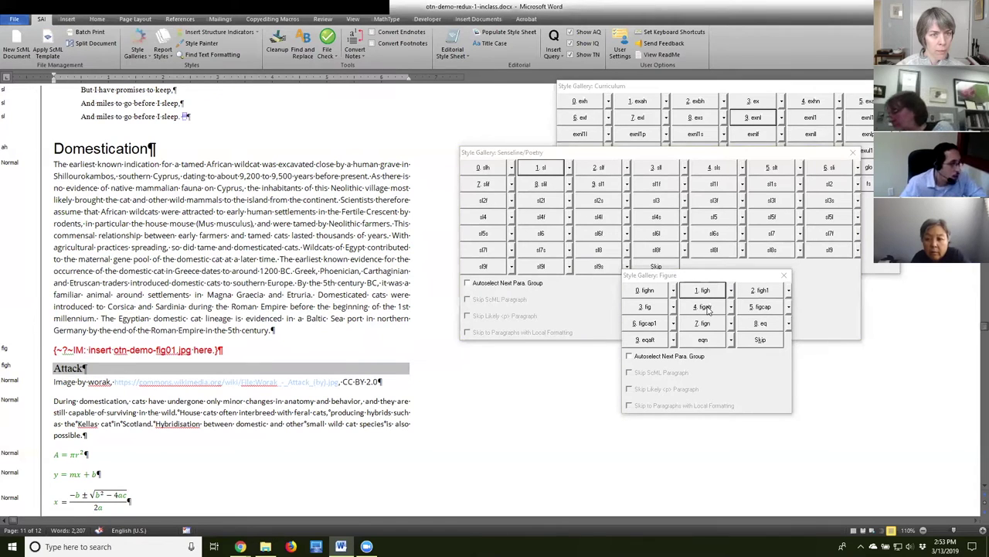
left_click(705, 307)
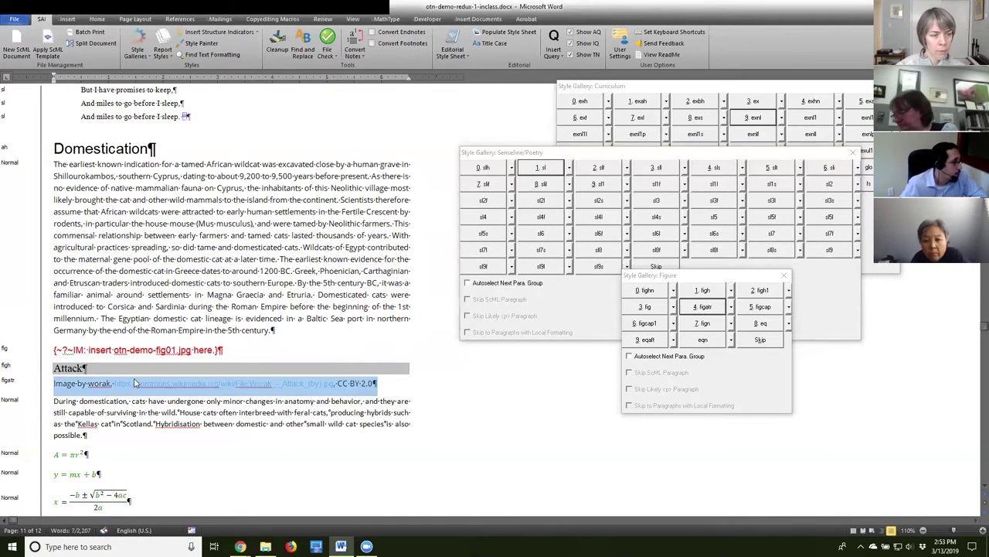
left_click(80, 412)
scroll(81, 412, "down", 3)
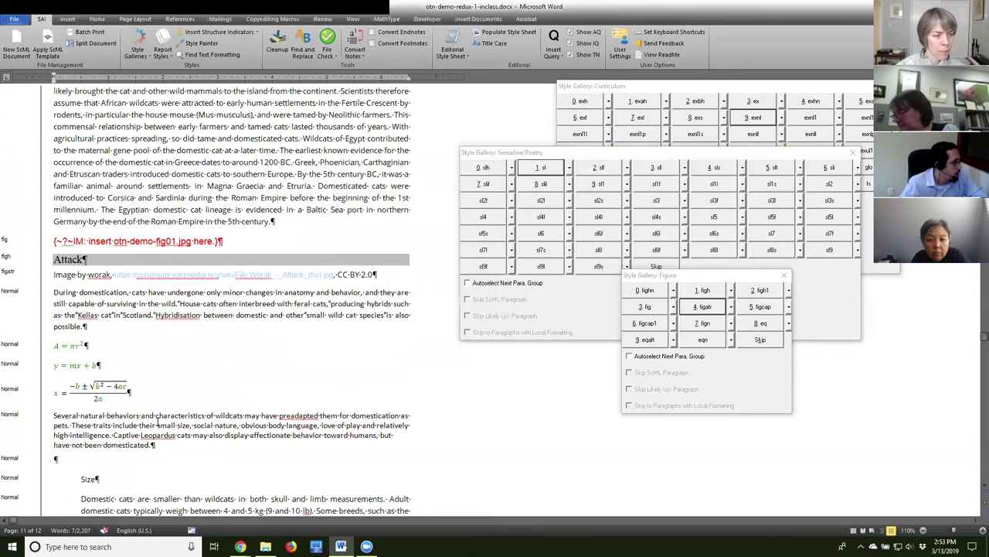
left_click_drag(56, 345, 139, 403)
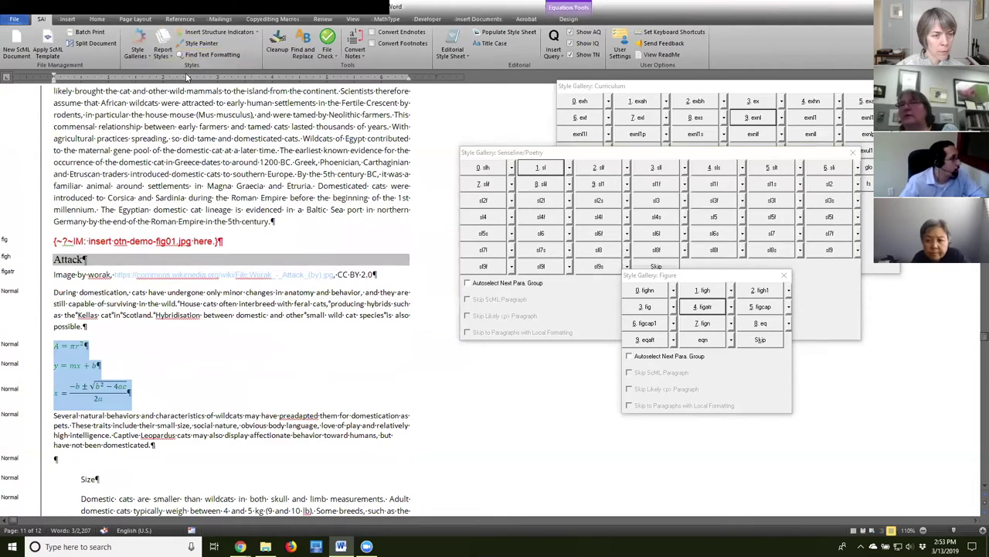
Load the Curriculum gallery again, reposition it to uncover the Figure gallery, then close it.
left_click(140, 51)
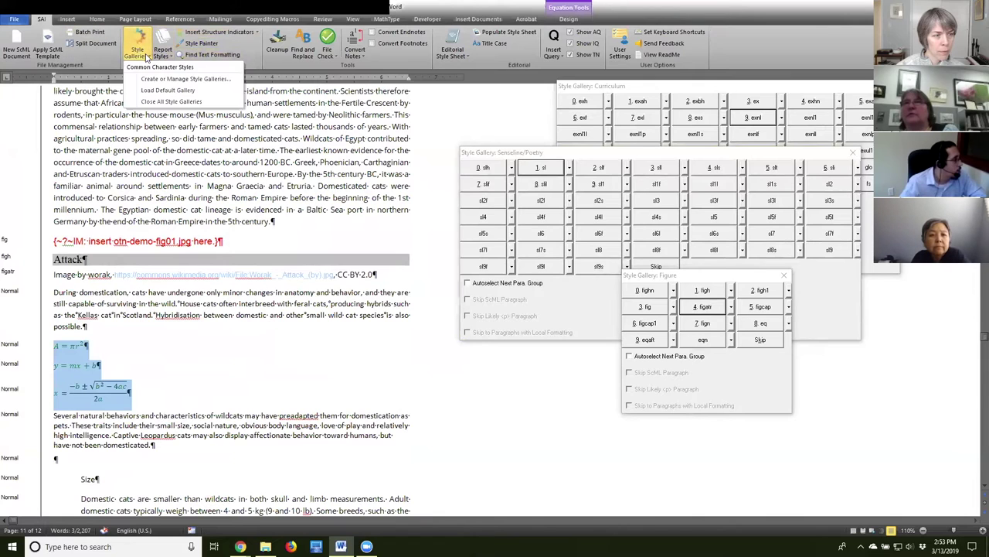
left_click(158, 91)
scroll(568, 232, "down", 3)
left_click(454, 265)
left_click(450, 335)
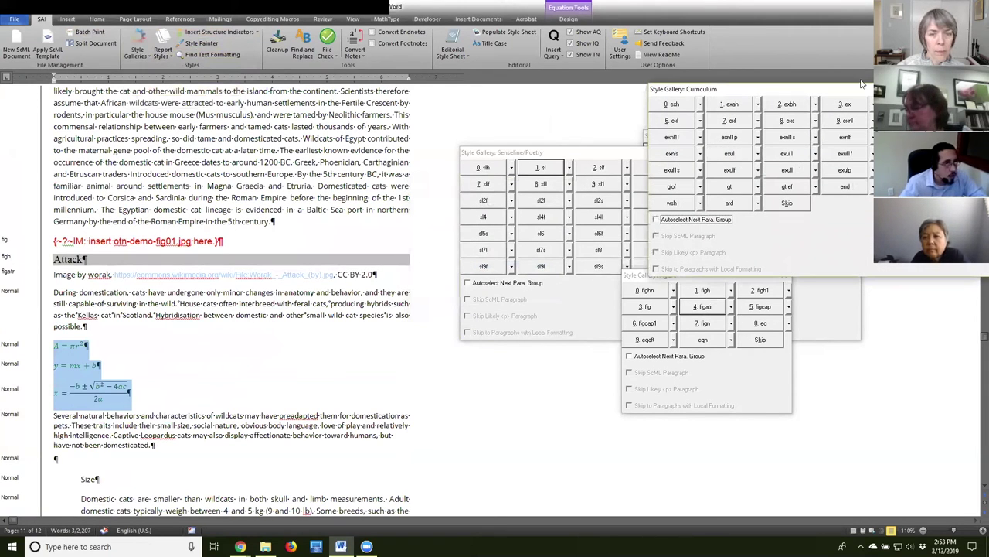
left_click_drag(846, 91, 829, 99)
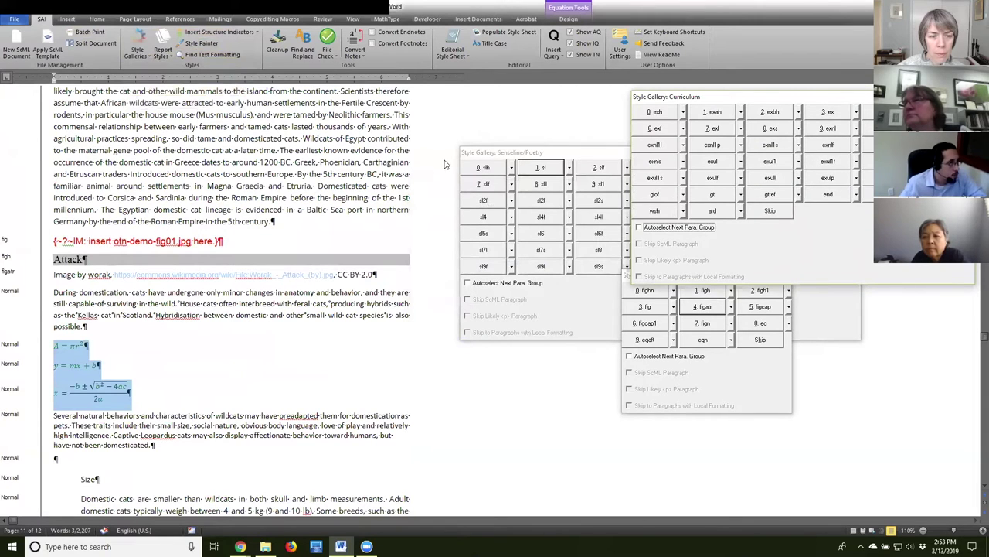
left_click_drag(841, 96, 834, 85)
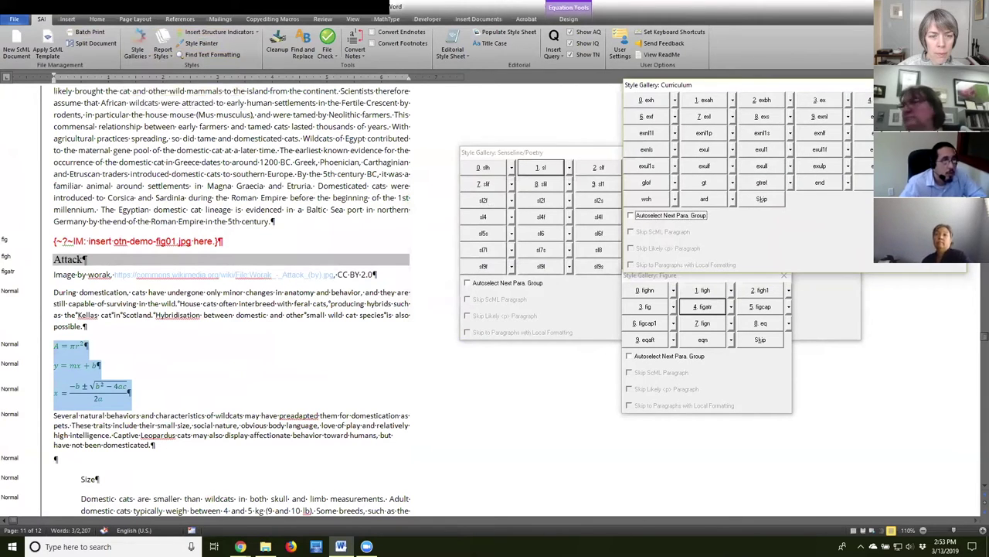
left_click(957, 85)
Browse the default gallery list without loading anything, then switch to the Scribe ScML documentation page.
left_click(137, 55)
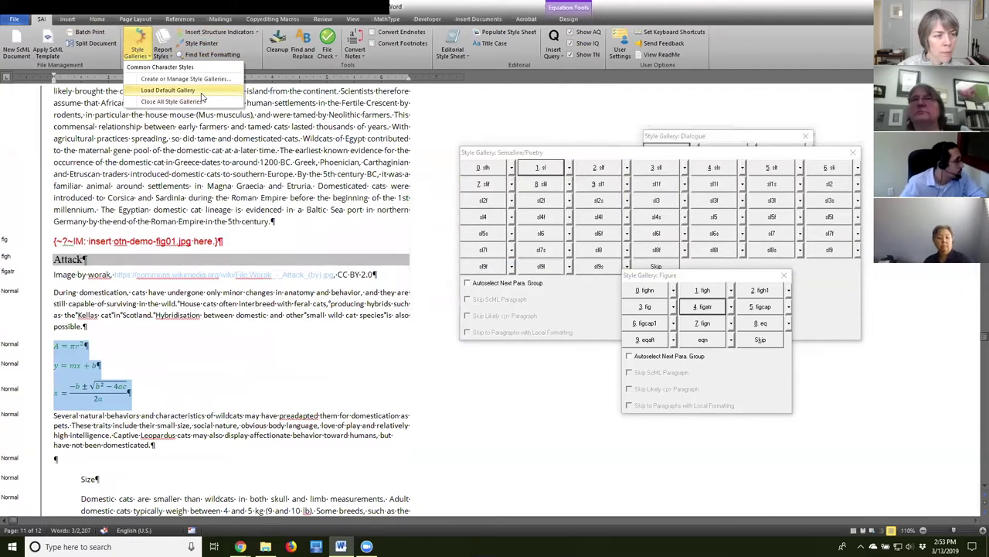
left_click(200, 91)
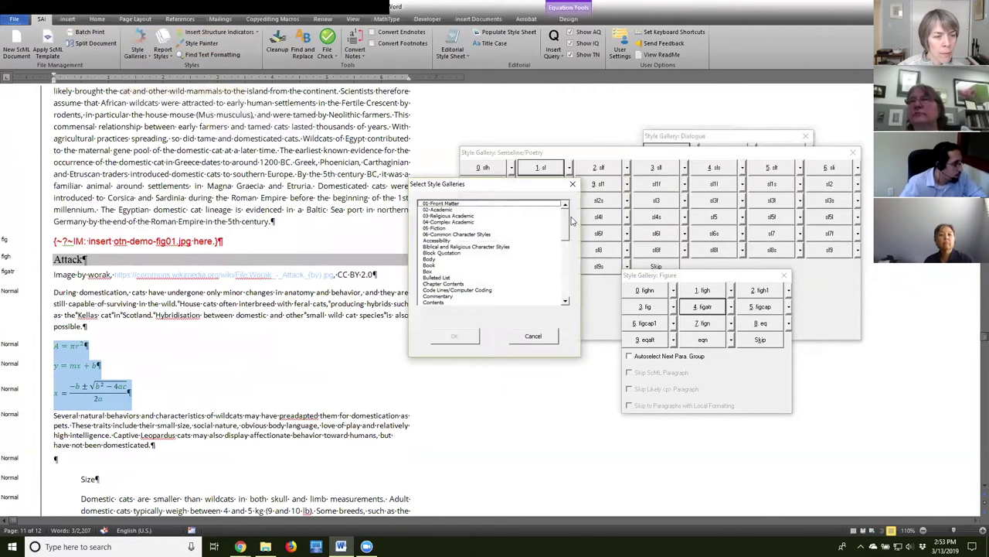
left_click_drag(566, 220, 565, 239)
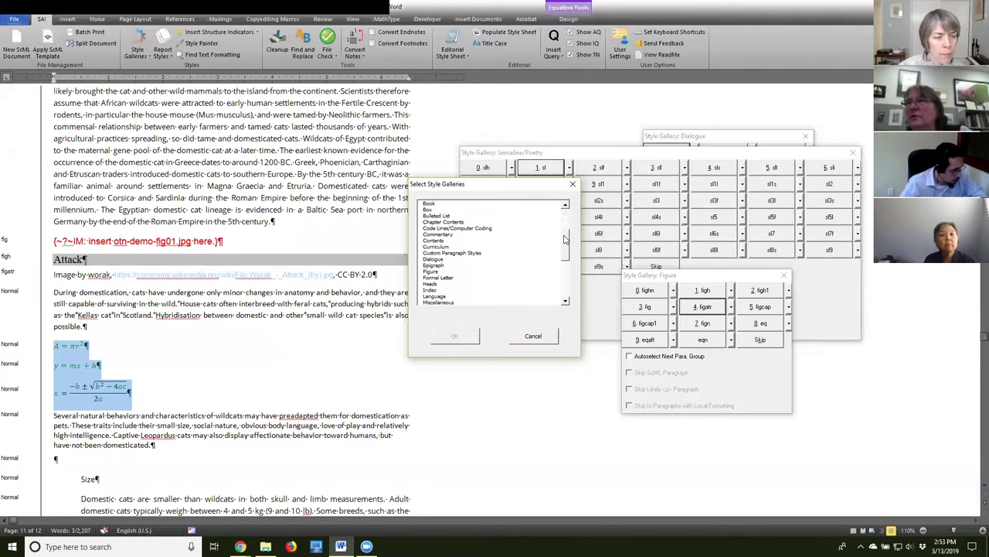
left_click_drag(565, 240, 565, 244)
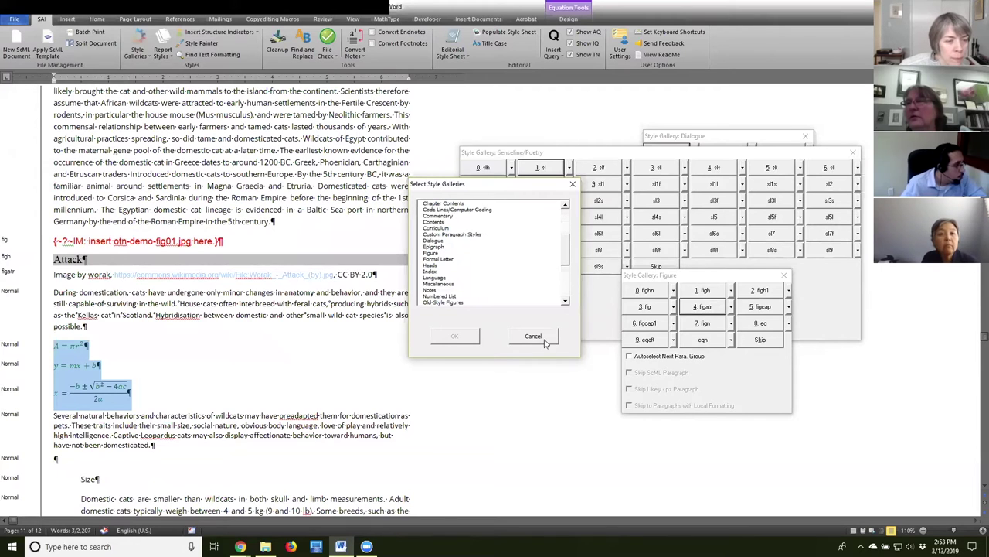
left_click_drag(565, 251, 565, 254)
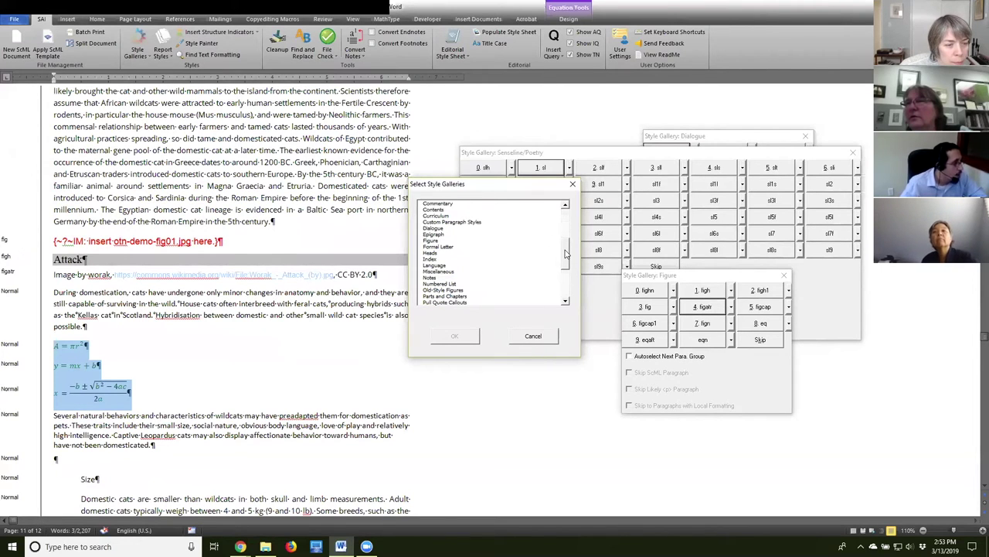
scroll(567, 265, "down", 3)
left_click(534, 336)
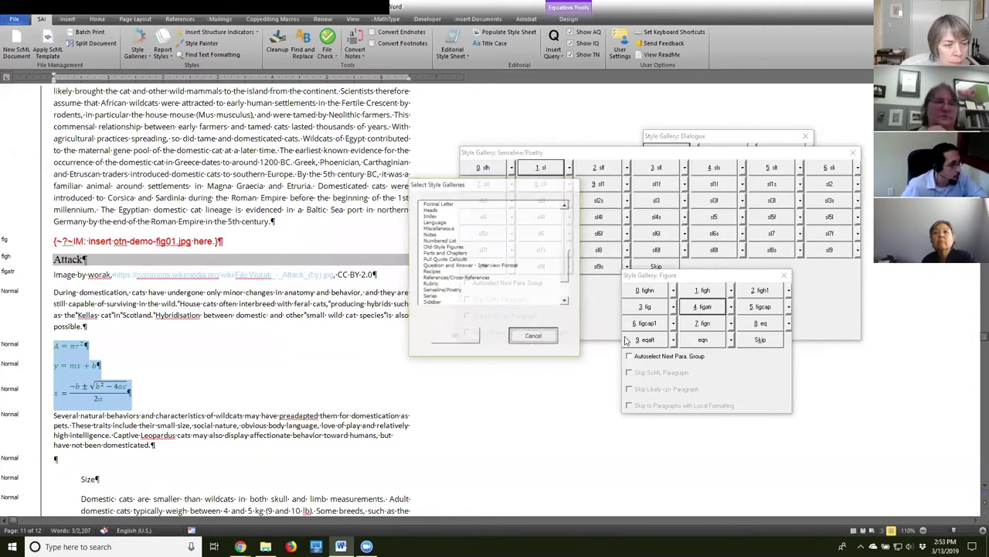
left_click(240, 546)
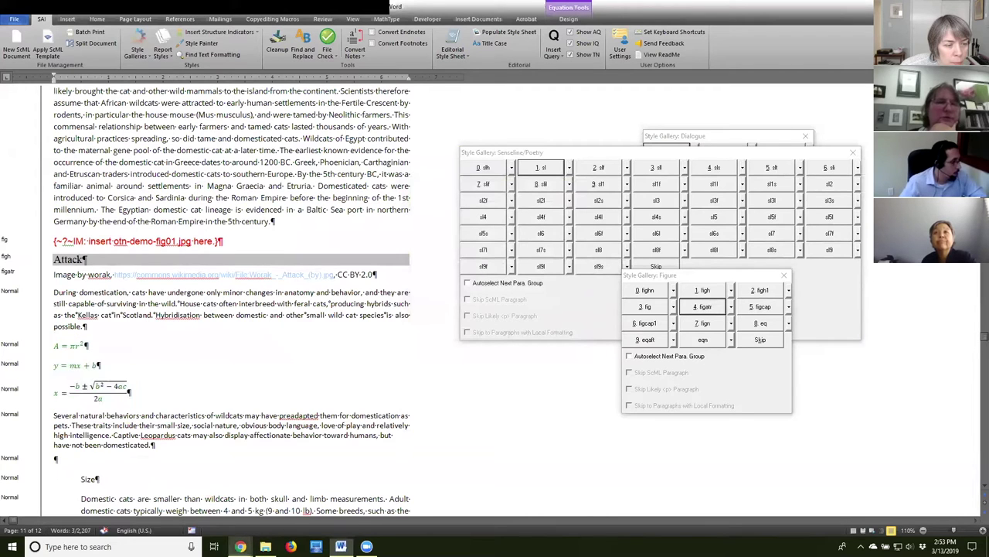
left_click(195, 505)
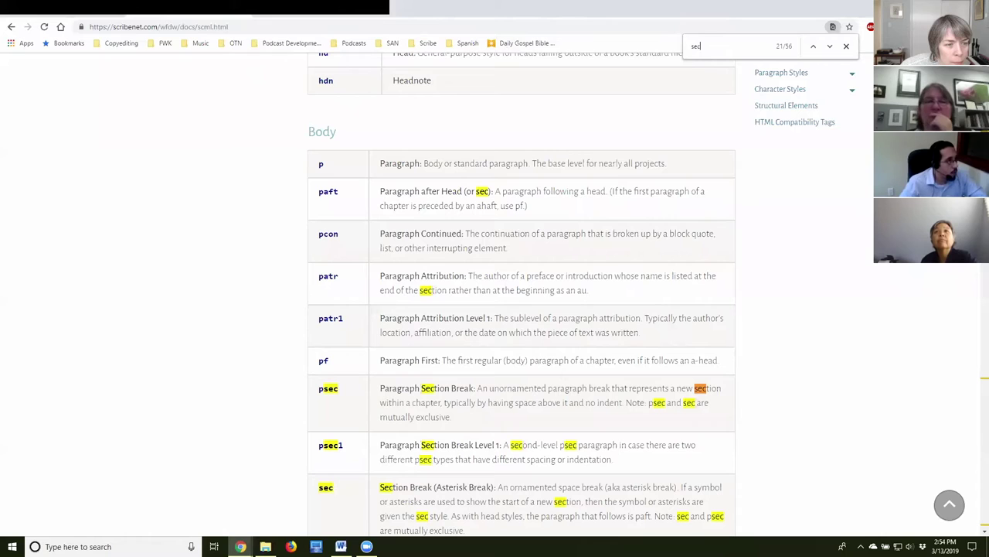
Search the Scribe SCML page for 'equation' to find the Figure section's eq and eqaft styles, then return to Word.
double_click(704, 47)
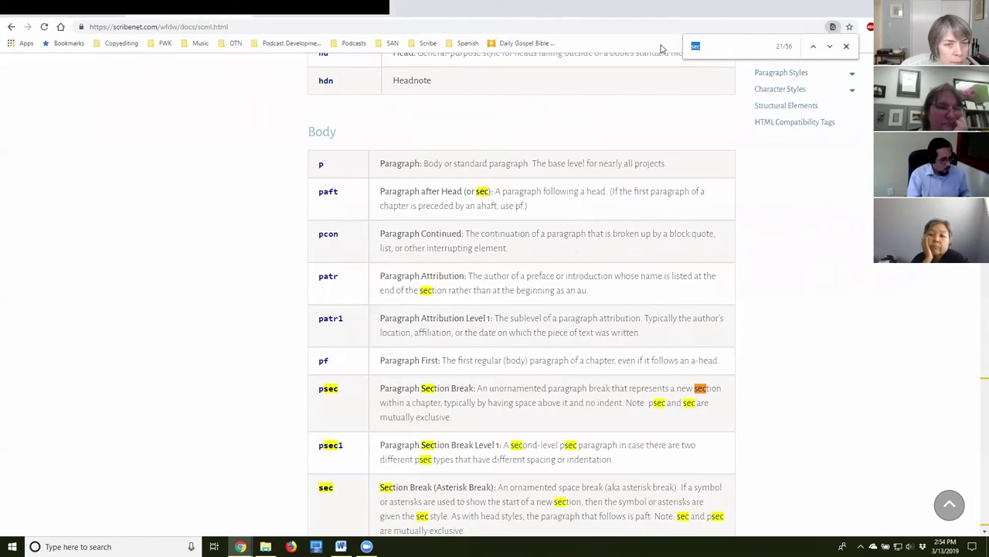
type("equation")
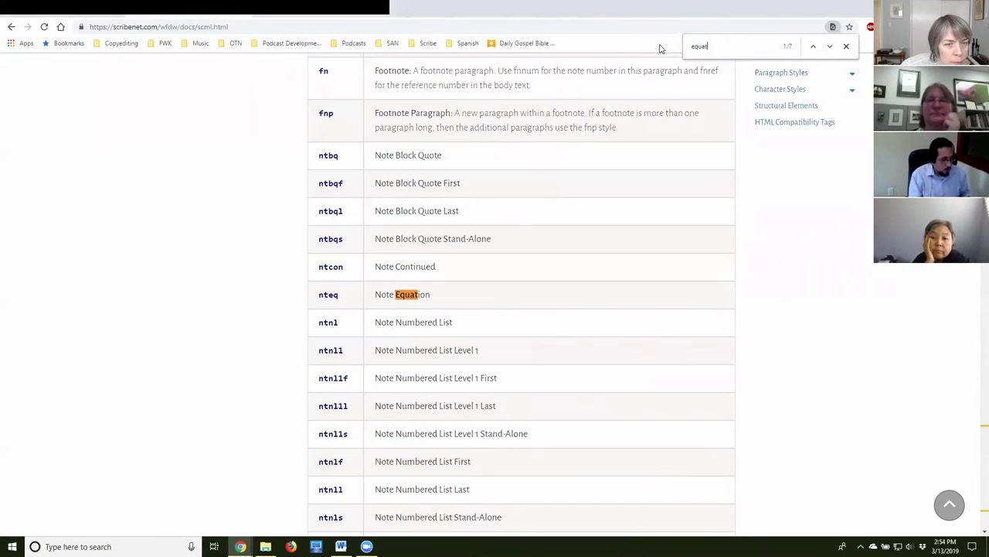
left_click(829, 47)
scroll(499, 249, "up", 2)
scroll(499, 249, "up", 1)
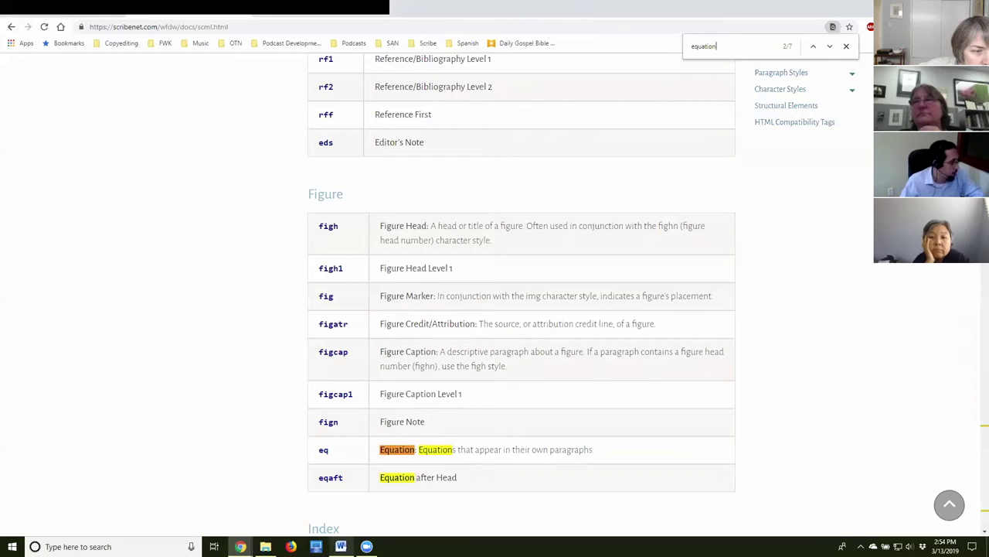
left_click(341, 546)
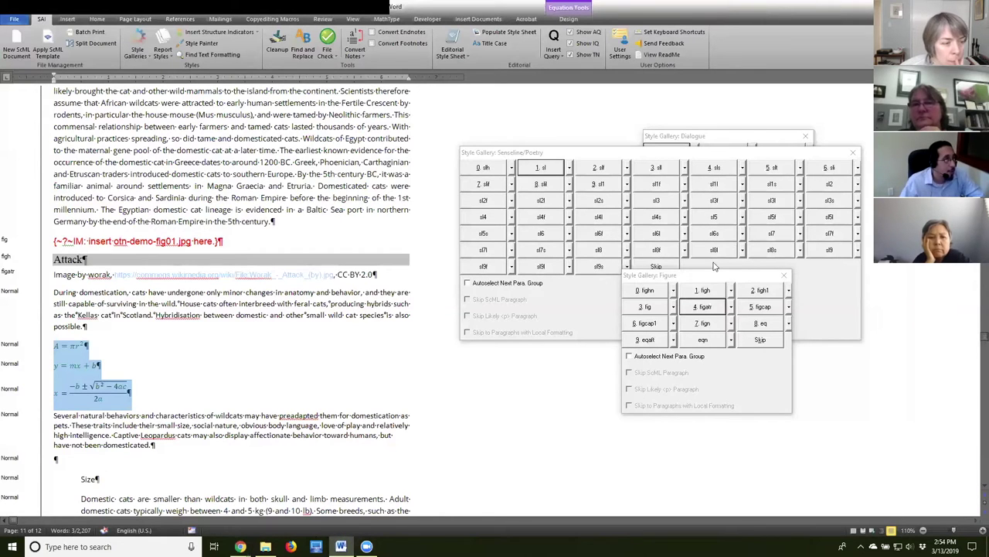
Apply the eq style from the Figure palette to the three selected equation paragraphs.
left_click_drag(718, 278, 707, 276)
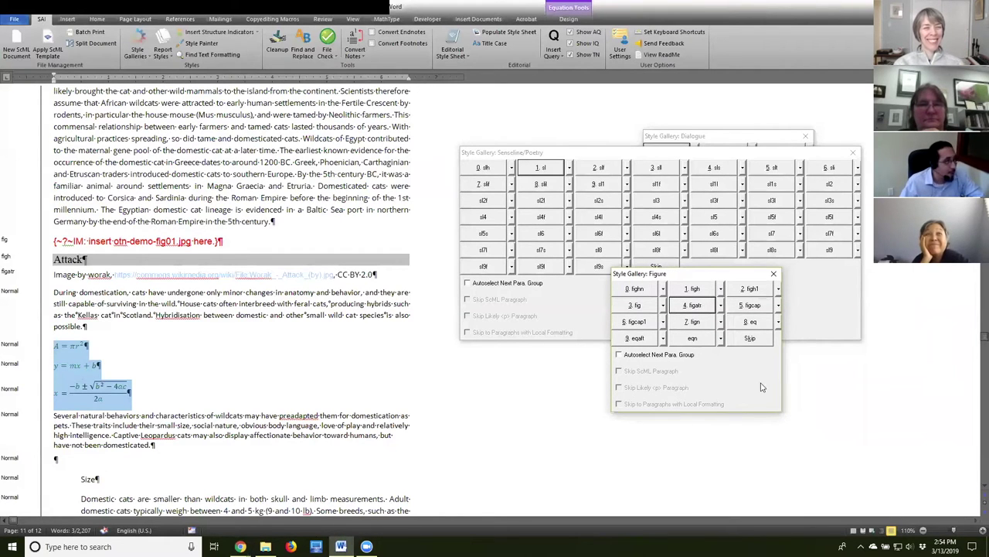
left_click(754, 324)
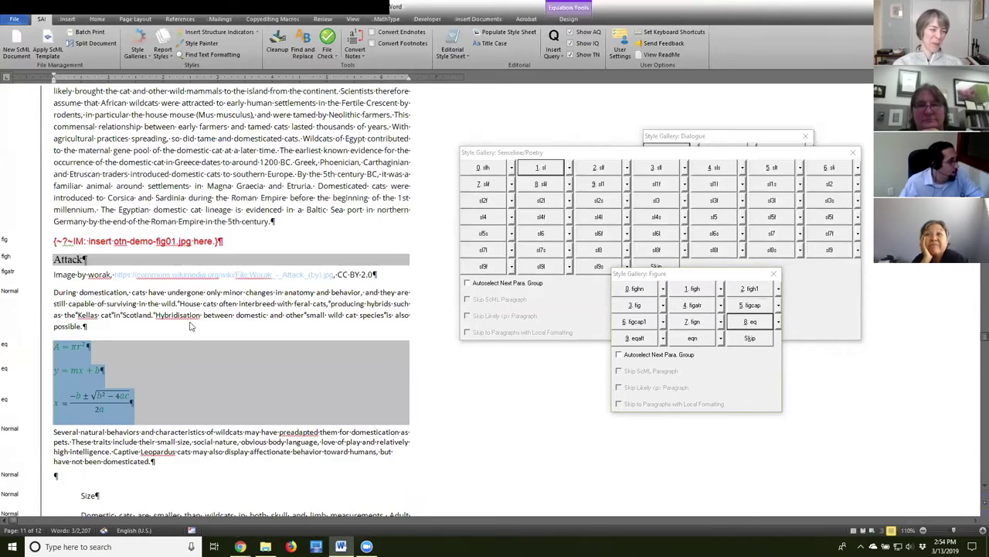
left_click(239, 456)
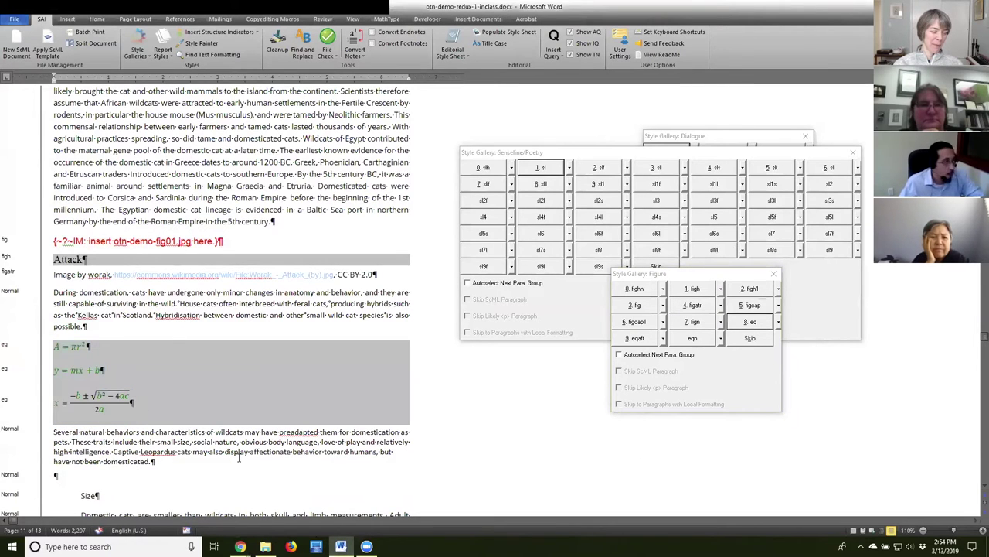
Scroll to the Size heading and its Domestic cats paragraph, leaving the cursor in Size.
scroll(239, 363, "down", 5)
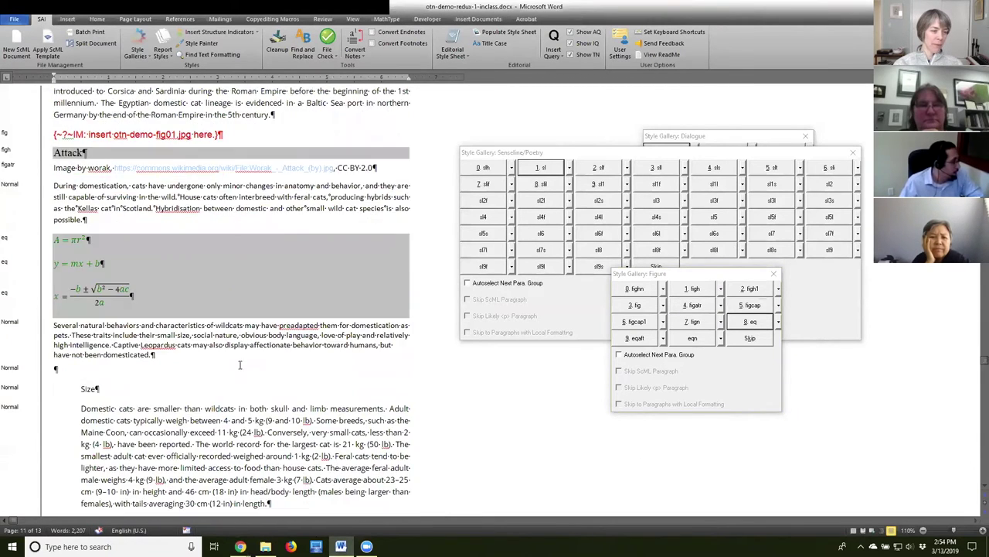
scroll(241, 365, "down", 2)
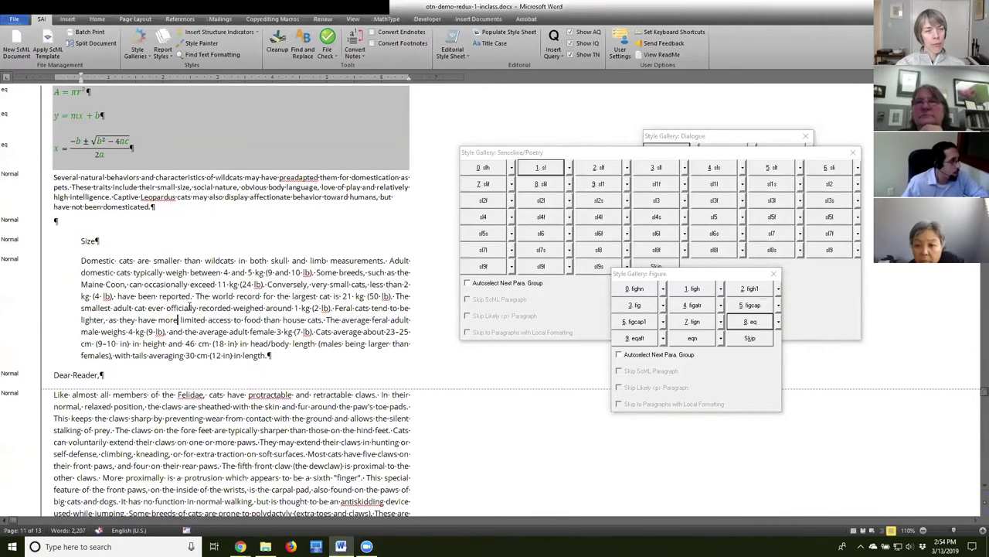
scroll(235, 345, "down", 1)
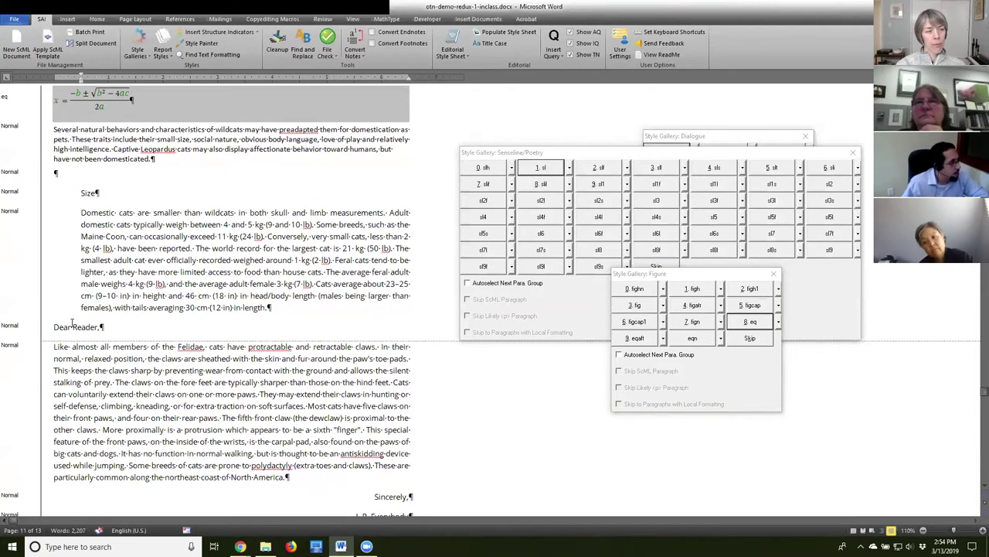
double_click(81, 192)
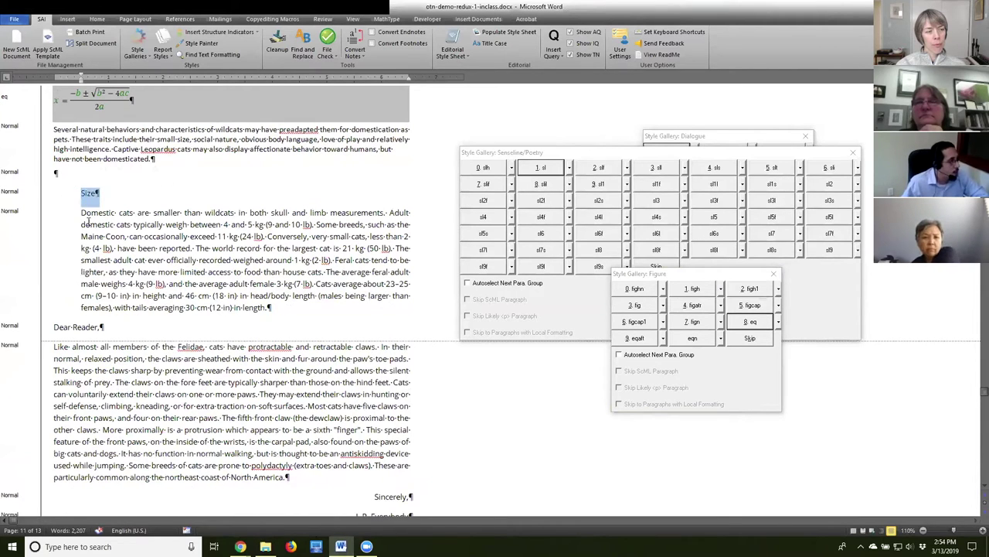
left_click_drag(81, 213, 280, 320)
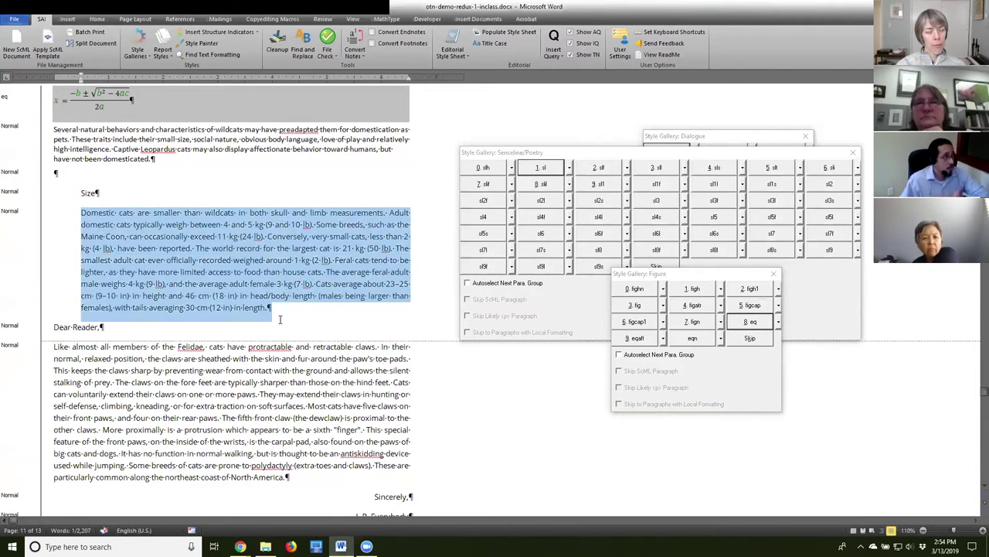
left_click(89, 193)
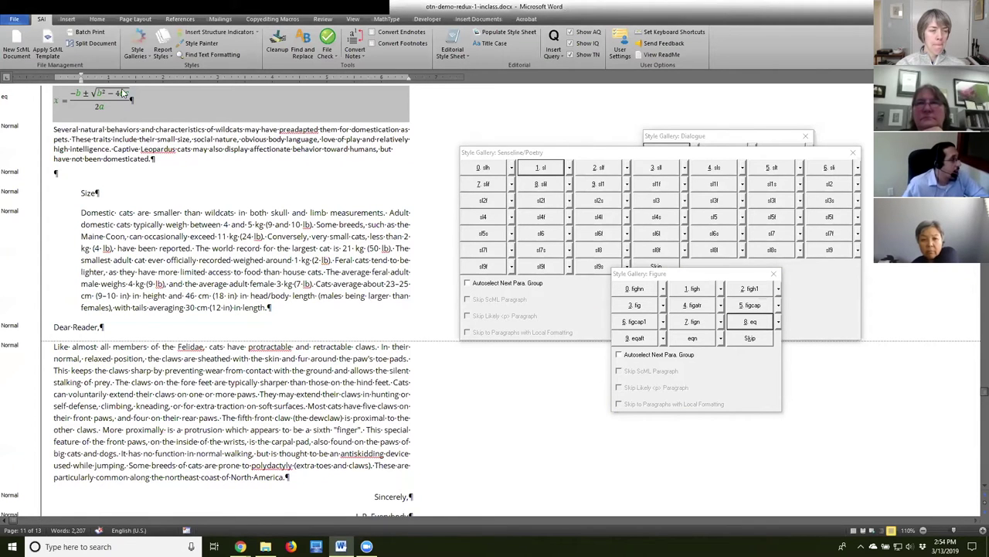
left_click(138, 57)
Load the Sidebar style gallery and position its palette.
left_click(185, 79)
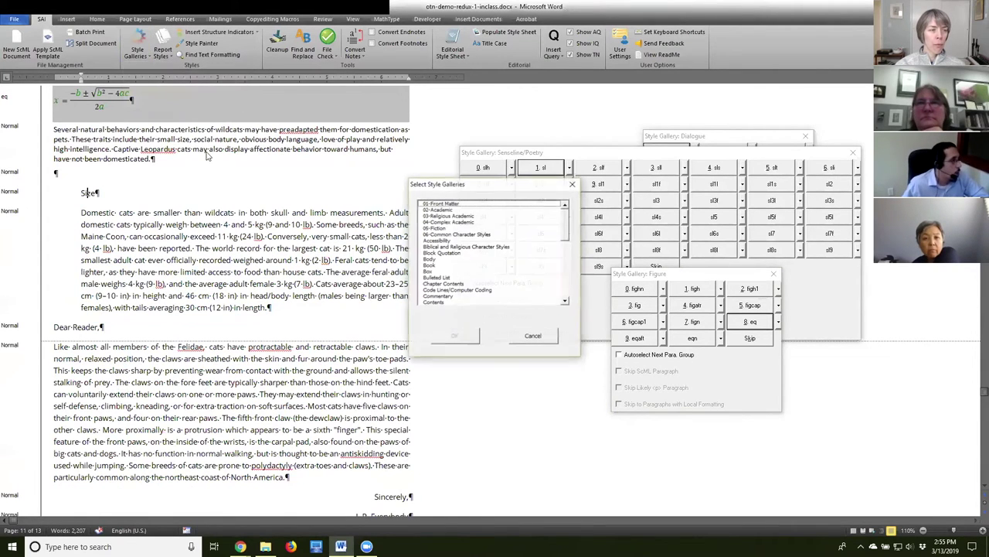
left_click_drag(567, 222, 562, 277)
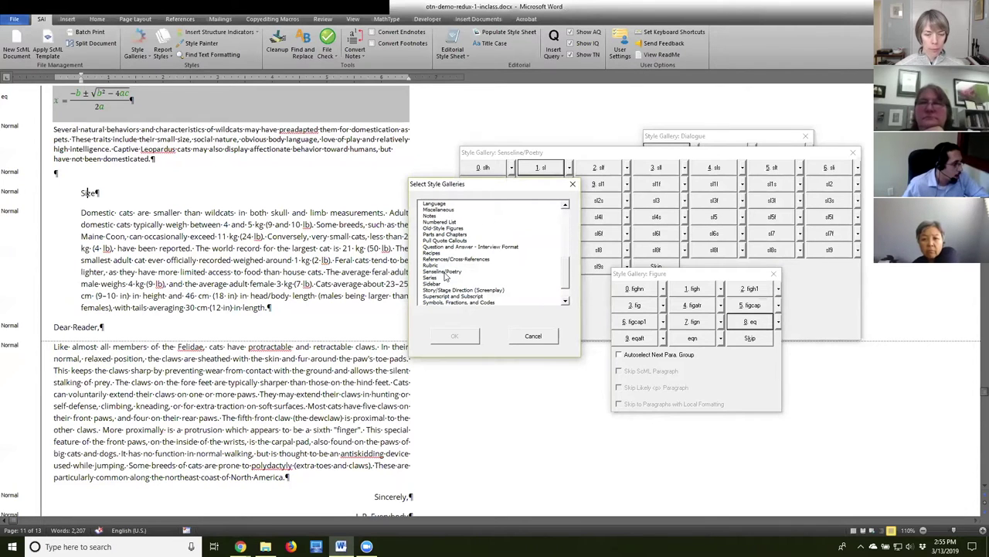
left_click(435, 284)
left_click(454, 335)
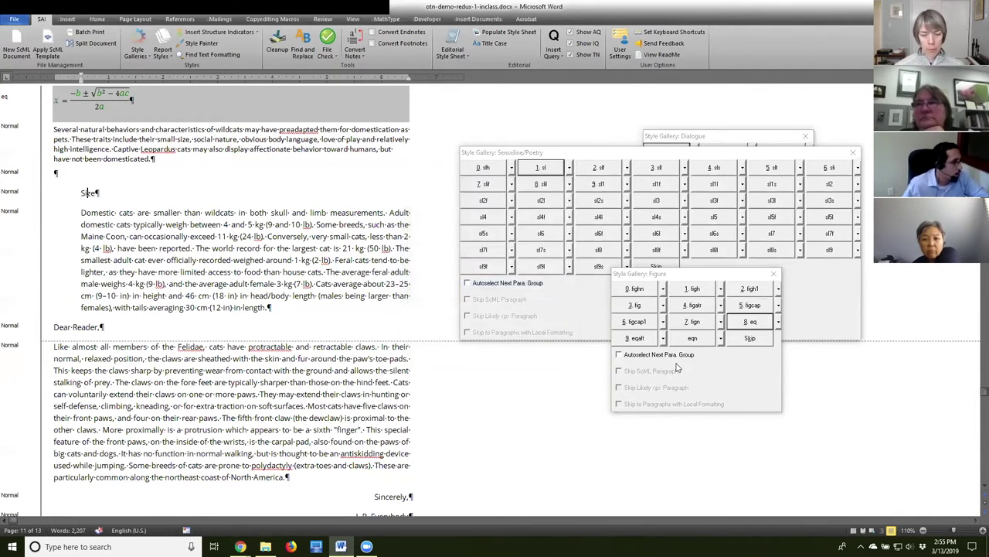
left_click_drag(658, 92, 610, 85)
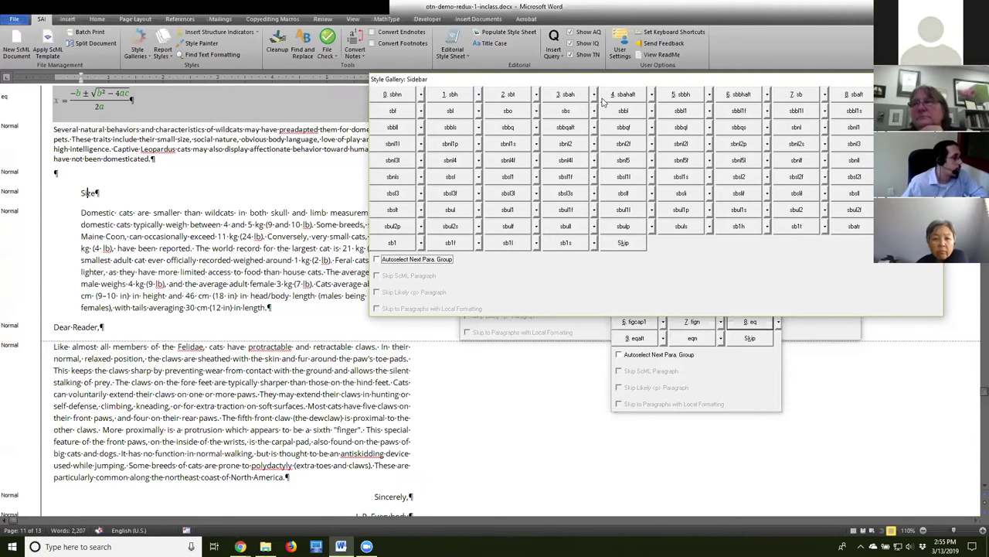
Apply sbh to the Size heading and sb to the Domestic cats paragraph.
left_click(87, 192)
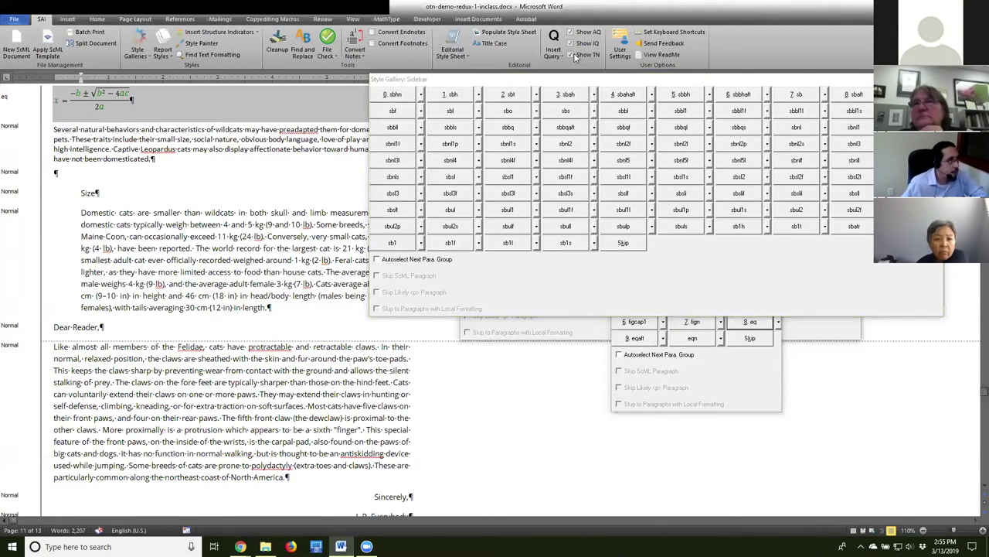
left_click(443, 94)
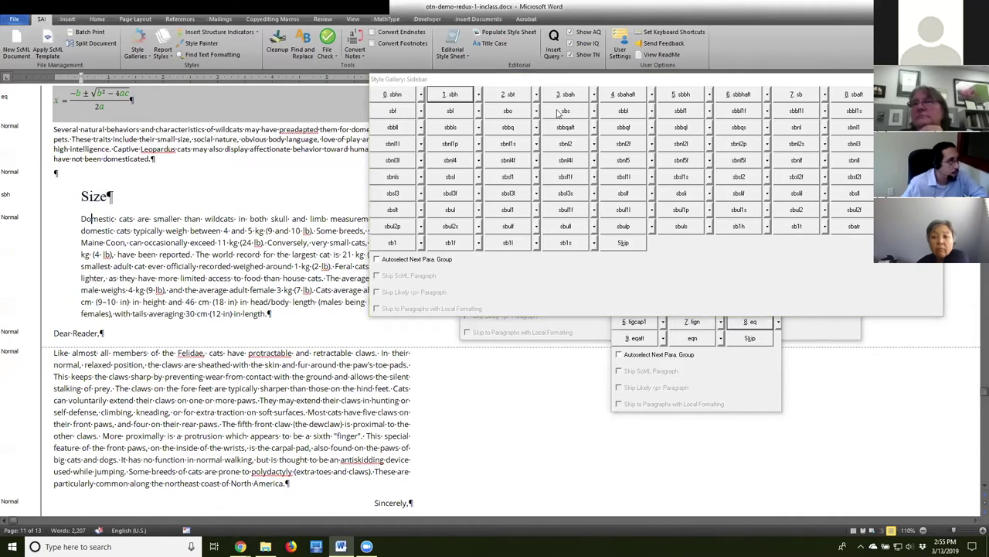
left_click(804, 99)
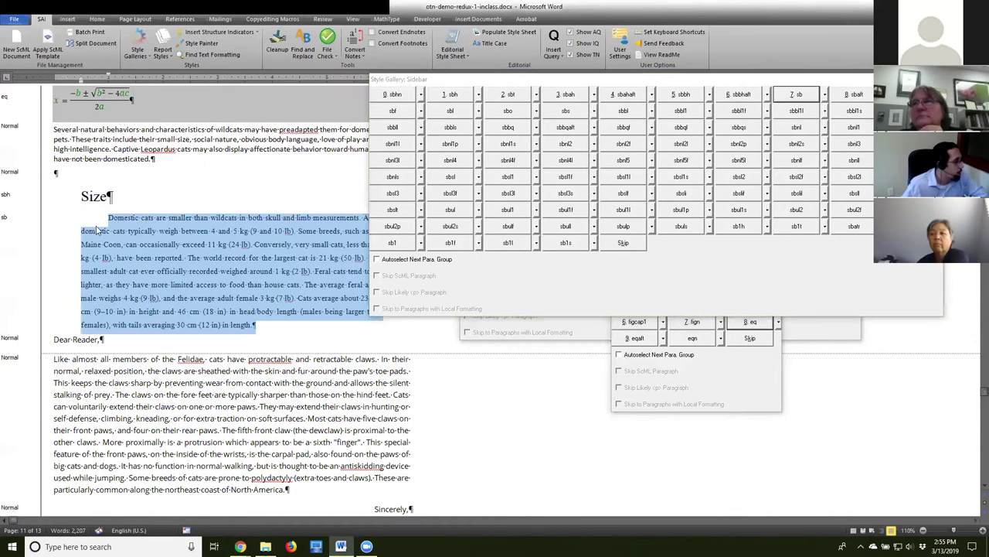
Scroll down to the Dear Reader letter greeting.
scroll(199, 391, "down", 3)
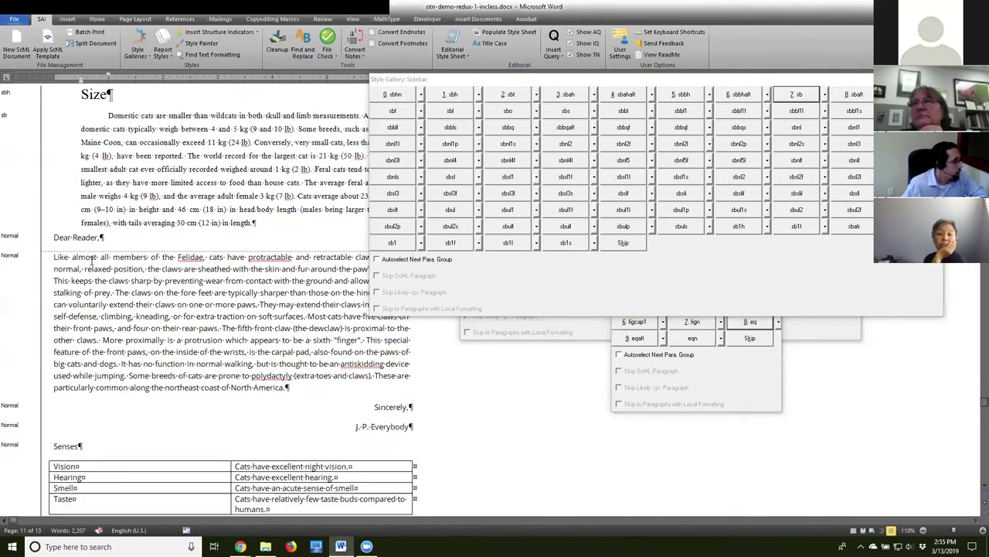
double_click(61, 211)
left_click_drag(80, 211, 107, 214)
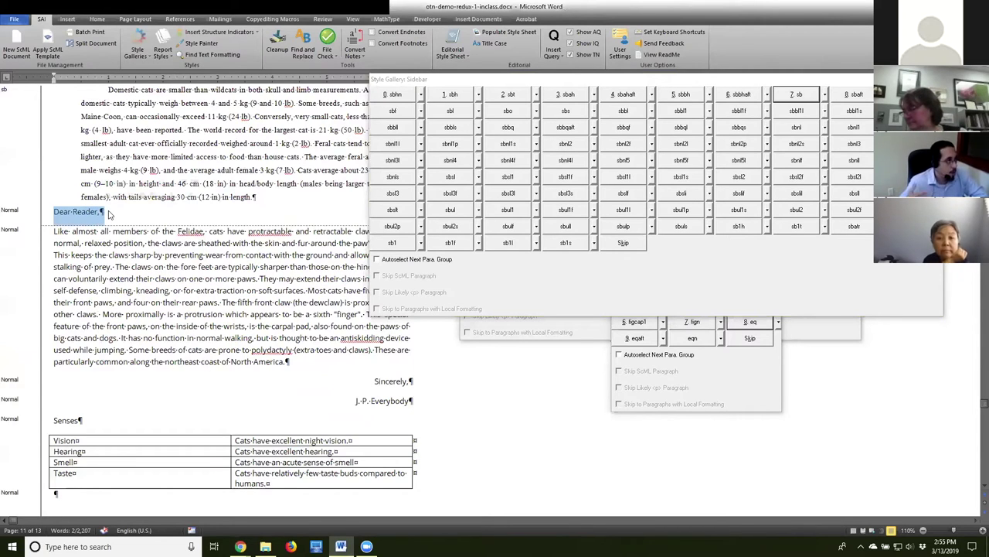
left_click(125, 255)
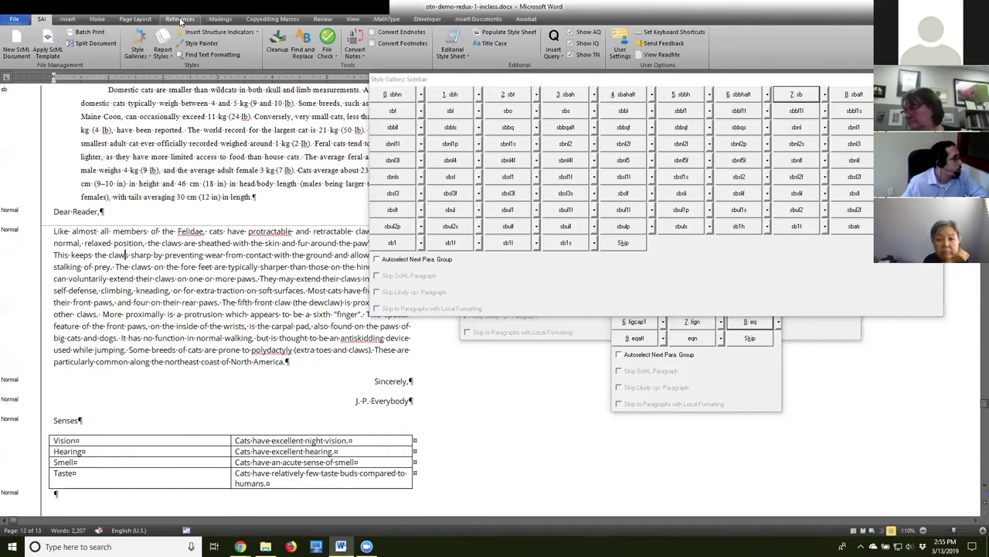
Load the Formal Letter style gallery and move its palette lower.
left_click(138, 53)
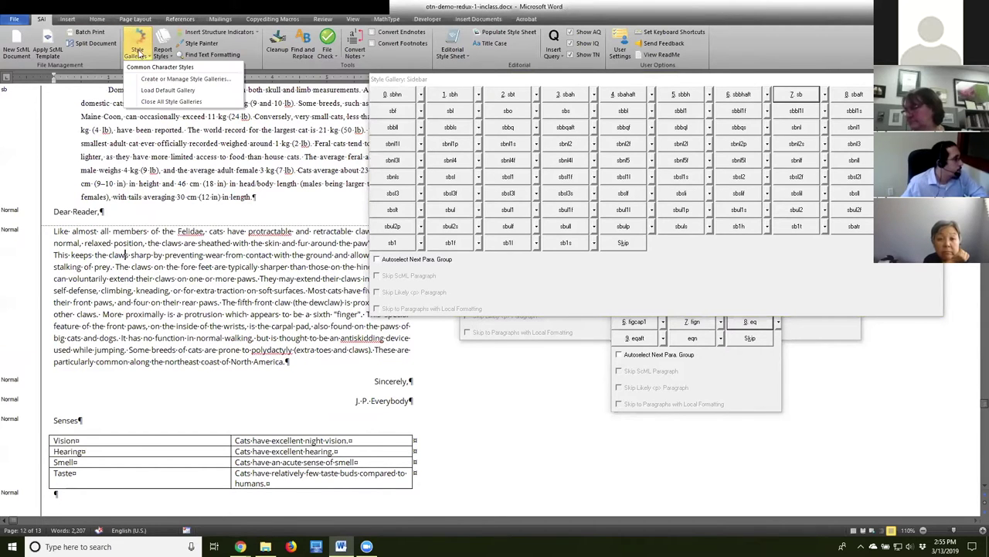
left_click(148, 95)
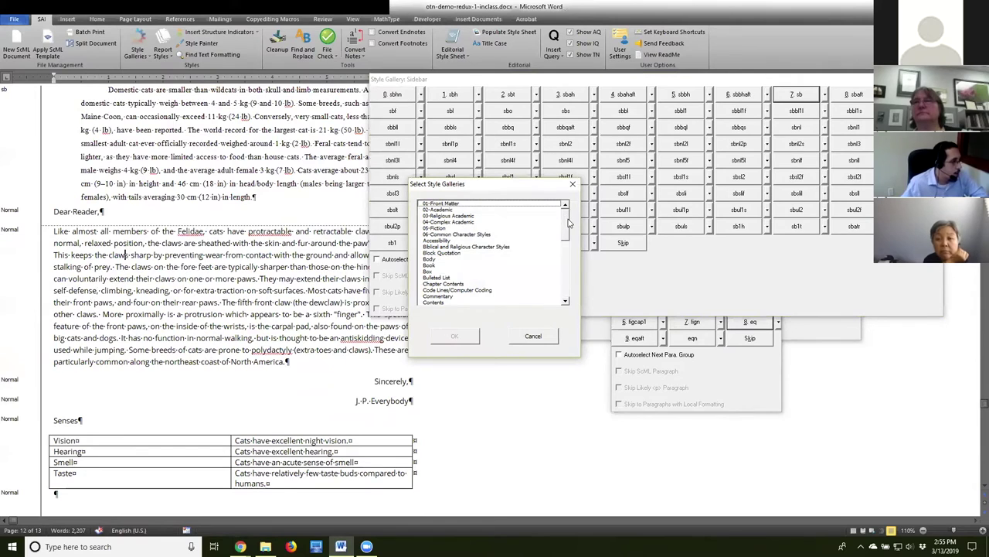
left_click(565, 253)
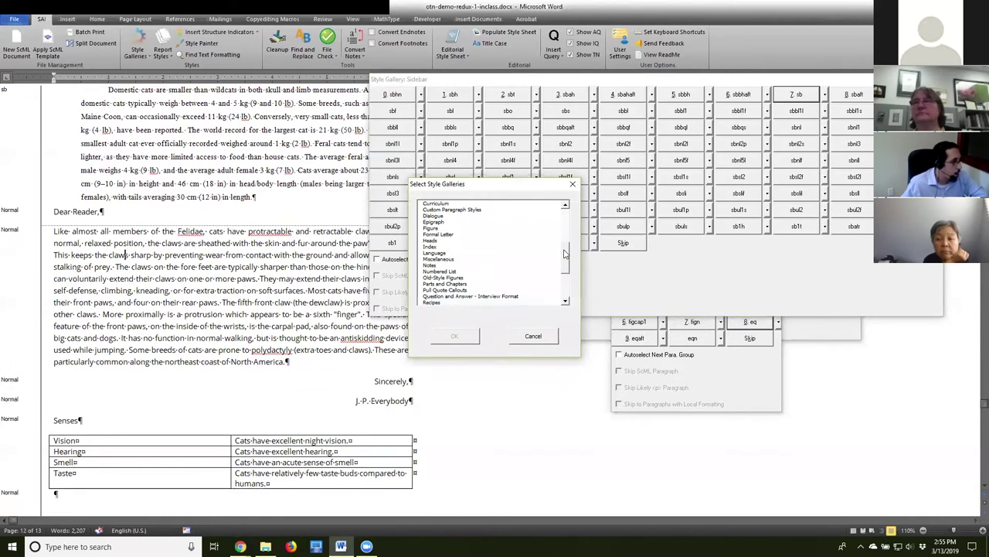
left_click(450, 235)
left_click(453, 336)
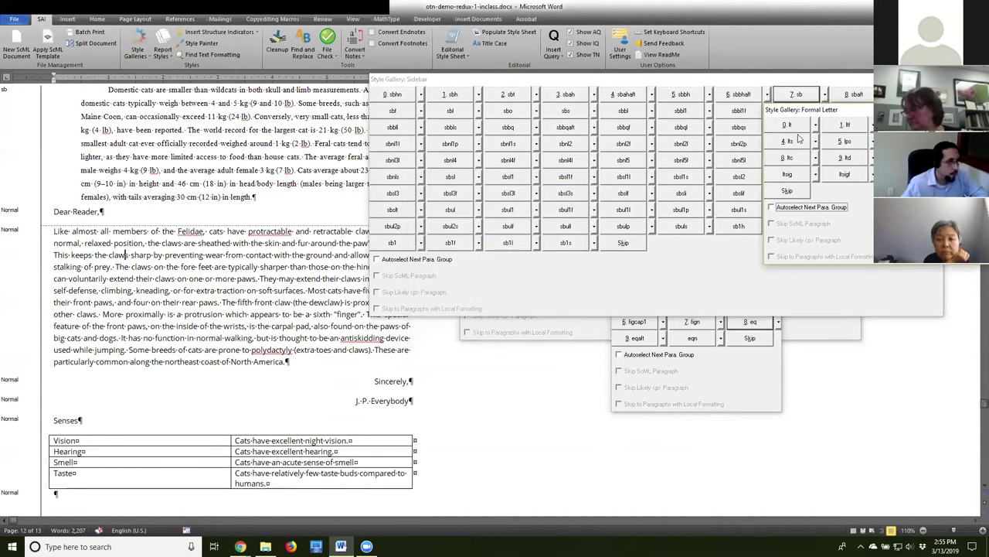
left_click_drag(814, 117, 728, 162)
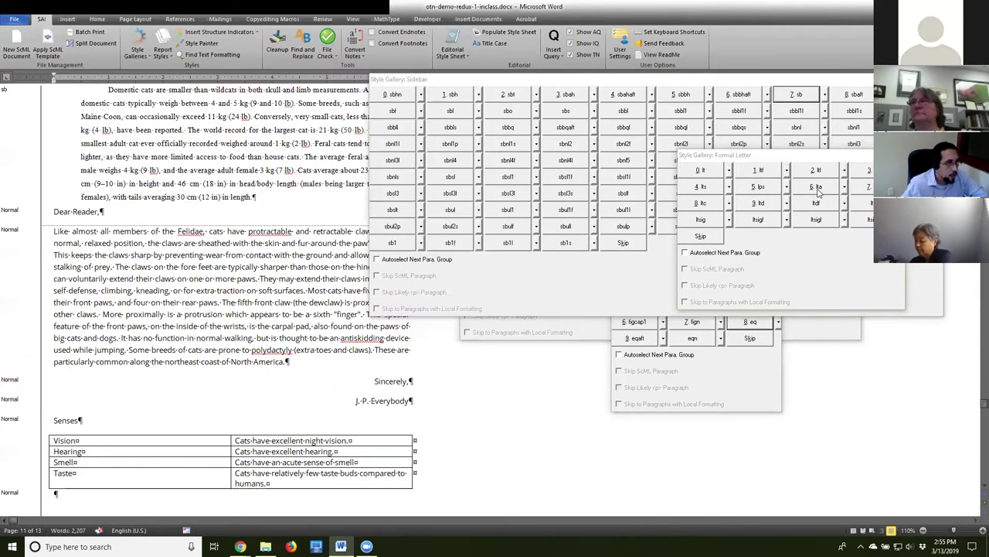
Style the letter: ltg on Dear Reader, lt on the body, ltc on Sincerely, ltsig on the signature.
left_click(864, 203)
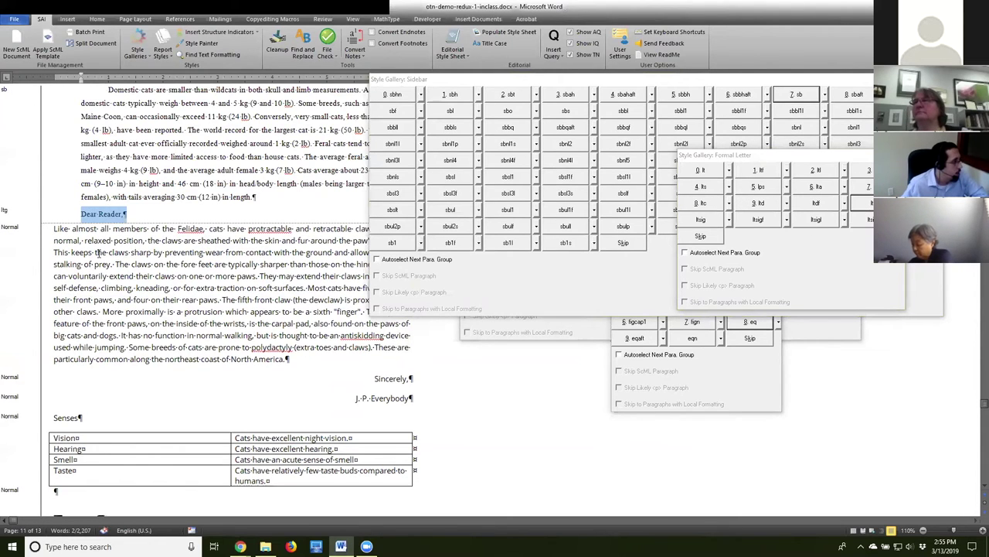
left_click(98, 253)
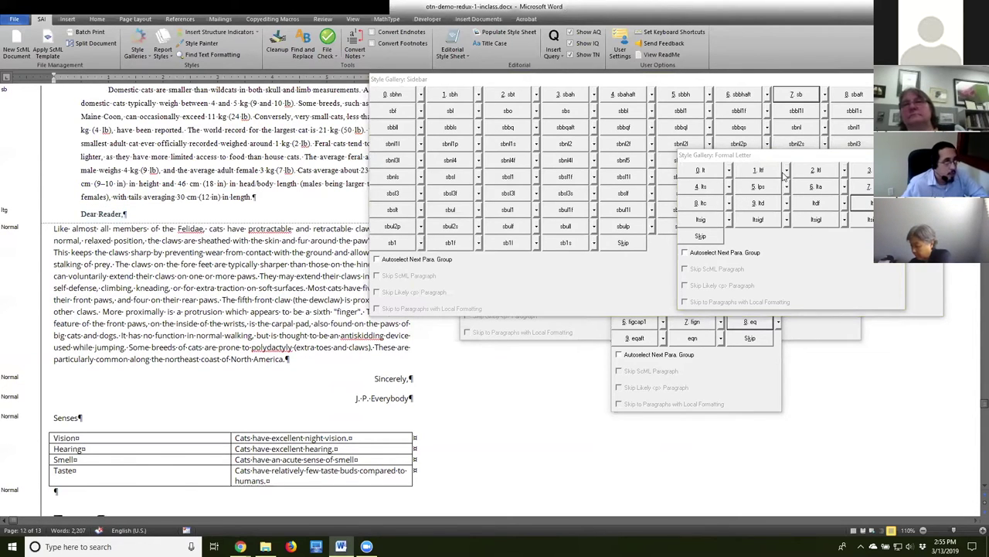
left_click(699, 170)
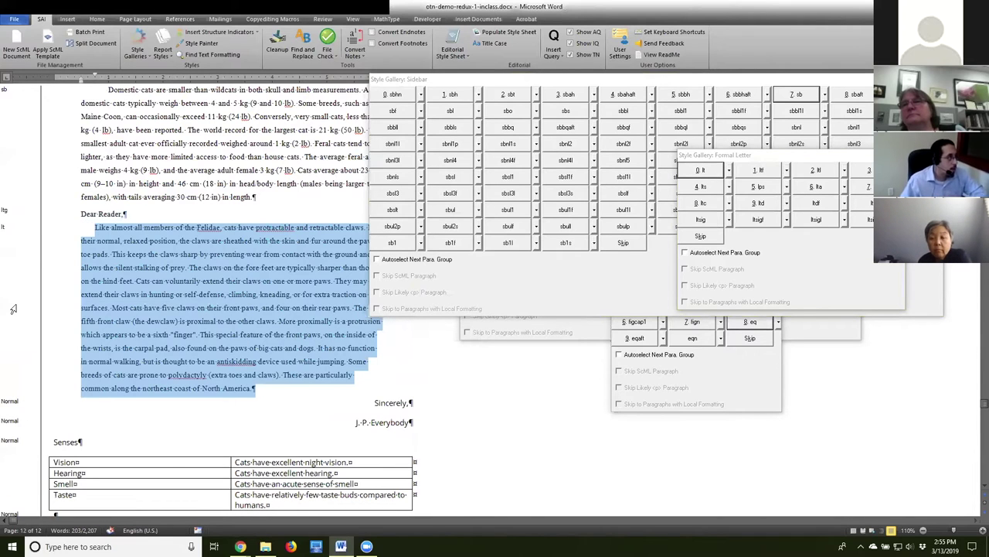
left_click(162, 169)
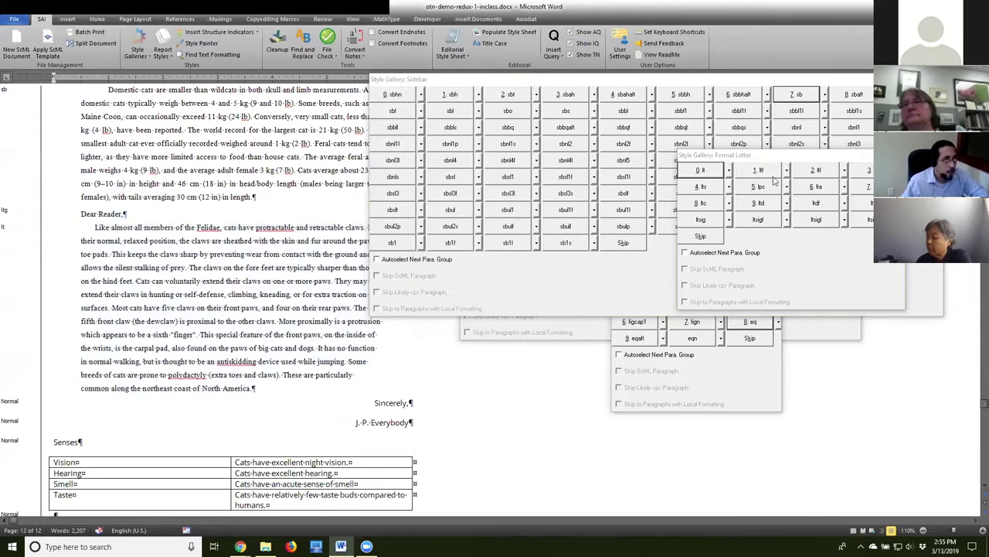
left_click(700, 205)
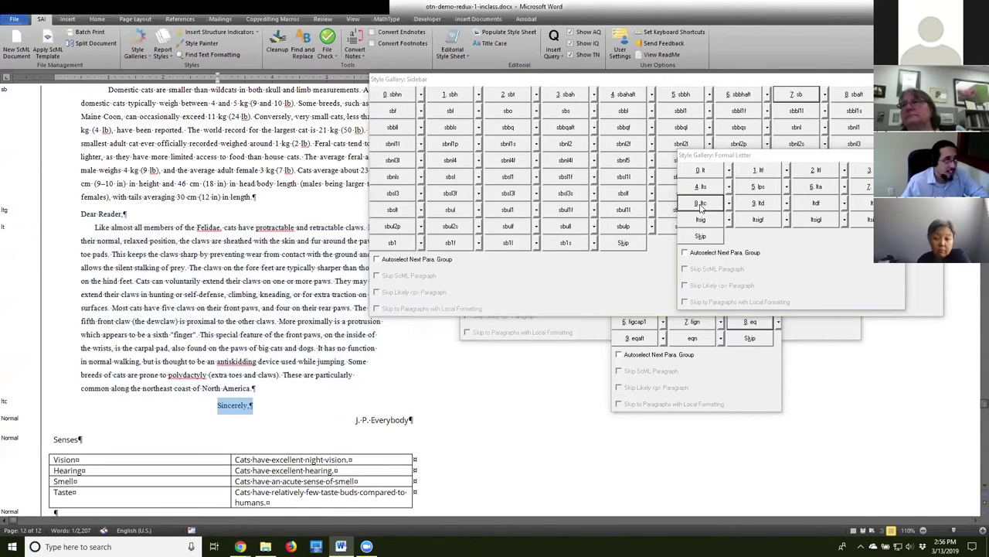
left_click(384, 419)
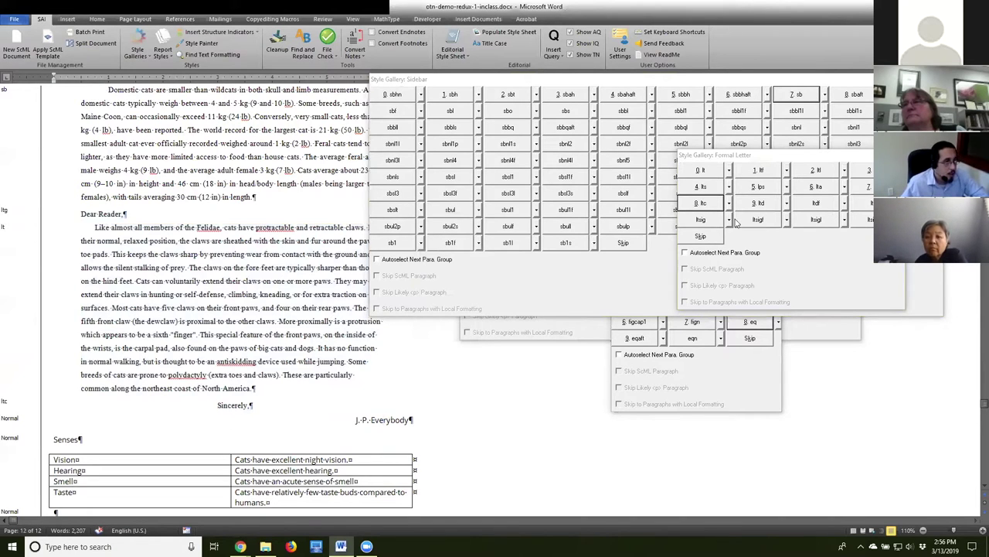
left_click(709, 220)
left_click(194, 272)
scroll(228, 306, "down", 2)
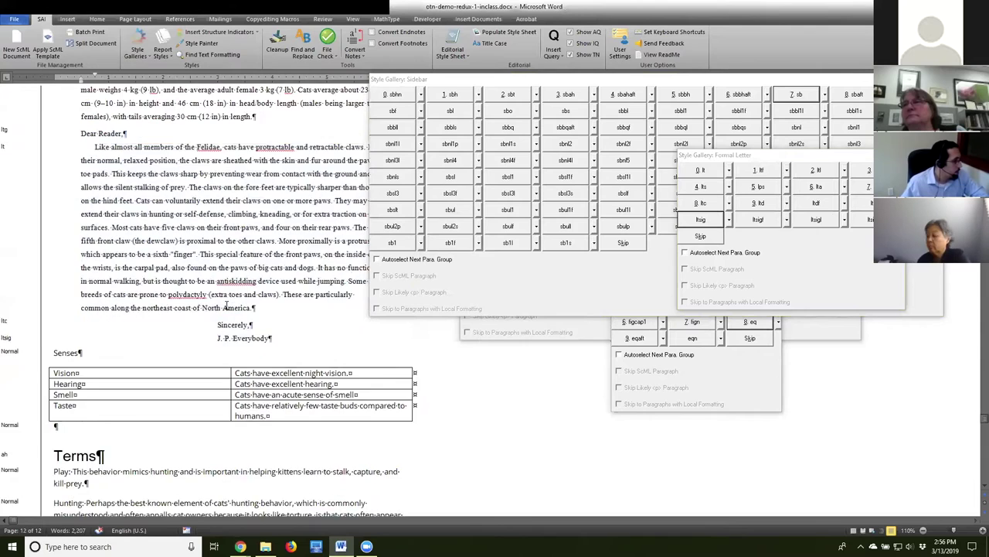
scroll(226, 306, "down", 3)
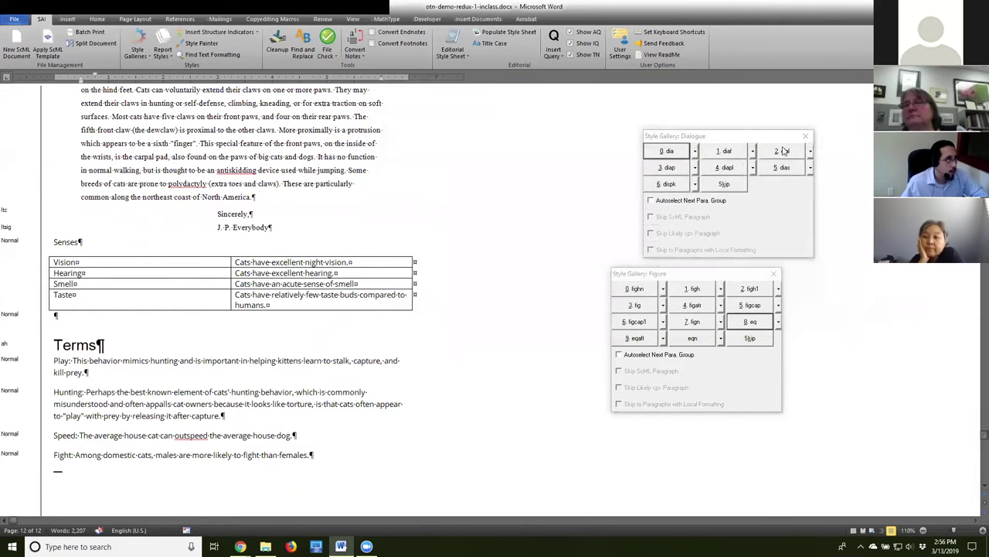
Close the Dialogue and Figure style gallery windows.
left_click(806, 136)
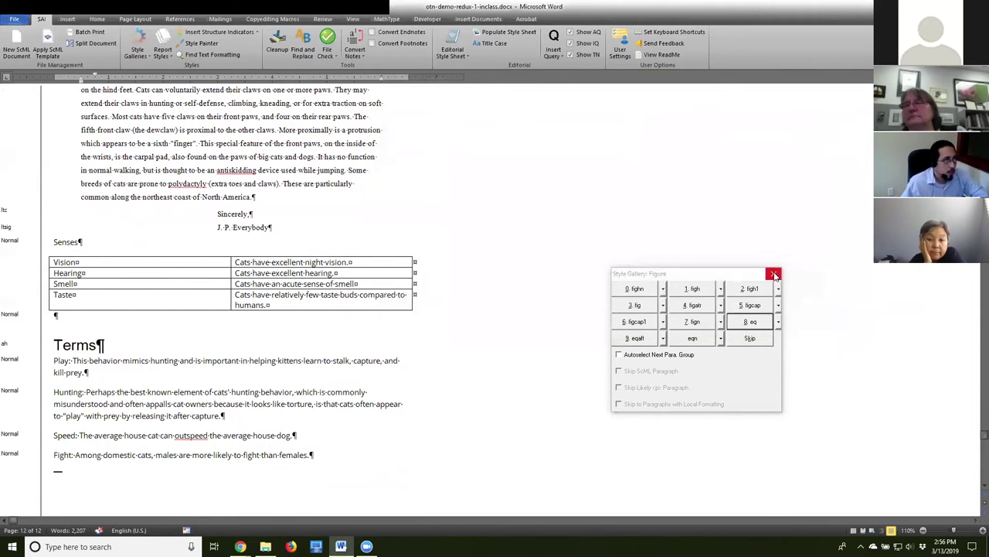
left_click(775, 274)
scroll(325, 371, "down", 1)
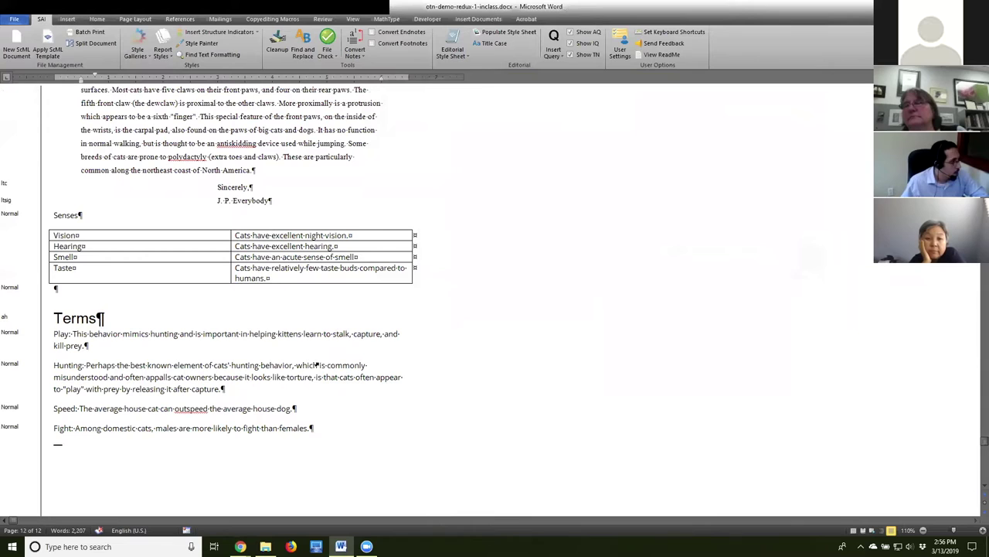
Place the cursor in the Senses line below the letter.
left_click(48, 214)
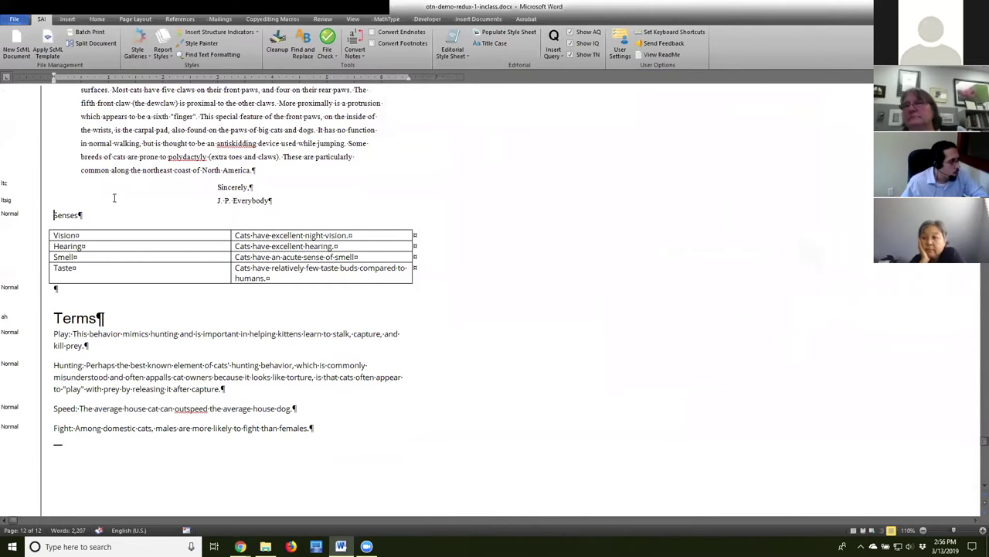
left_click_drag(53, 214, 79, 217)
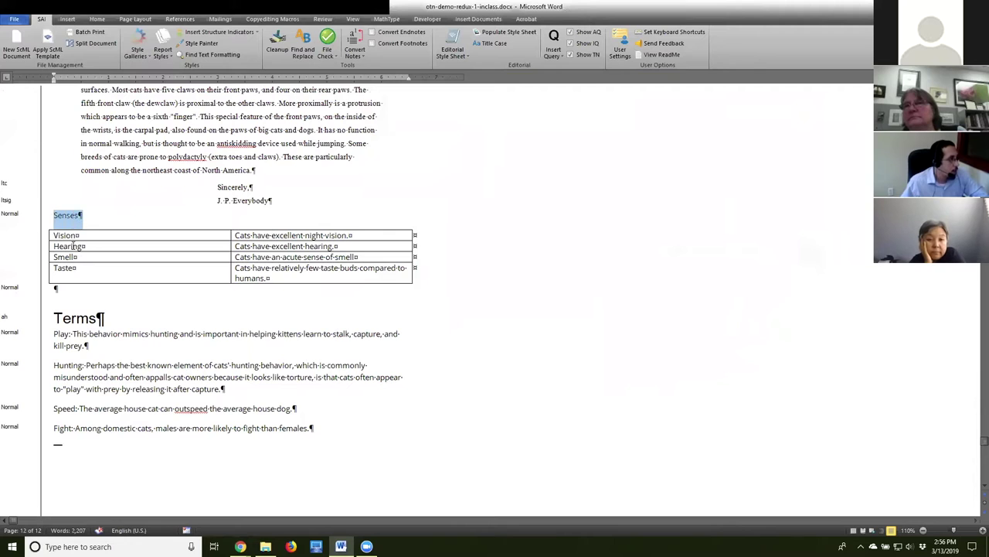
left_click(69, 219)
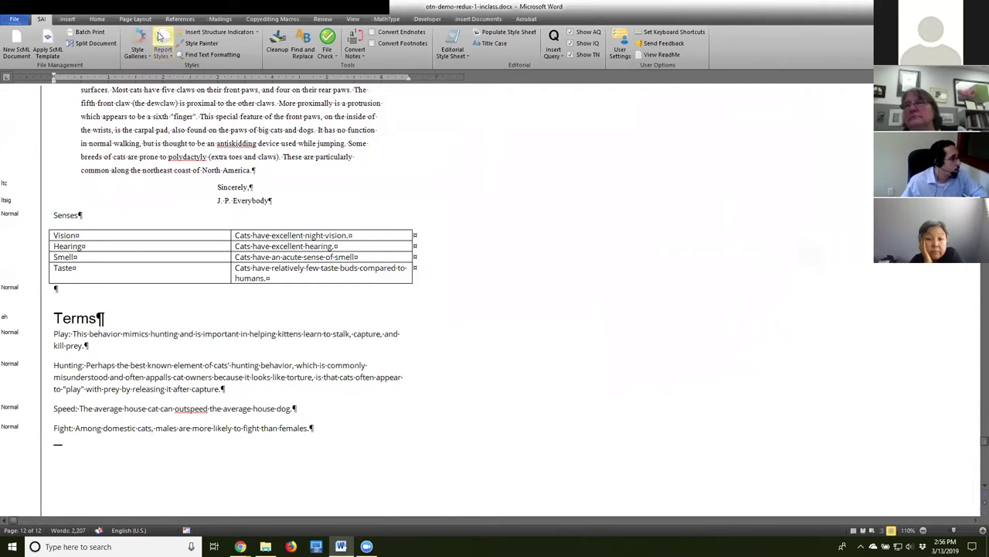
left_click(139, 46)
Load the Table style gallery.
left_click(175, 100)
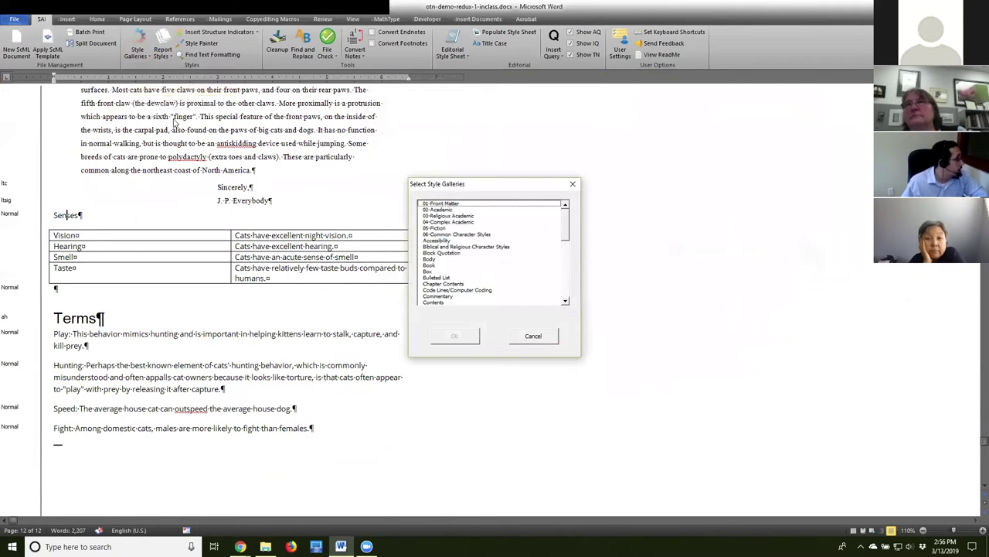
left_click_drag(565, 221, 565, 285)
left_click(453, 290)
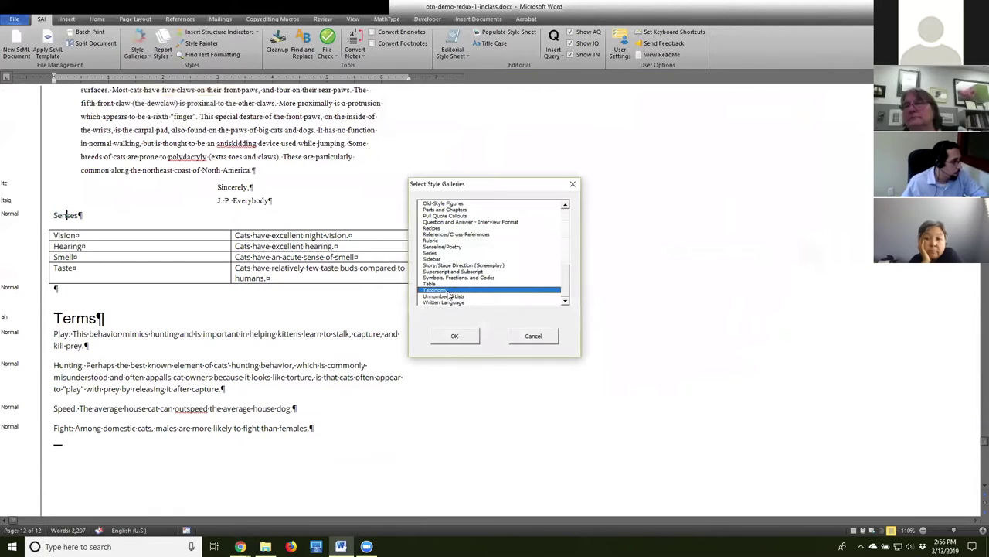
left_click(430, 284)
left_click(455, 335)
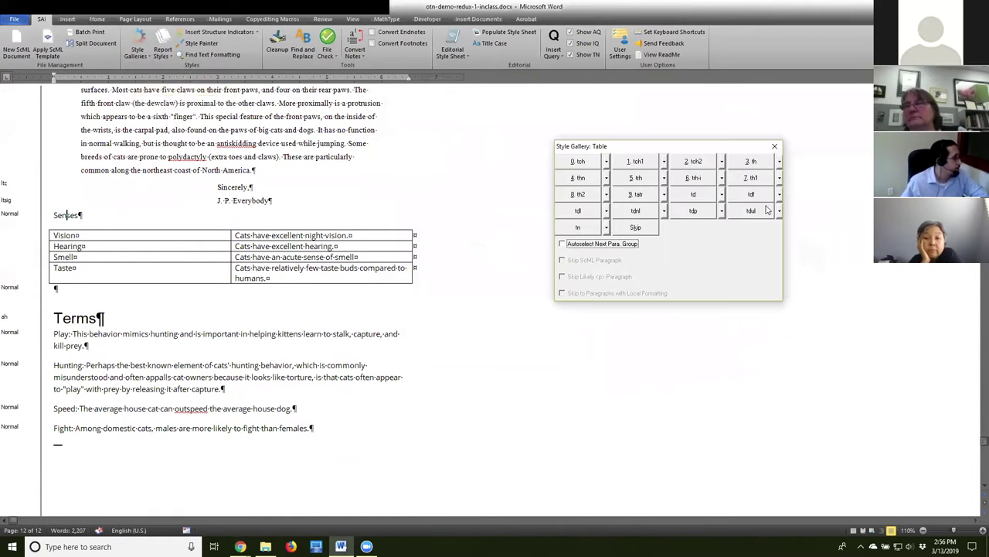
Apply th to the Senses heading and td to the Senses table rows.
left_click(68, 216)
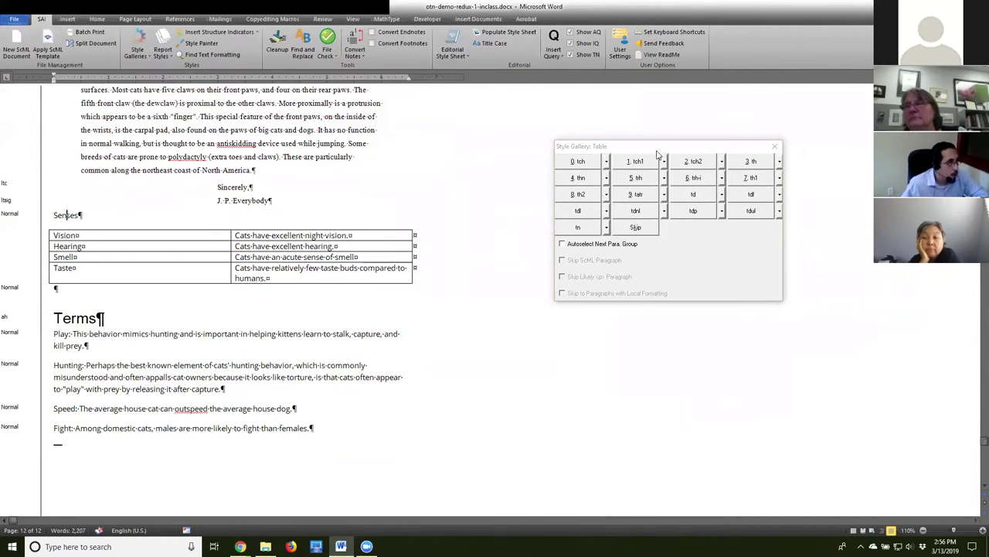
left_click(751, 161)
left_click_drag(56, 236, 14, 274)
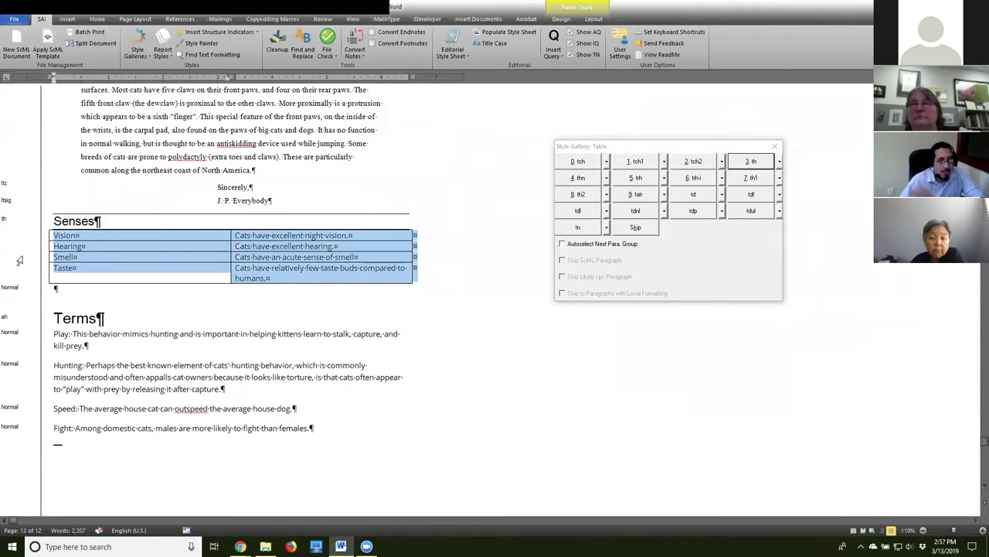
left_click(694, 194)
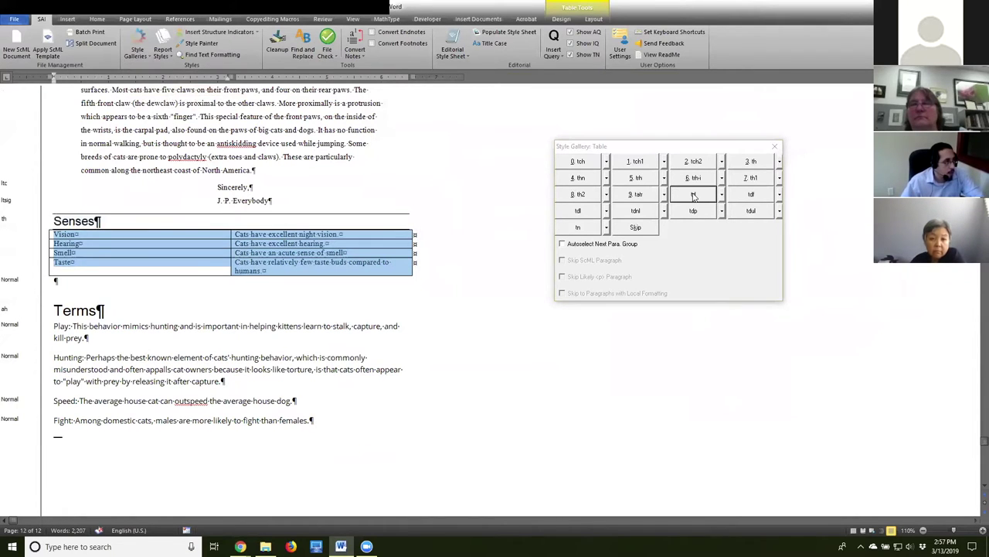
left_click(68, 234)
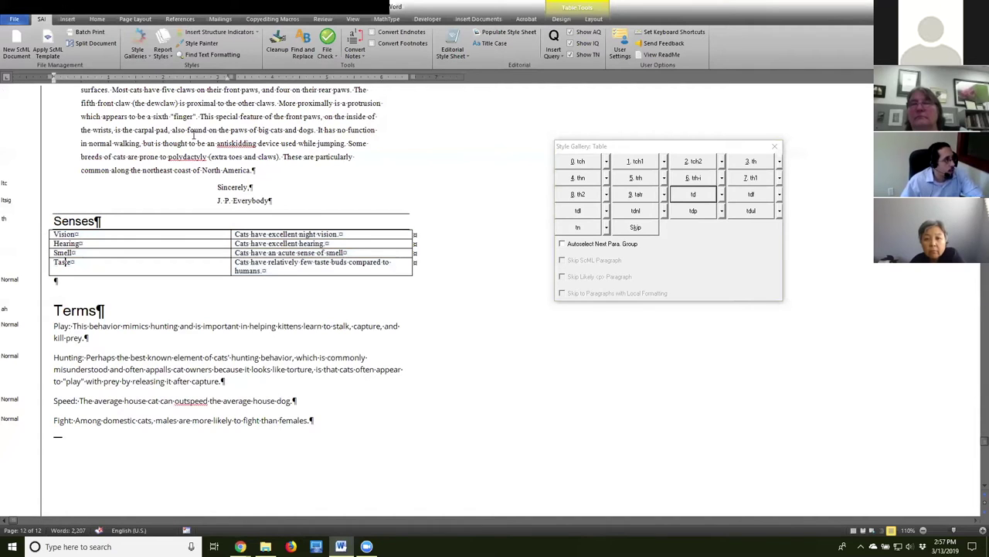
Select the Play through Fight term paragraphs under Terms.
triple_click(276, 270)
left_click(249, 266)
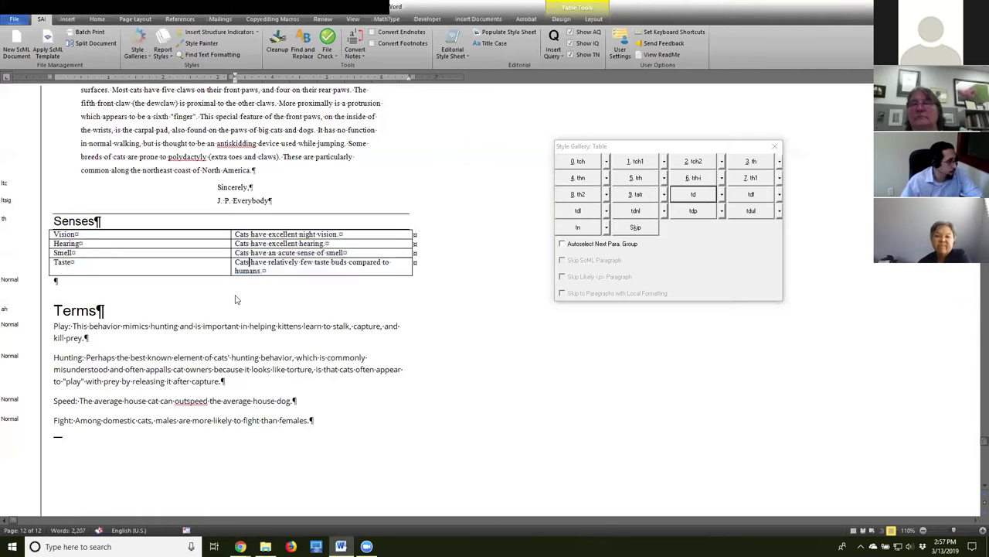
scroll(361, 343, "down", 2)
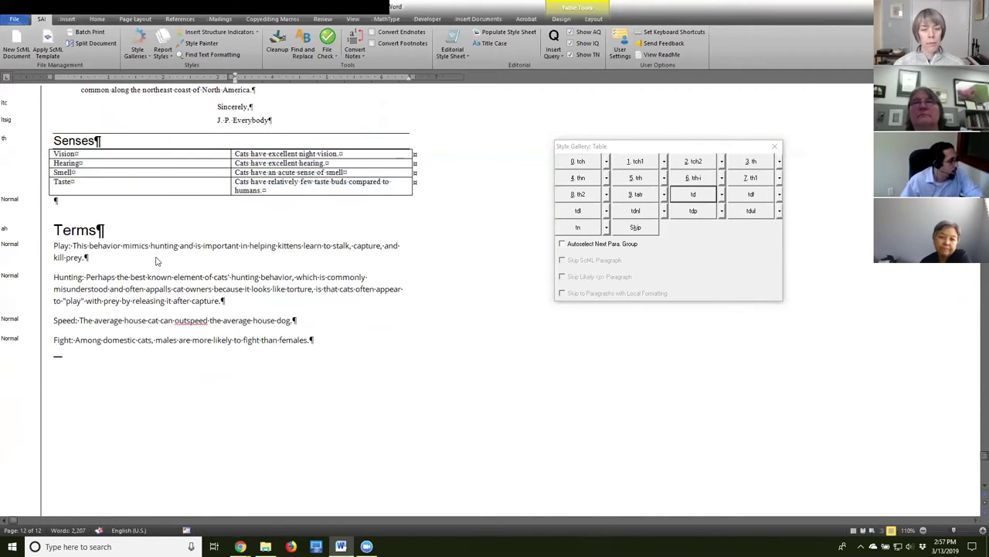
left_click(56, 247)
left_click_drag(54, 246, 385, 358)
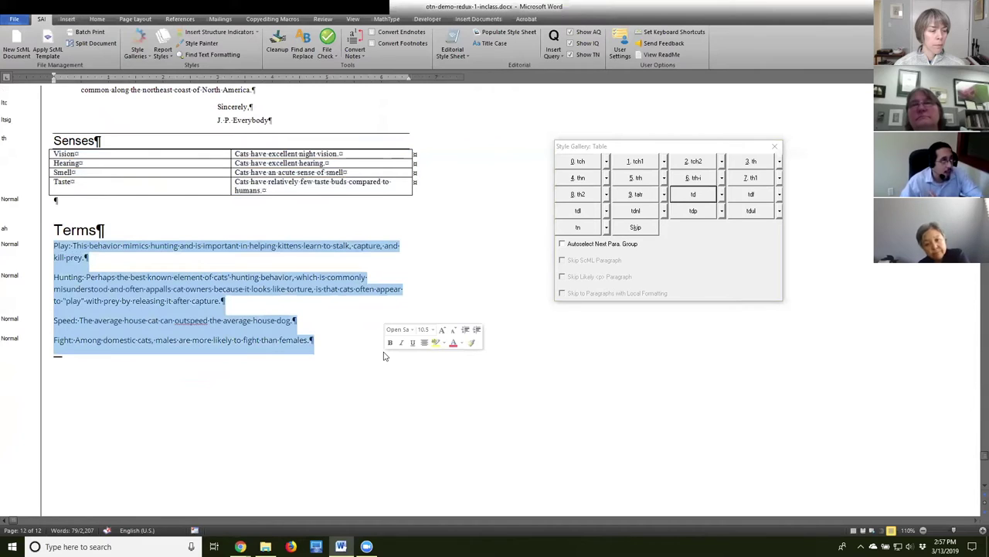
Load the Curriculum style gallery.
left_click(143, 58)
left_click(167, 91)
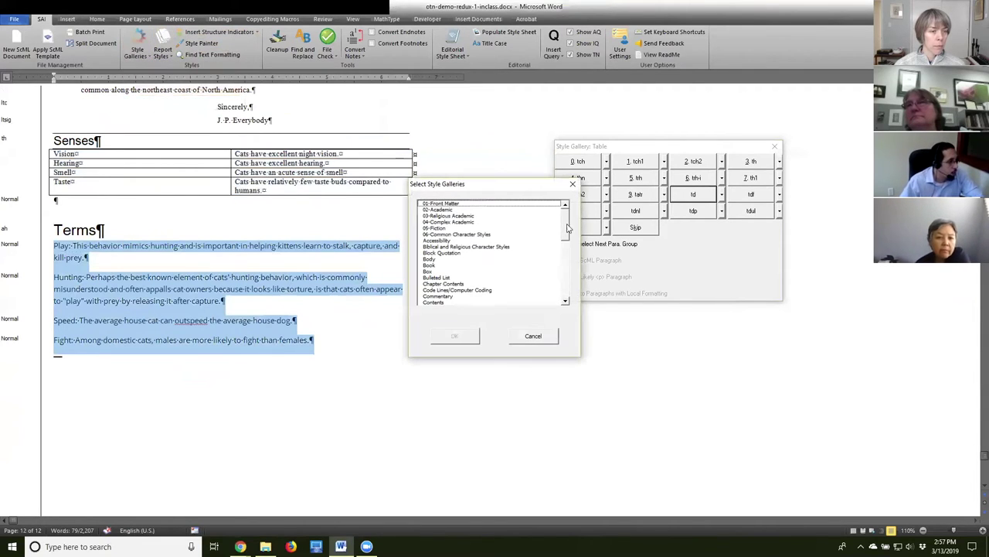
scroll(566, 226, "down", 3)
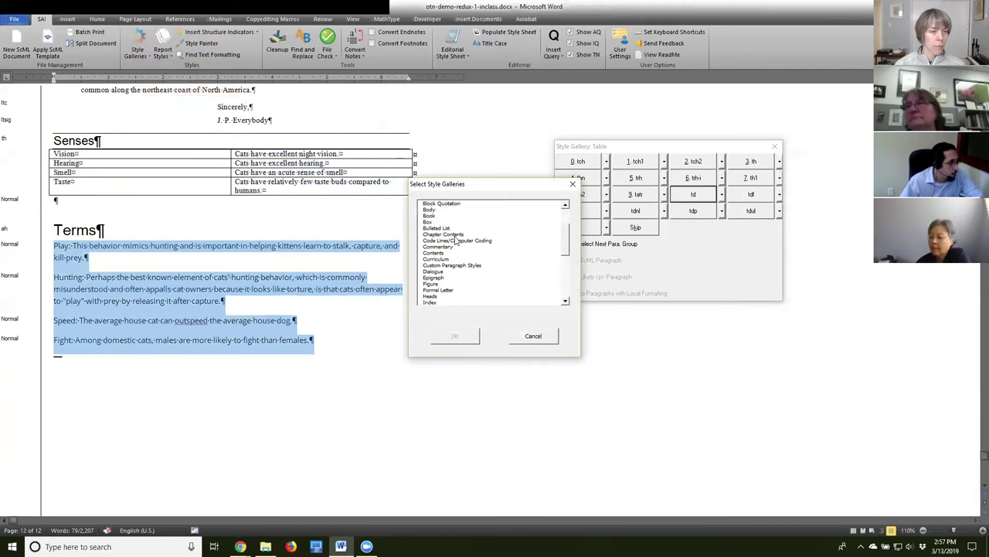
left_click(448, 259)
left_click(459, 334)
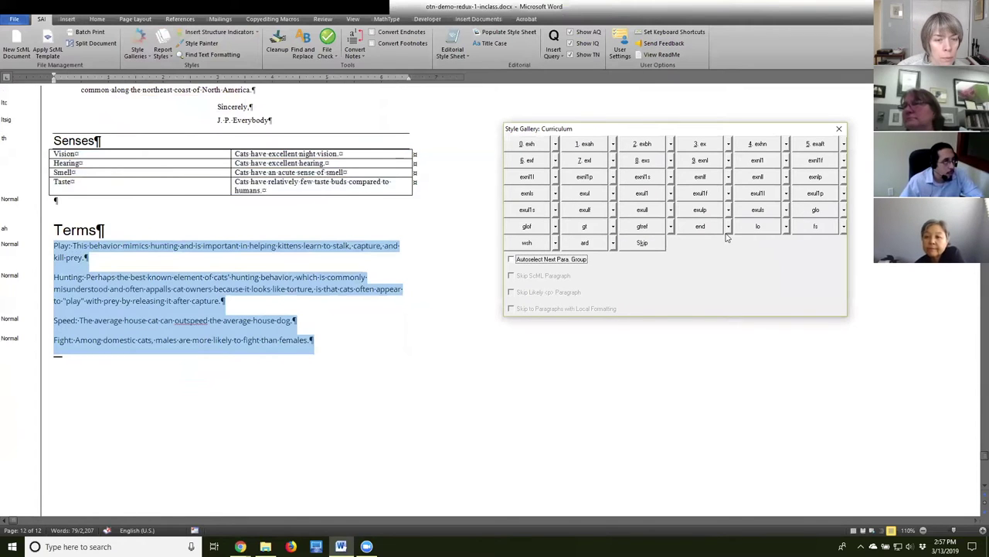
Apply the glo glossary style to the Play, Hunting, Speed and Fight paragraphs.
left_click(815, 209)
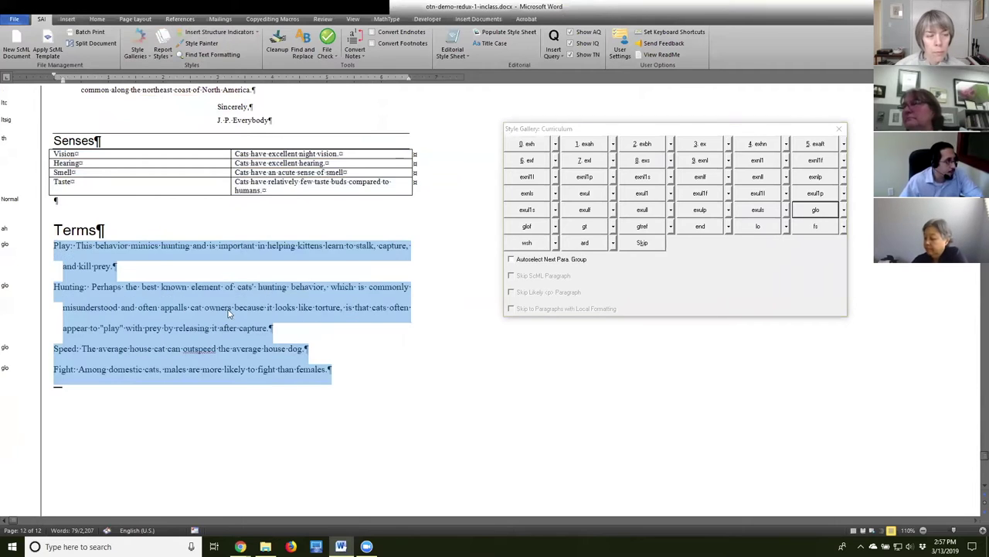
left_click(238, 328)
left_click(277, 369)
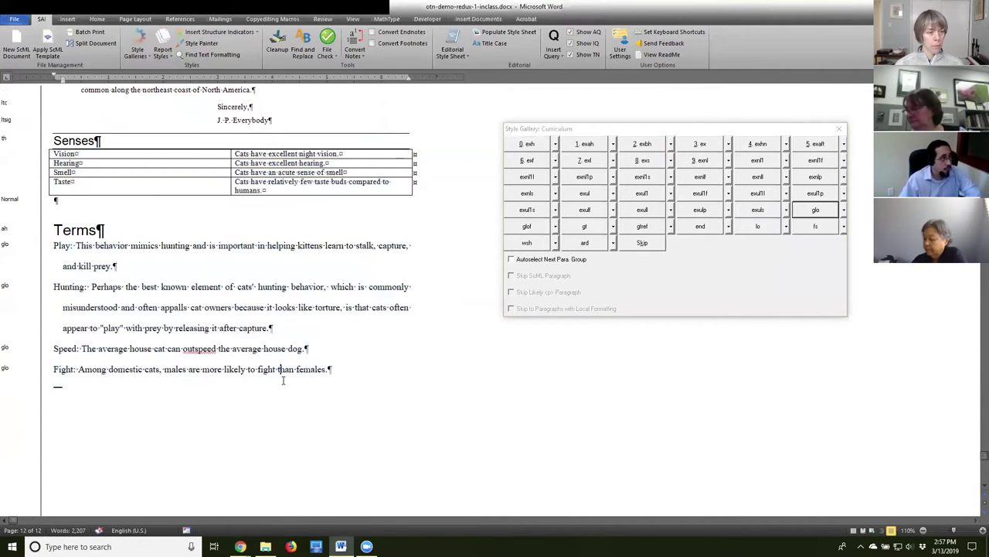
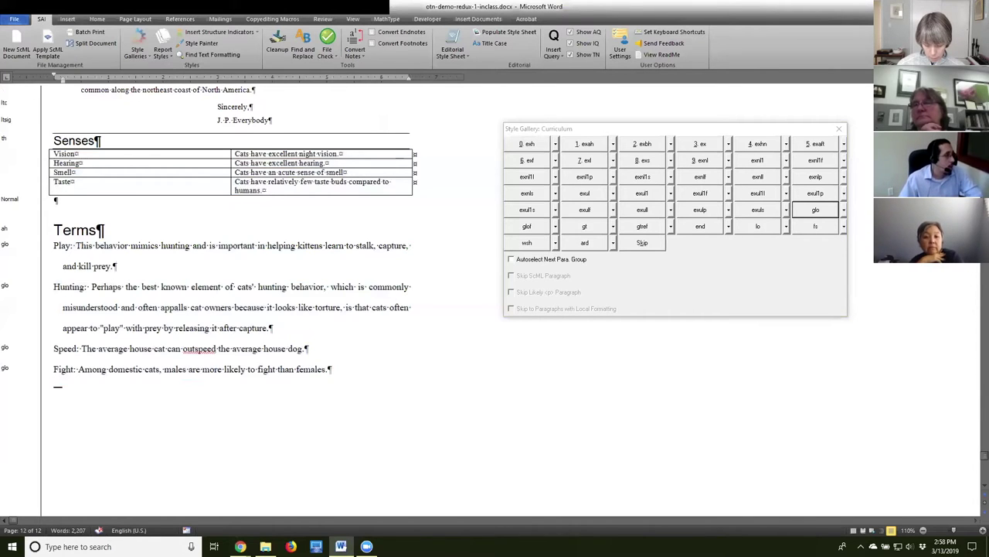
Apply the gt glossary-term style to Play:, Hunting:, Speed: and Fight: in the Terms list.
left_click_drag(53, 245, 72, 245)
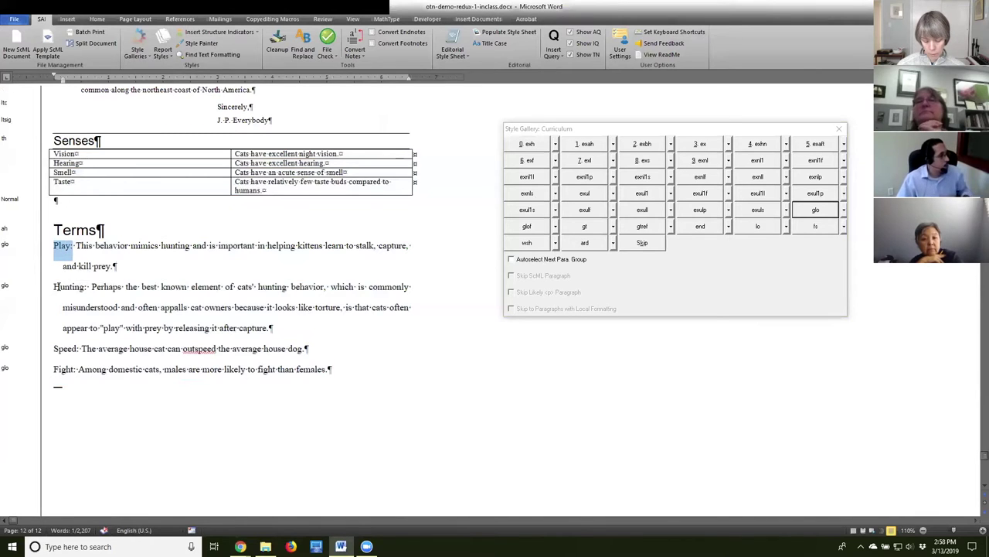
left_click_drag(54, 287, 88, 287)
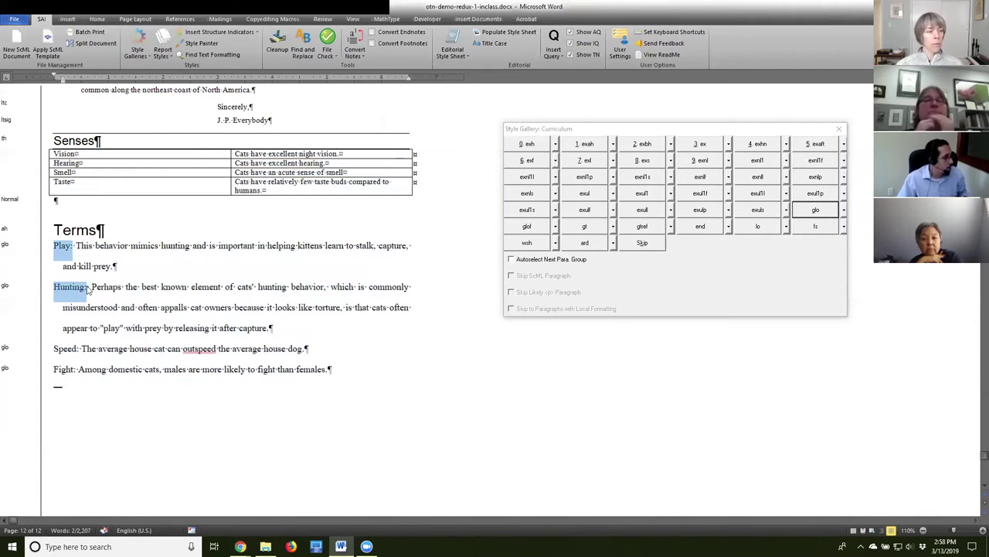
left_click_drag(54, 349, 75, 369)
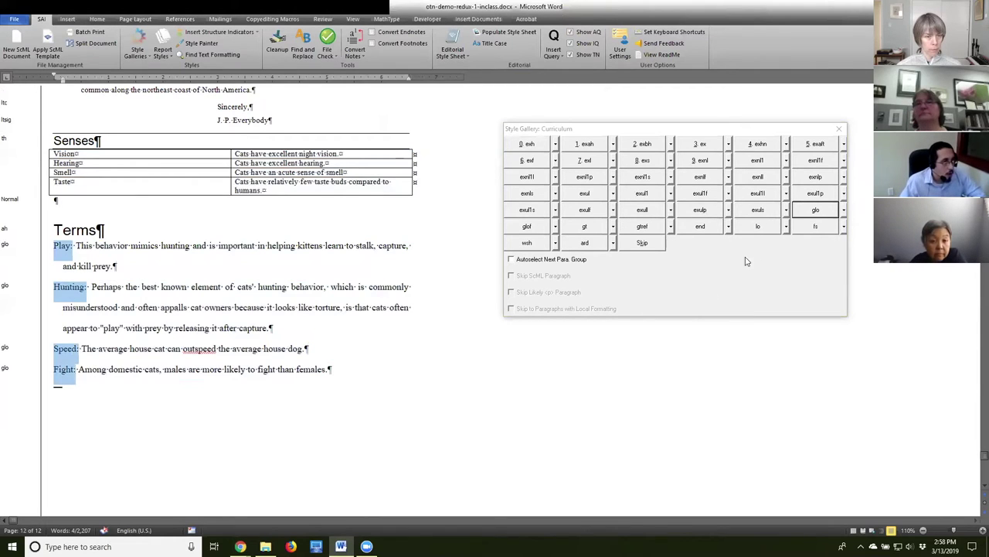
left_click(585, 228)
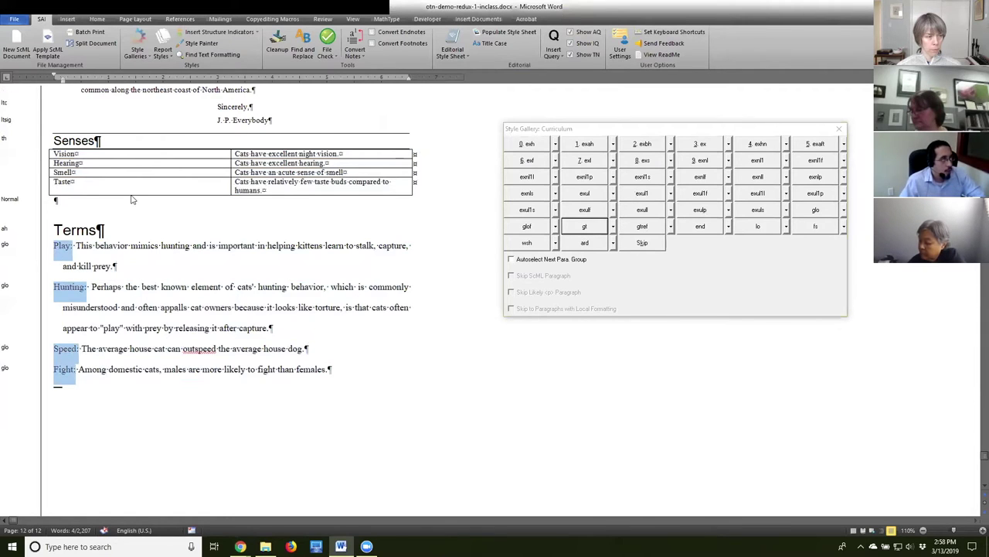
left_click(66, 246)
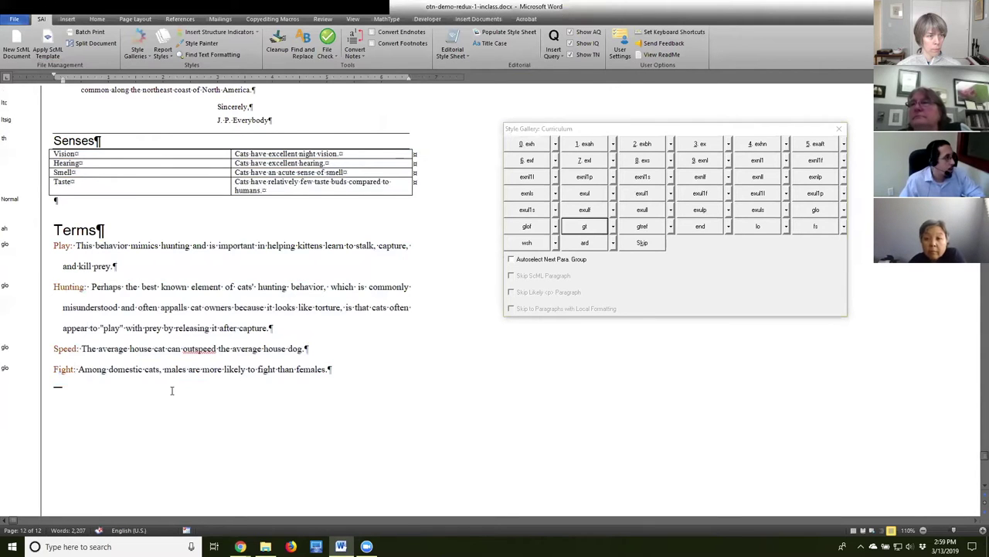
scroll(230, 379, "up", 5)
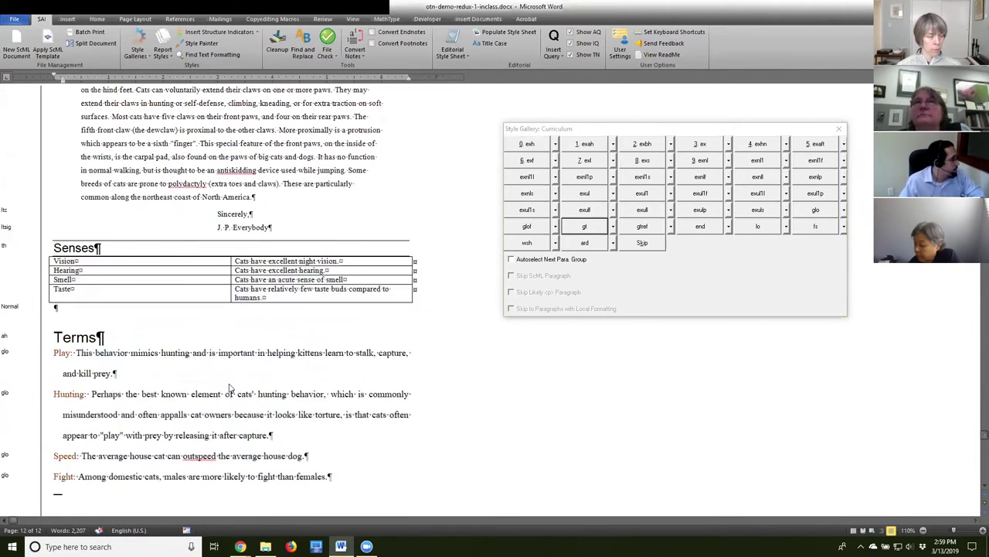
Select the Man: and Cat: speaker labels throughout the cat–man dialogue.
scroll(228, 388, "up", 20)
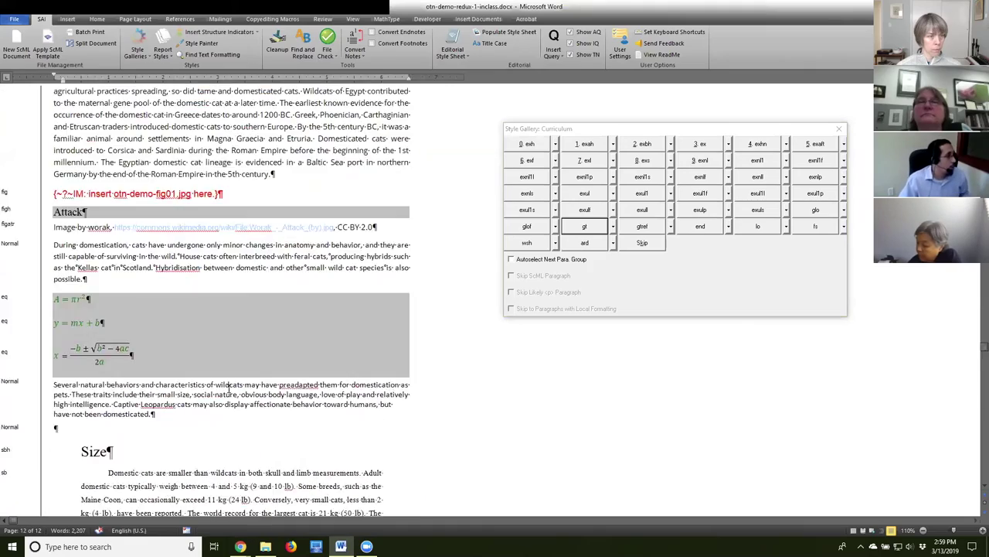
scroll(229, 388, "up", 20)
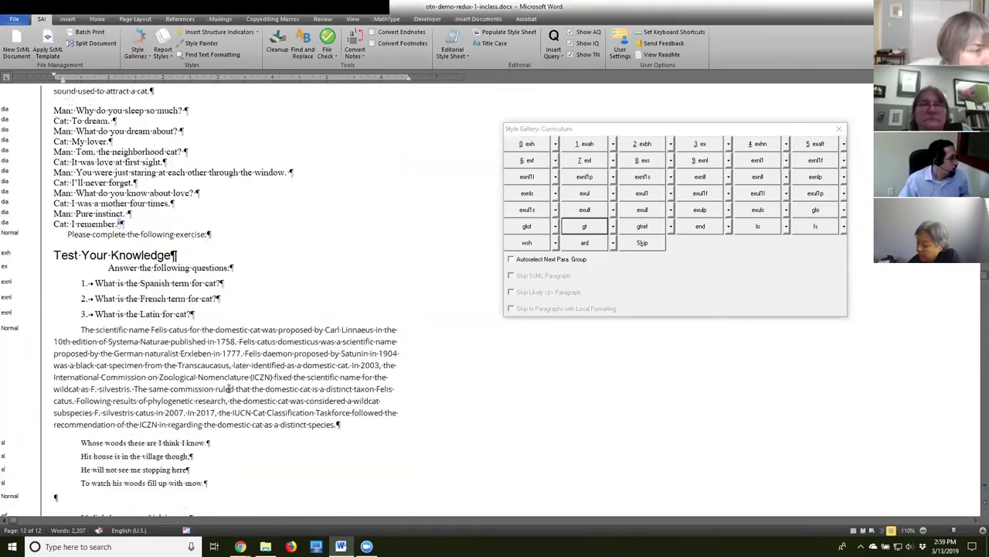
scroll(133, 343, "down", 1)
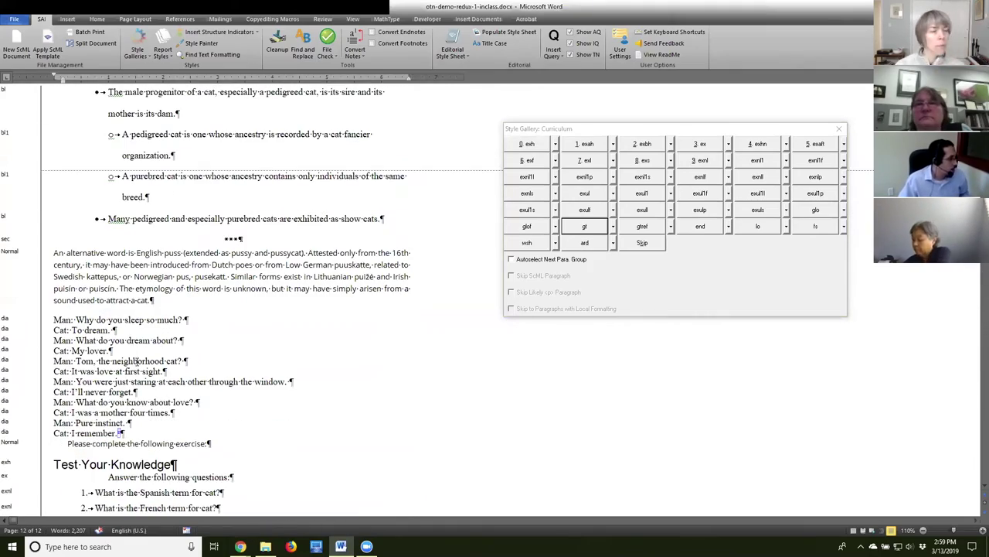
scroll(63, 258, "down", 1)
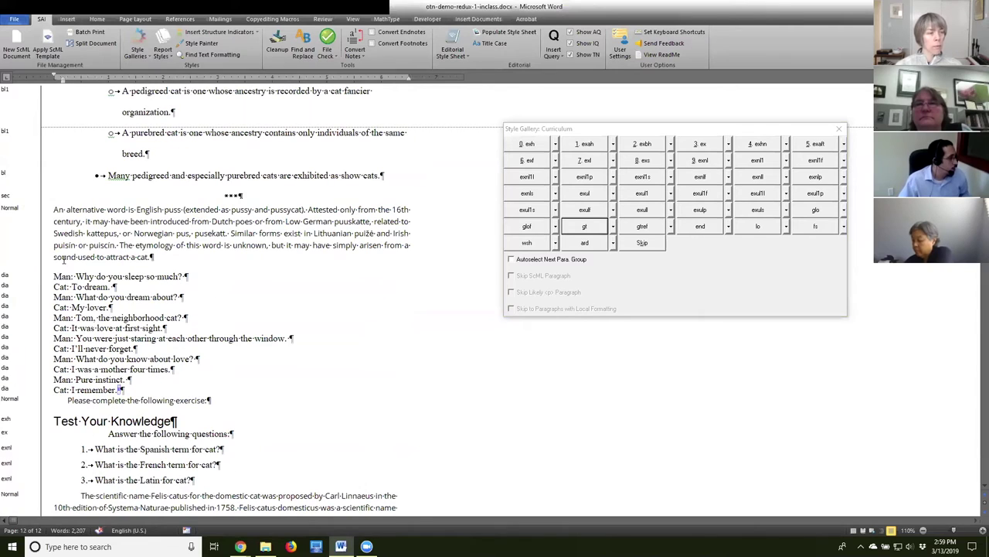
left_click(52, 276)
left_click(55, 276)
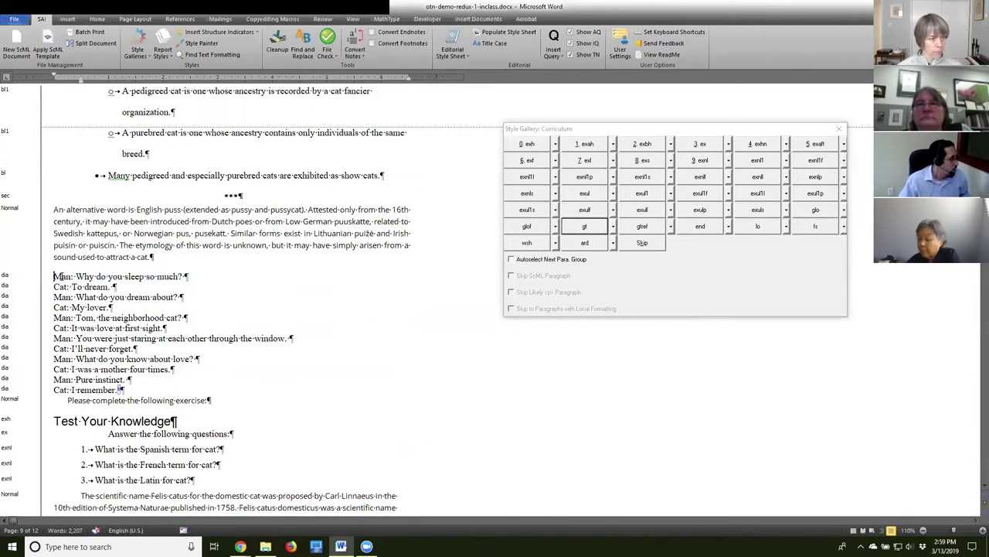
left_click_drag(55, 276, 74, 390)
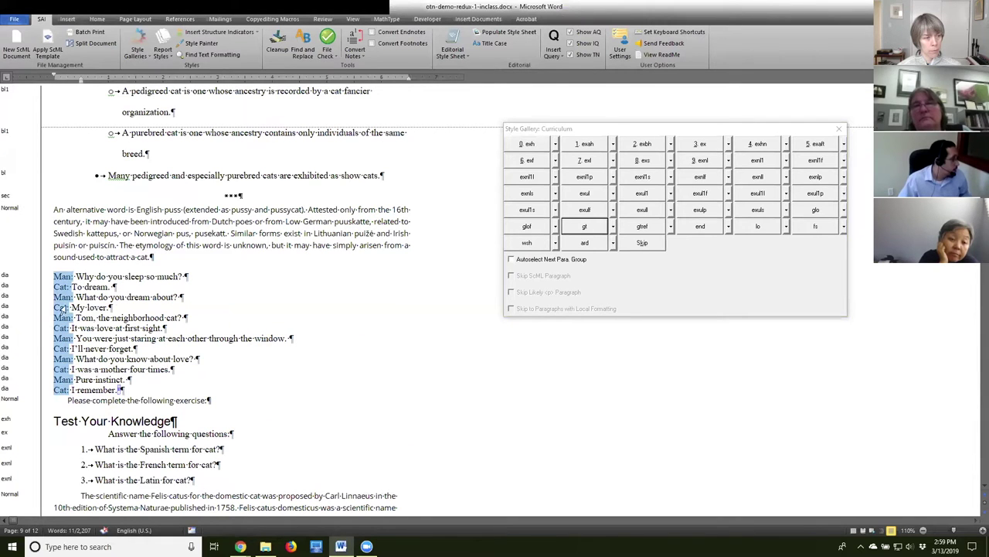
left_click(137, 50)
Apply the Dialogue gallery's 6. dispk style to the labels, then close the Dialogue and Curriculum palettes.
left_click(166, 92)
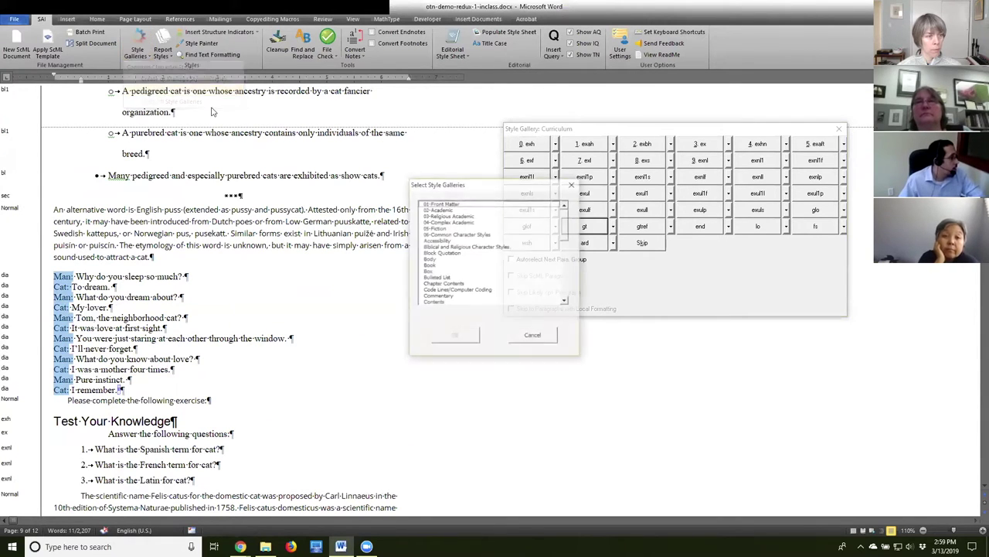
left_click_drag(566, 223, 566, 240)
left_click(441, 272)
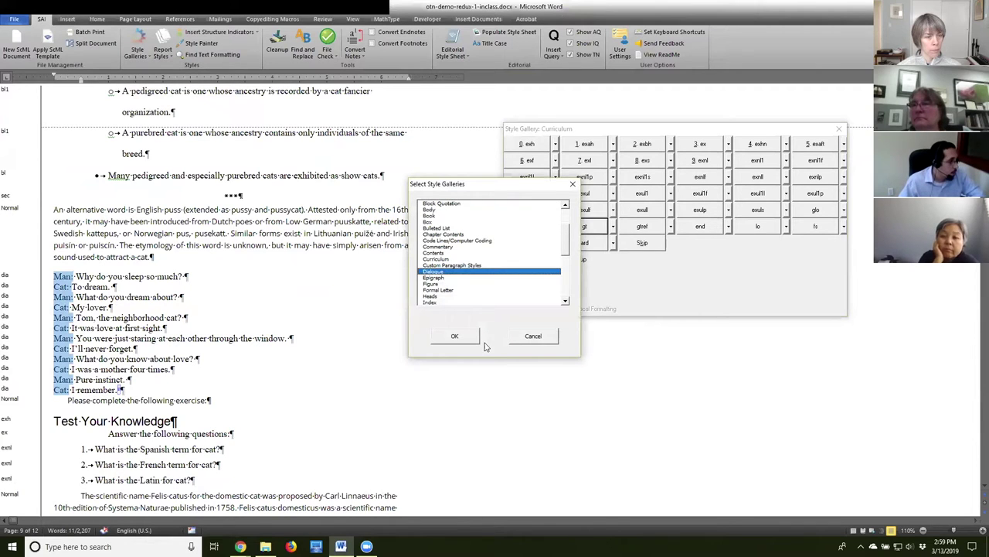
left_click(455, 338)
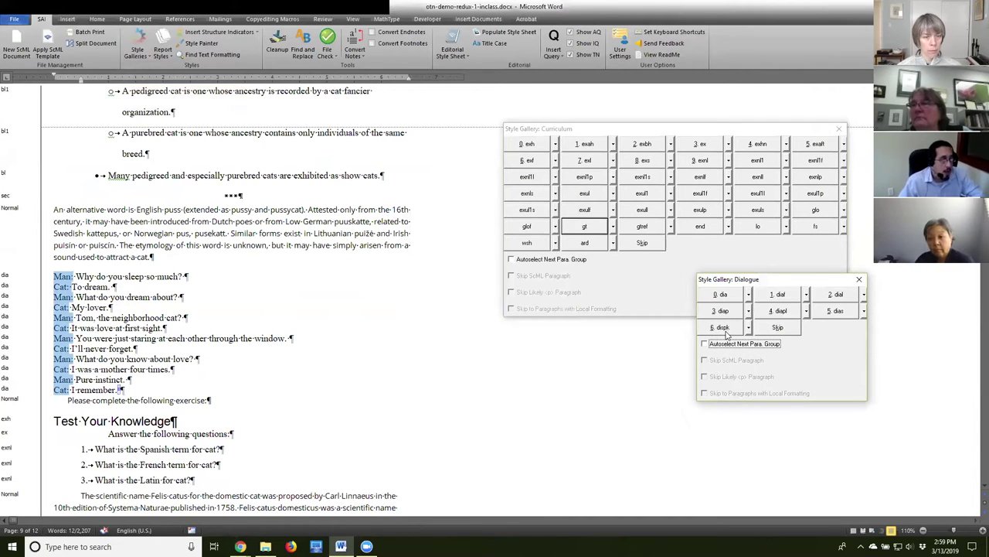
left_click(722, 327)
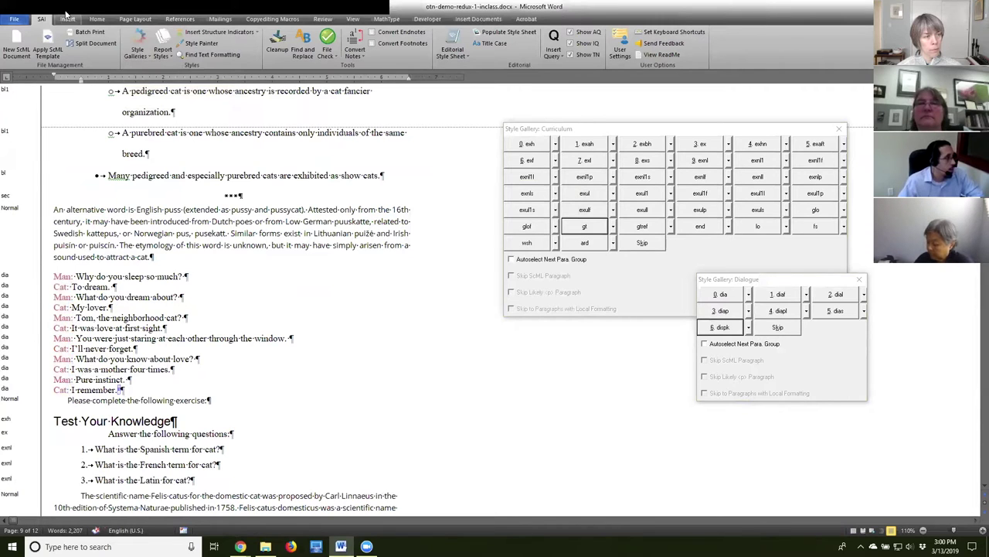
left_click(860, 280)
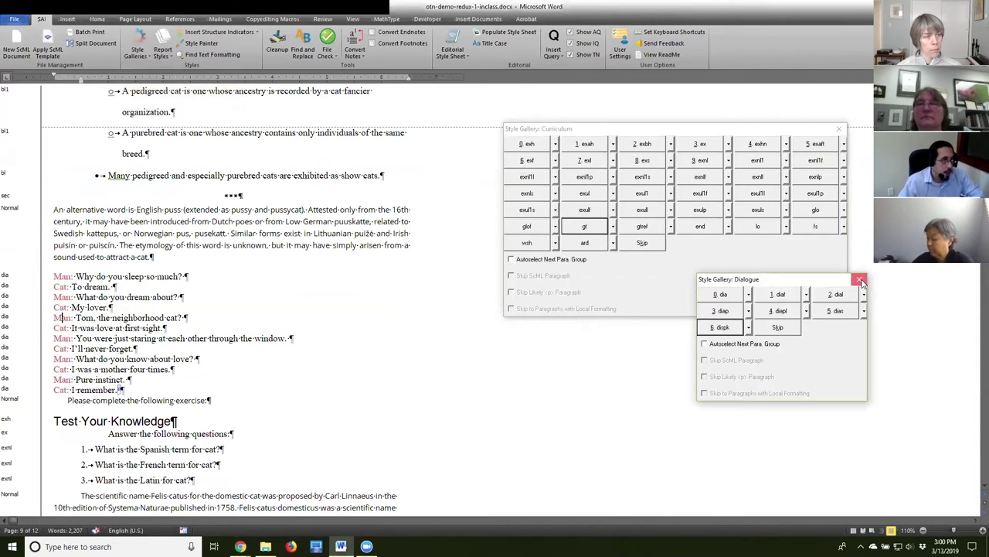
left_click(841, 130)
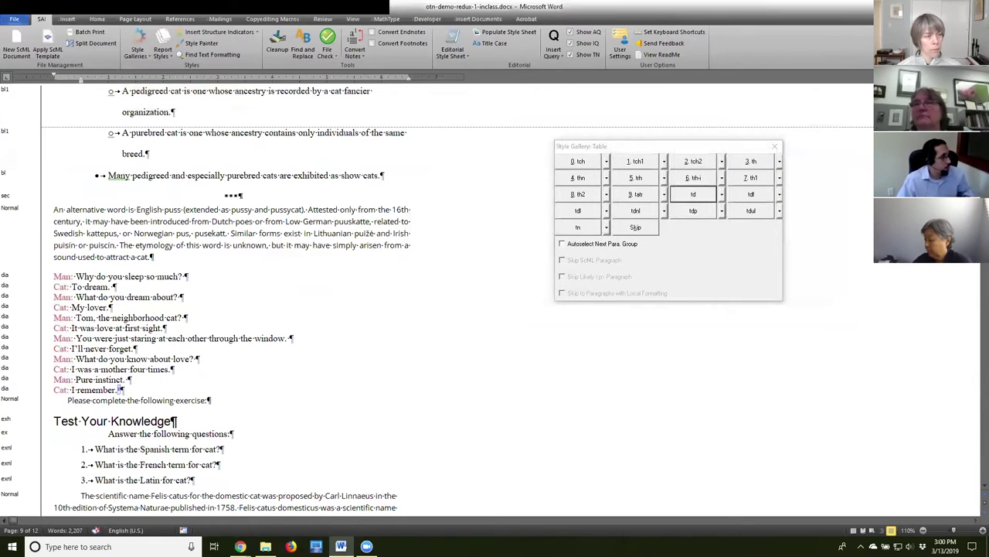
Close the Table Style Gallery, check the first dialogue line's styling, and switch to Chrome.
left_click(773, 147)
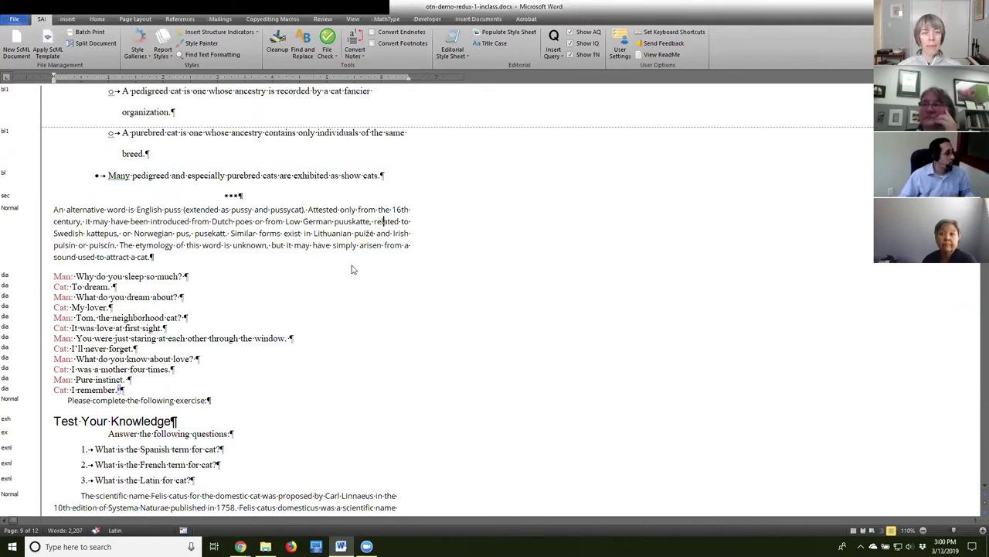
triple_click(274, 276)
left_click(313, 221)
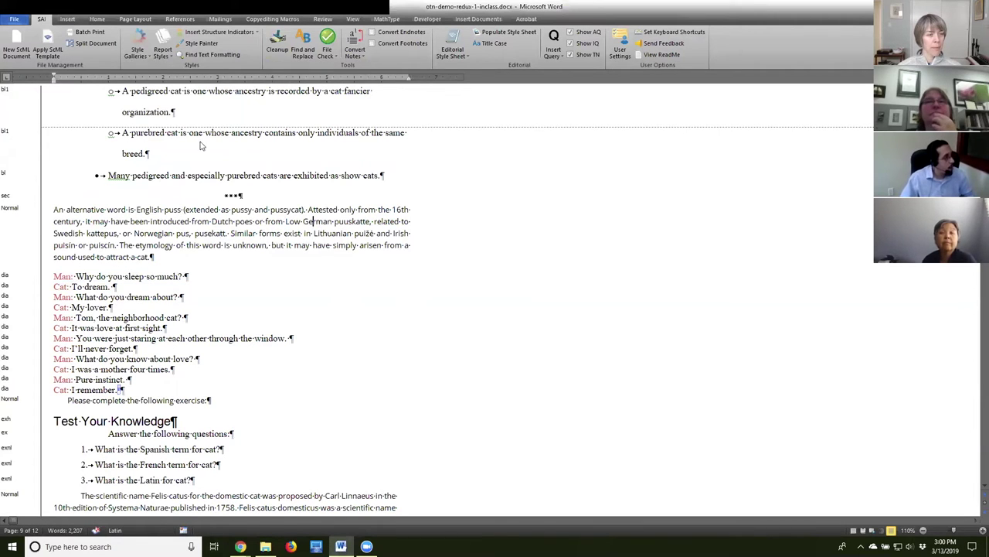
key("alt+Tab")
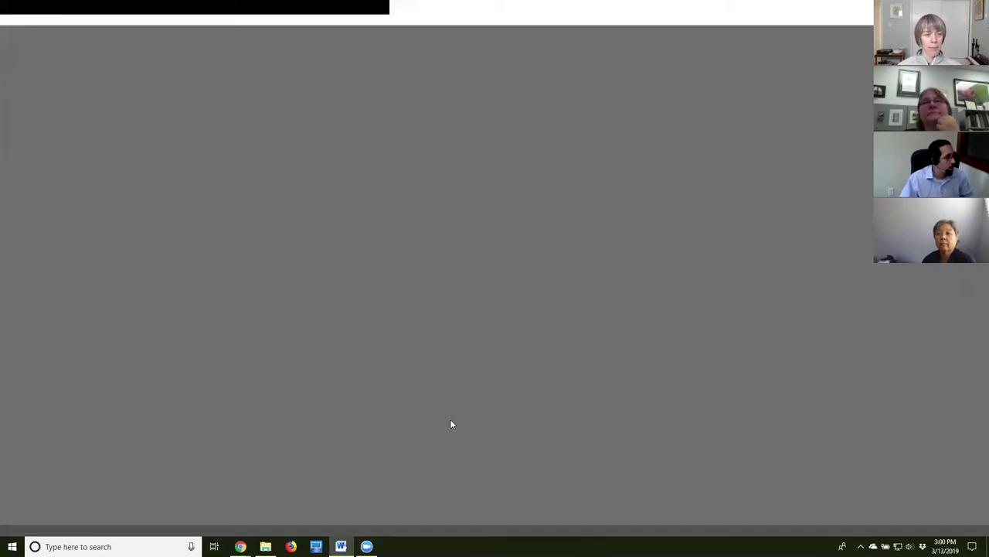
Open the otn project from the Digital Hub list, see it has no files, and come back.
left_click(40, 9)
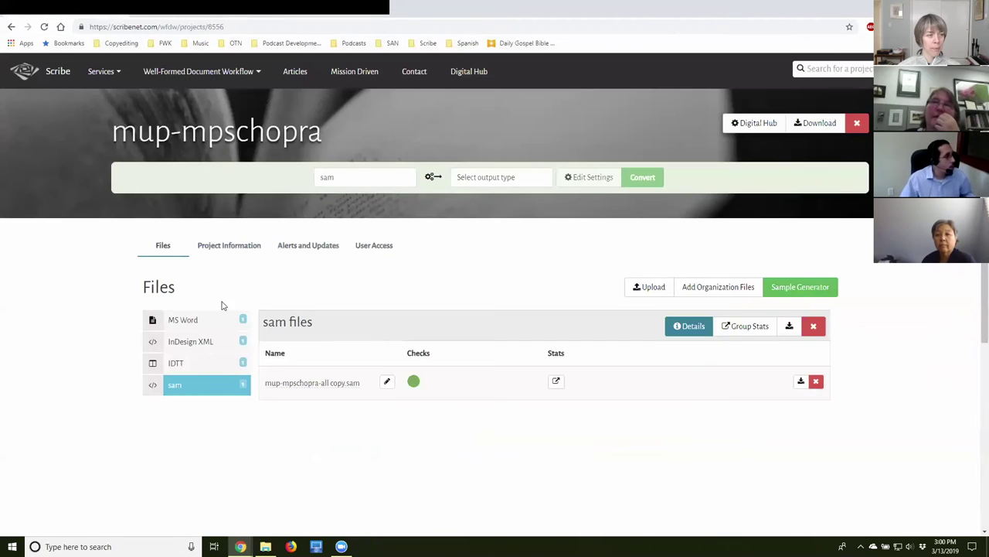
left_click(473, 73)
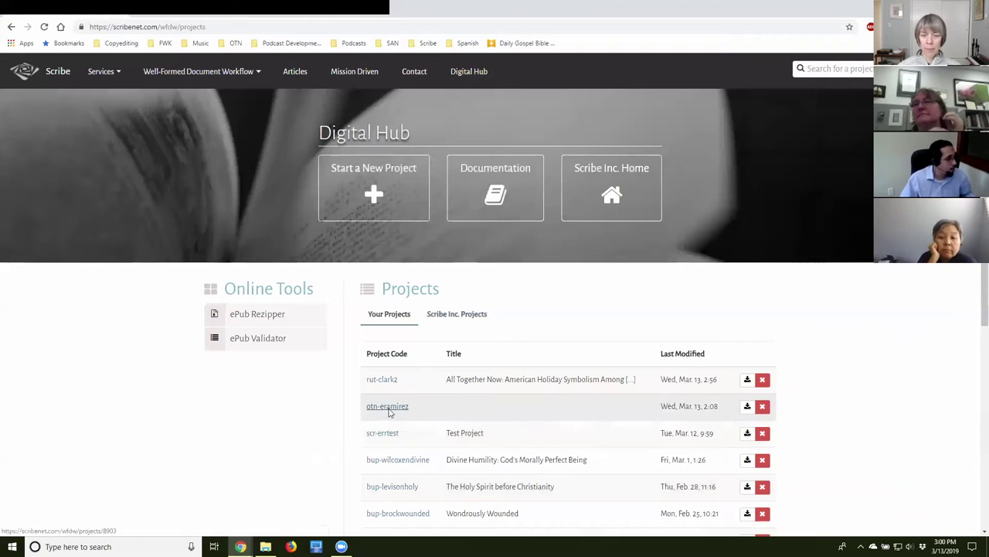
left_click(387, 406)
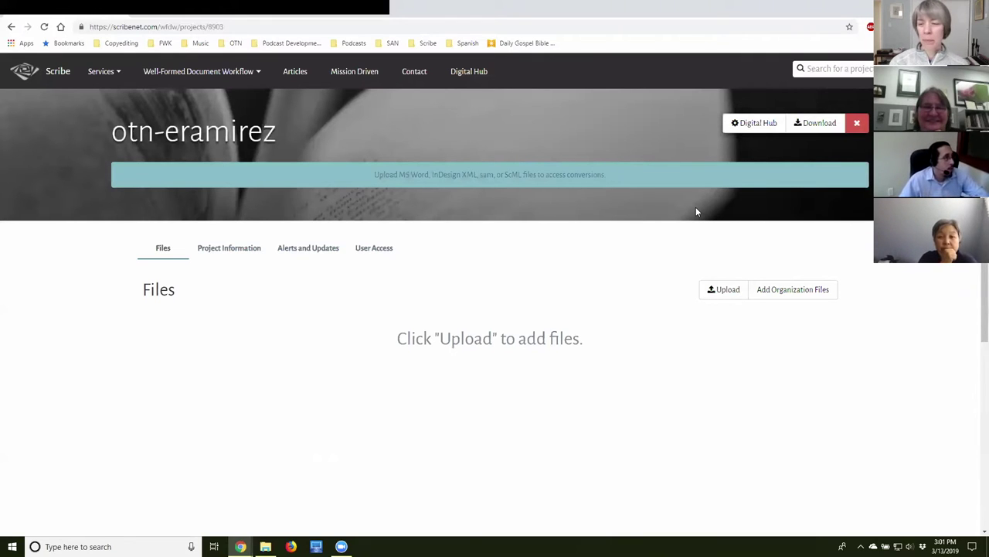
left_click(475, 73)
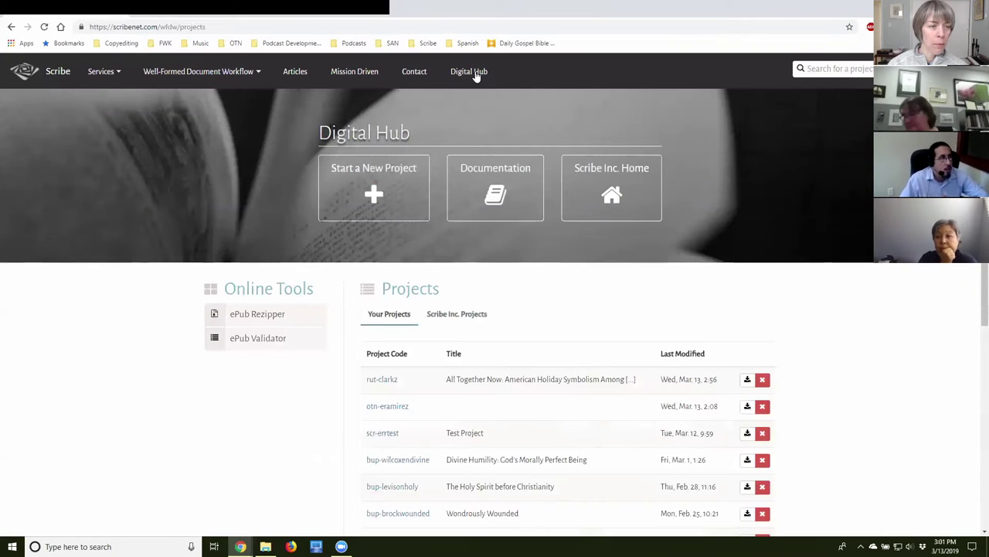
Browse through the Digital Hub documentation page.
left_click(497, 181)
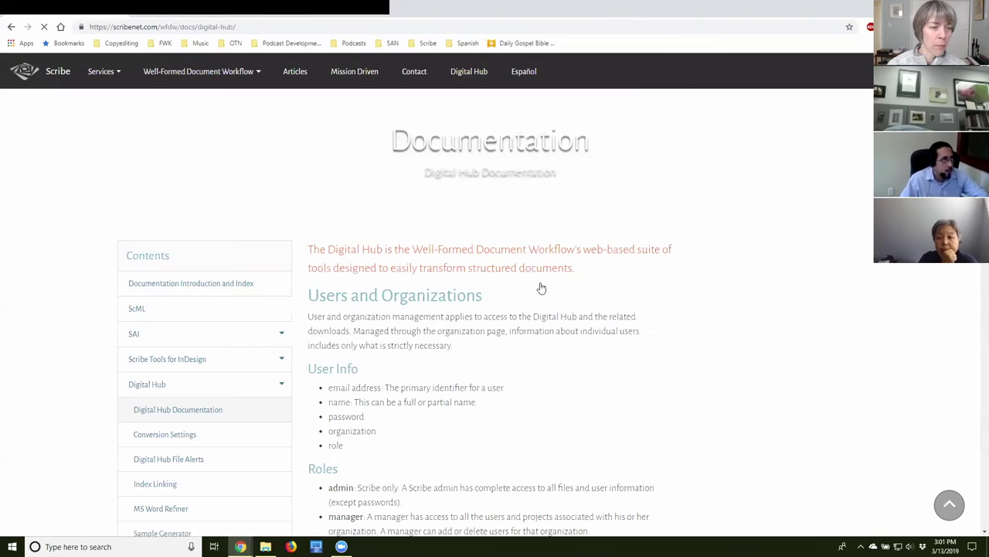
scroll(442, 349, "down", 4)
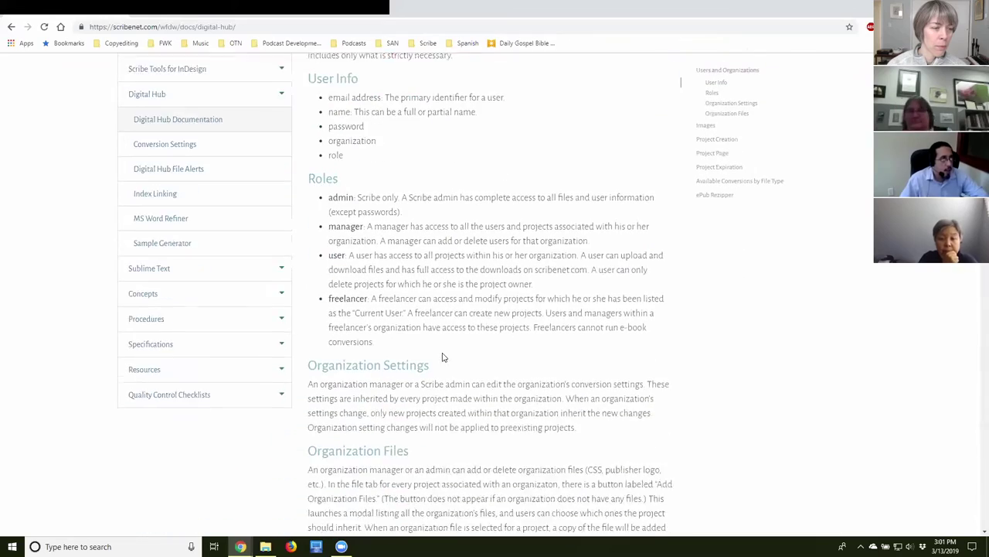
scroll(442, 357, "down", 4)
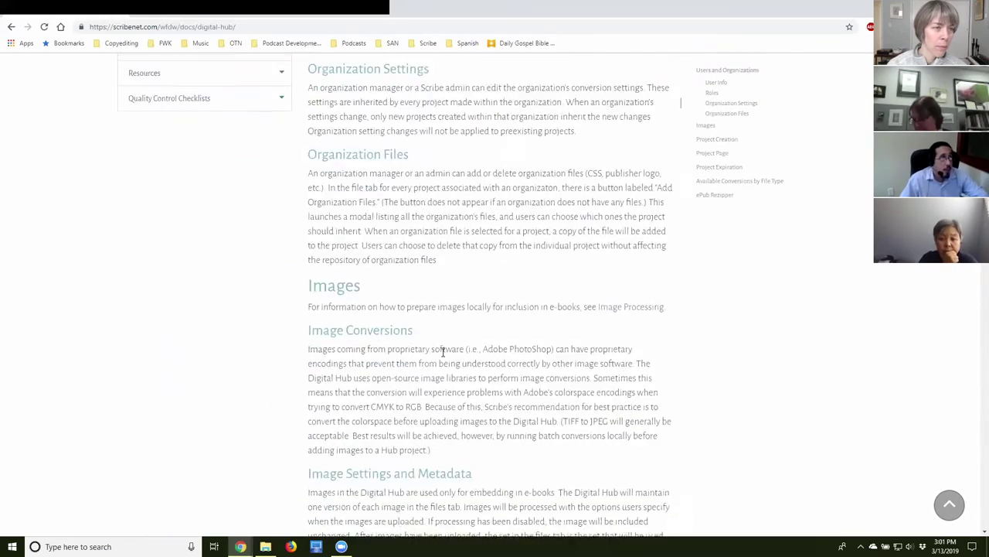
scroll(442, 349, "down", 7)
scroll(442, 350, "down", 5)
scroll(442, 350, "up", 12)
scroll(442, 350, "up", 9)
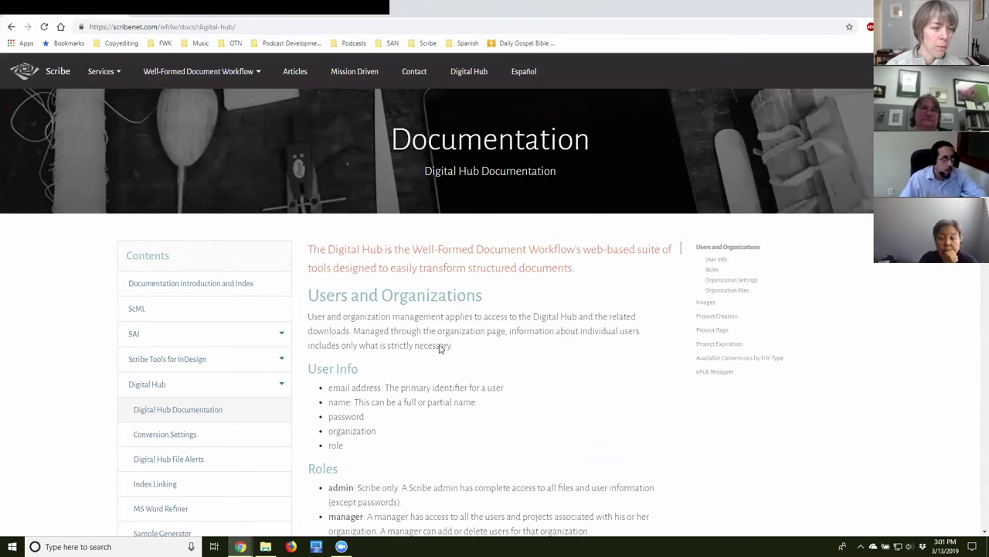
scroll(455, 347, "down", 2)
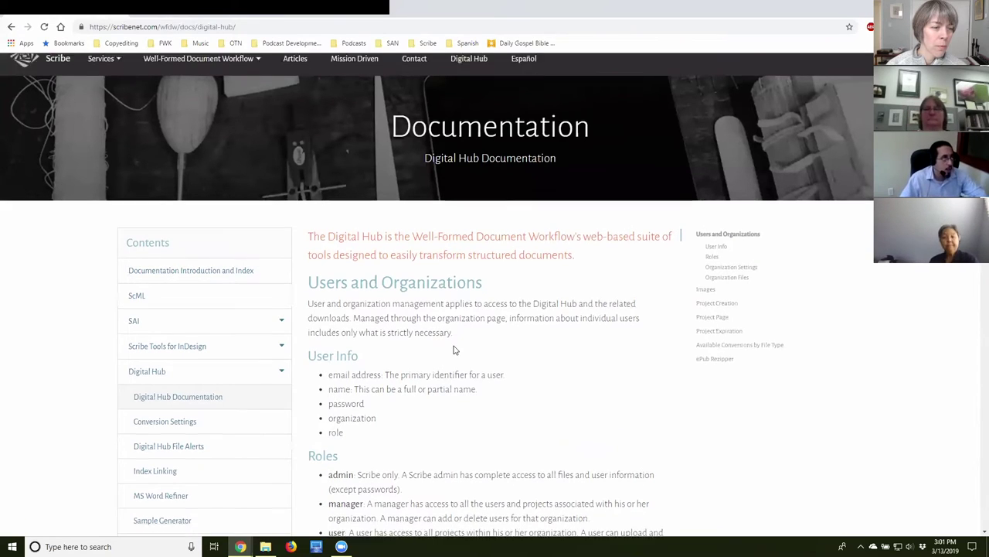
scroll(454, 349, "down", 2)
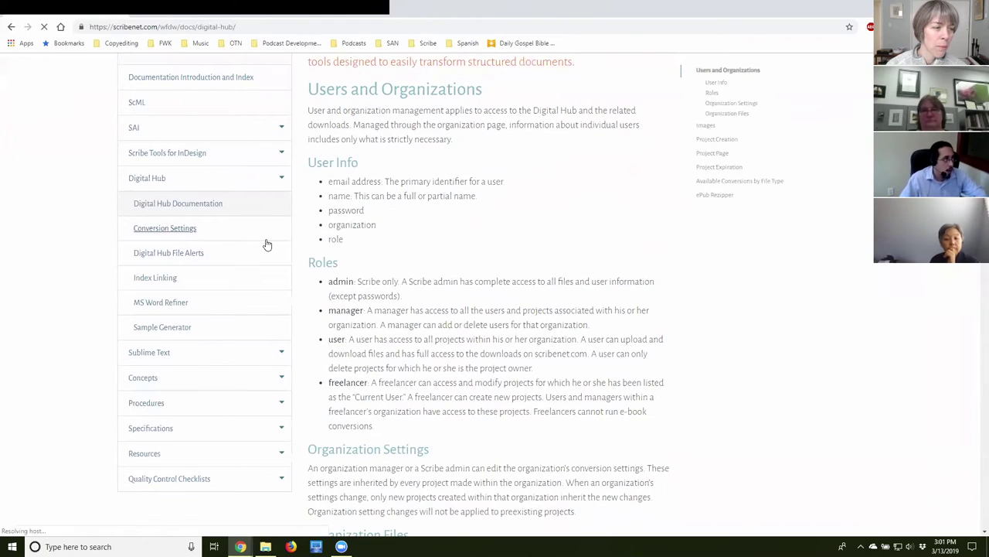
Read the Conversion Settings documentation, then return to the Digital Hub projects list.
left_click(232, 236)
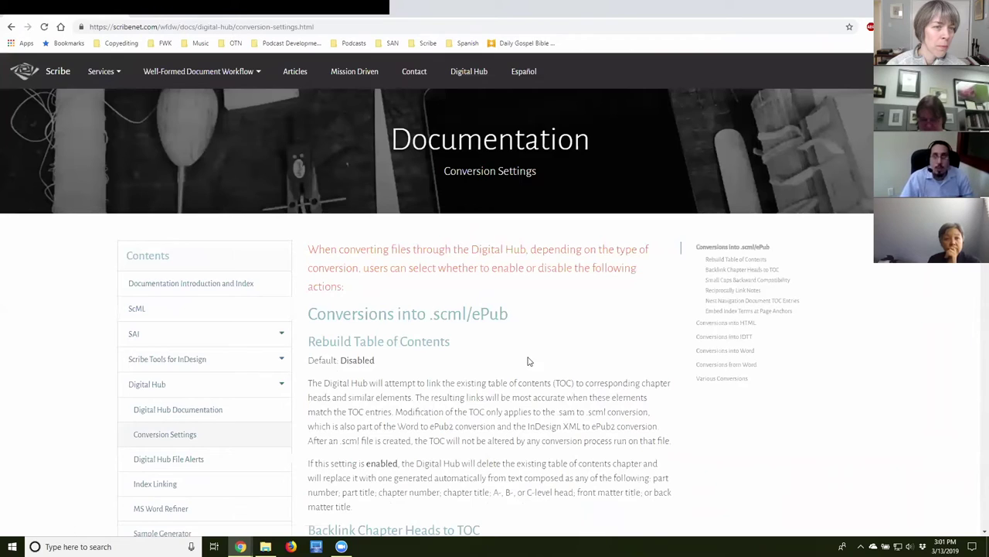
scroll(529, 357, "down", 2)
scroll(550, 300, "up", 2)
scroll(482, 238, "up", 1)
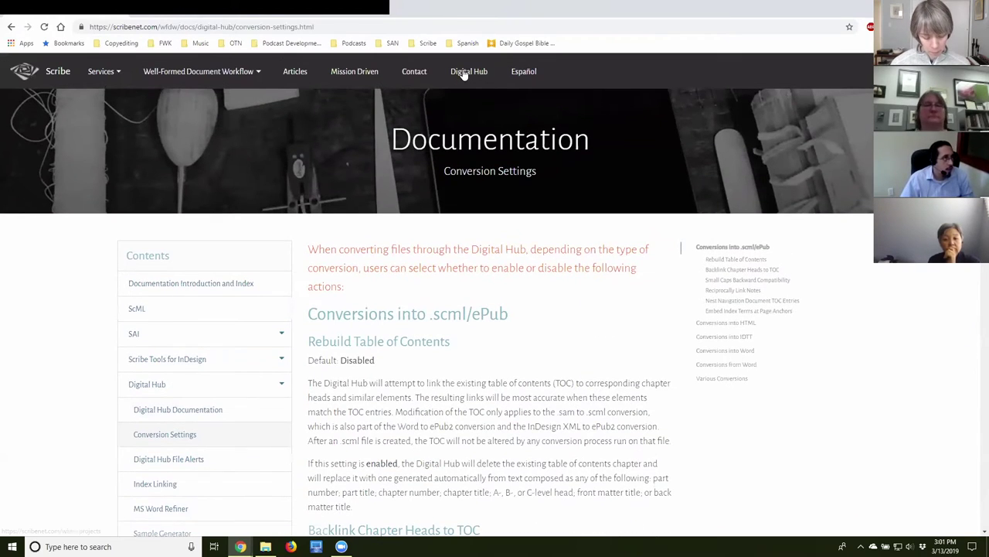
left_click(463, 71)
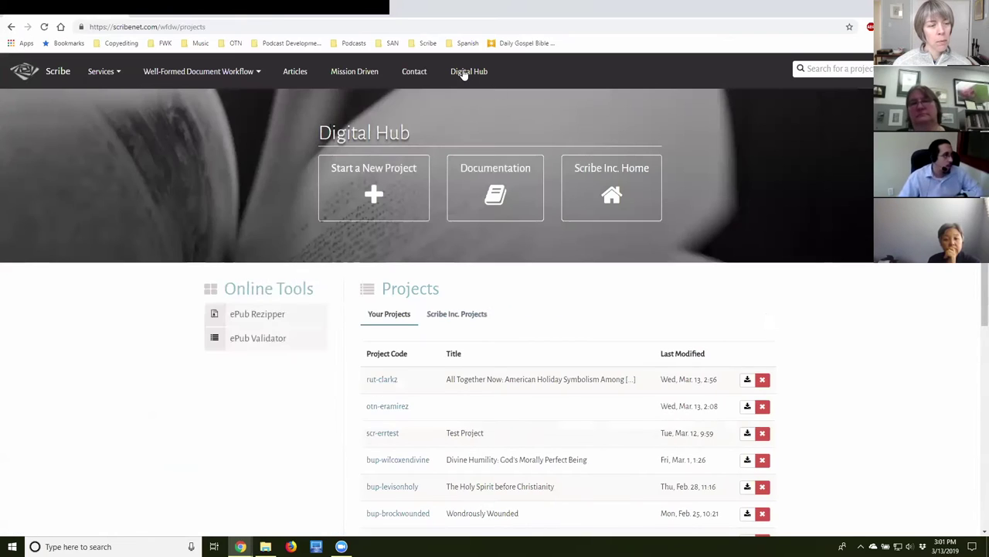
left_click(394, 408)
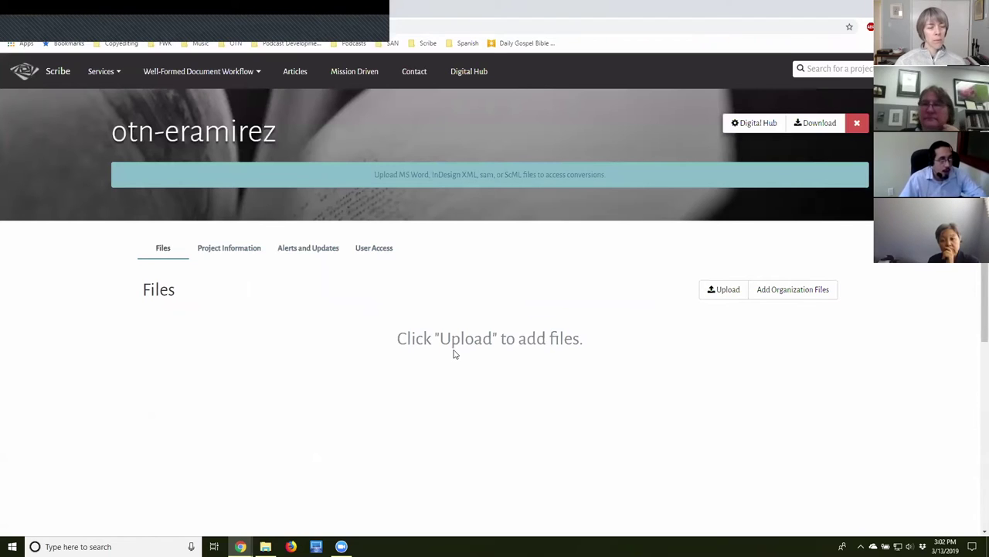
left_click_drag(408, 338, 583, 353)
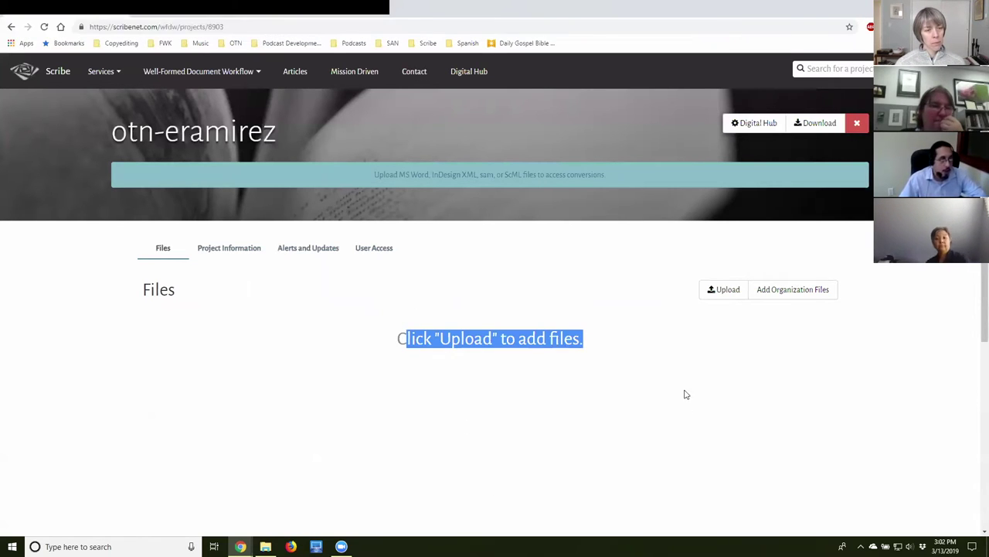
left_click(724, 292)
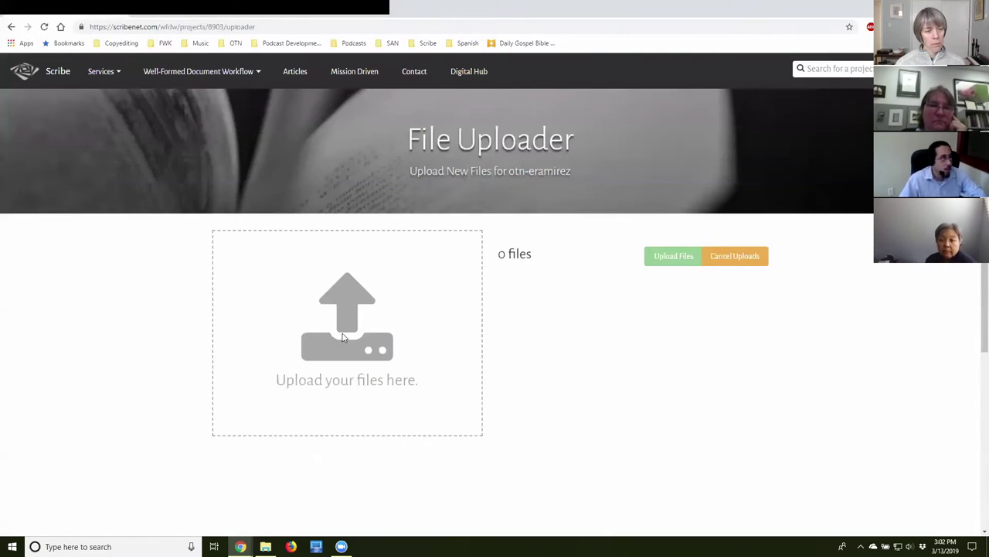
left_click(375, 309)
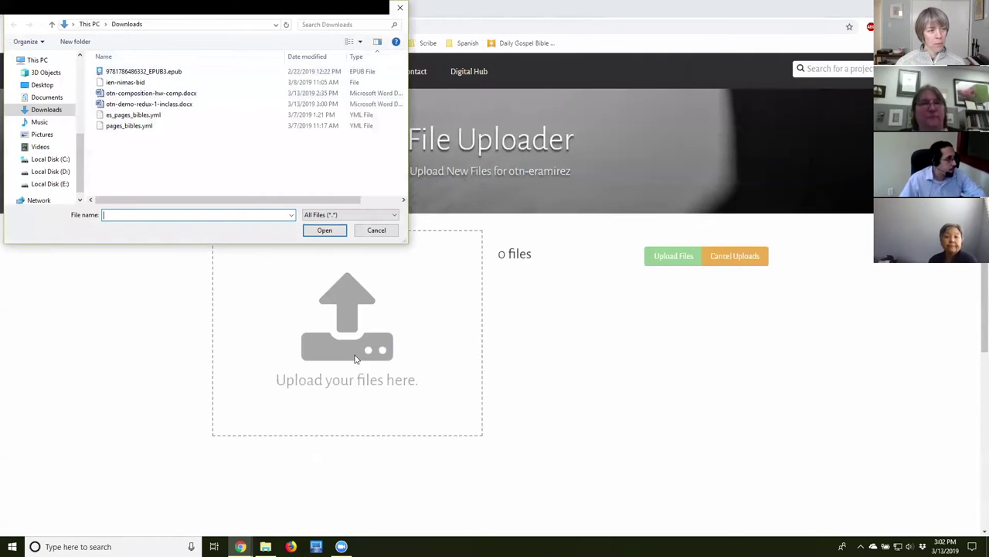
Queue otn-demo-redux-1-inclass.docx from Downloads in the uploader.
left_click(176, 103)
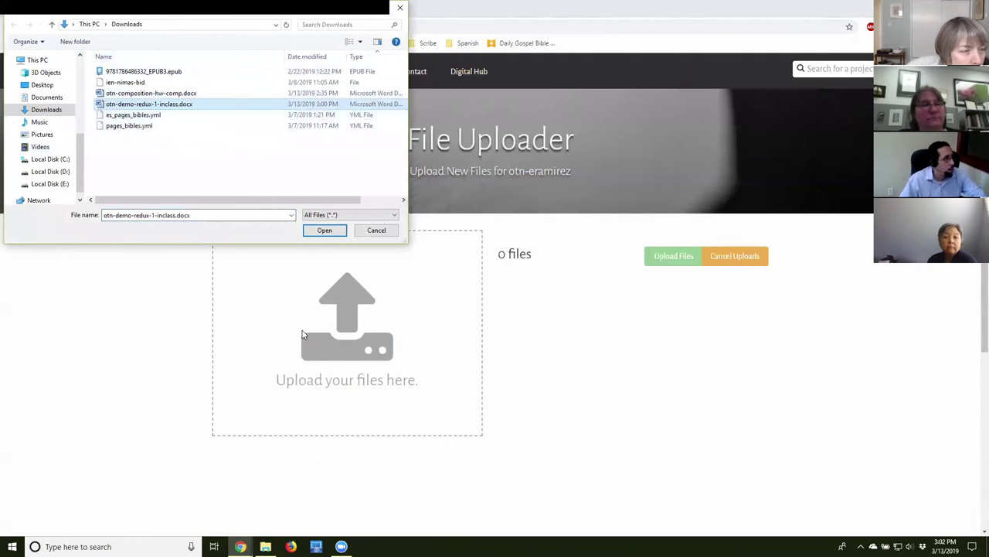
left_click(324, 230)
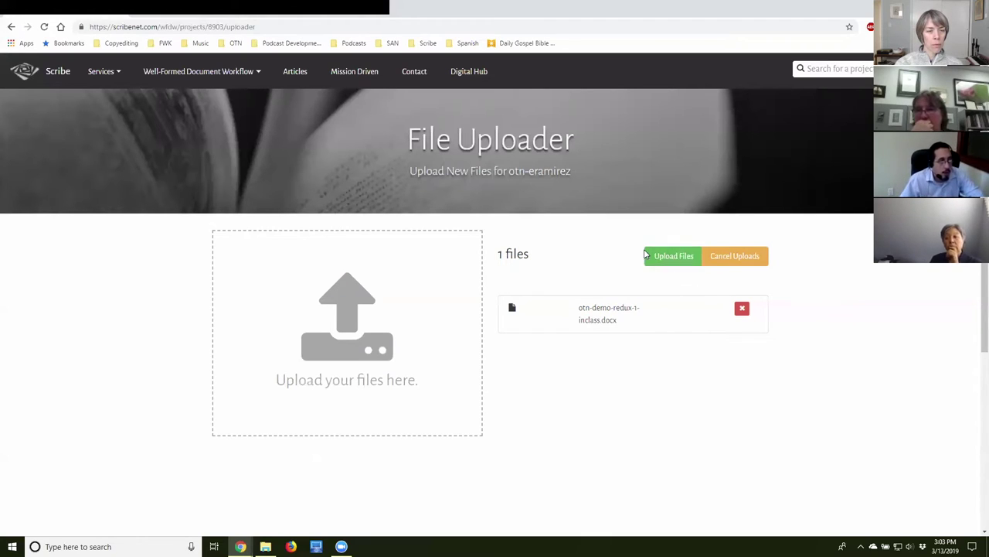
Upload the queued manuscript and show the project's MS Word files.
left_click(657, 260)
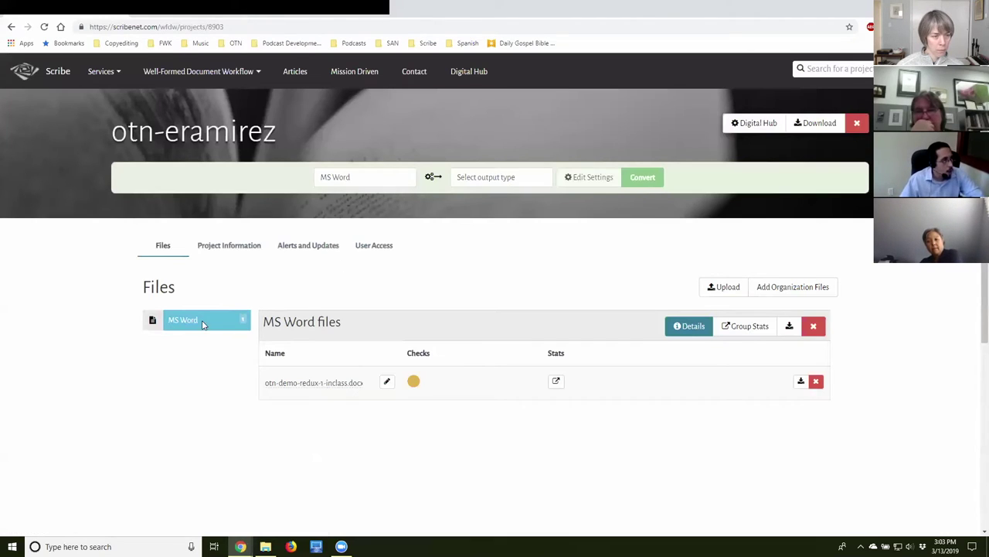
left_click_drag(156, 287, 172, 323)
left_click(143, 288)
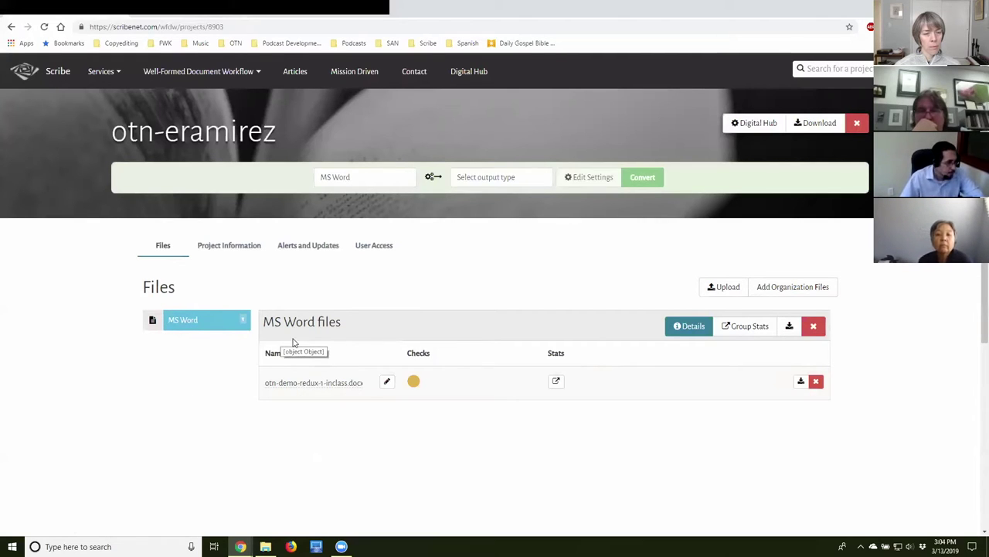
Switch the file listing between Details (size, origin, modified date) and Checks and Stats views.
left_click(690, 328)
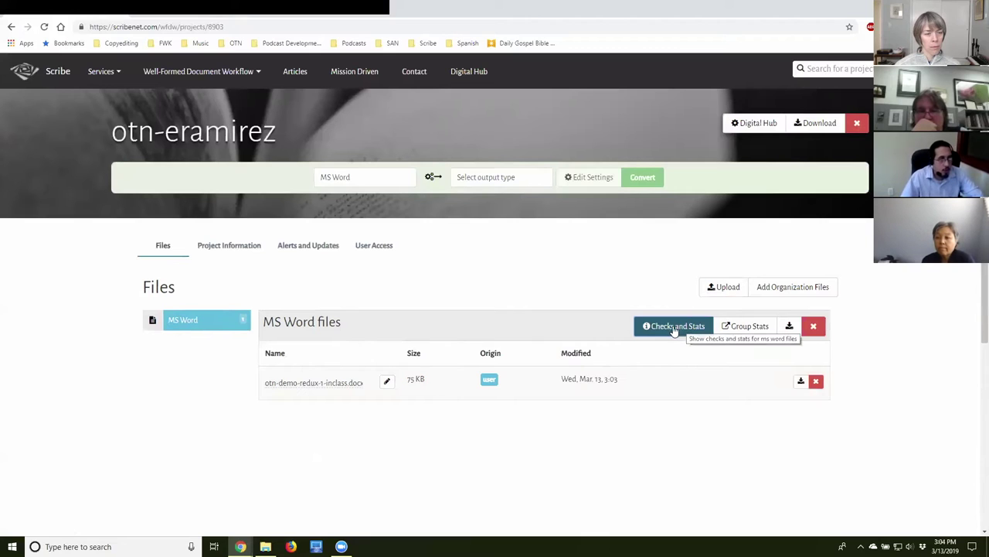
left_click(691, 334)
left_click(692, 333)
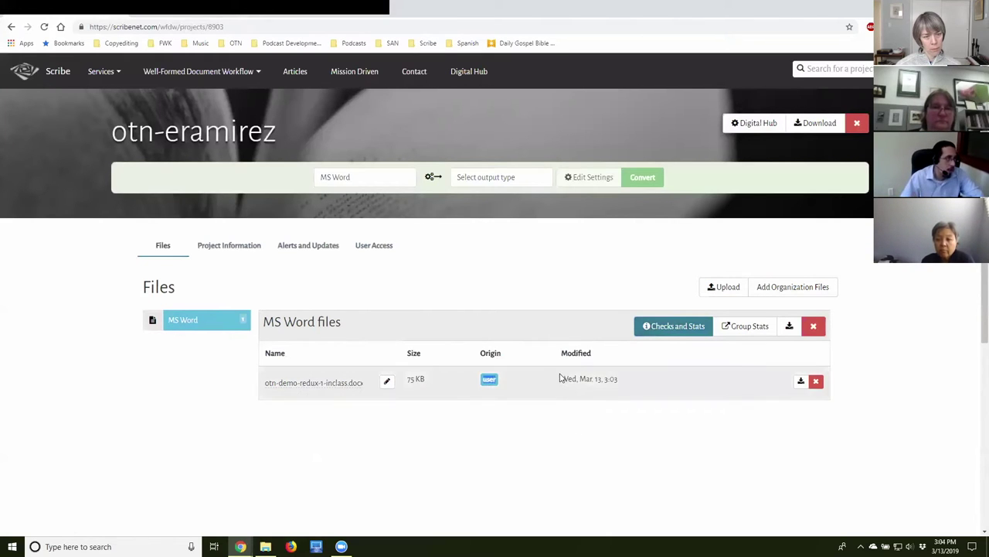
left_click_drag(559, 378, 671, 384)
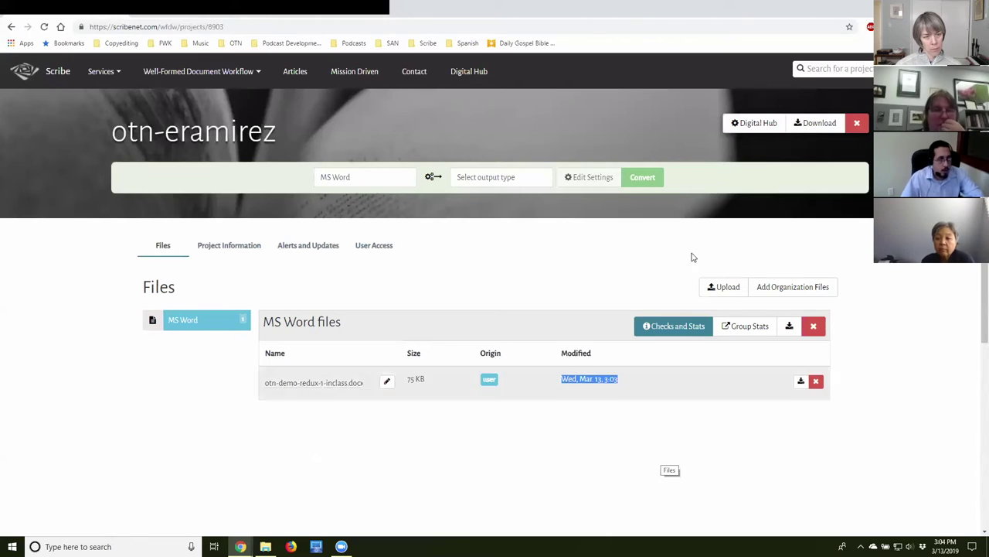
left_click(671, 327)
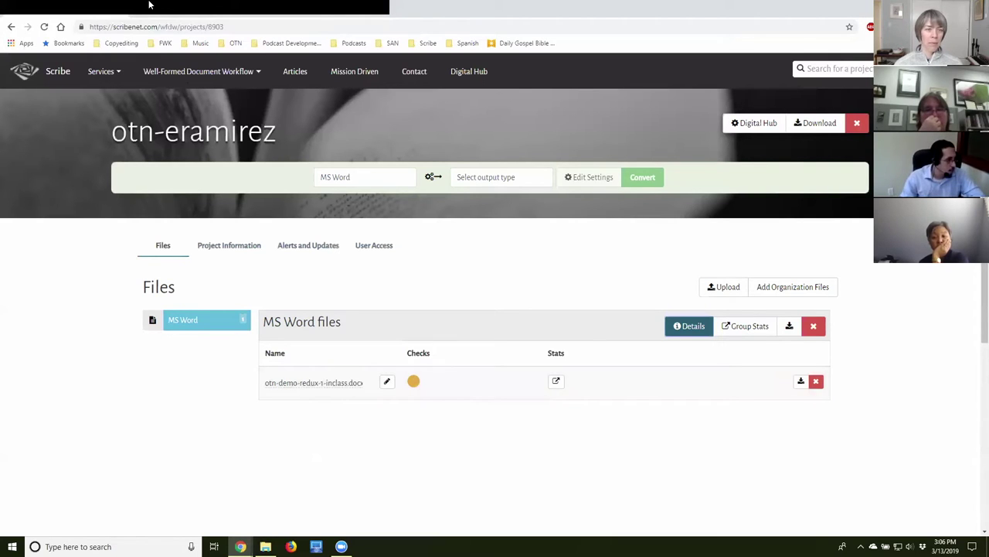
left_click(579, 178)
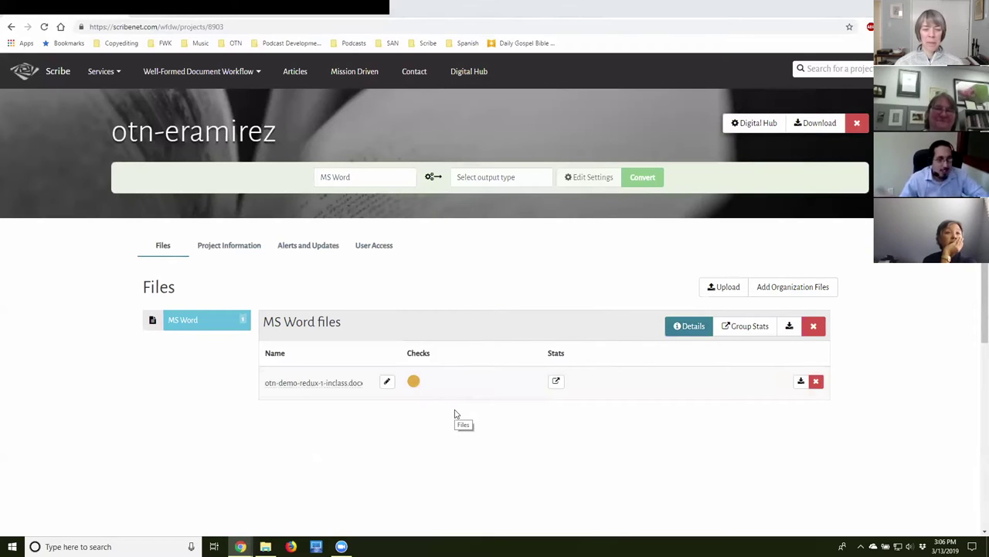
left_click(414, 381)
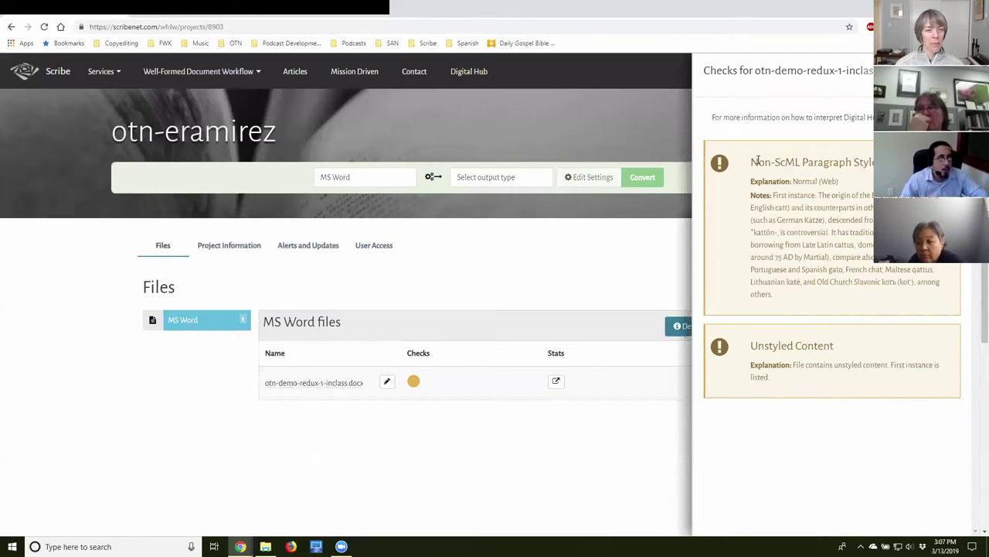
triple_click(836, 160)
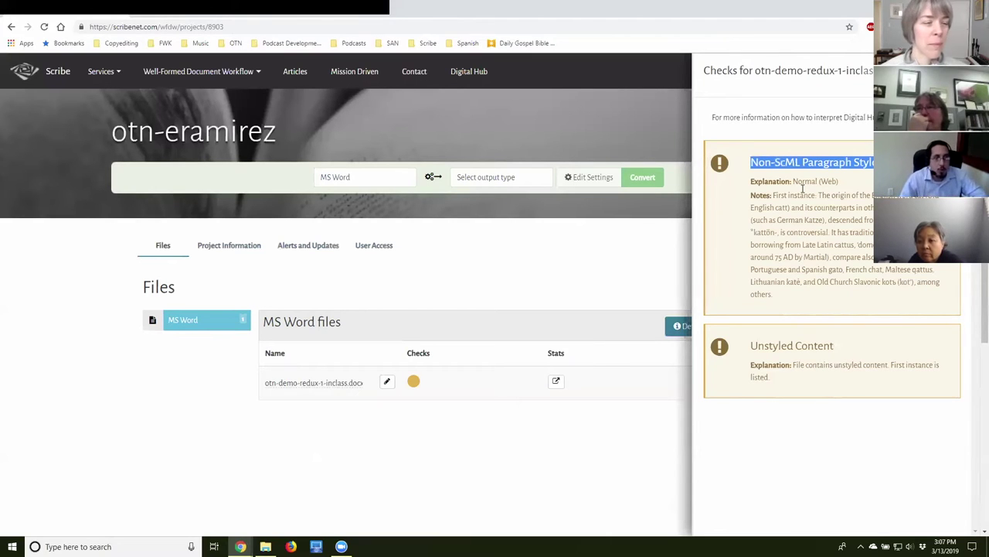
left_click_drag(796, 181, 837, 180)
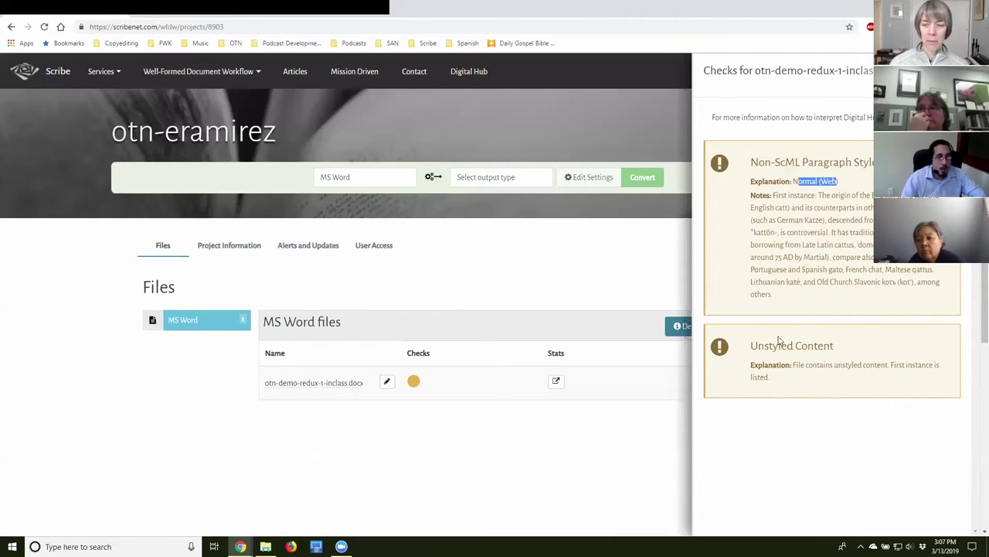
left_click(781, 424)
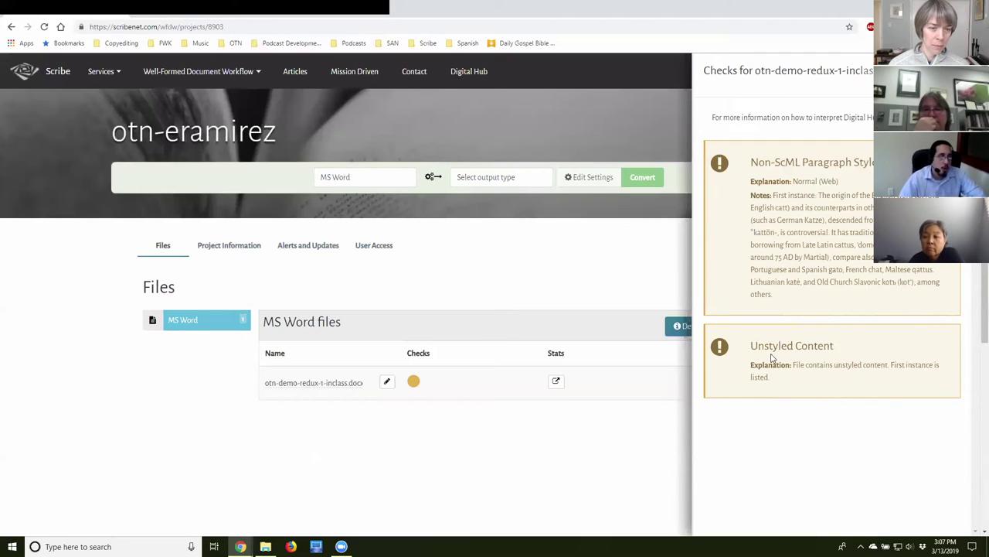
left_click_drag(770, 347, 766, 363)
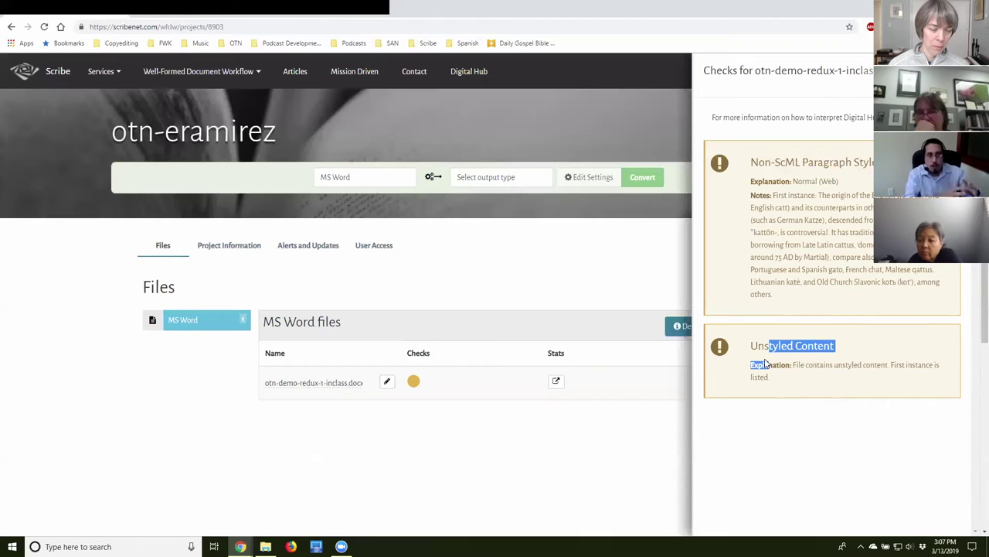
left_click_drag(766, 363, 770, 364)
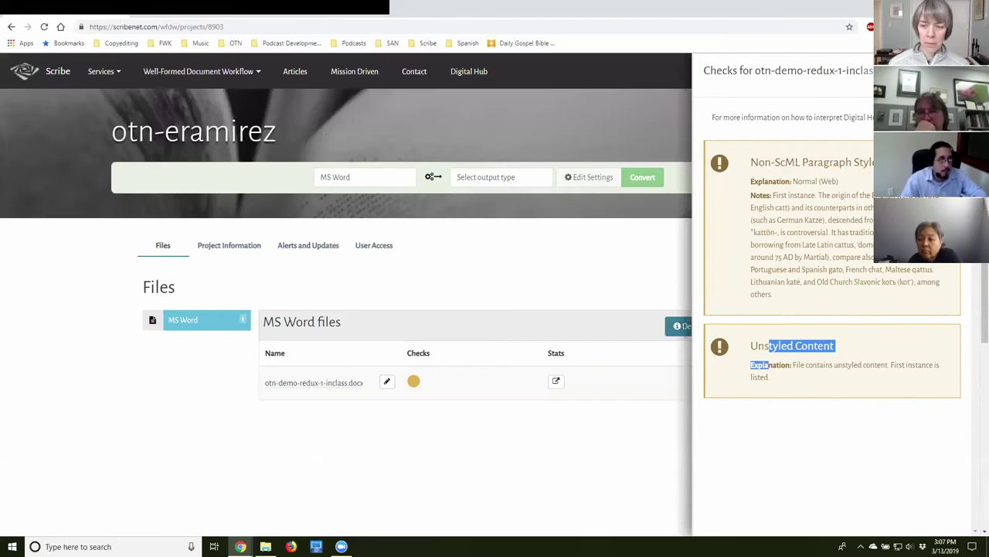
left_click(573, 332)
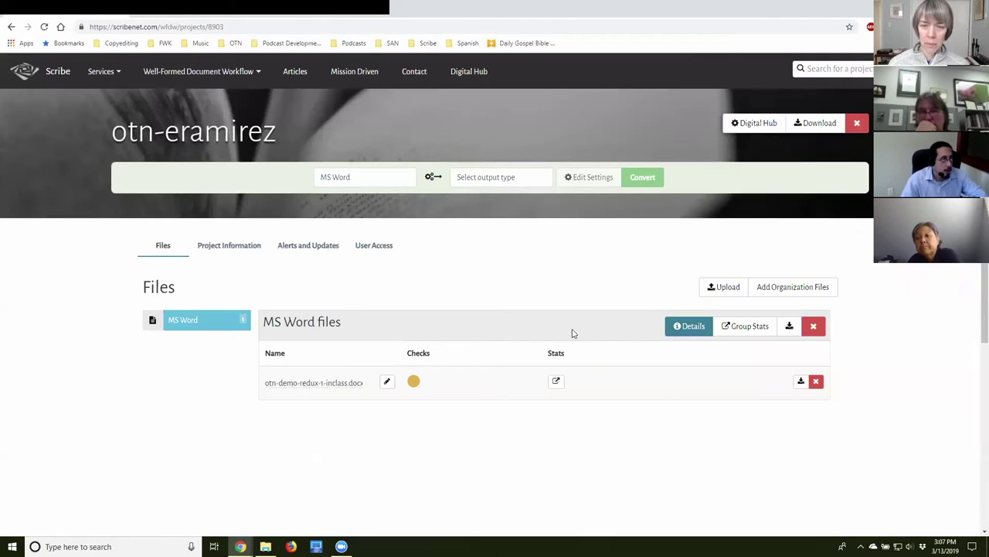
Open the manuscript statistics and check its 2078 words, 13278 characters and Normal (Web) style.
left_click(556, 383)
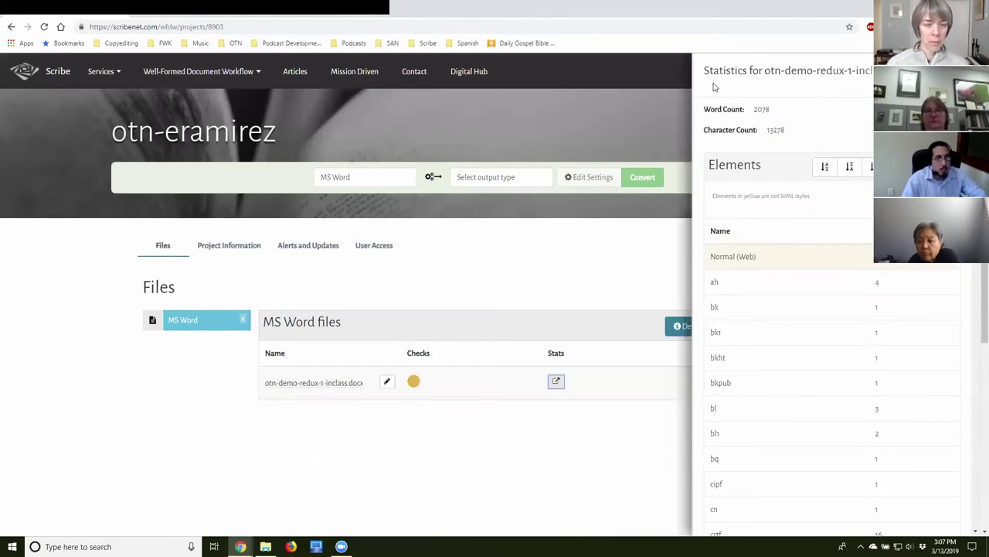
triple_click(725, 111)
left_click_drag(771, 130, 785, 131)
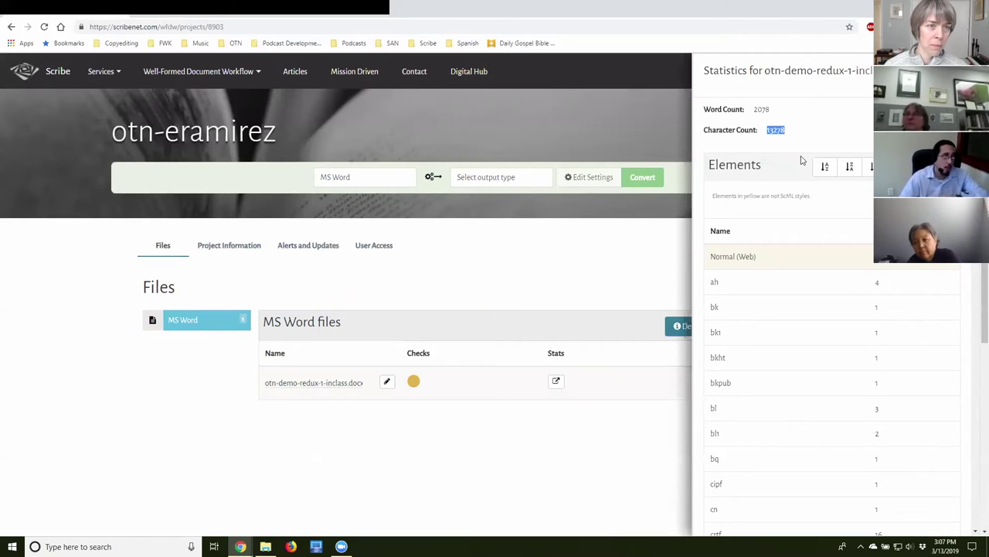
scroll(756, 231, "down", 1)
scroll(738, 170, "down", 10)
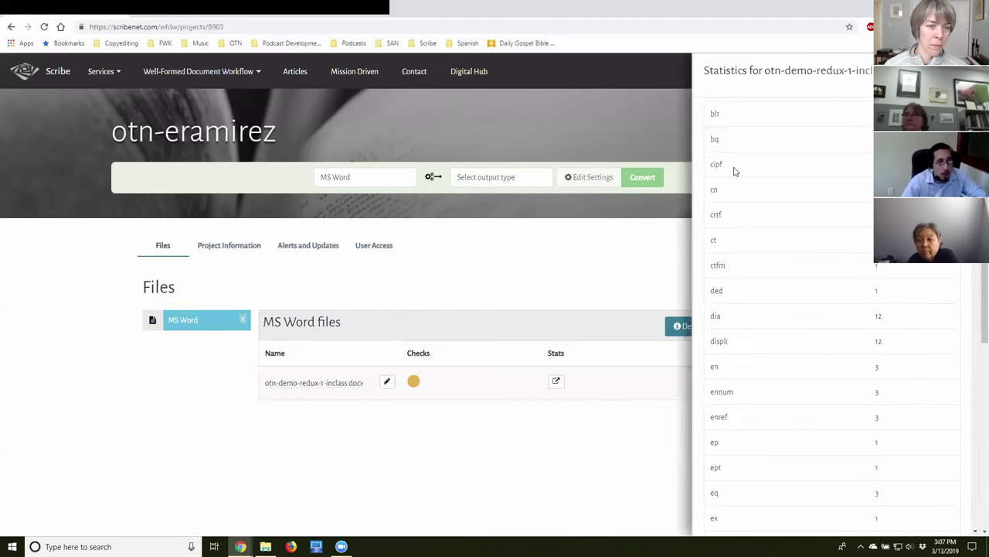
scroll(735, 181, "down", 5)
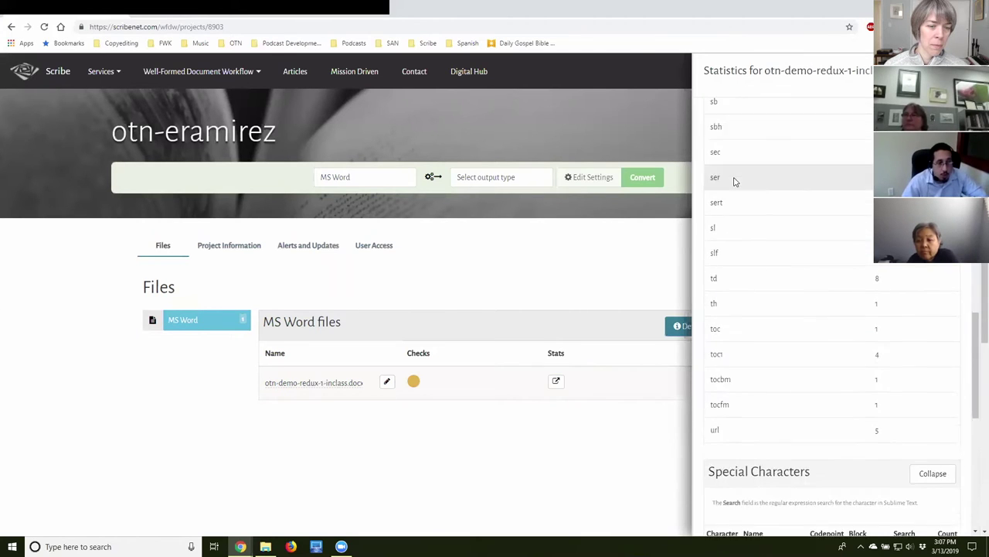
scroll(744, 289, "up", 8)
scroll(745, 289, "up", 8)
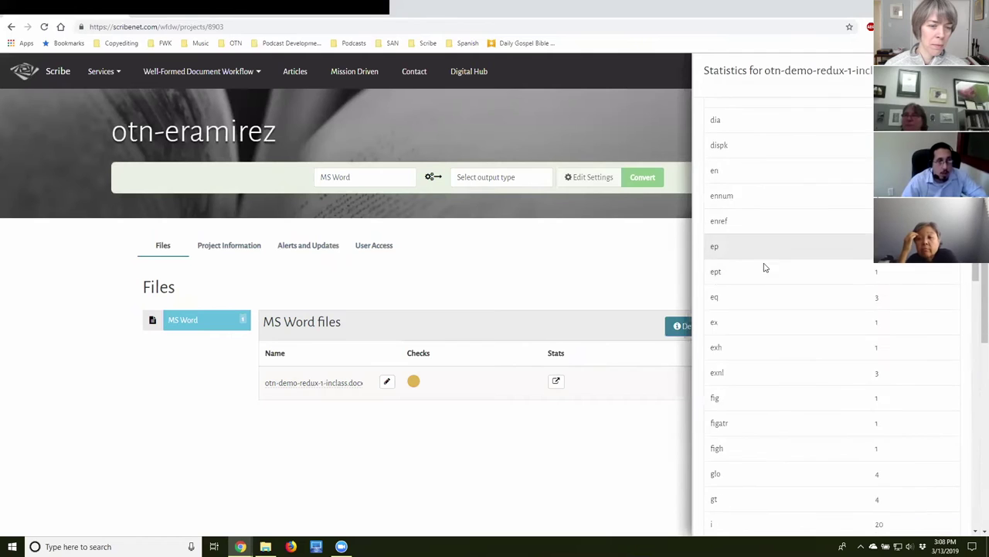
left_click_drag(714, 205, 853, 196)
left_click(773, 198)
left_click(727, 205)
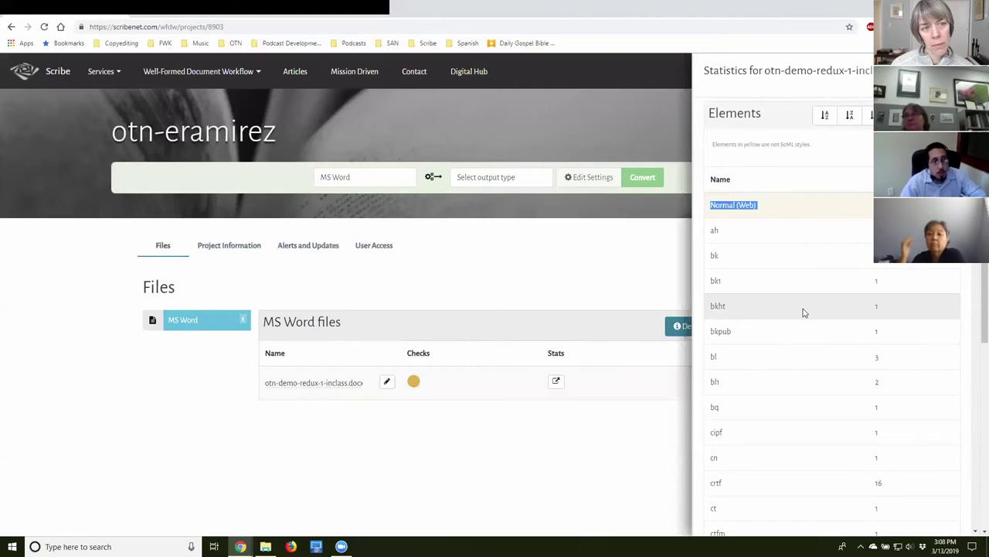
Review the character table and Images section, noting missing otn-demo-fig01.jpg, then close the panel.
scroll(804, 305, "down", 1)
scroll(848, 340, "down", 10)
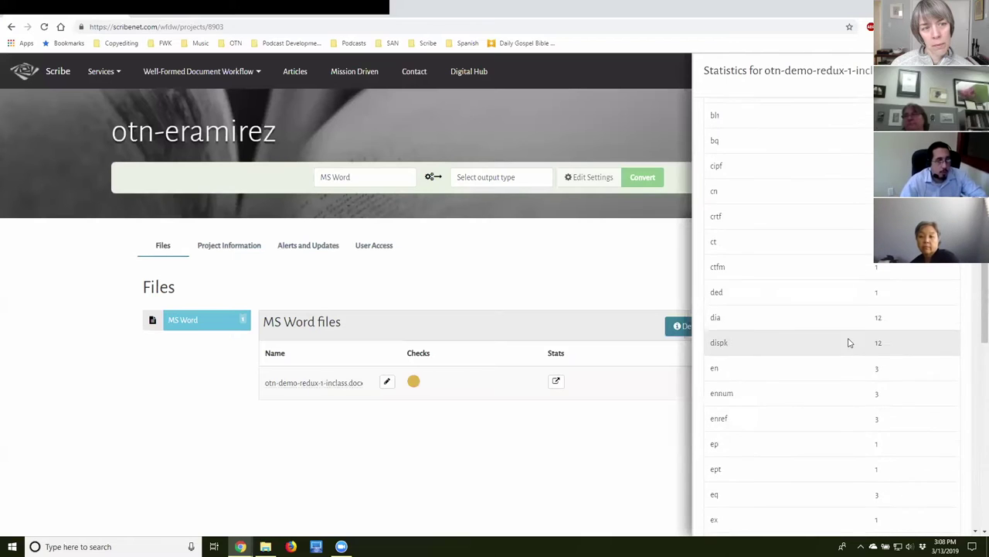
scroll(848, 340, "down", 10)
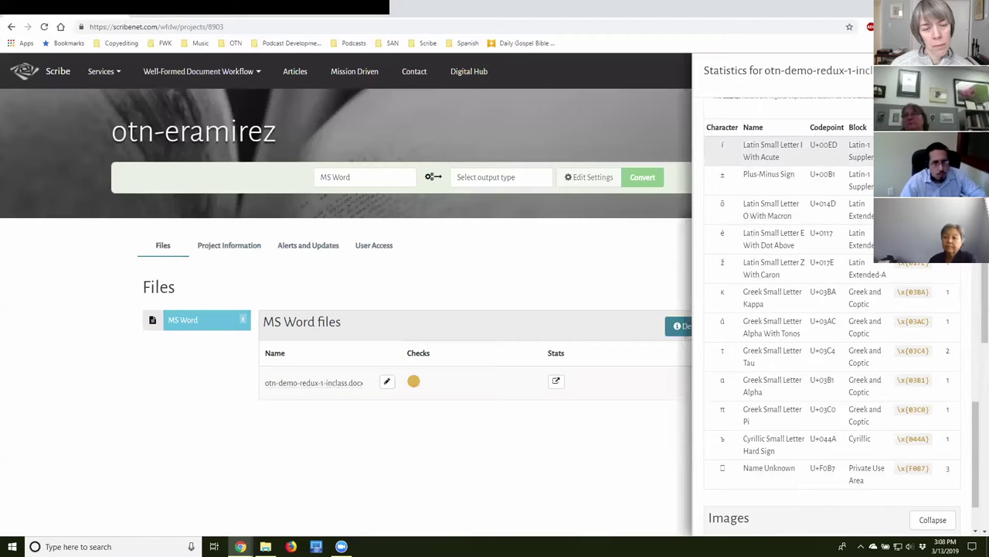
left_click_drag(862, 147, 930, 468)
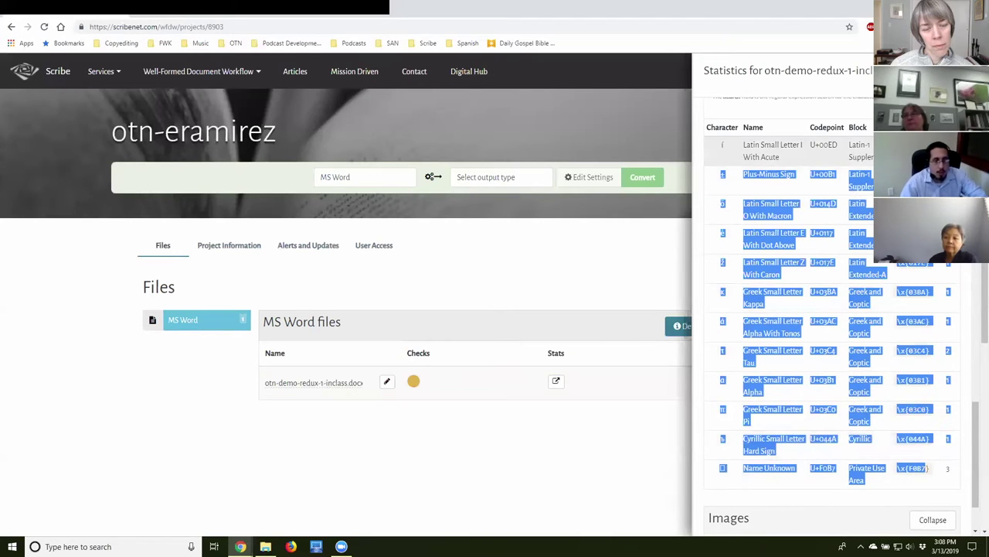
left_click(862, 146)
scroll(835, 256, "down", 5)
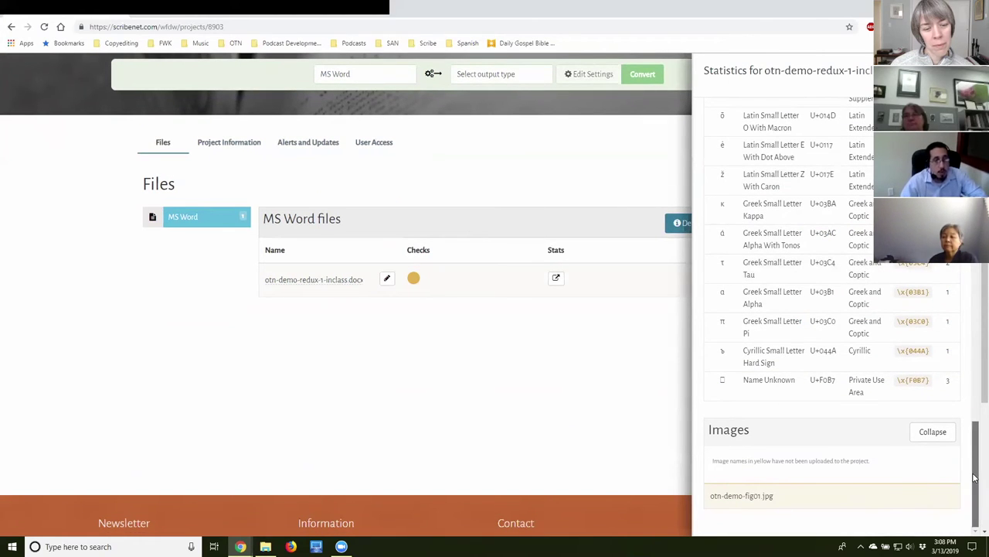
left_click_drag(975, 477, 975, 477)
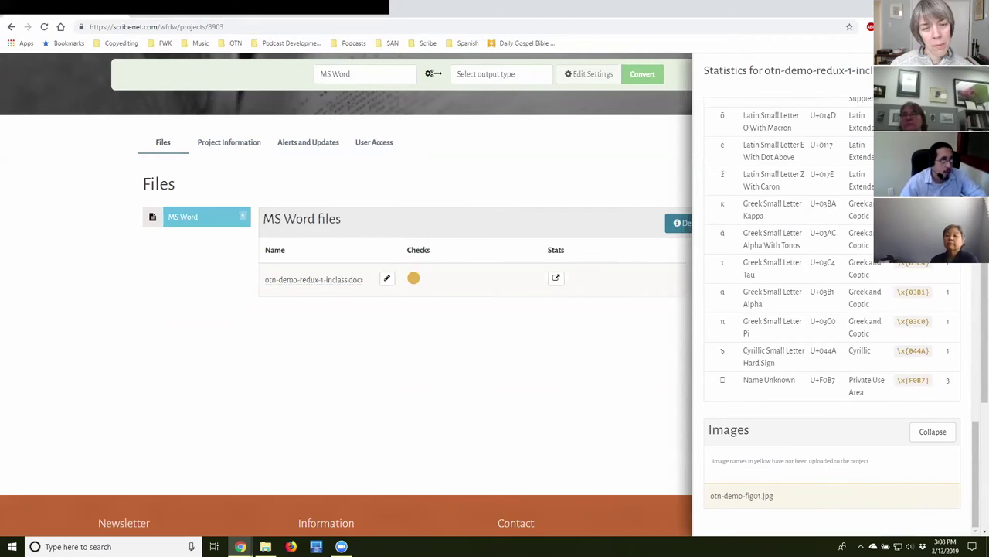
key("Escape")
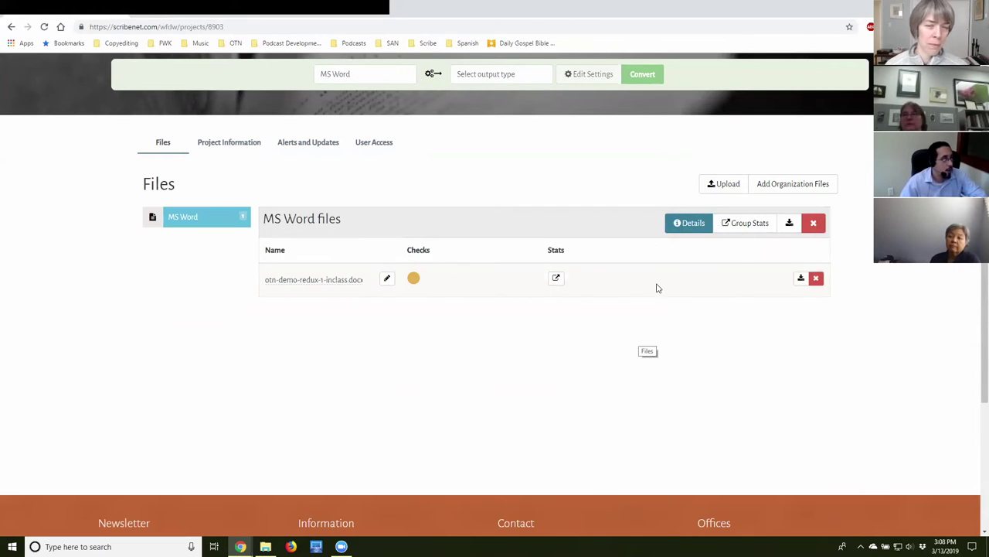
scroll(489, 356, "up", 1)
scroll(489, 355, "up", 1)
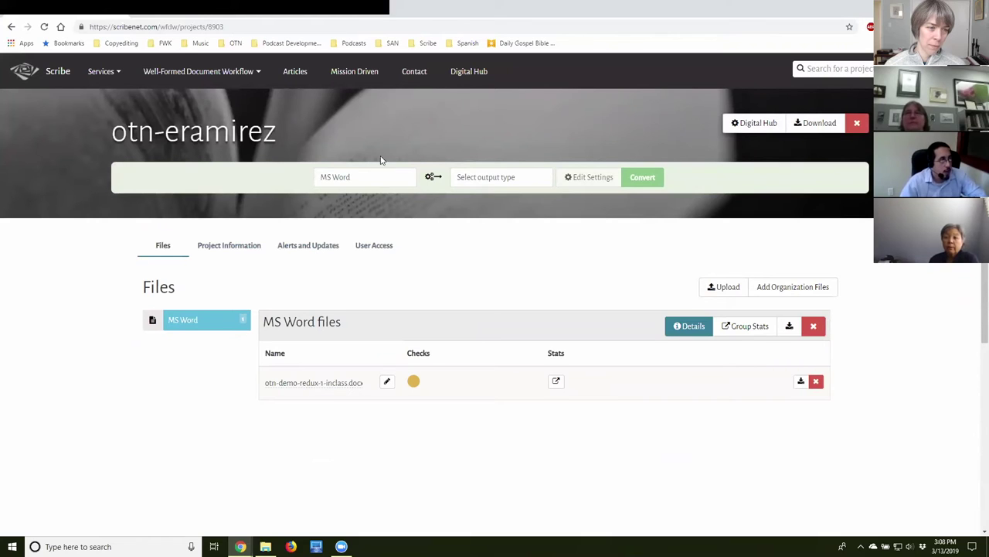
left_click(348, 179)
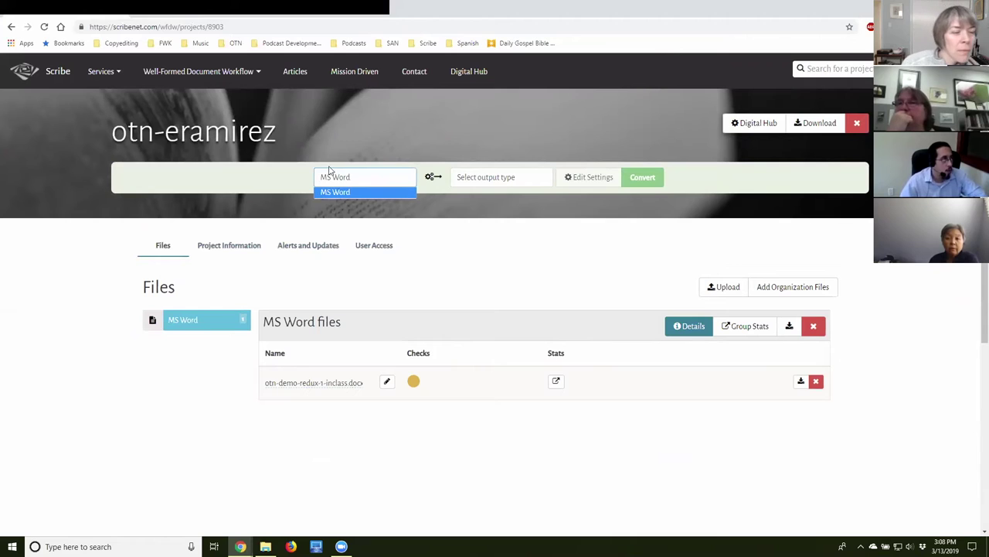
left_click(372, 193)
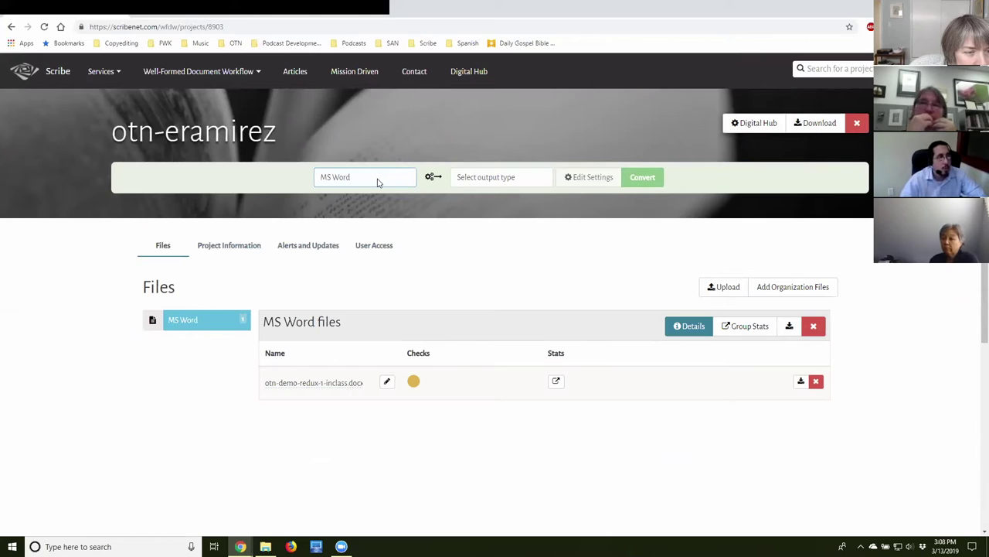
left_click(395, 181)
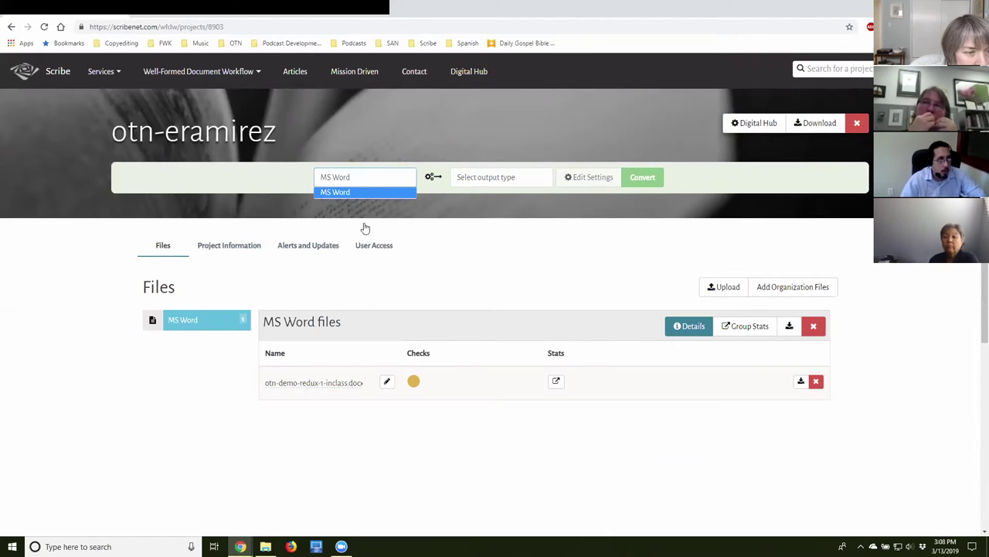
left_click(389, 181)
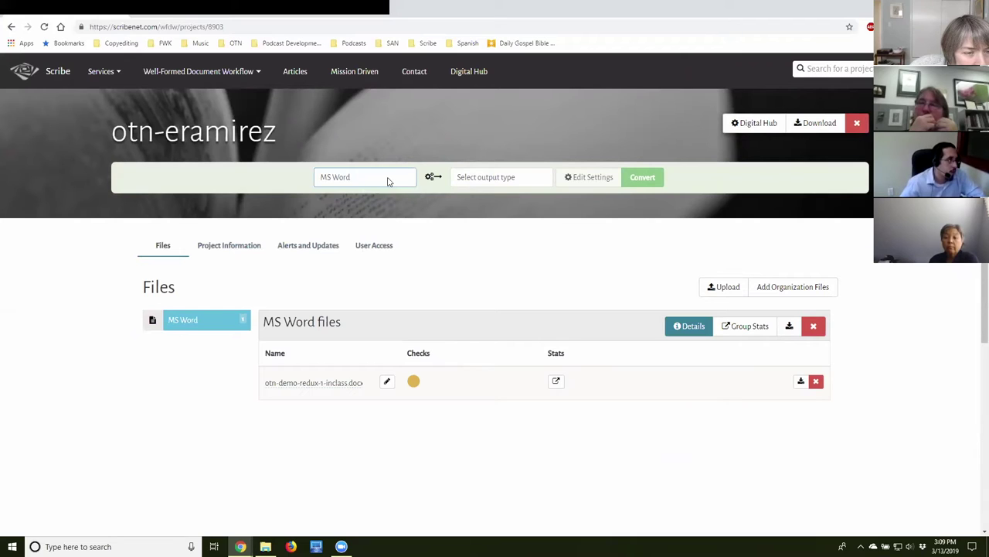
left_click(375, 182)
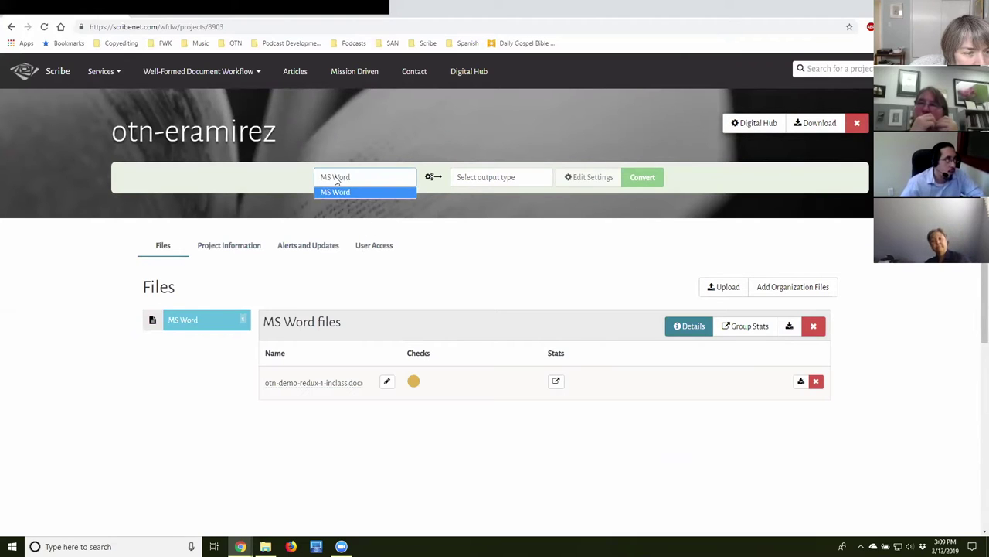
left_click(339, 186)
left_click(357, 183)
left_click(363, 182)
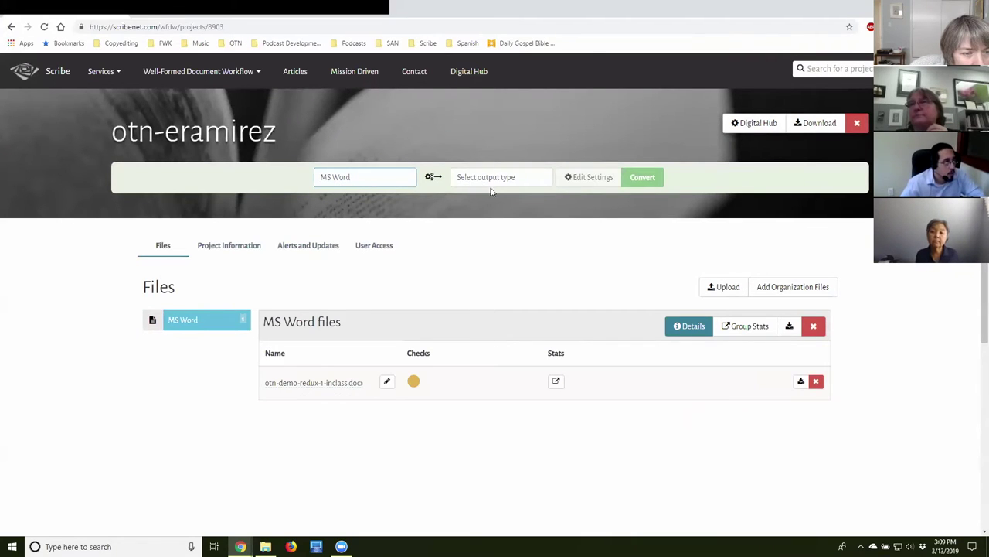
left_click(480, 181)
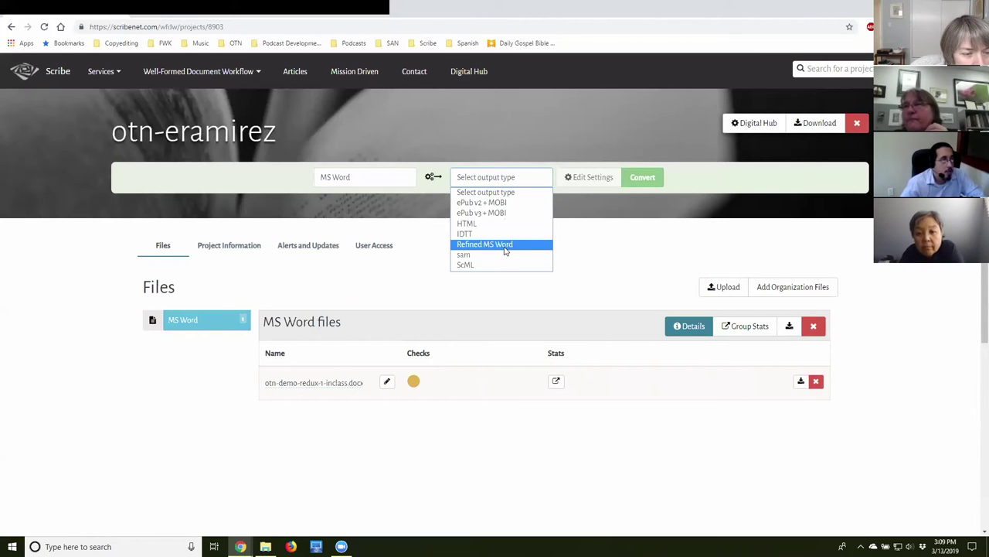
Pick Refined MS Word as the output type alongside the MS Word input format.
left_click(504, 246)
left_click(485, 178)
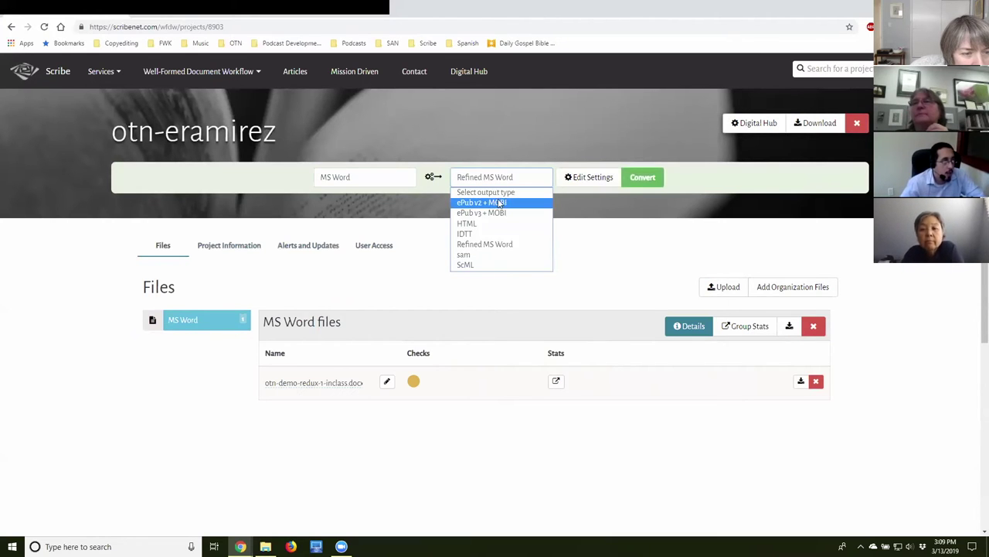
left_click(366, 178)
left_click(479, 179)
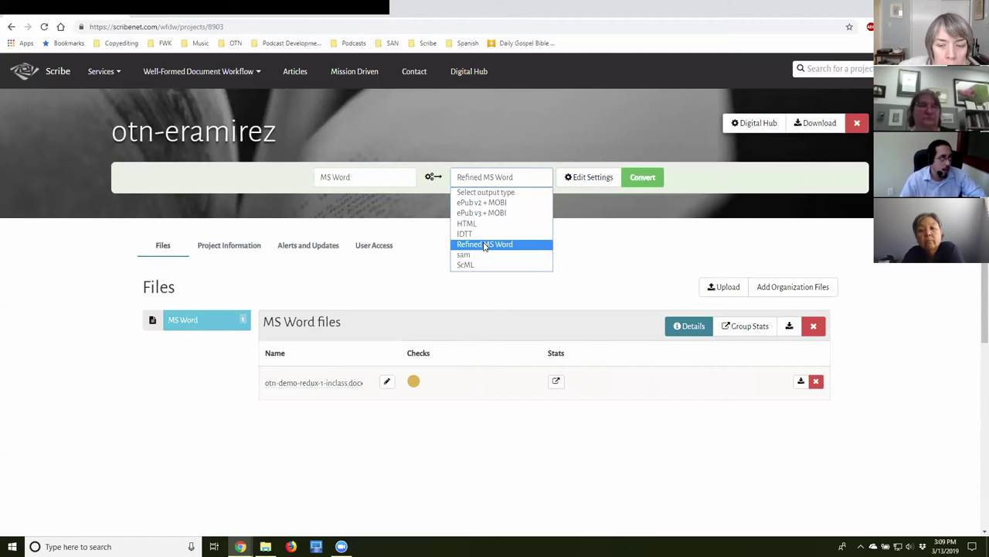
left_click(485, 245)
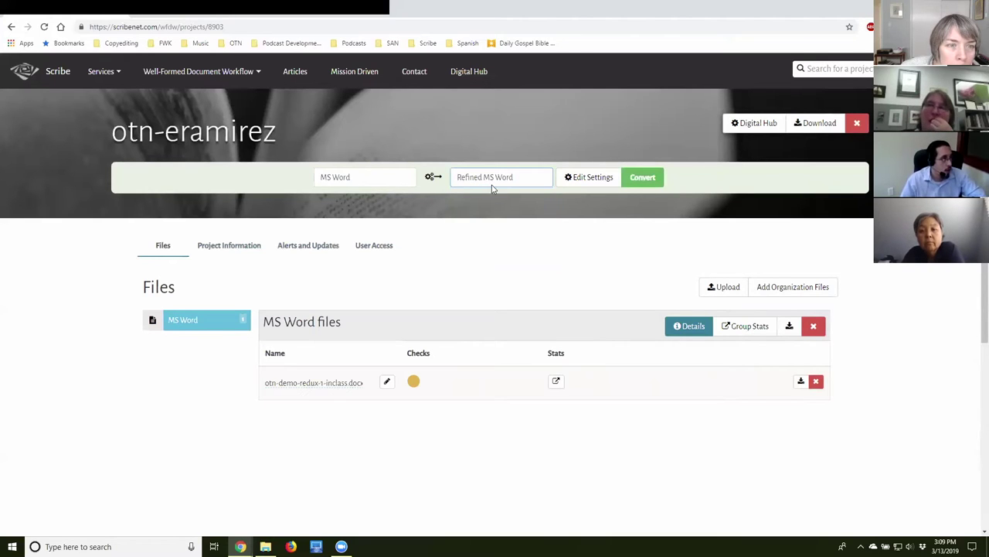
left_click(593, 178)
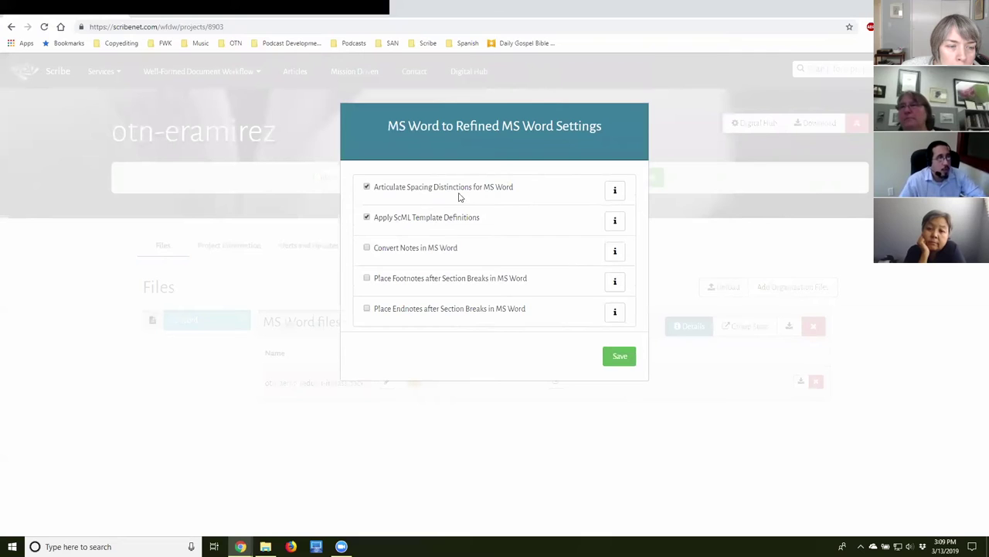
left_click(614, 194)
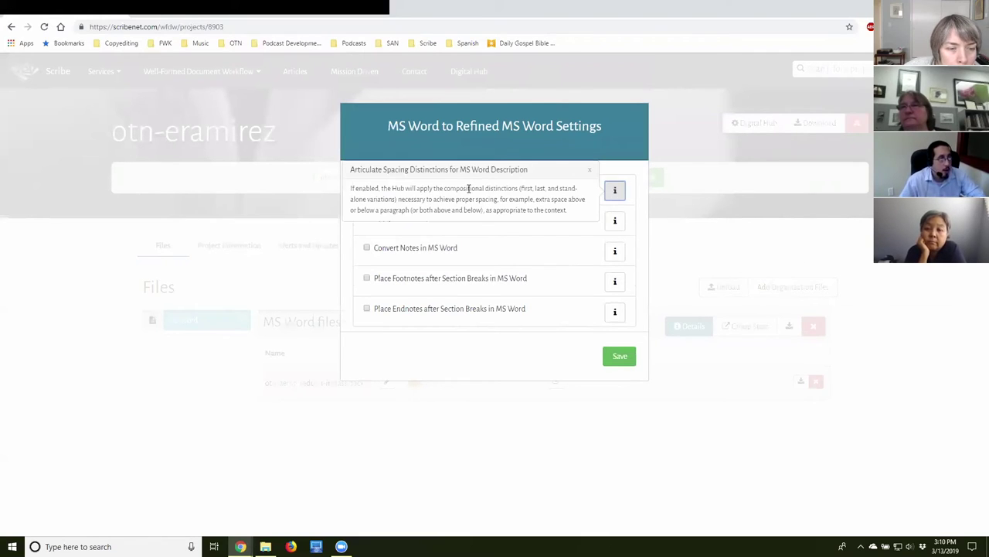
left_click_drag(352, 189, 566, 216)
left_click(614, 190)
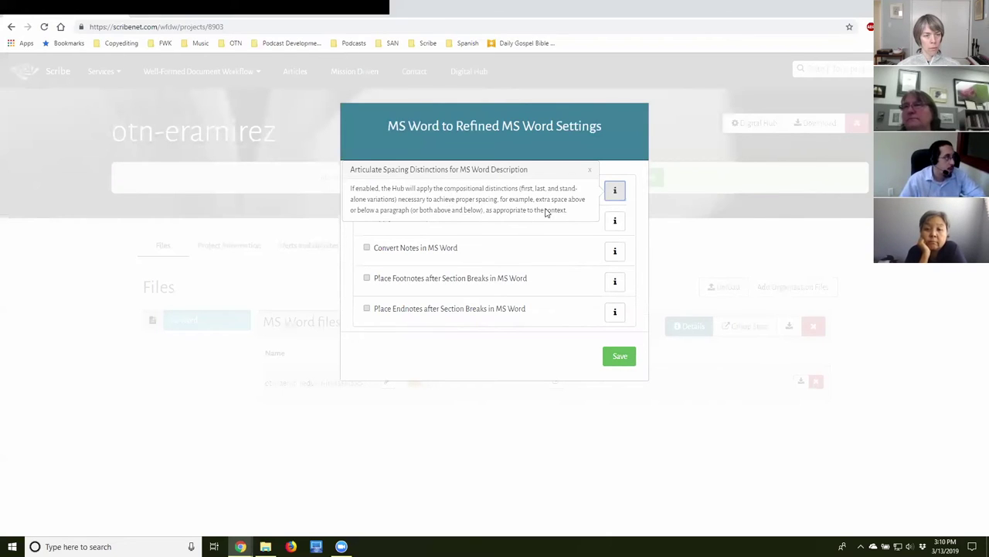
left_click(530, 227)
left_click(615, 220)
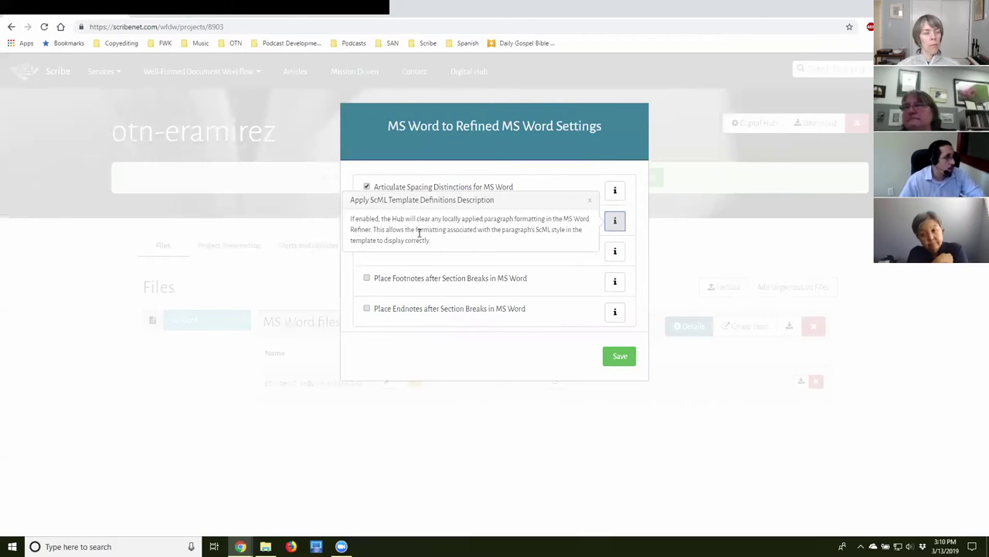
left_click(463, 260)
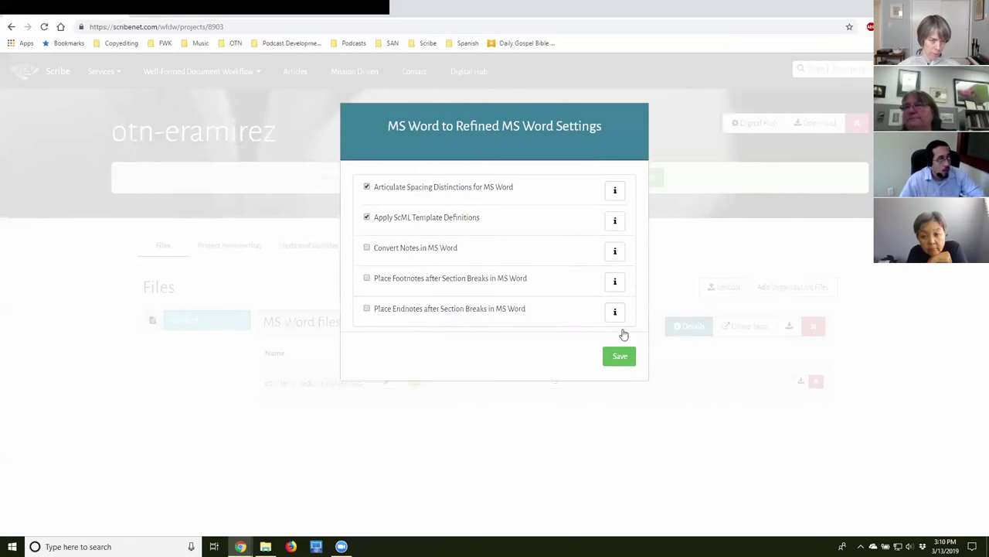
left_click(722, 268)
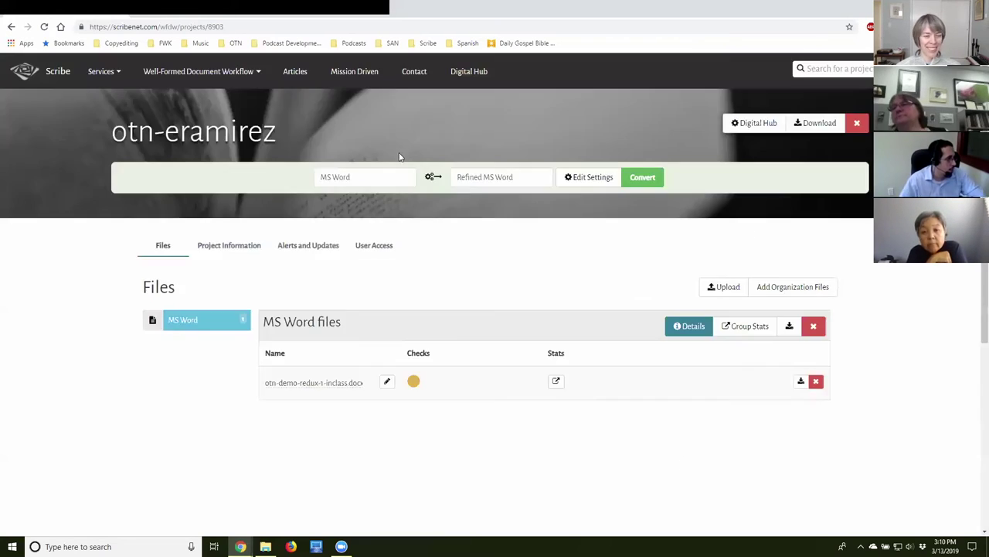
left_click(487, 179)
left_click(492, 263)
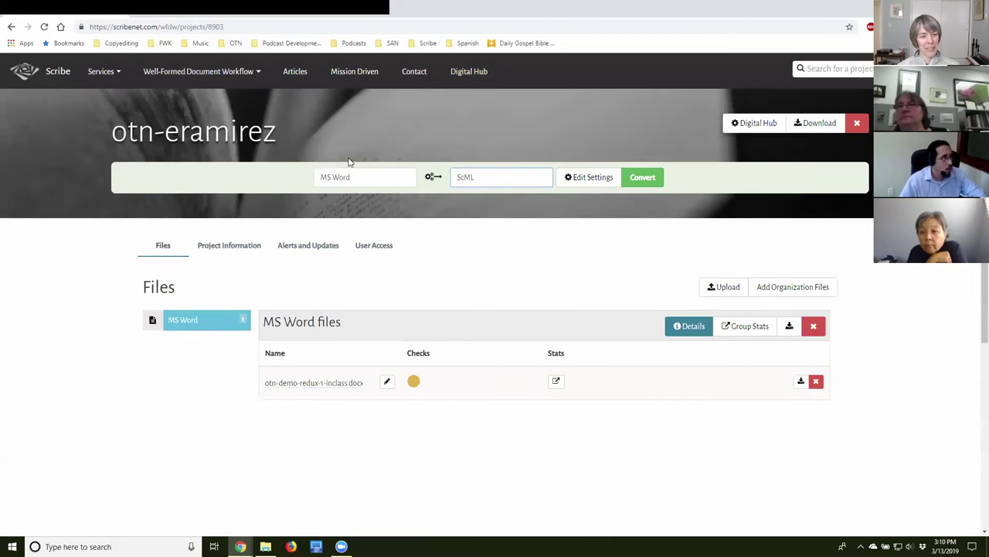
left_click(589, 177)
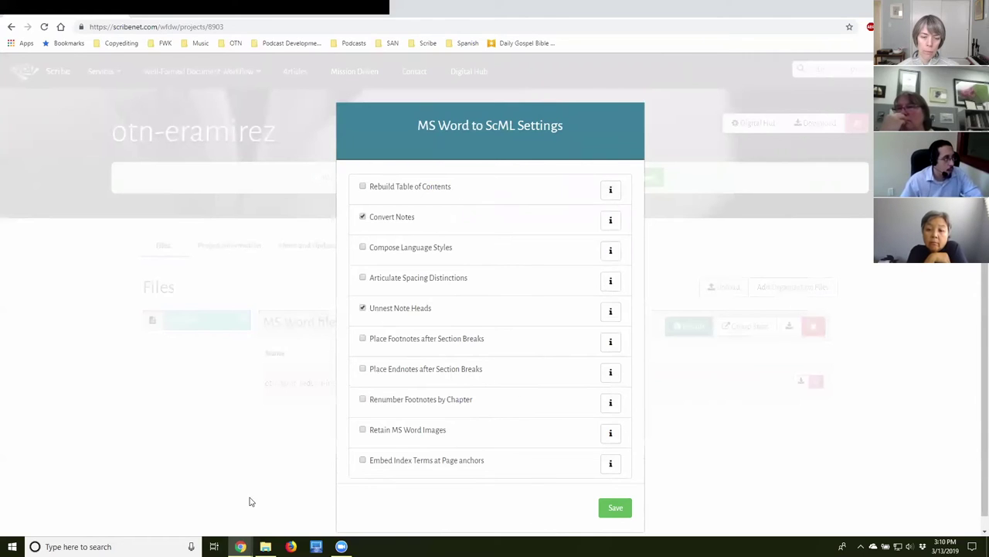
left_click(285, 468)
left_click(501, 178)
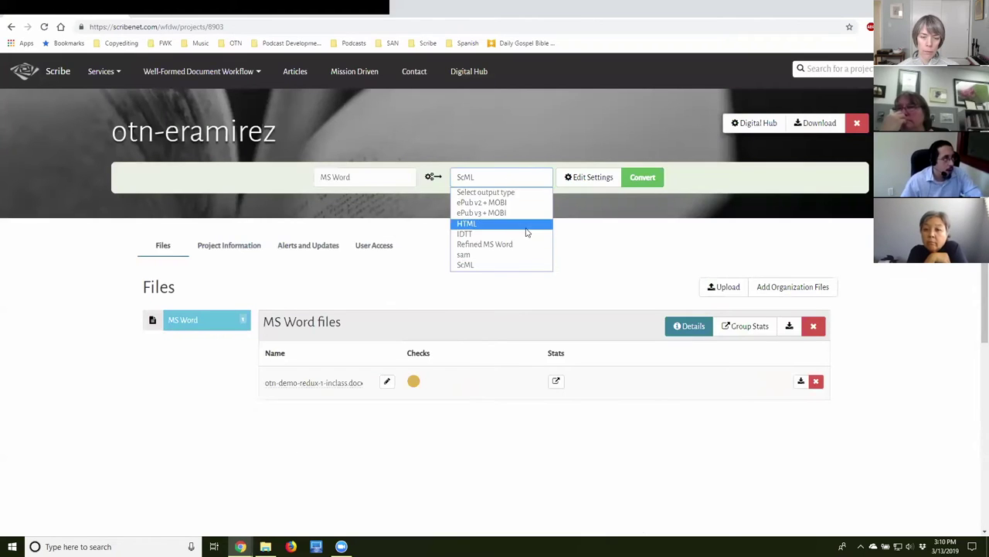
left_click(514, 213)
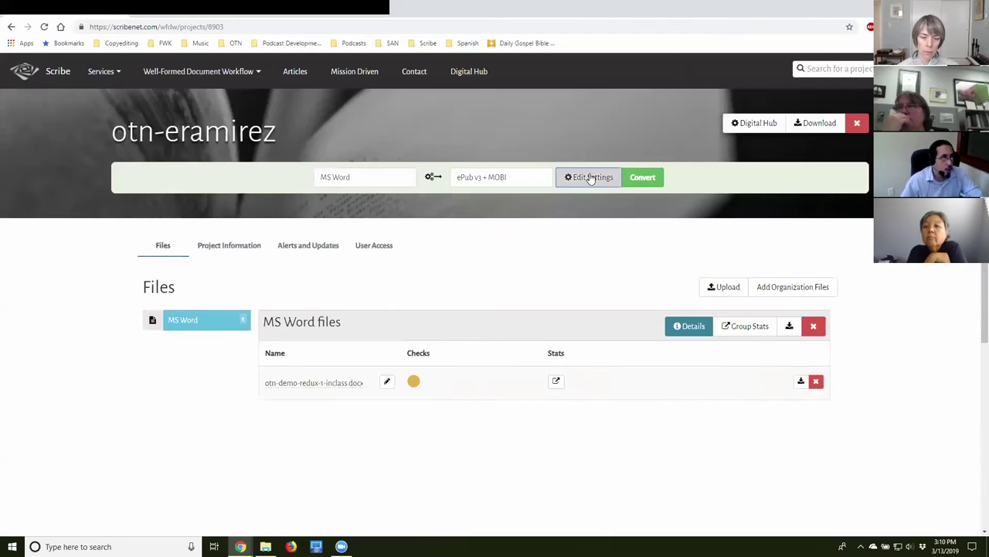
left_click(587, 177)
scroll(475, 414, "down", 2)
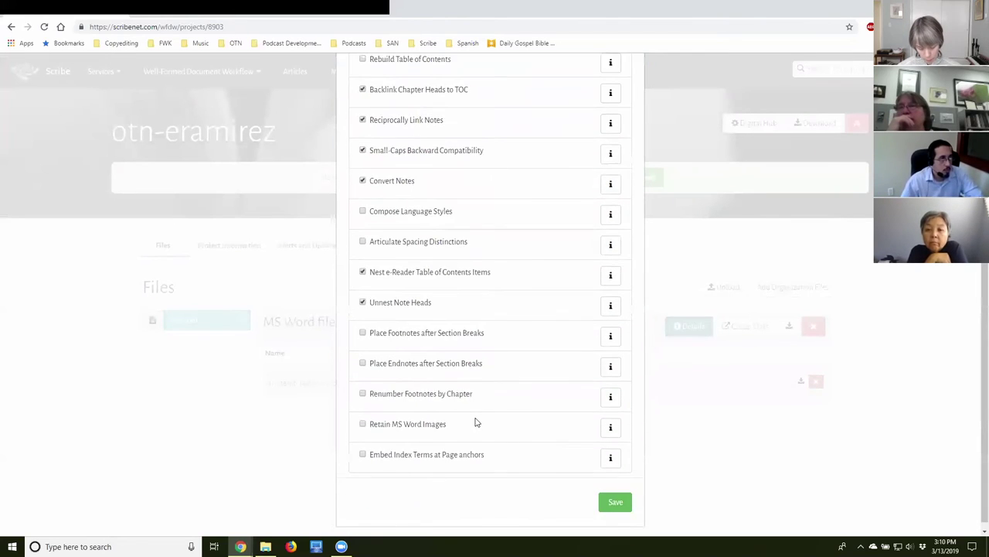
scroll(474, 420, "up", 3)
double_click(297, 487)
left_click(538, 184)
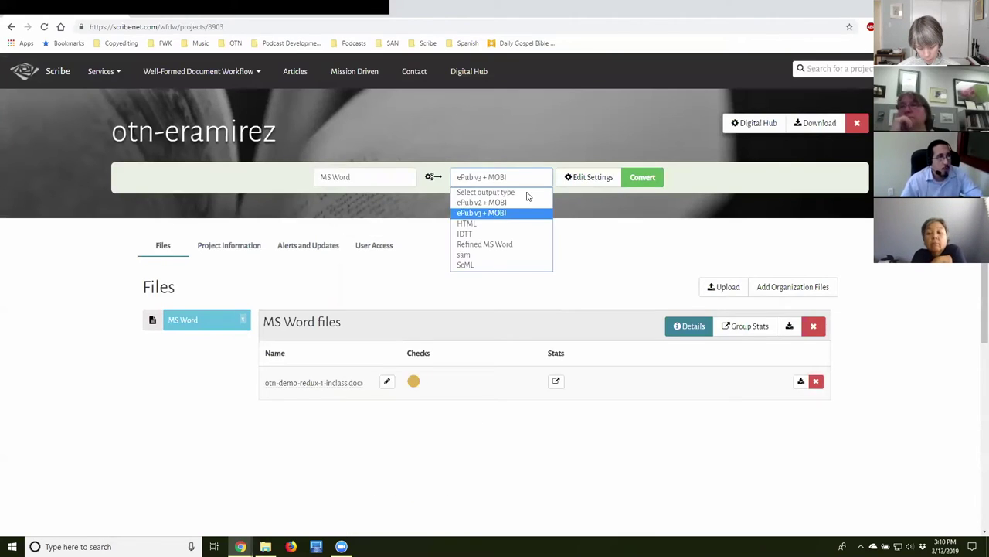
left_click(521, 246)
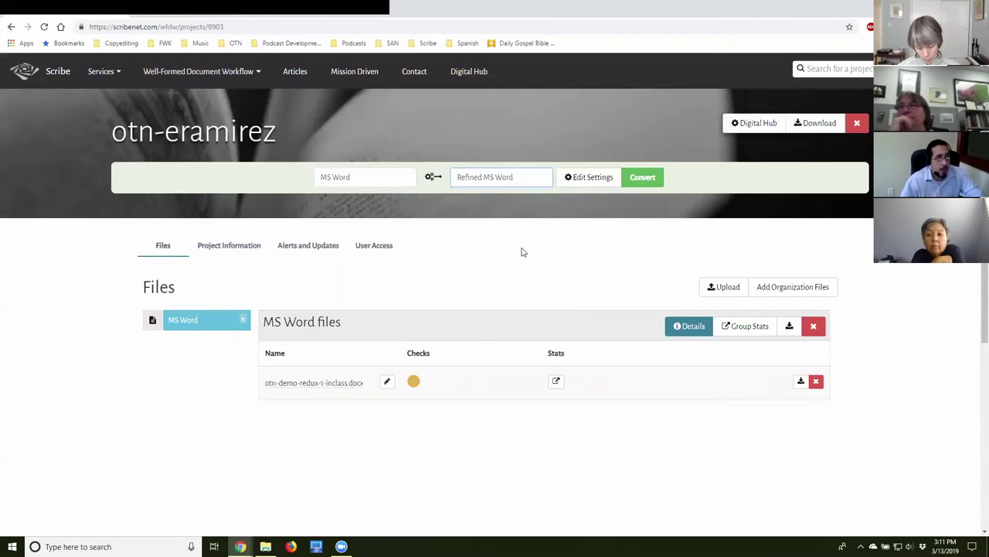
Save the Refined MS Word settings with Articulate Spacing Distinctions and Apply ScML Template Definitions on.
left_click(583, 180)
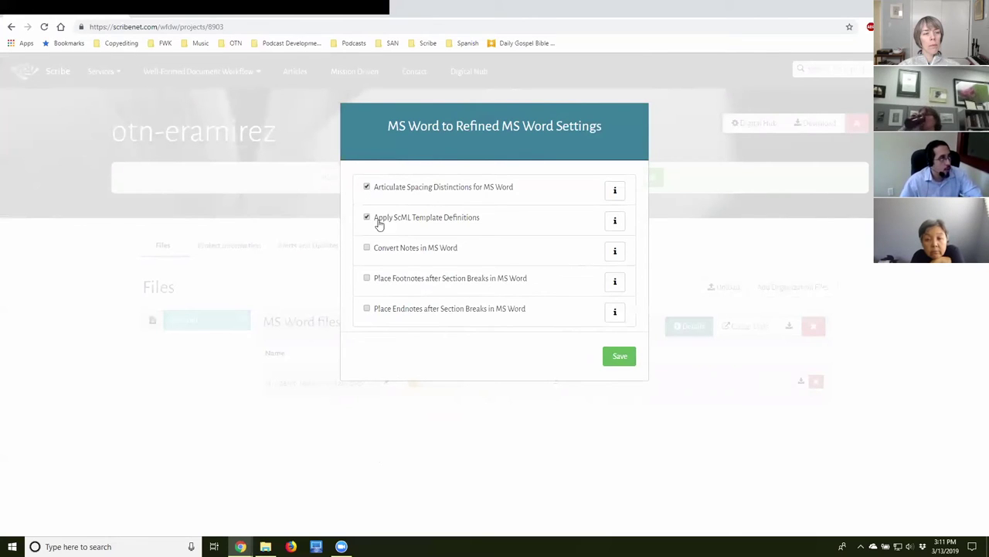
left_click(619, 360)
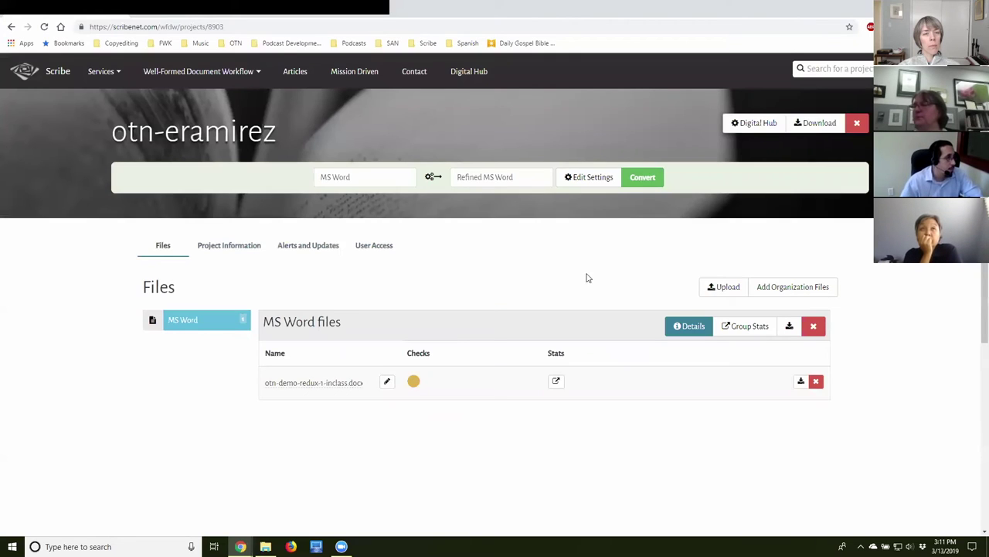
Start the conversion, review the file's Checks panel, and download otn-demo-redux-1-inclass.docx.
left_click(653, 183)
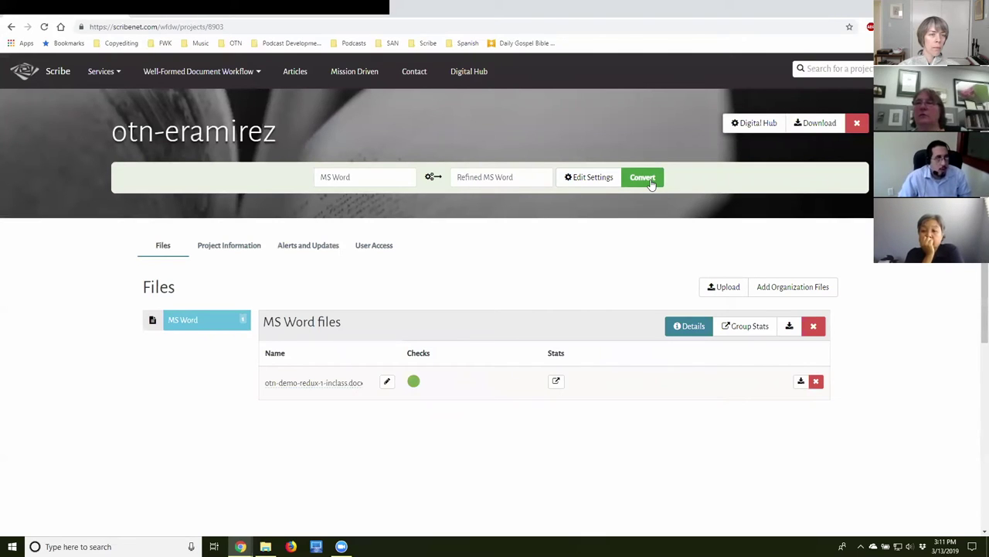
mouse_move(413, 385)
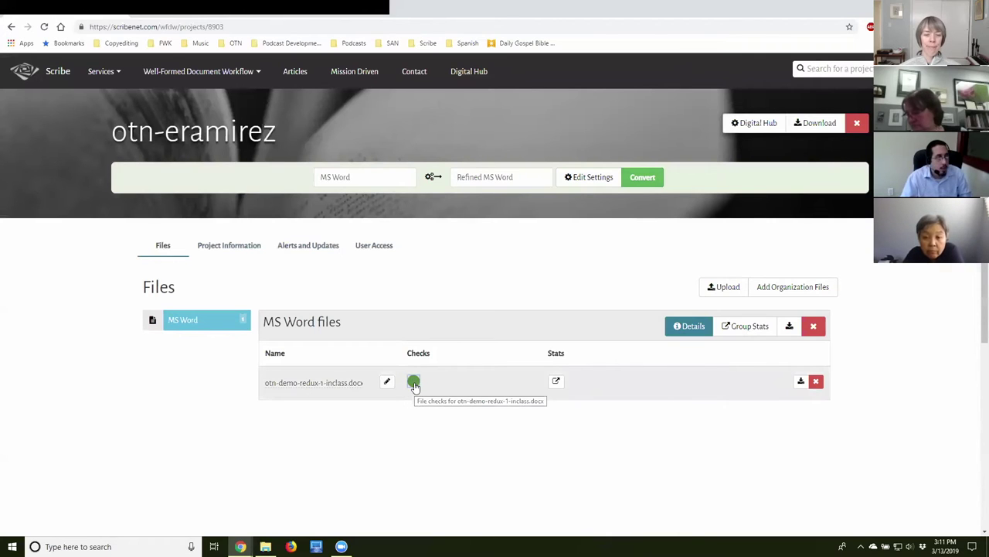
left_click(414, 382)
left_click(419, 410)
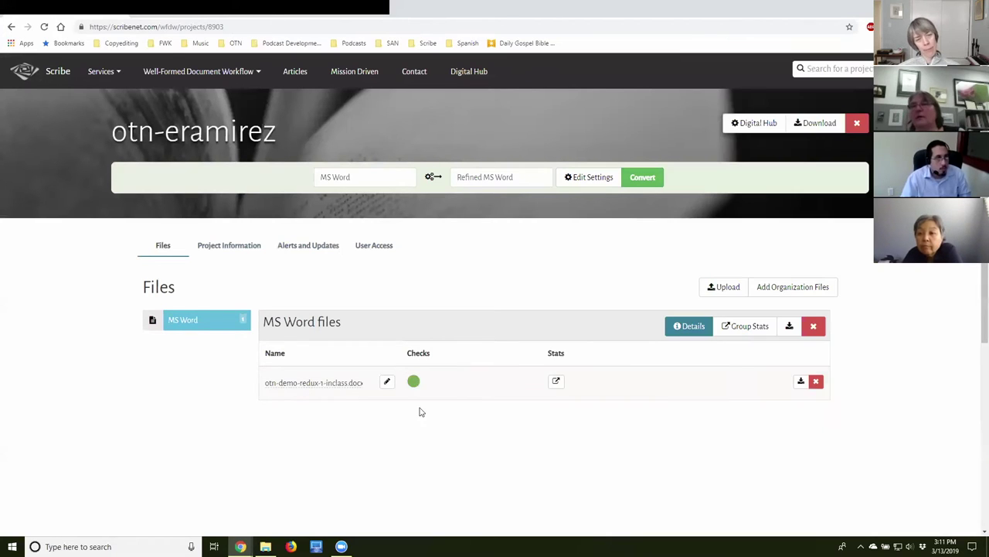
left_click(415, 382)
left_click(447, 407)
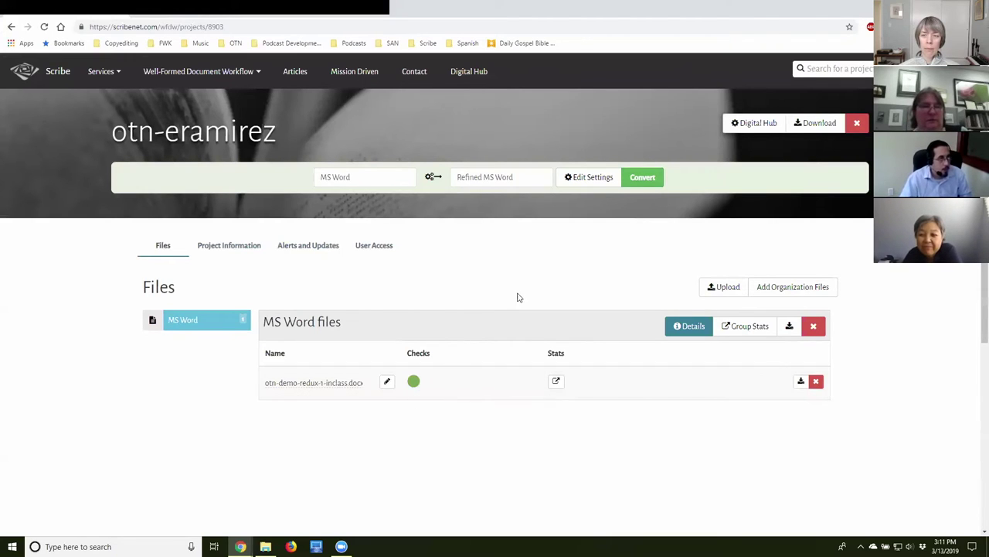
left_click(800, 384)
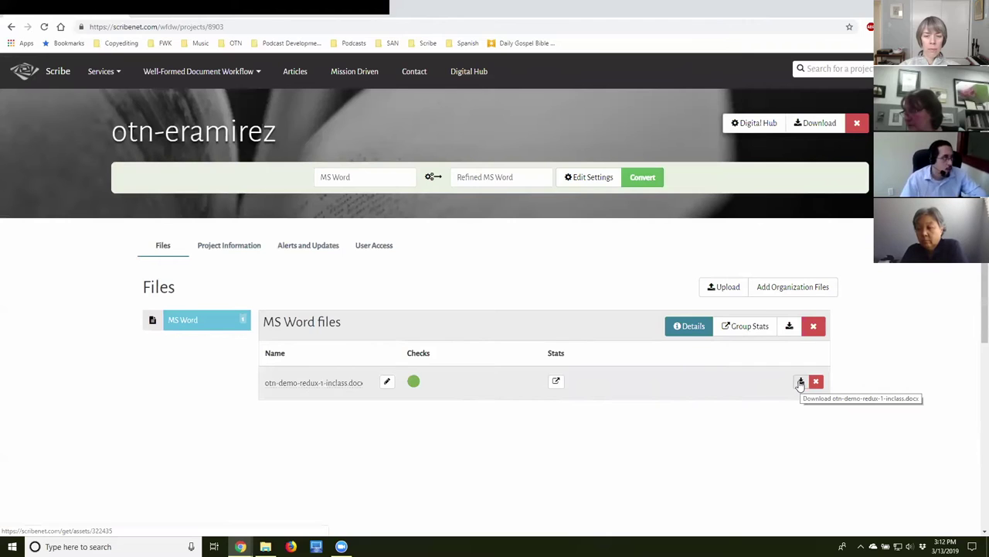
left_click(800, 381)
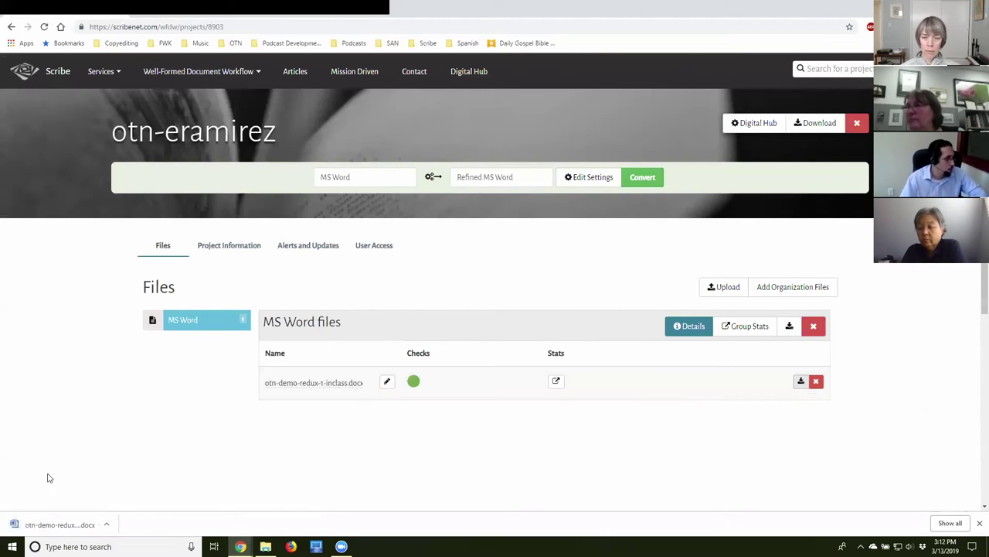
Open otn-demo-redux-1-inclass (1).docx from the Downloads folder in Word.
left_click(265, 546)
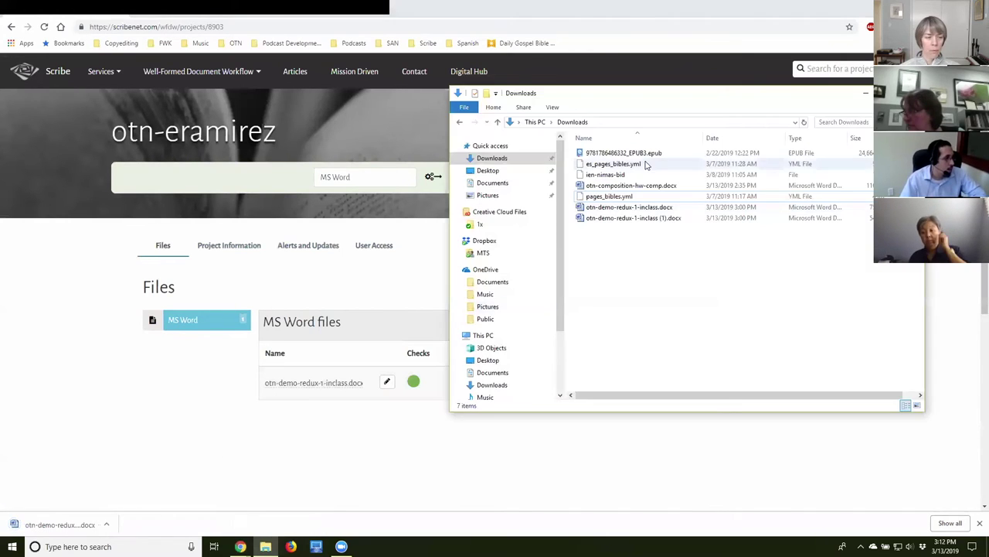
left_click(681, 220)
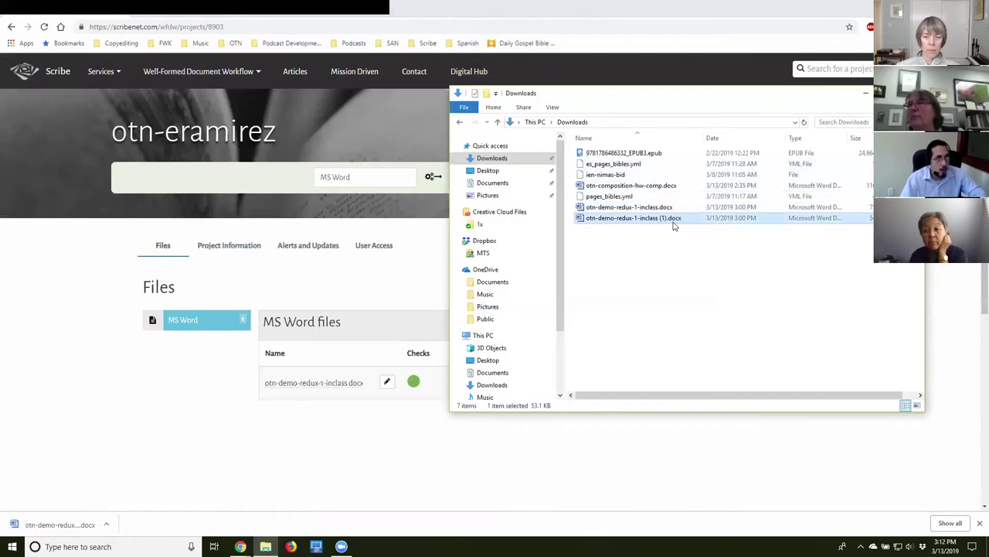
double_click(663, 221)
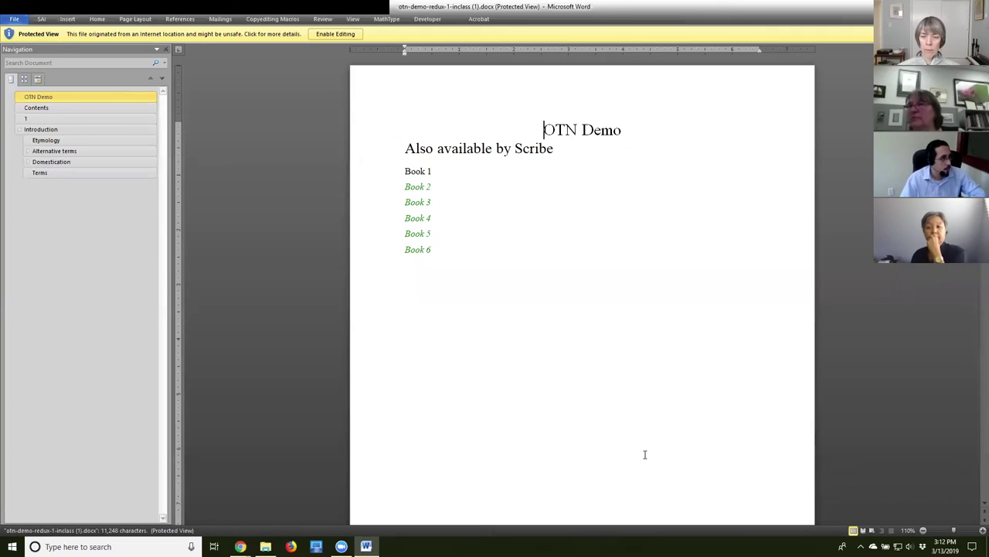
Enable editing and switch to Draft view with paragraph style names shown.
left_click(336, 34)
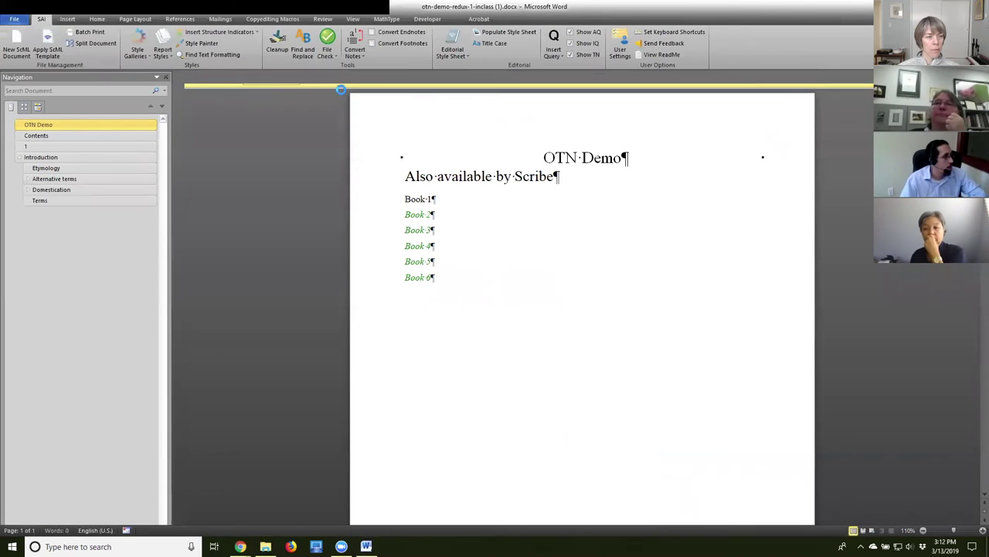
left_click(352, 18)
left_click(109, 49)
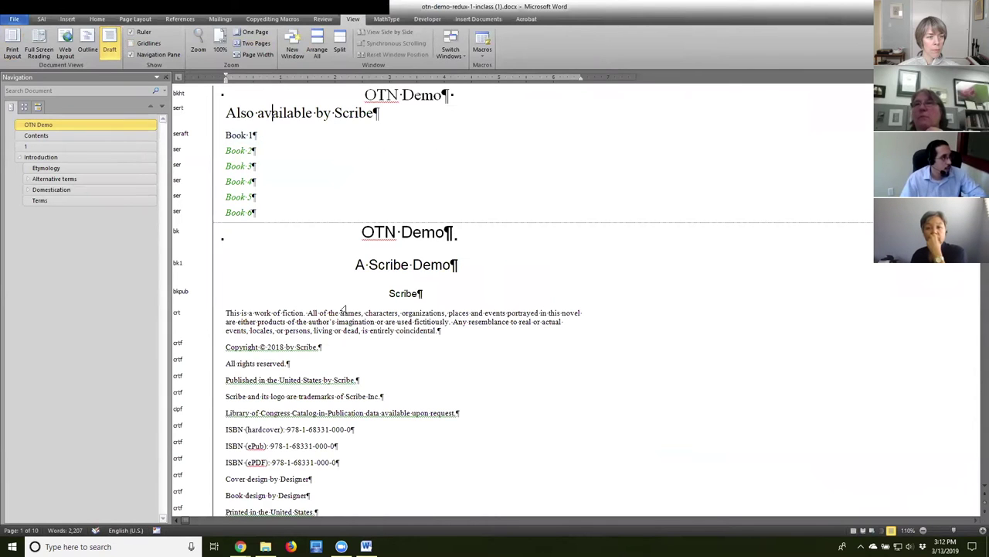
Check the styles of the epigraph, its J. P. Everybody attribution and the opening paragraph.
scroll(344, 310, "down", 6)
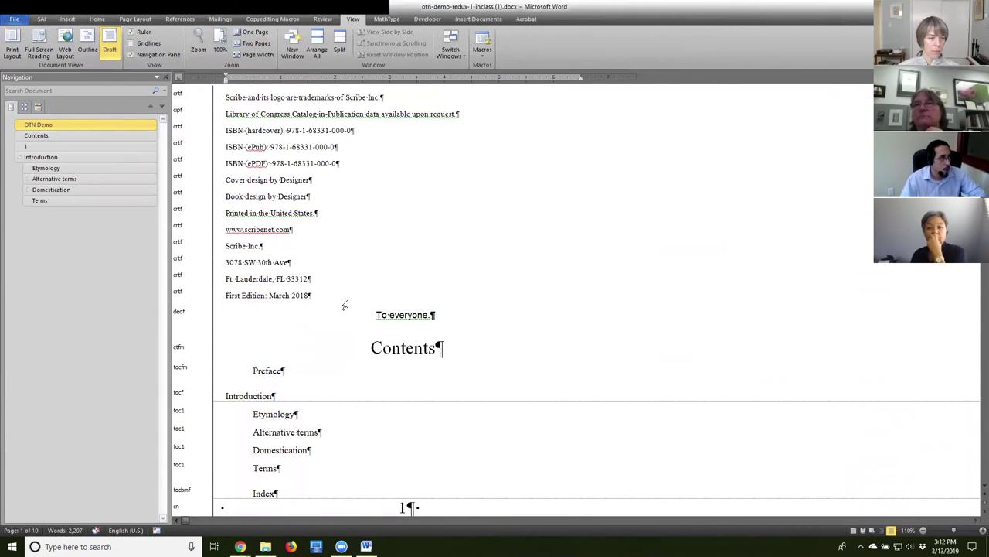
scroll(436, 290, "down", 1)
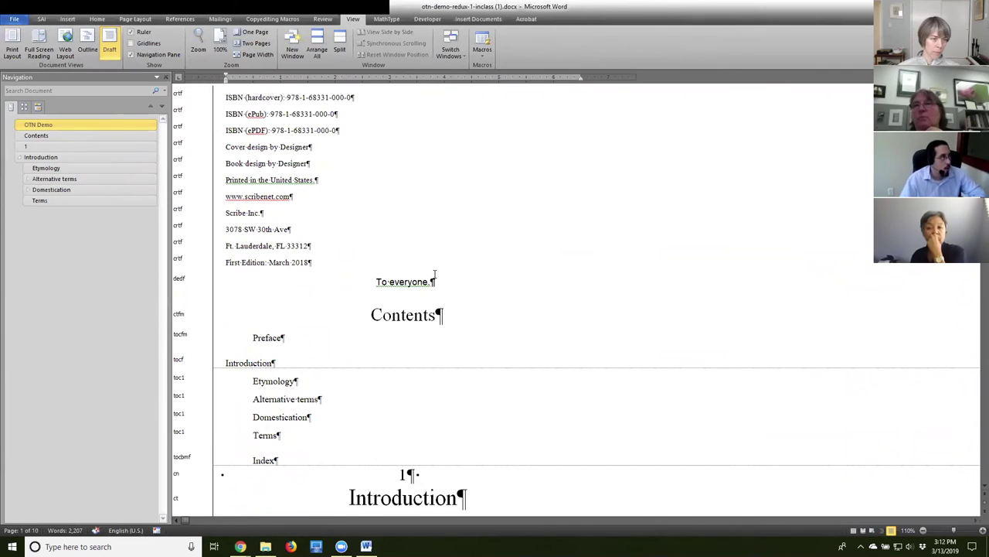
scroll(435, 276, "down", 6)
left_click(223, 252)
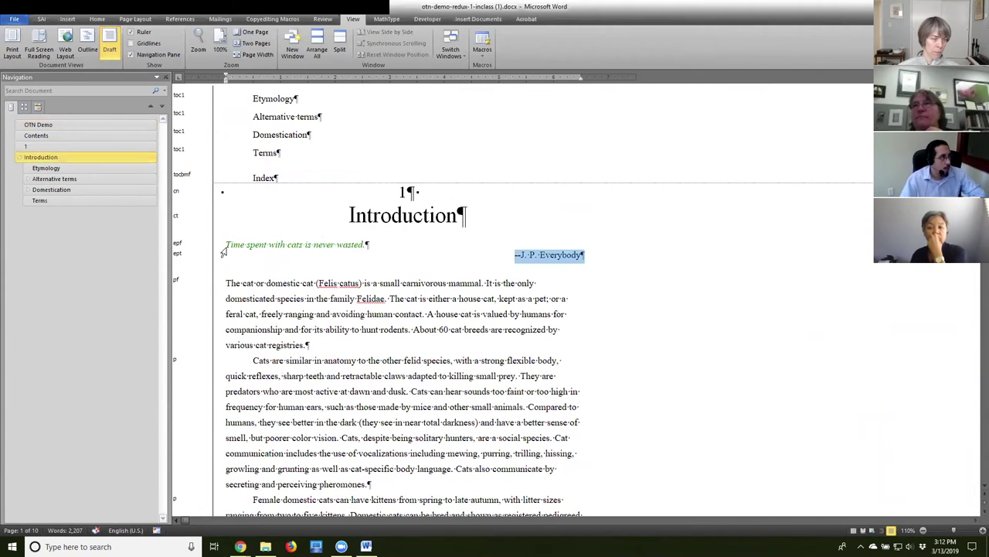
left_click_drag(248, 250, 379, 245)
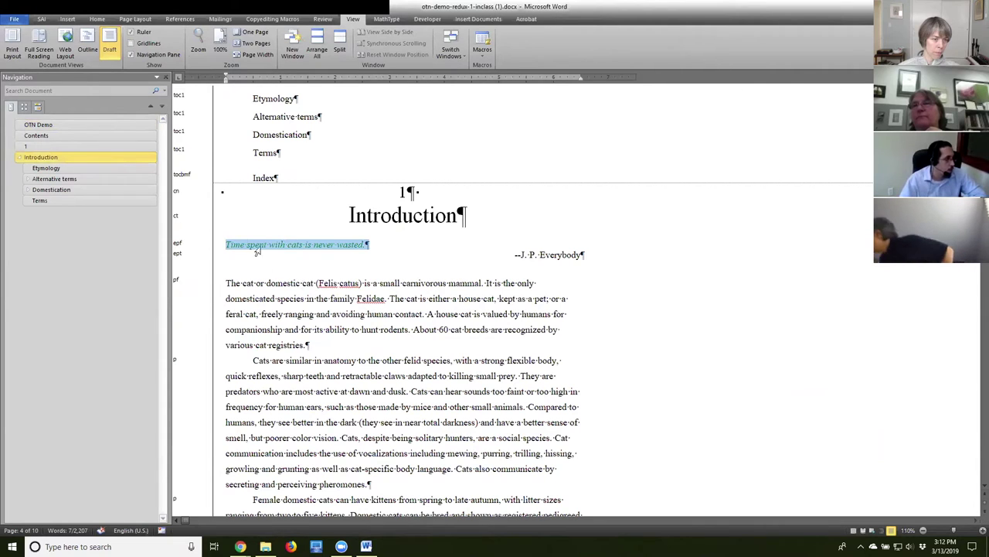
left_click(280, 314)
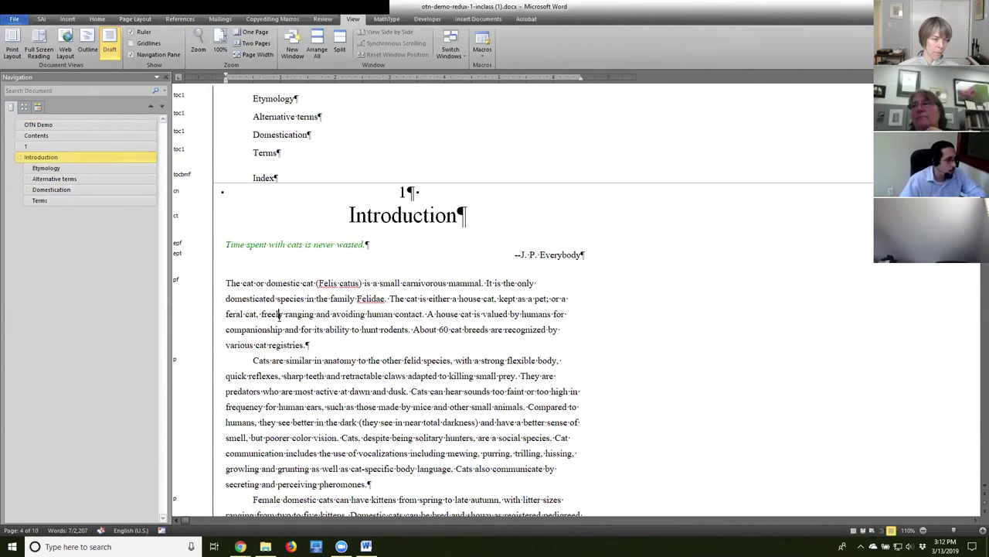
scroll(280, 314, "down", 3)
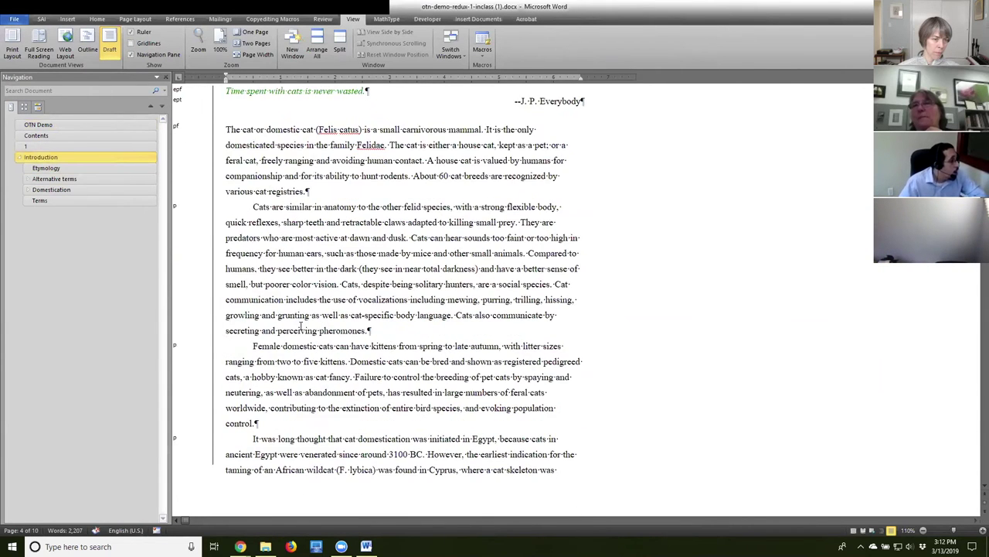
scroll(301, 326, "down", 3)
scroll(303, 324, "up", 2)
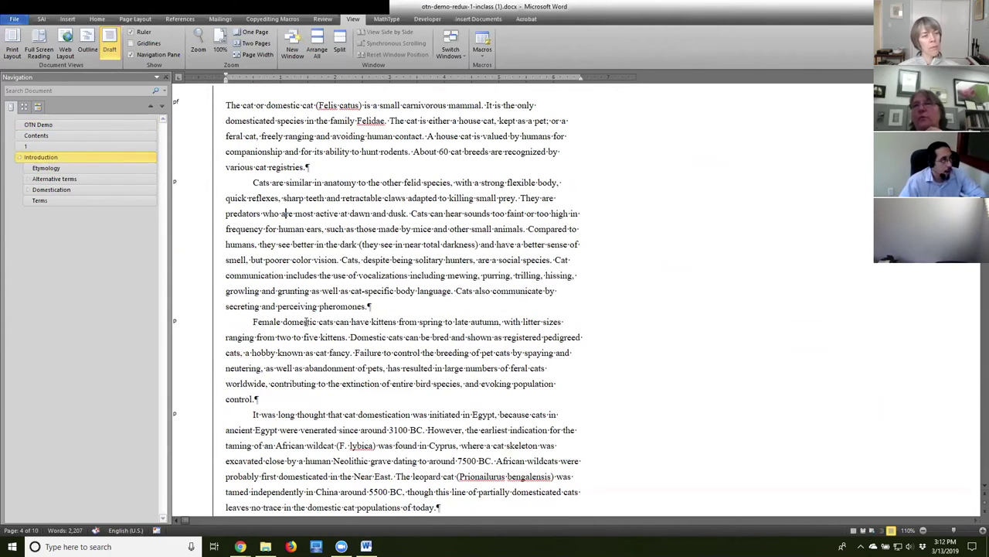
left_click(296, 430)
left_click(271, 136)
left_click_drag(226, 105, 561, 110)
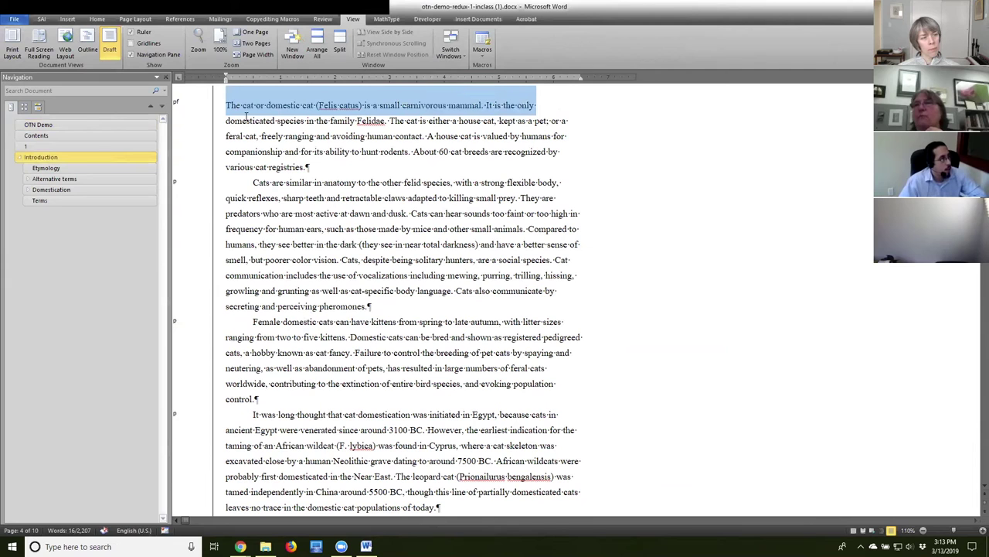
Check the Etymology paragraph and the first Alternative terms list item.
scroll(320, 232, "up", 3)
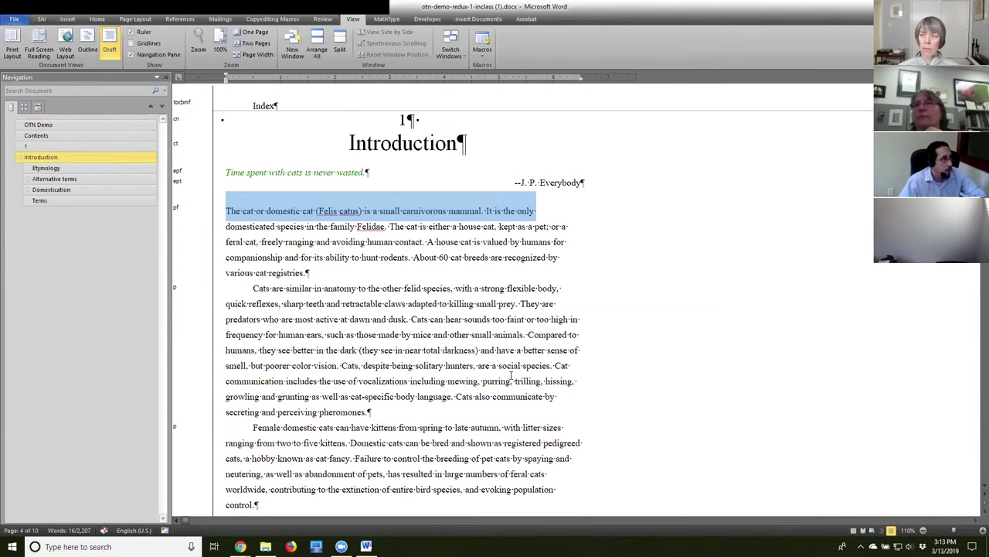
scroll(496, 364, "down", 10)
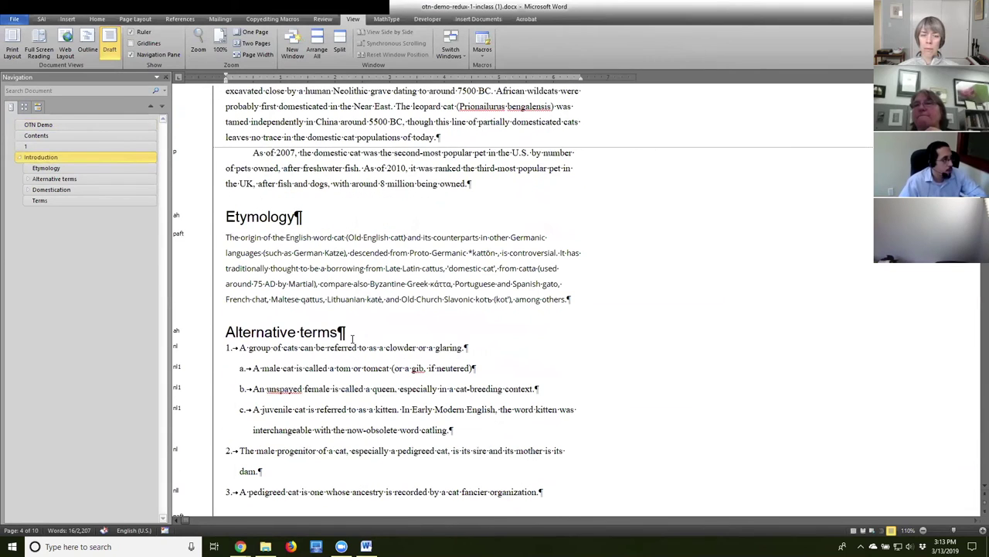
left_click_drag(226, 237, 490, 239)
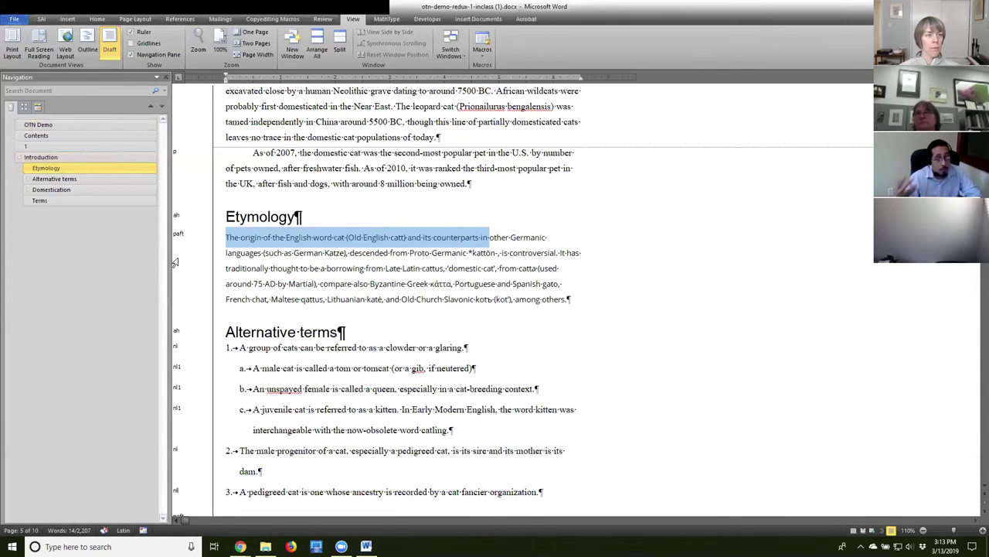
double_click(179, 241)
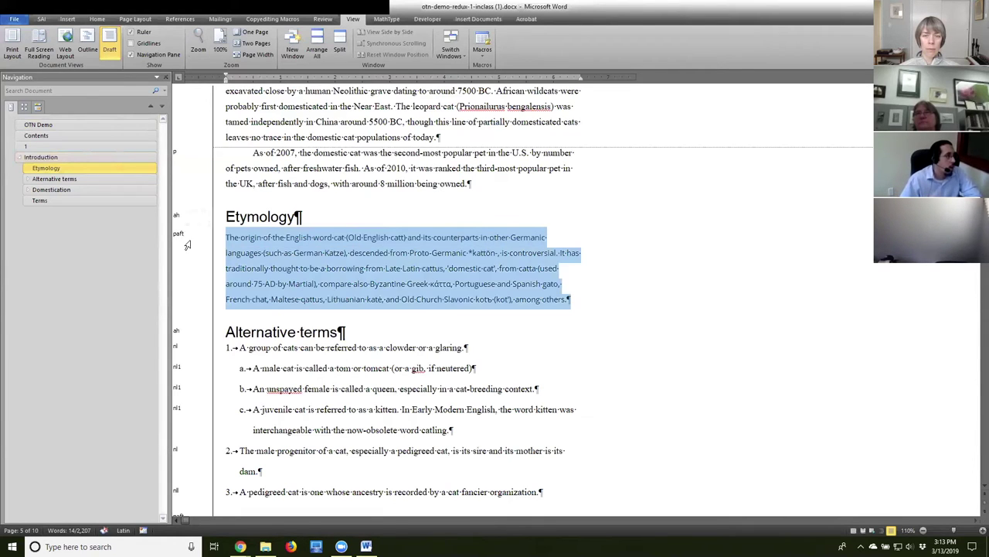
scroll(240, 378, "up", 2)
scroll(238, 377, "up", 8)
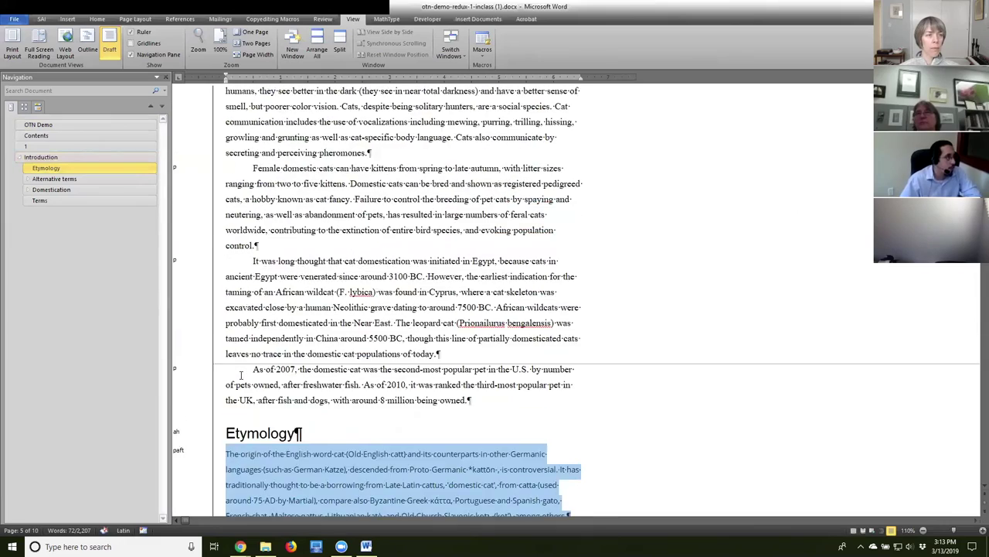
scroll(241, 376, "down", 7)
scroll(241, 376, "down", 6)
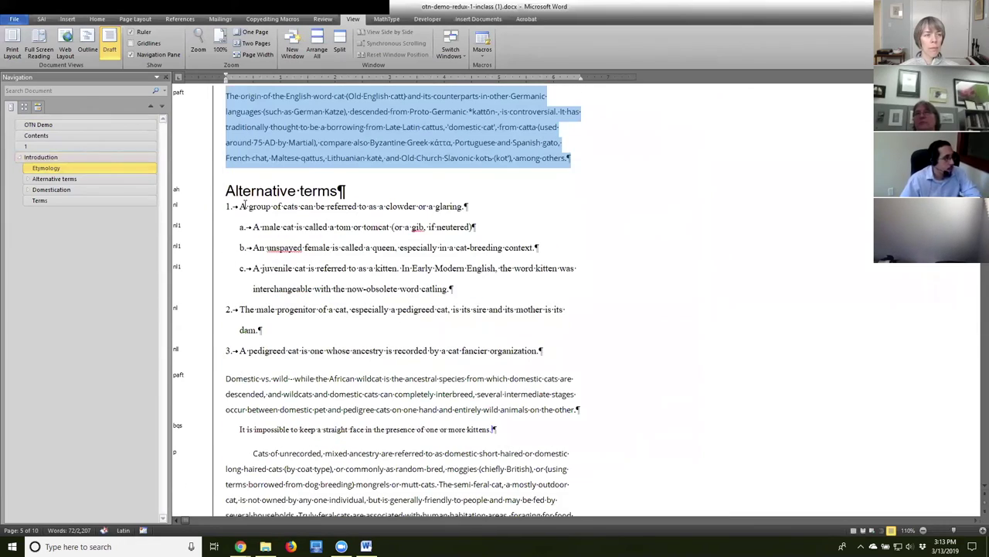
left_click(242, 206)
left_click_drag(225, 208, 477, 216)
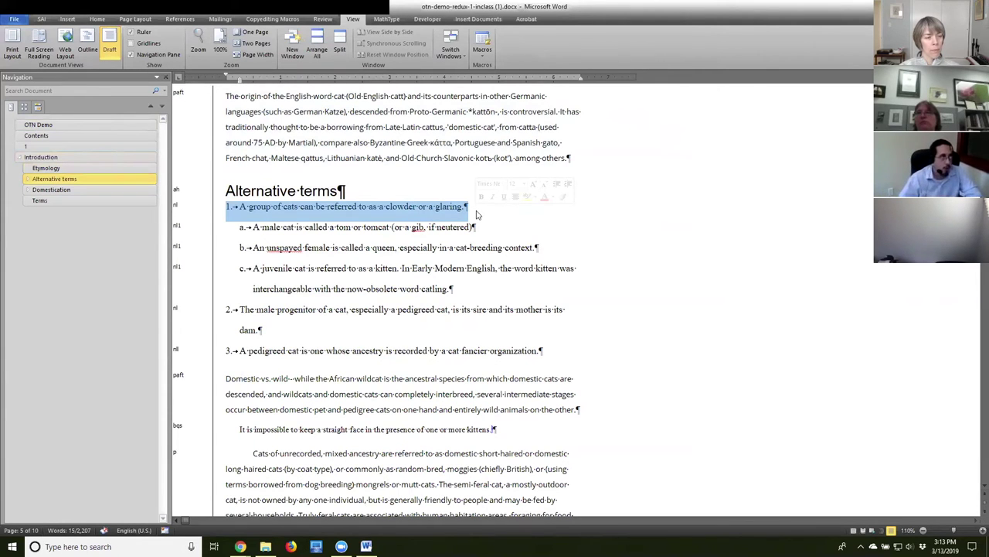
left_click(324, 230)
Check the kittens quote paragraph and the juvenile-cat bullet.
scroll(335, 247, "down", 1)
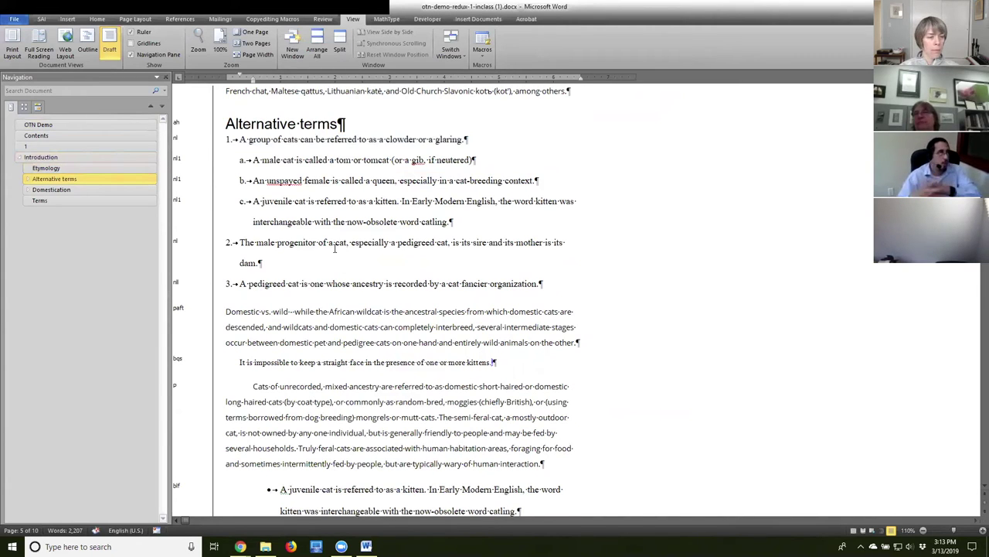
scroll(357, 239, "down", 2)
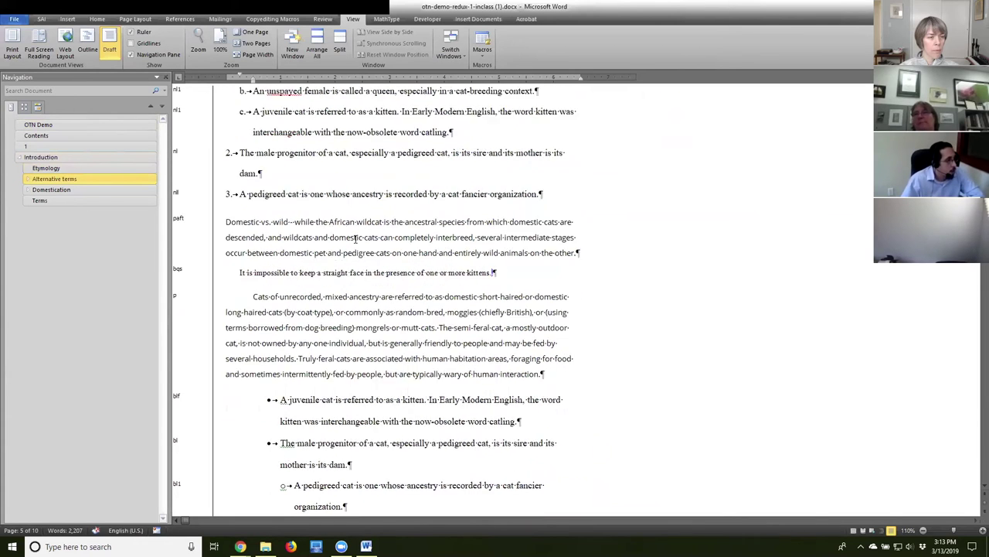
left_click(237, 233)
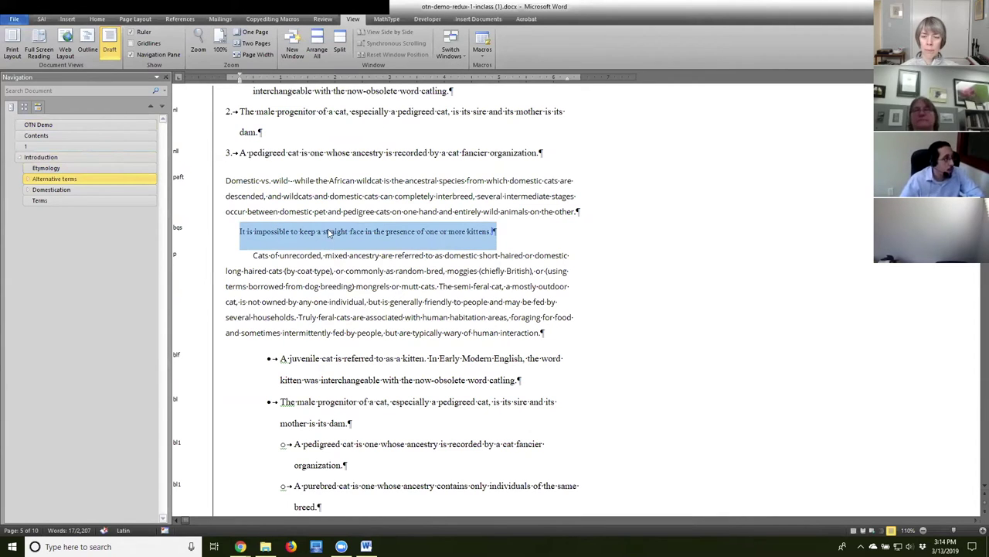
left_click(309, 226)
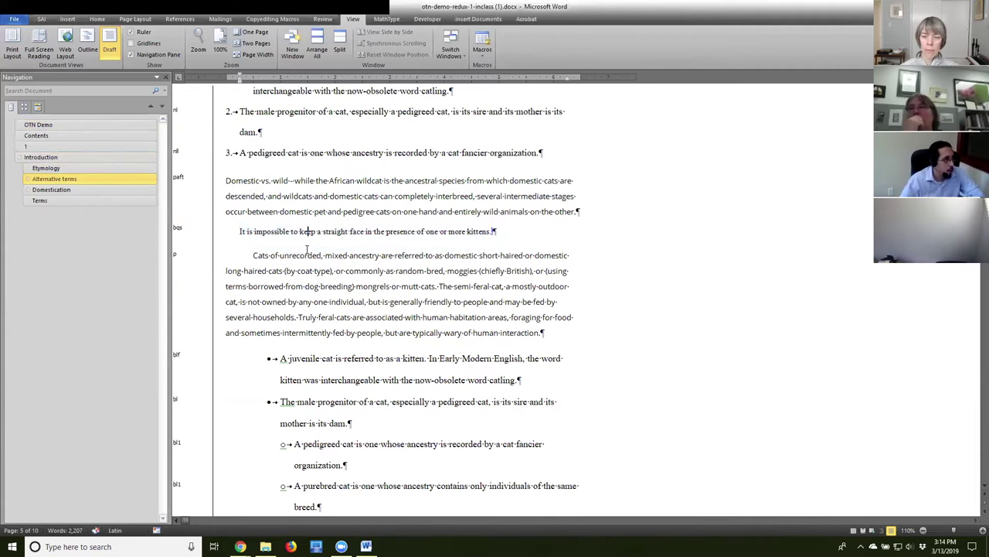
scroll(332, 425, "down", 3)
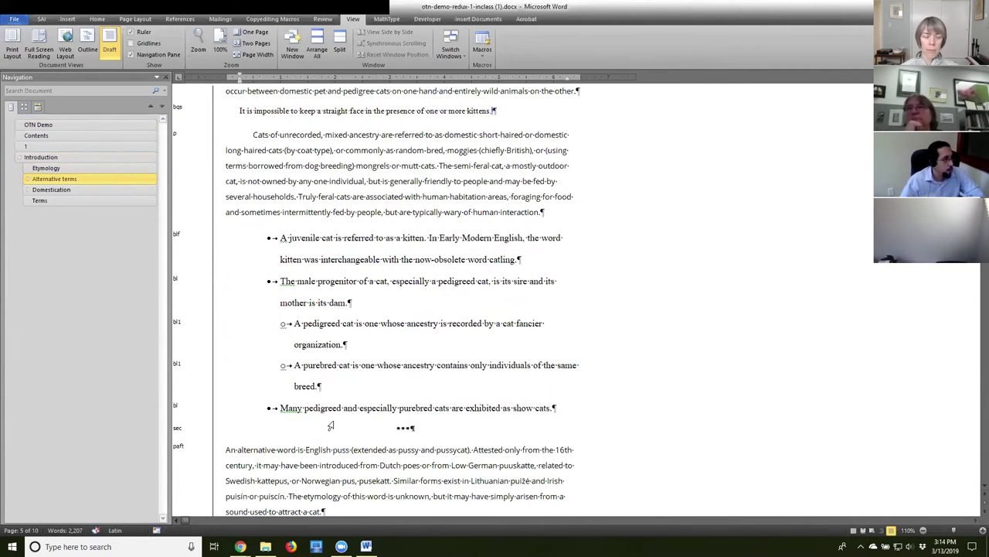
scroll(330, 425, "down", 1)
left_click_drag(282, 195, 541, 197)
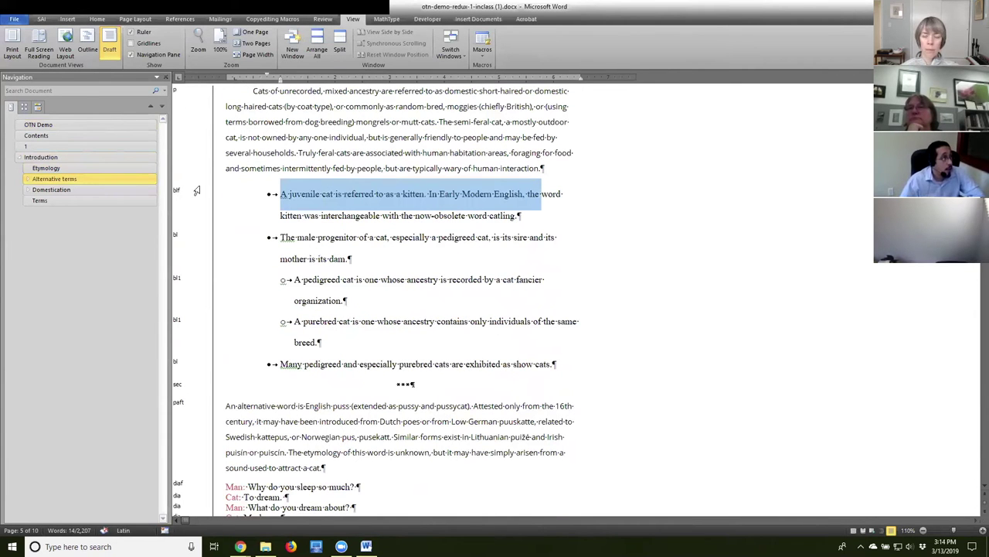
left_click(336, 215)
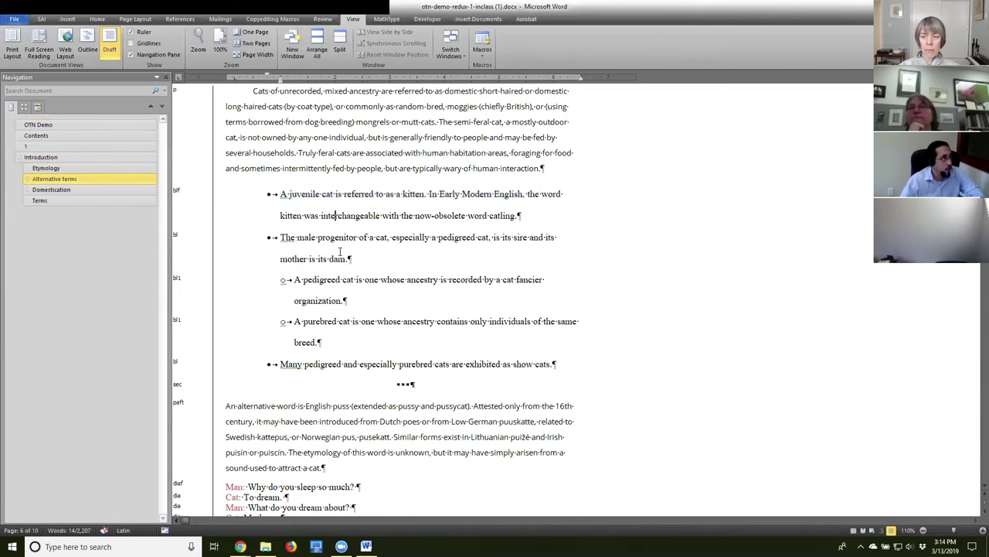
Check the 'Cat: I remember.' dialogue line and the Play paragraph under Terms.
scroll(377, 393, "down", 7)
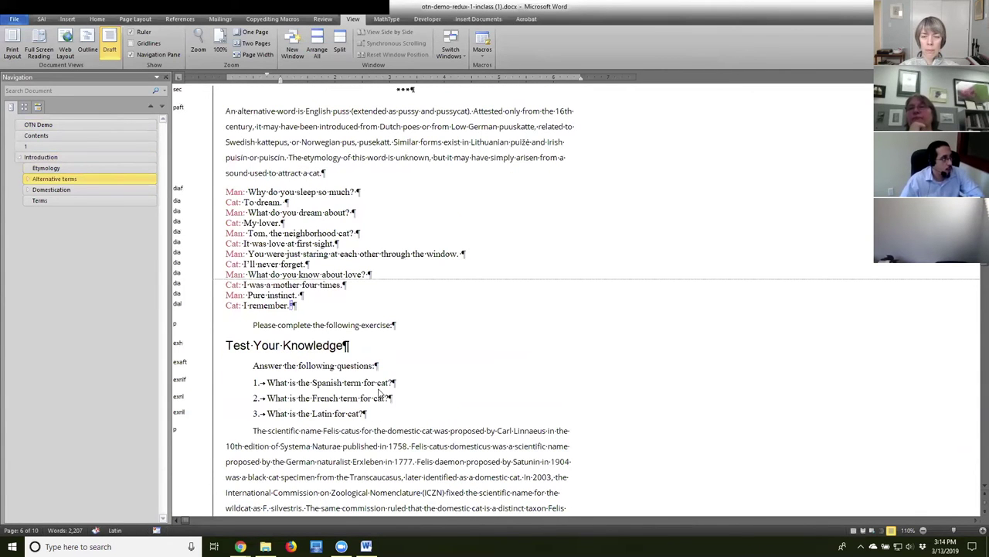
left_click(178, 194)
left_click(178, 308)
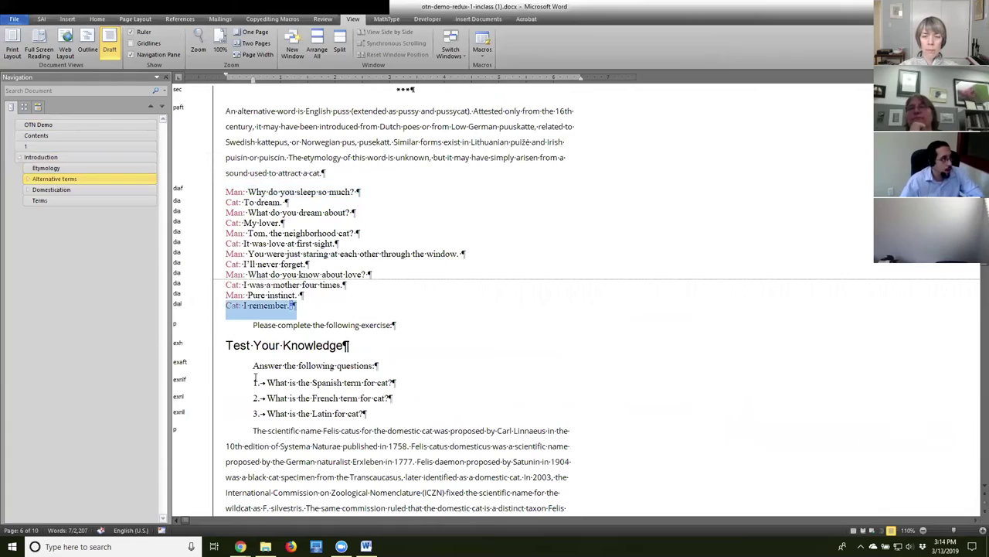
scroll(256, 377, "down", 12)
scroll(345, 374, "down", 20)
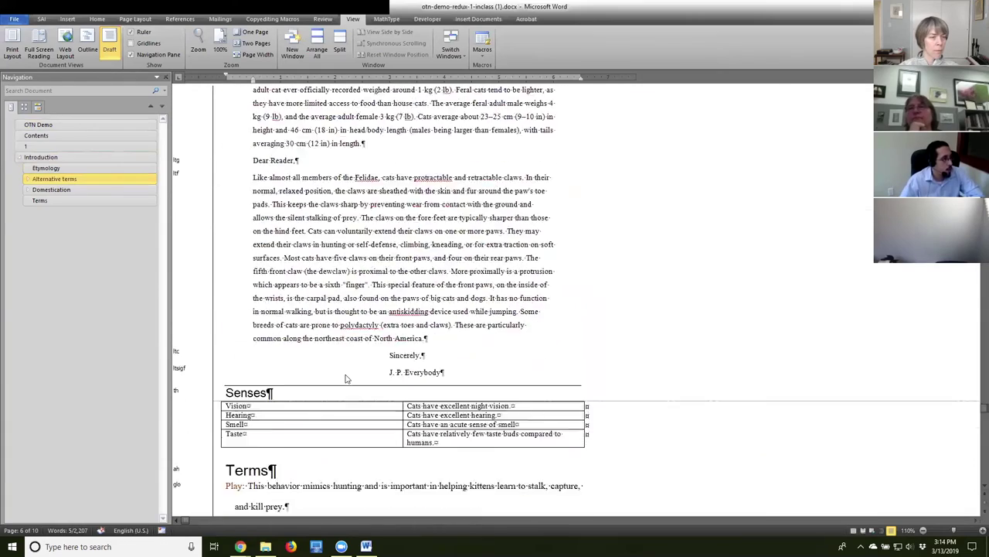
scroll(346, 378, "down", 4)
left_click(183, 328)
left_click(302, 398)
Return to the start and place the insertion point in the A Scribe Demo title.
scroll(413, 433, "up", 3)
scroll(413, 434, "up", 20)
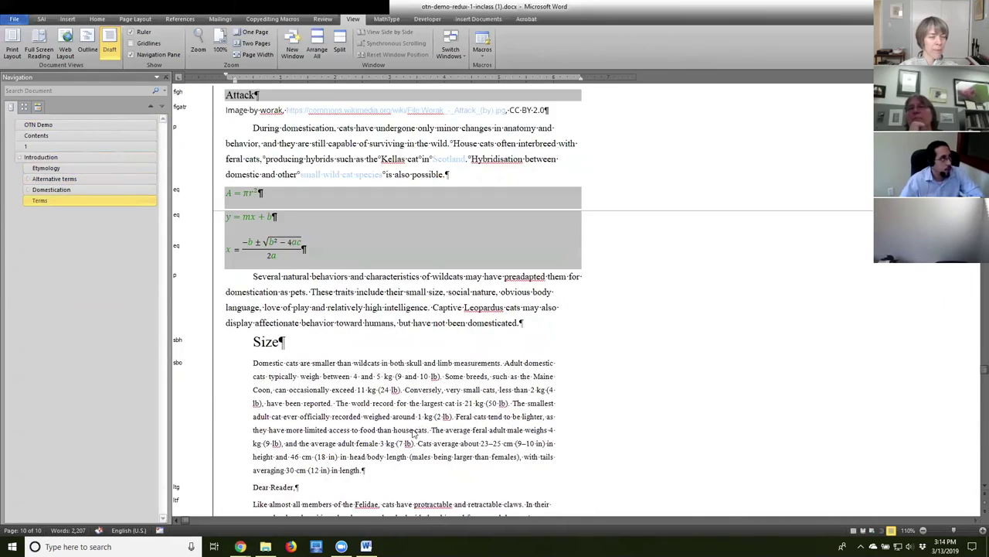
scroll(412, 433, "up", 20)
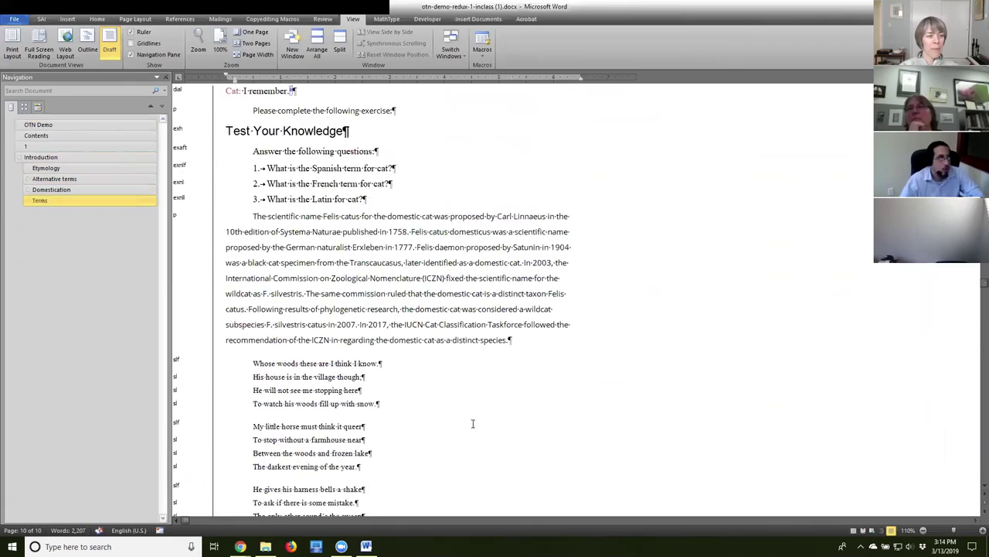
scroll(474, 424, "up", 20)
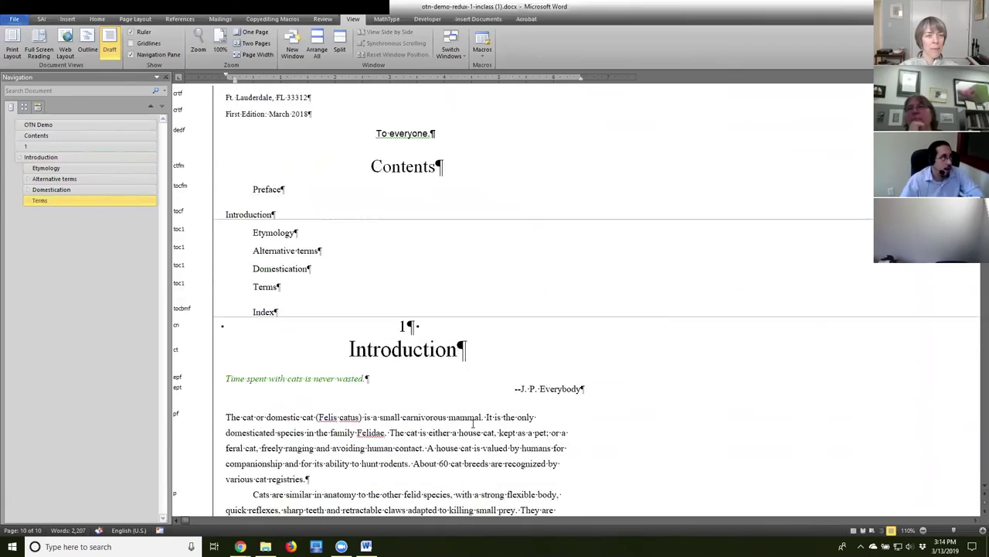
left_click(368, 263)
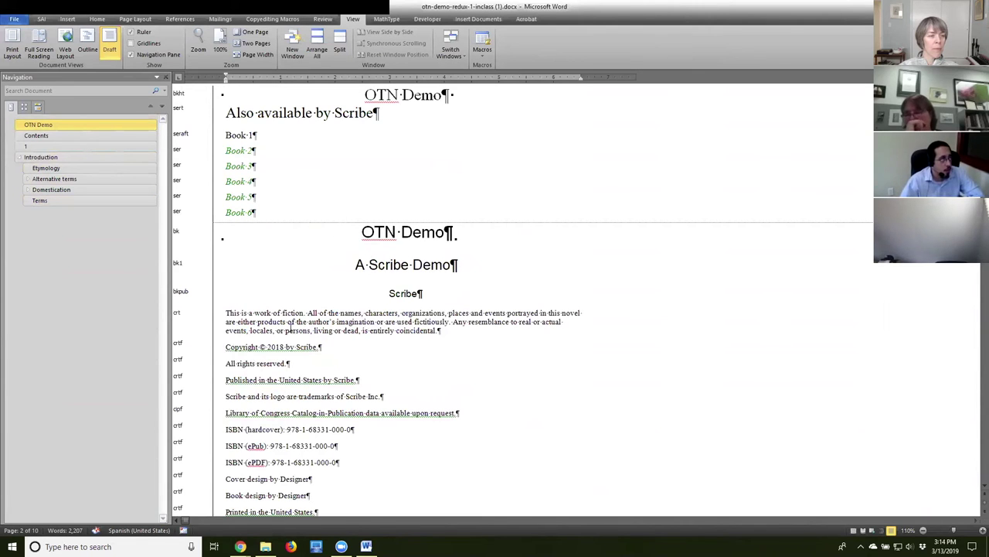
Give the 'This is a work of fiction' paragraph the p style, then inspect the centred Scribe paragraph.
left_click(175, 318)
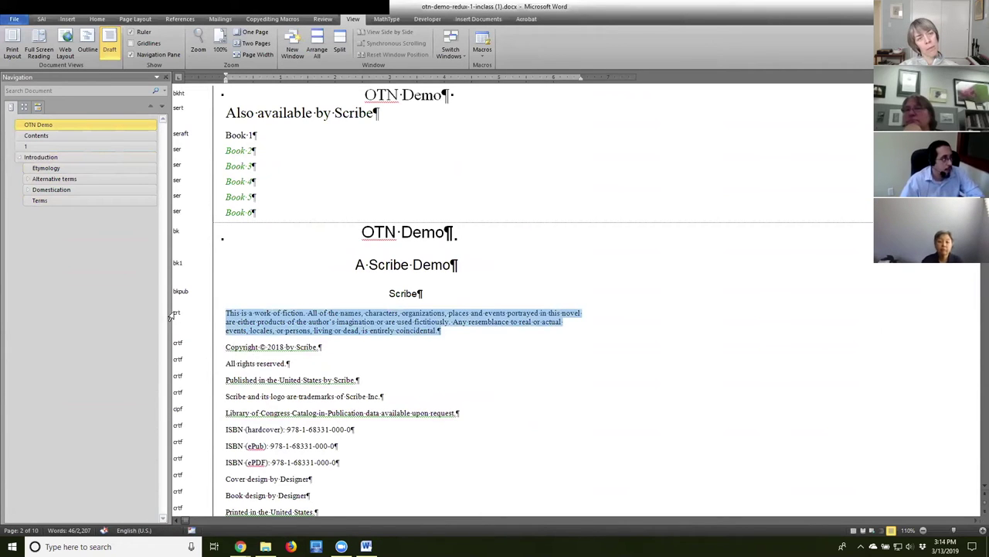
double_click(177, 315)
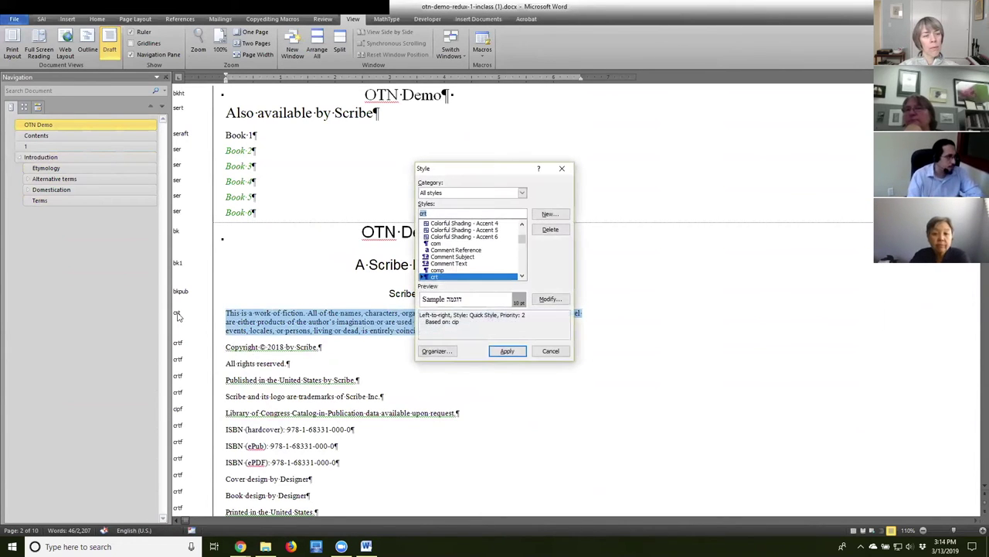
type("p")
key("Return")
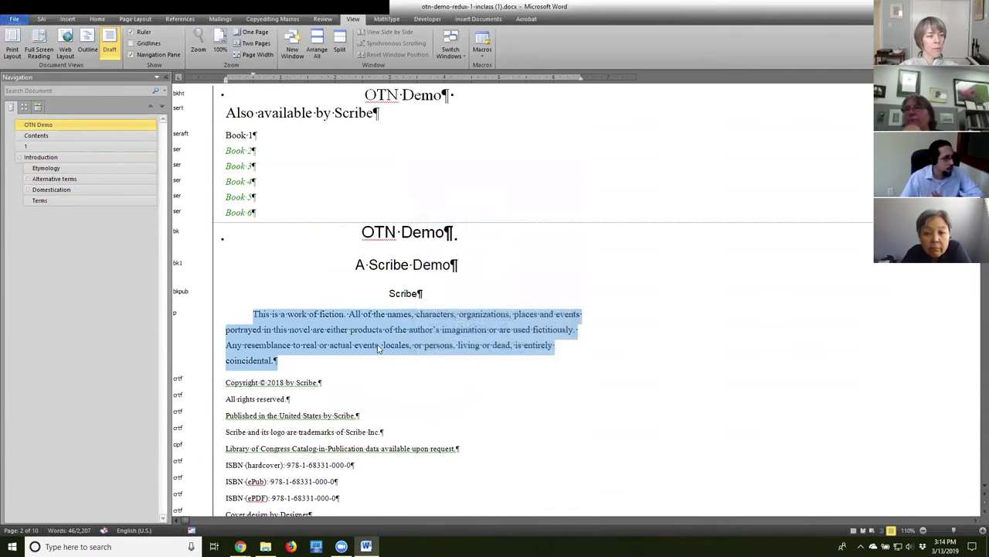
left_click(313, 314)
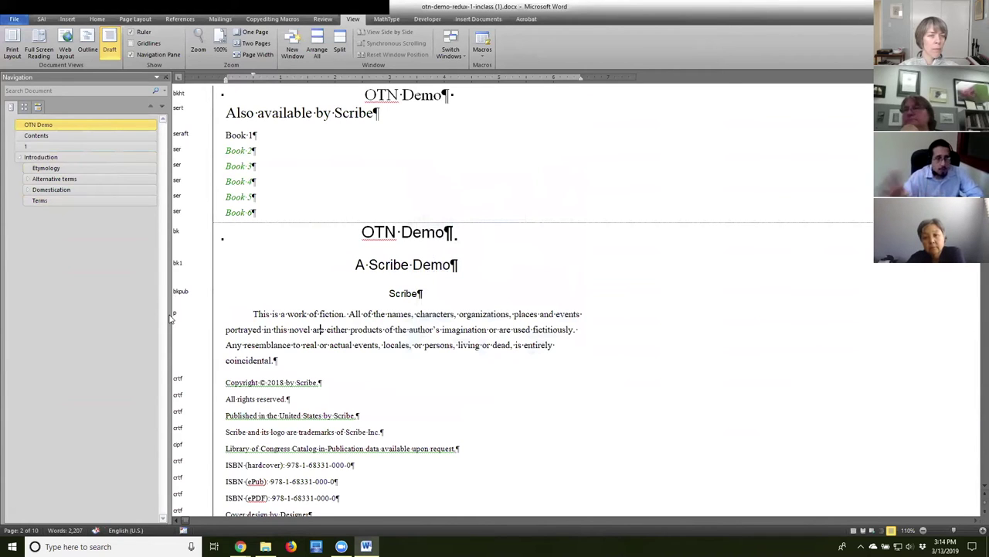
triple_click(405, 294)
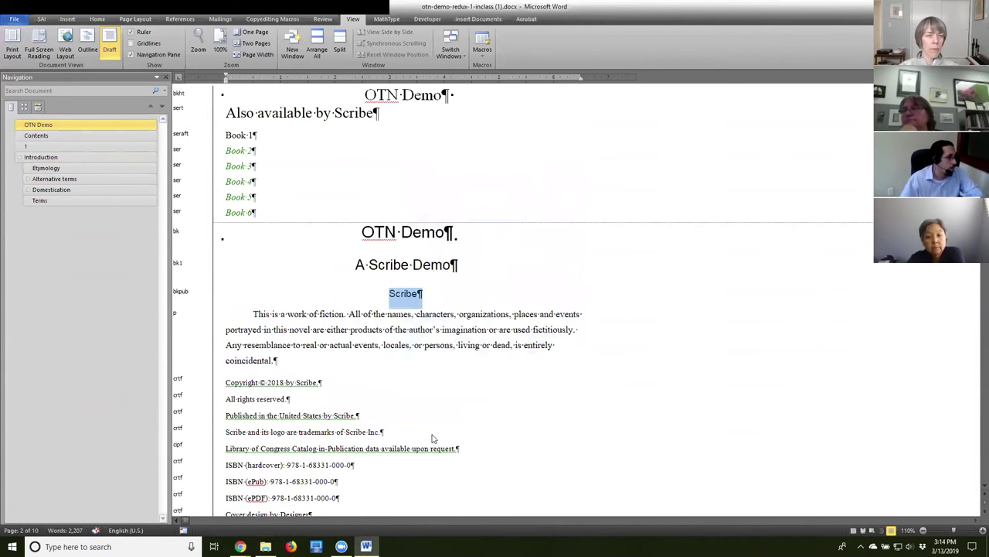
left_click(325, 366)
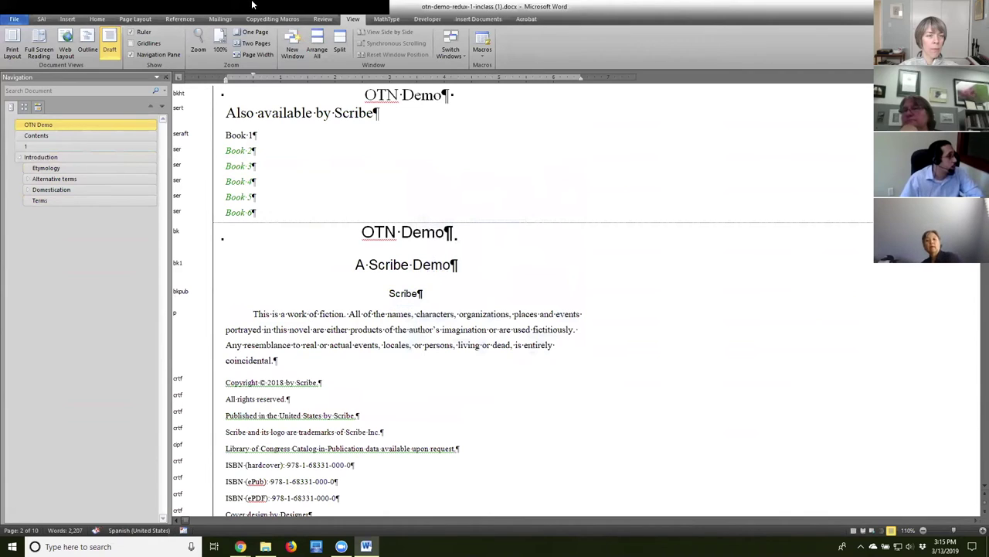
Show the Downloads folder listing both otn-demo-redux-1-inclass .docx copies.
left_click(265, 547)
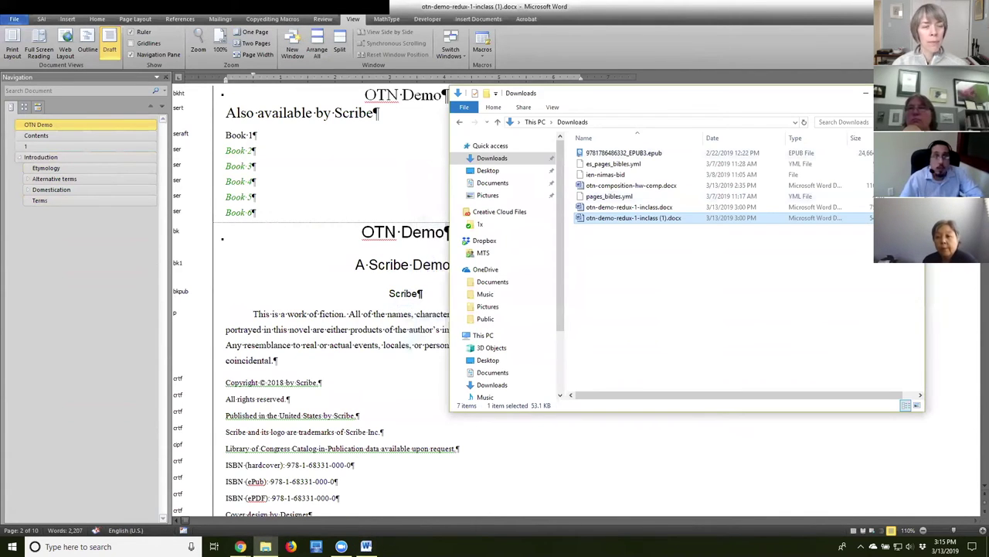
left_click(240, 546)
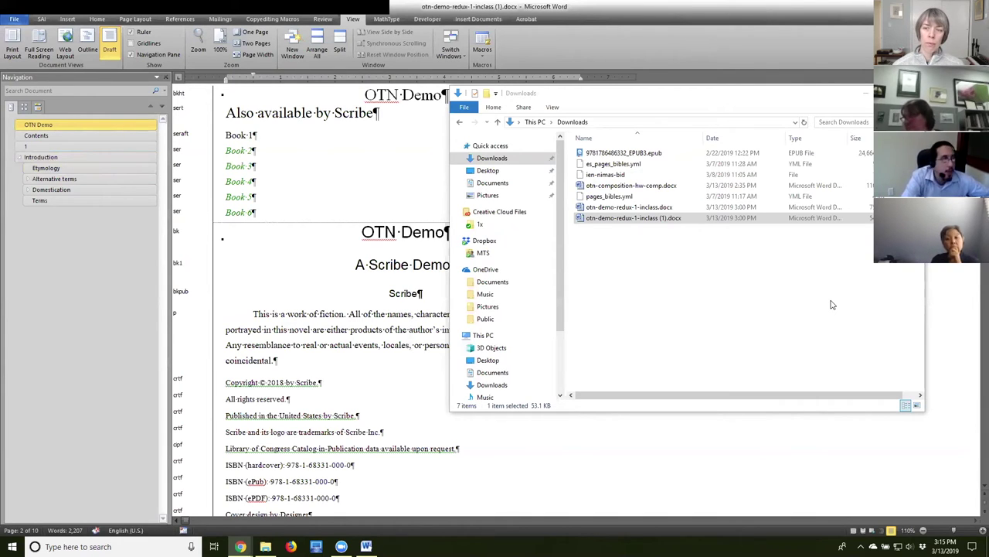
Apply the sl style to the poem line 'My little horse must think it queer'.
left_click(309, 314)
scroll(431, 353, "down", 20)
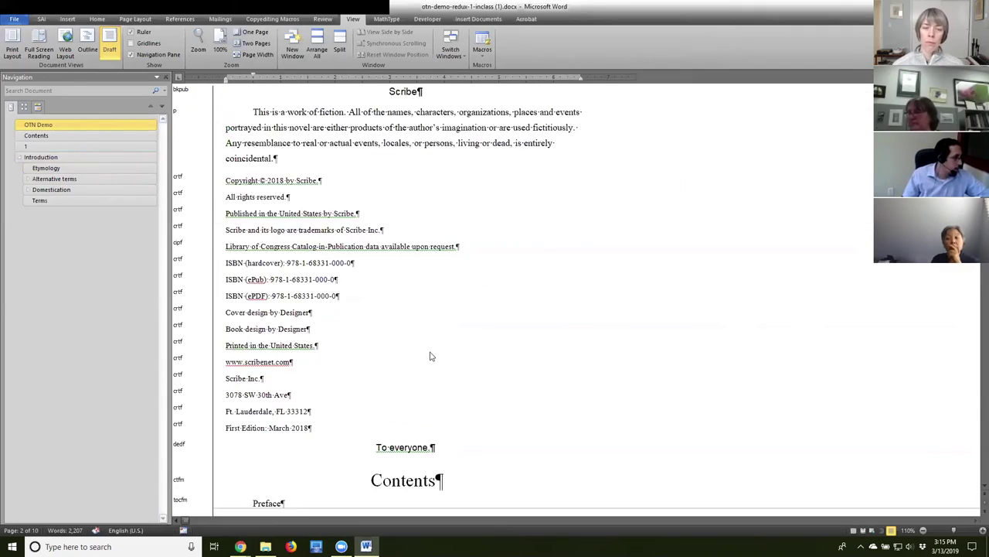
scroll(451, 362, "down", 20)
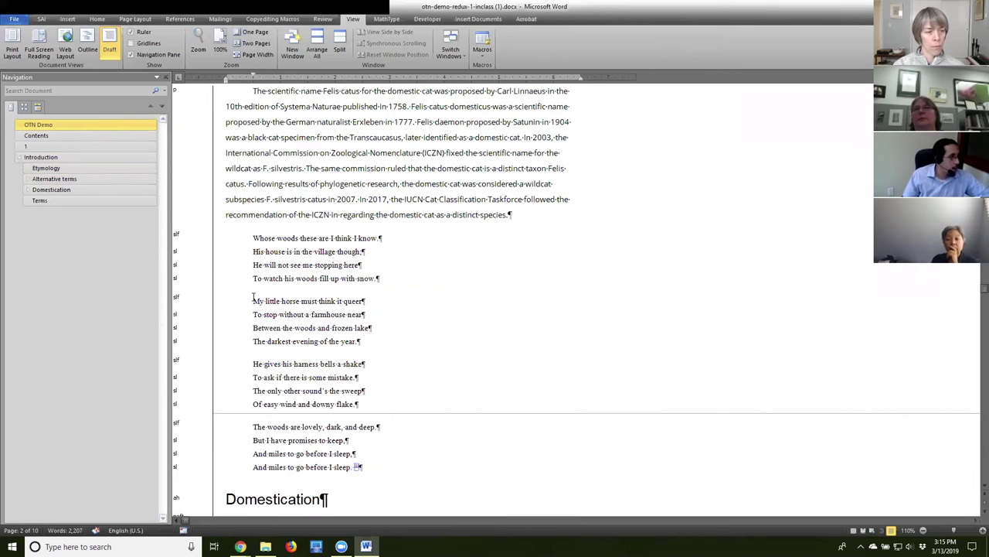
left_click(174, 298)
double_click(174, 296)
left_click(448, 283)
left_click(506, 349)
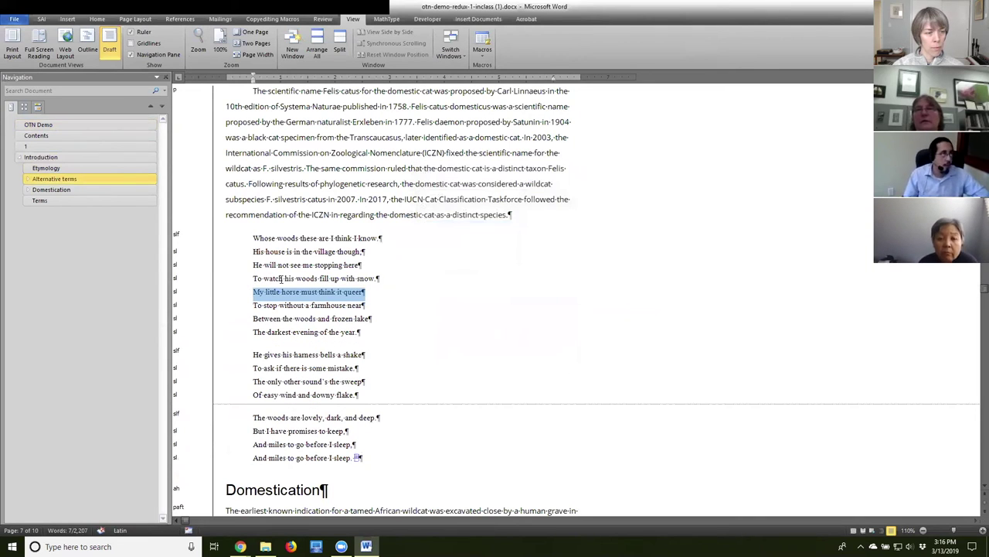
left_click_drag(253, 291, 372, 292)
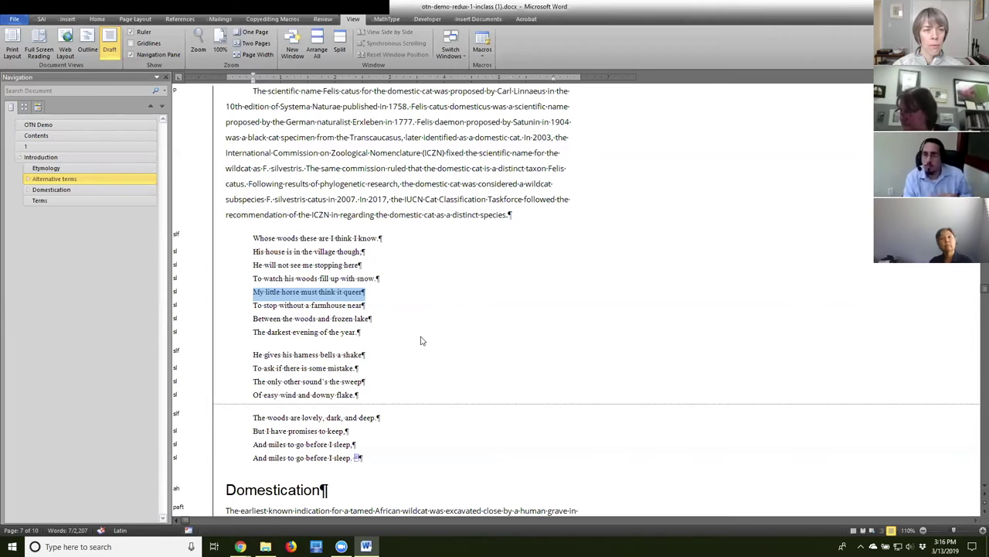
Change that line's style from sl to slf, then review the stanzas down to the scientific-name paragraph.
double_click(174, 295)
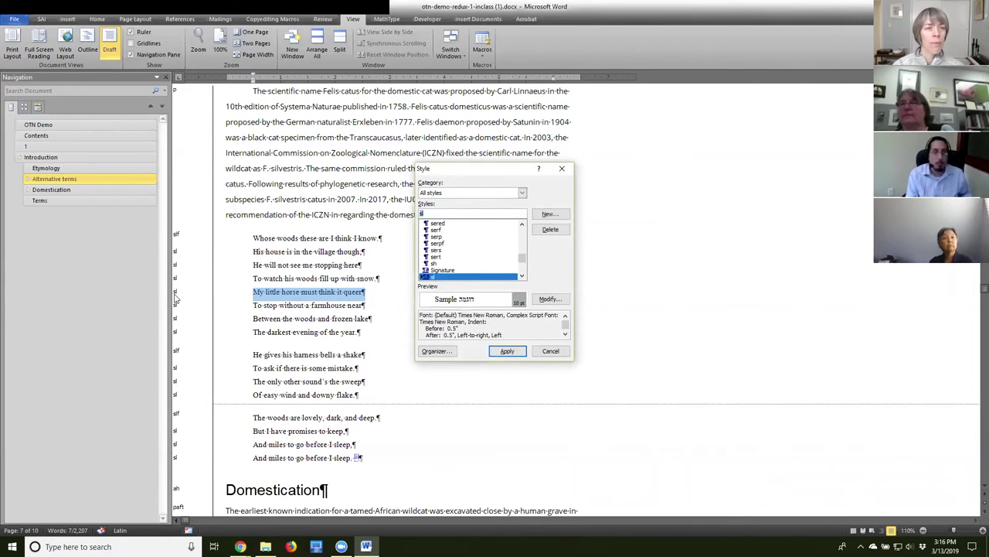
type("f")
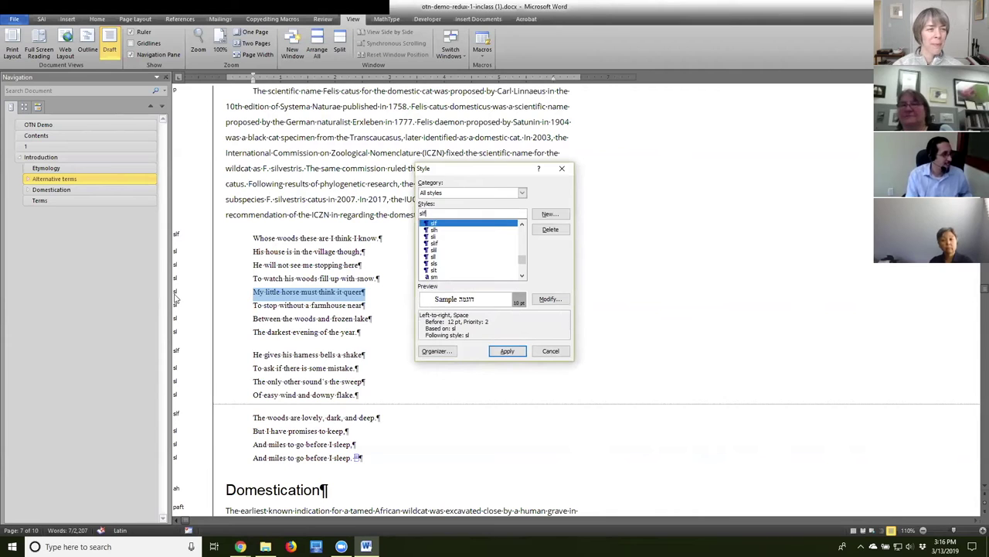
key("Return")
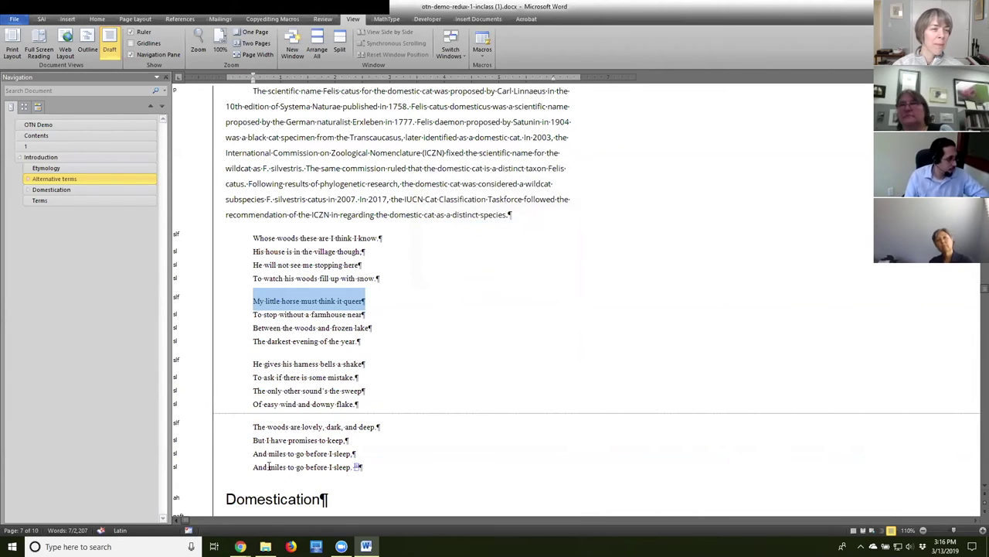
left_click(297, 455)
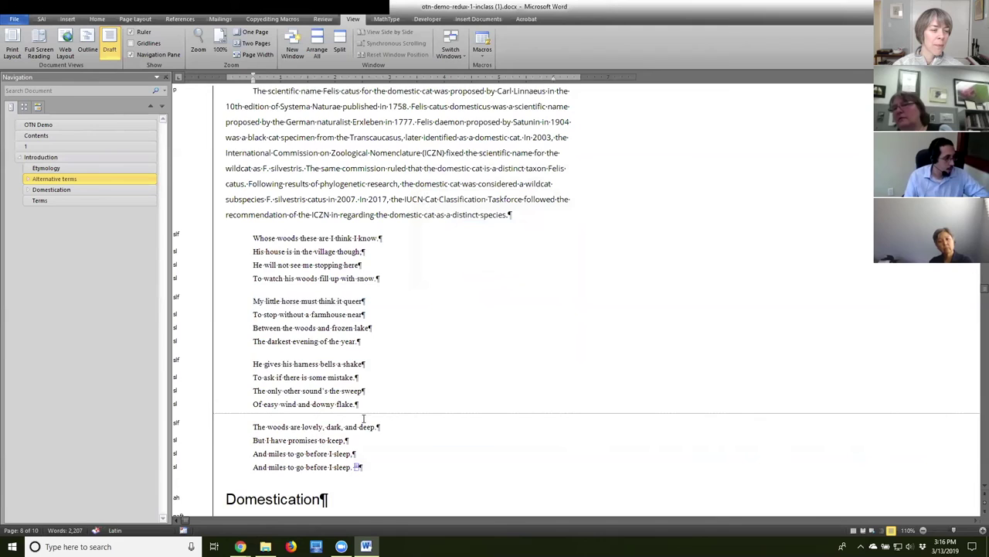
scroll(363, 418, "down", 2)
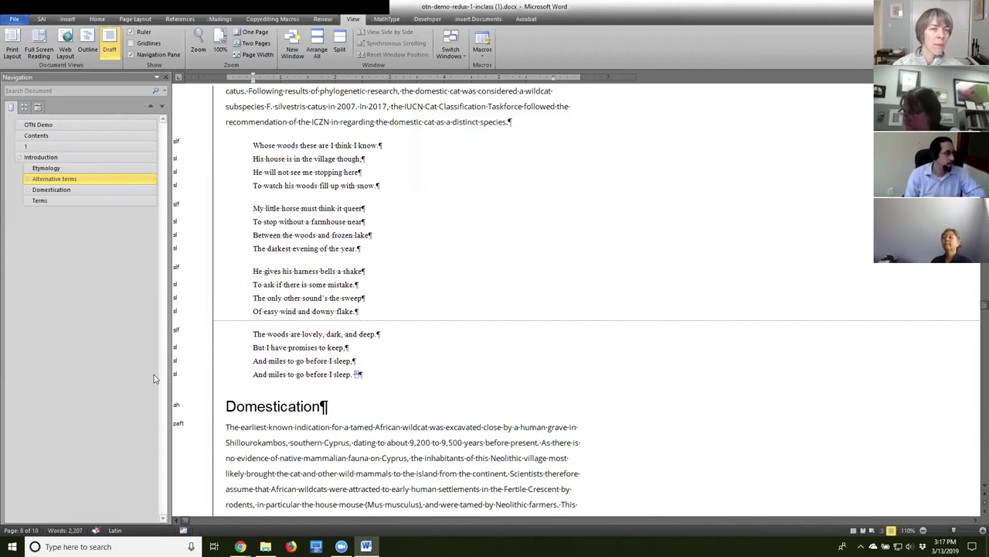
scroll(548, 384, "up", 2)
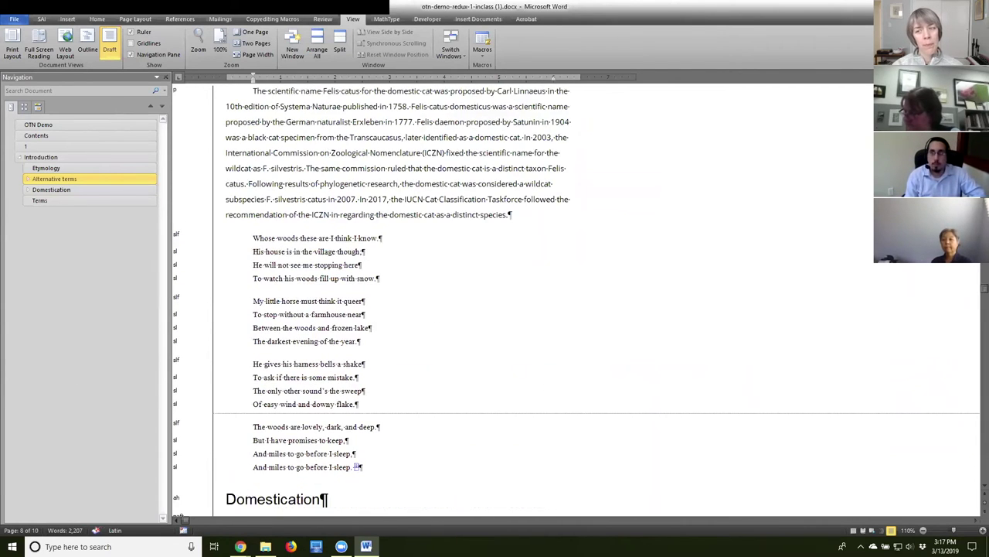
left_click(490, 214)
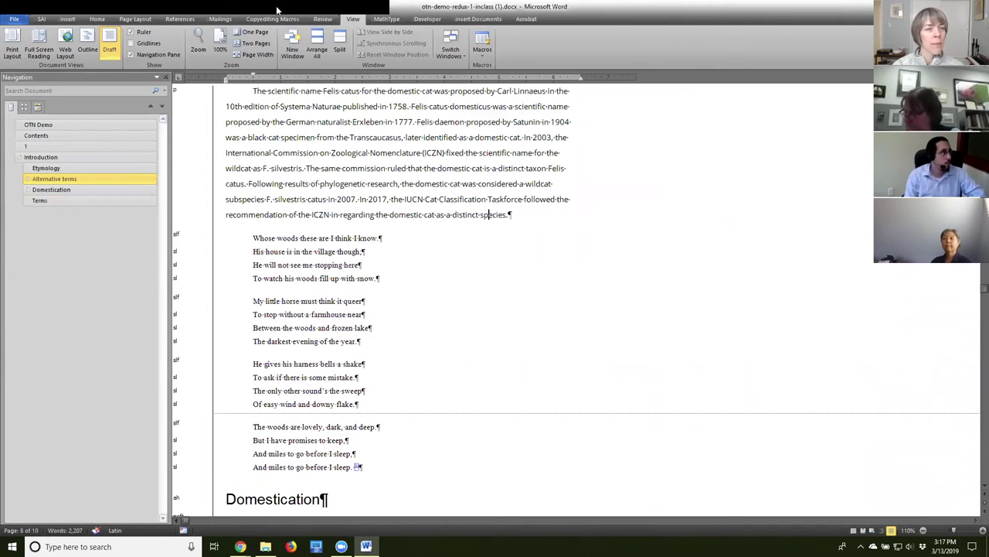
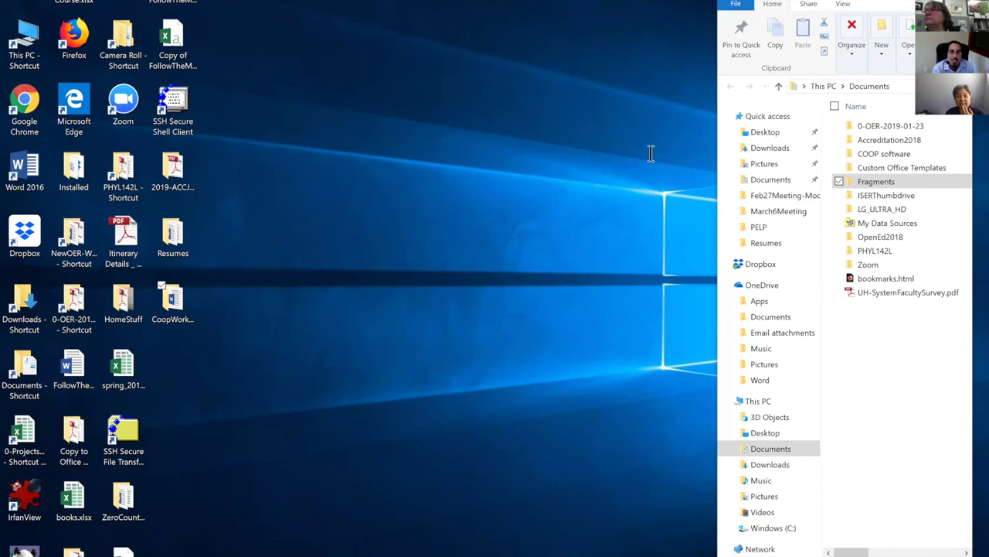
Switch to Word with The Empire of Progress manuscript open.
key("alt+Tab")
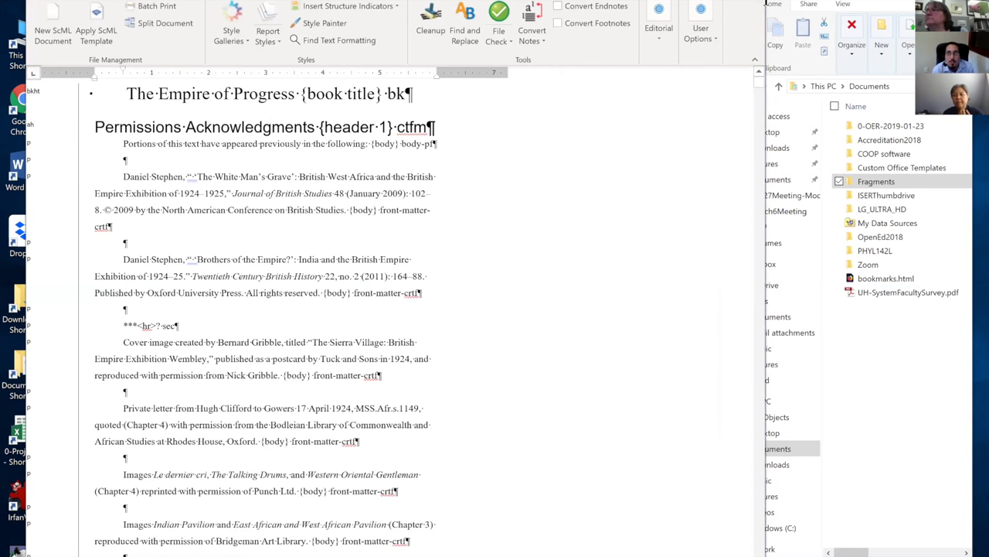
Maximize the Word manuscript window with Win+Up.
key("super+Up")
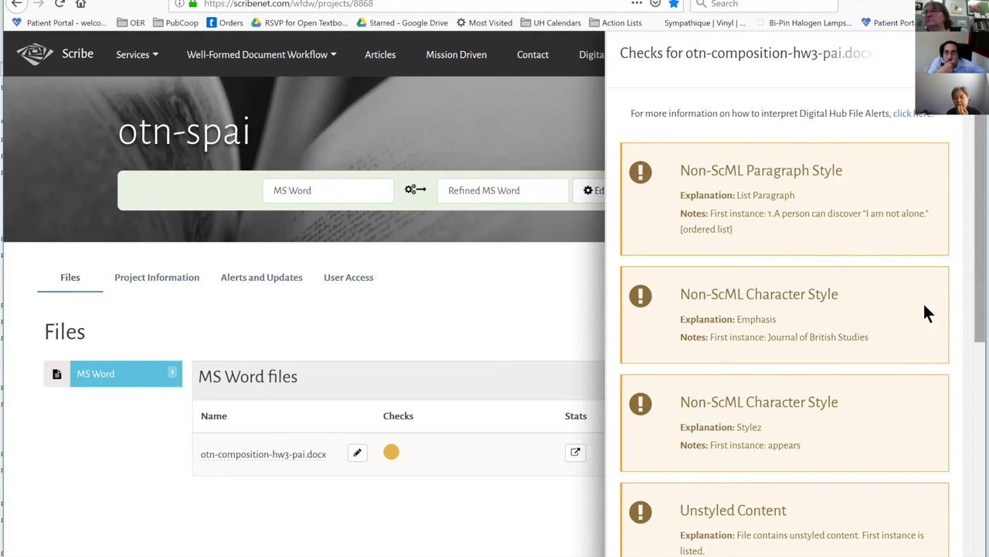
Read the Scribe Checks panel's Non-ScML style and unstyled-content flags, then return to Word.
scroll(305, 278, "down", 2)
scroll(304, 278, "up", 2)
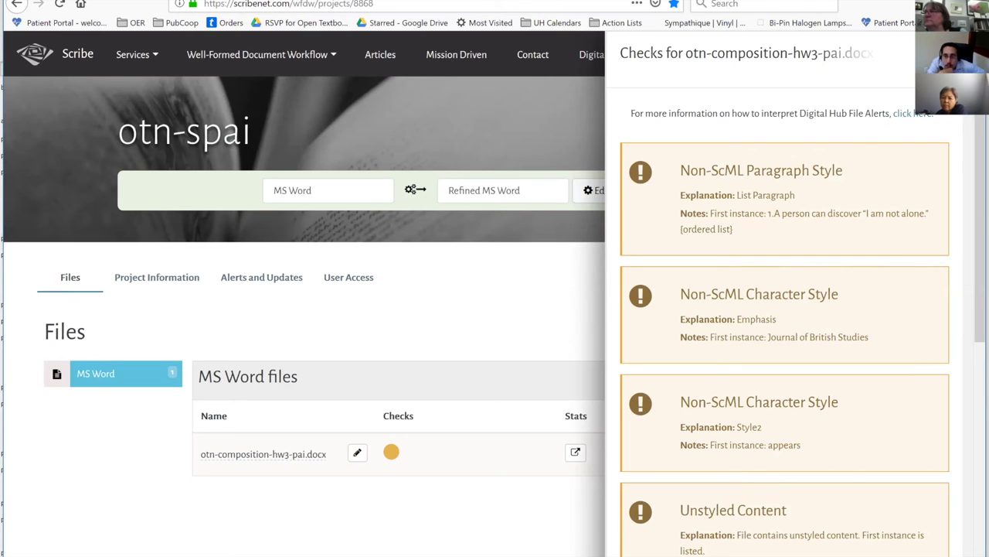
scroll(790, 317, "down", 1)
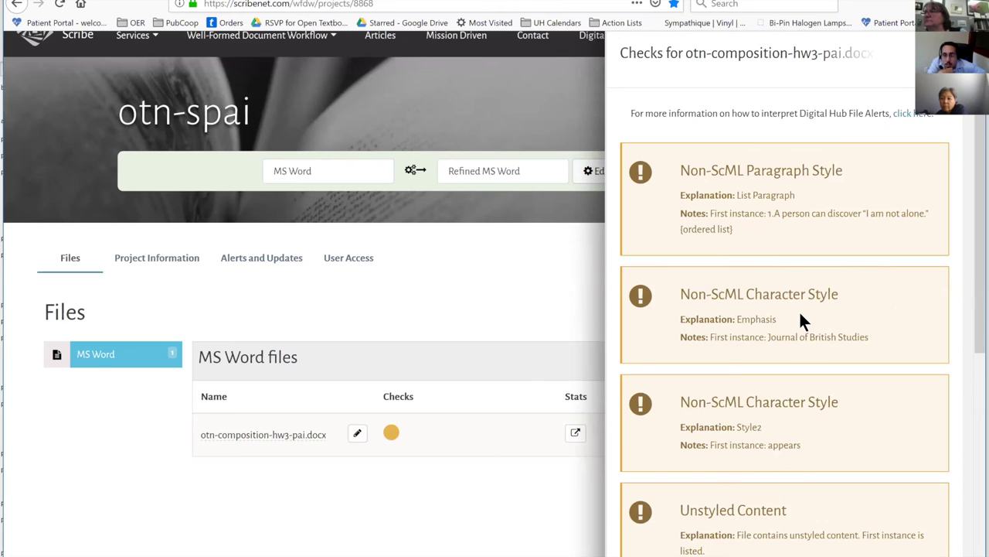
scroll(801, 317, "down", 2)
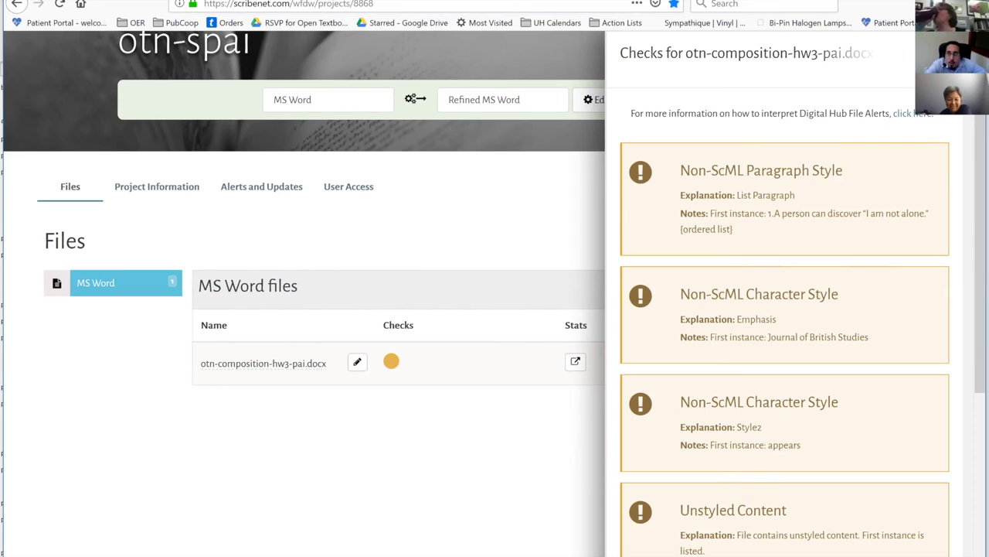
key("alt+Tab")
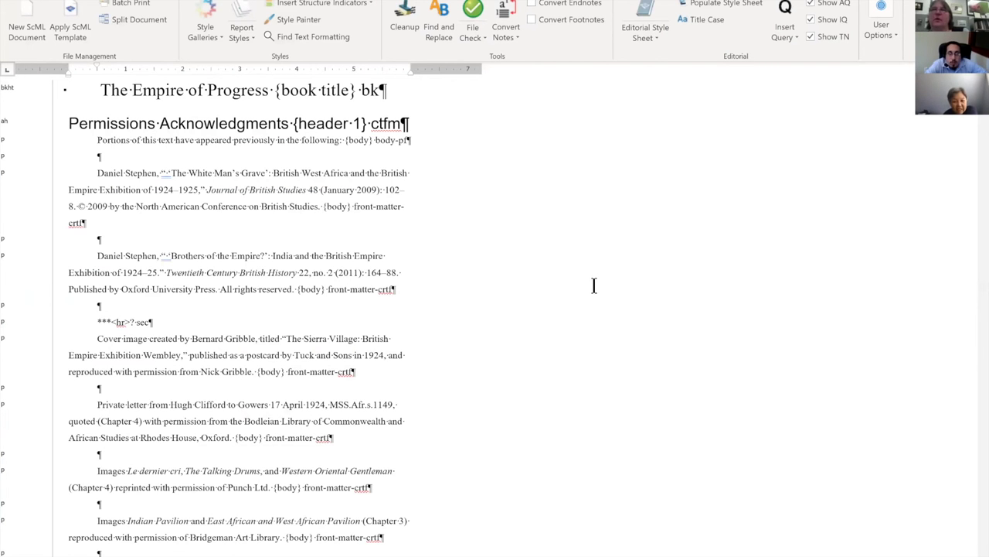
Open Find and Replace with More options and choose to search by paragraph style.
scroll(592, 283, "down", 1)
scroll(594, 286, "down", 2)
scroll(594, 286, "down", 6)
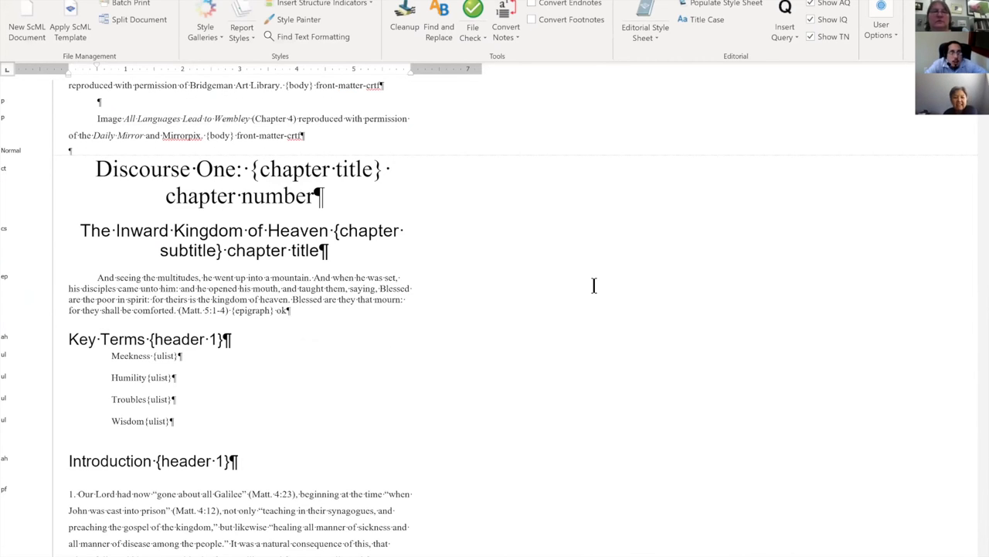
scroll(593, 286, "up", 9)
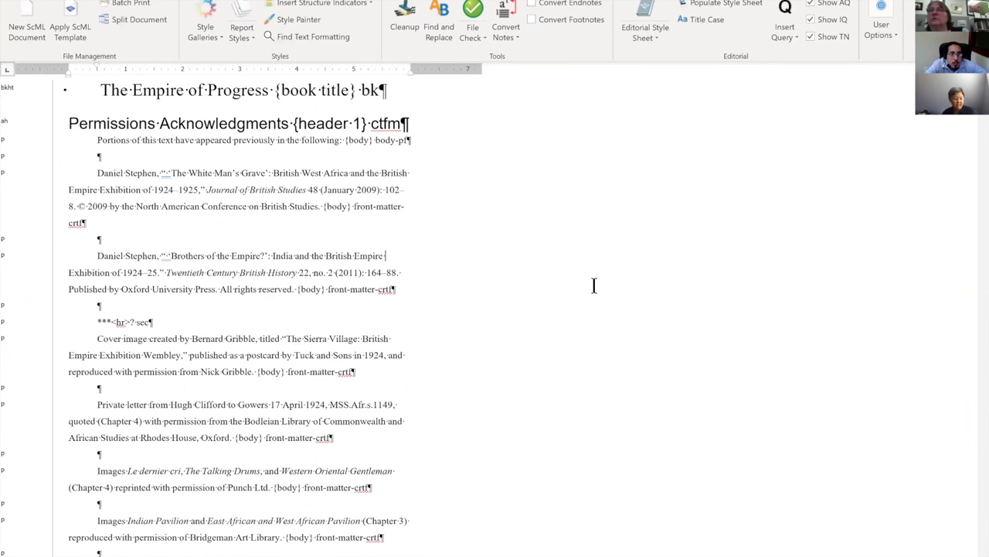
key("ctrl+h")
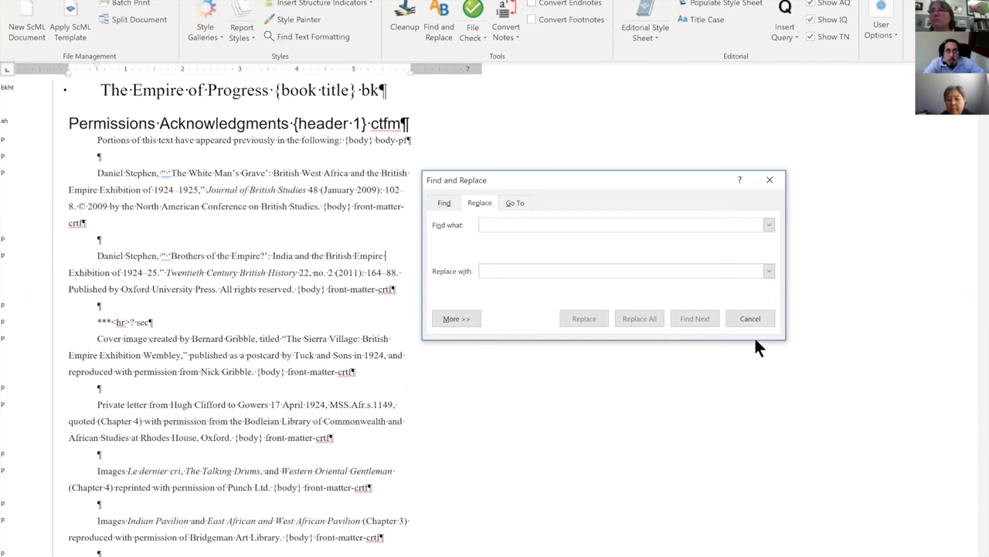
left_click(467, 321)
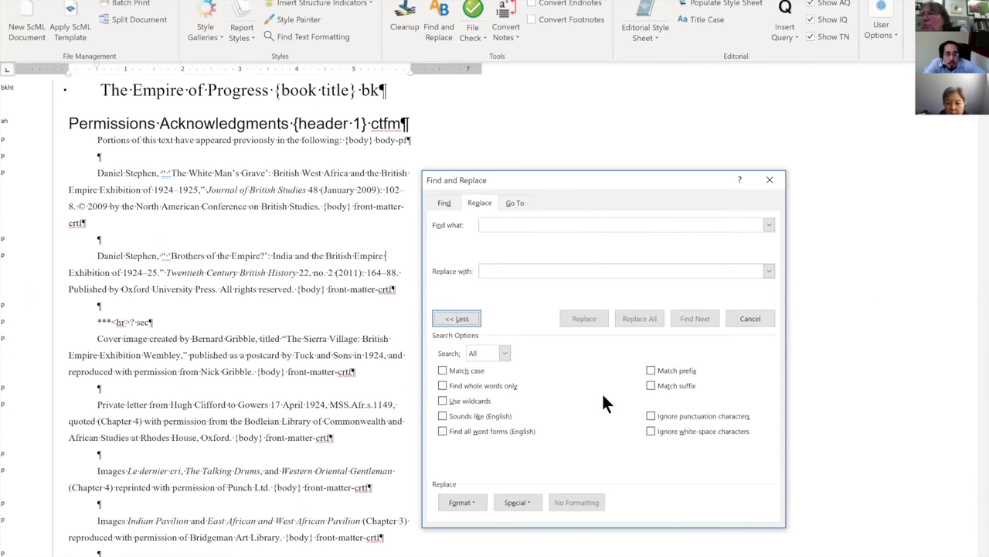
left_click(461, 502)
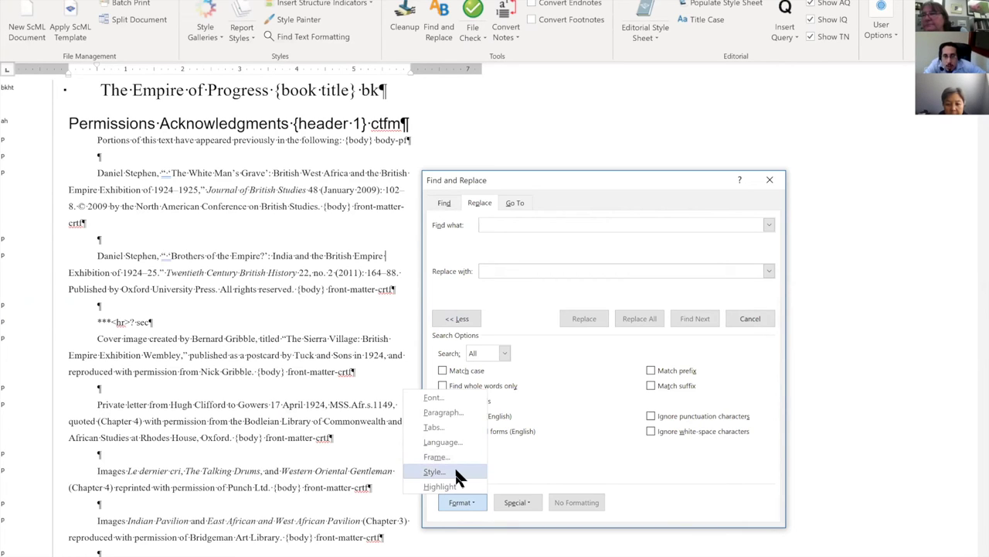
left_click(456, 471)
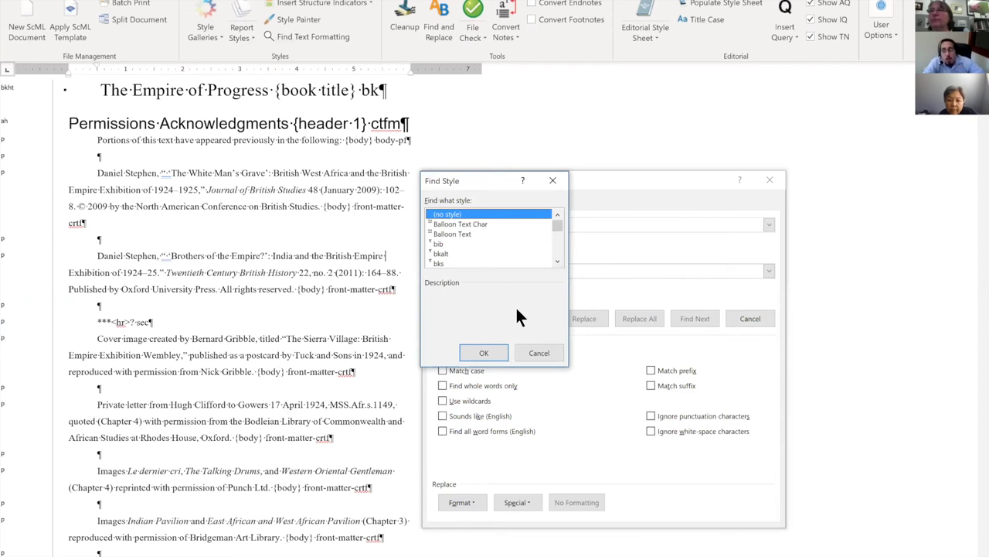
Jump to the styles starting with L in the Find Style list.
left_click(556, 263)
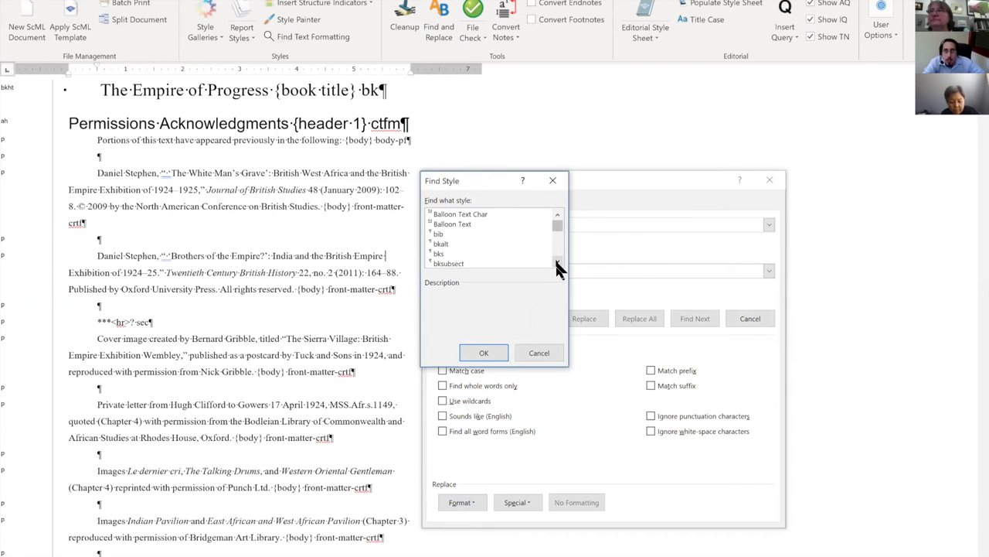
key("l")
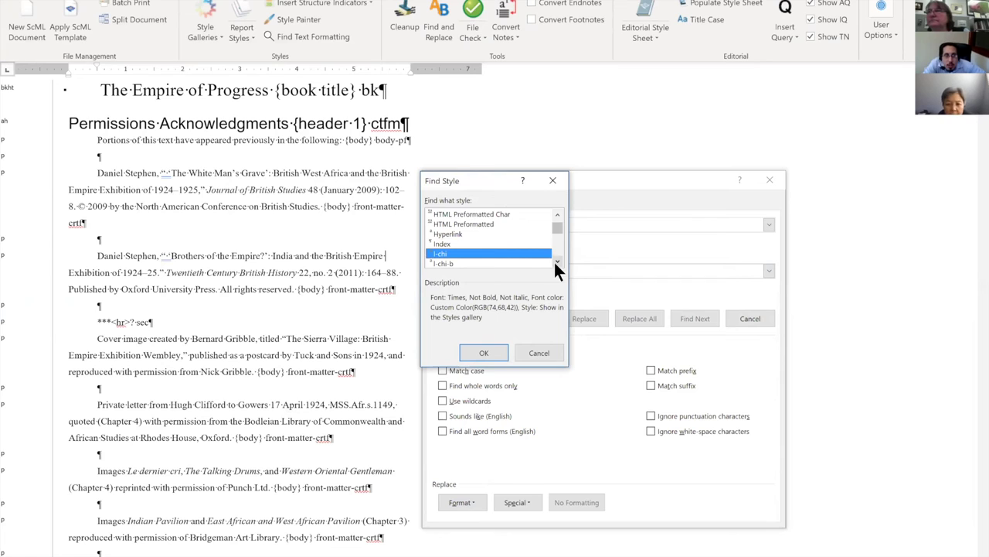
left_click(556, 263)
left_click(557, 263)
left_click(557, 263)
left_click(556, 263)
left_click(556, 263)
left_click(557, 263)
left_click(557, 263)
Scroll through the Index Heading and Line Number styles in Find Style.
scroll(555, 262, "up", 2)
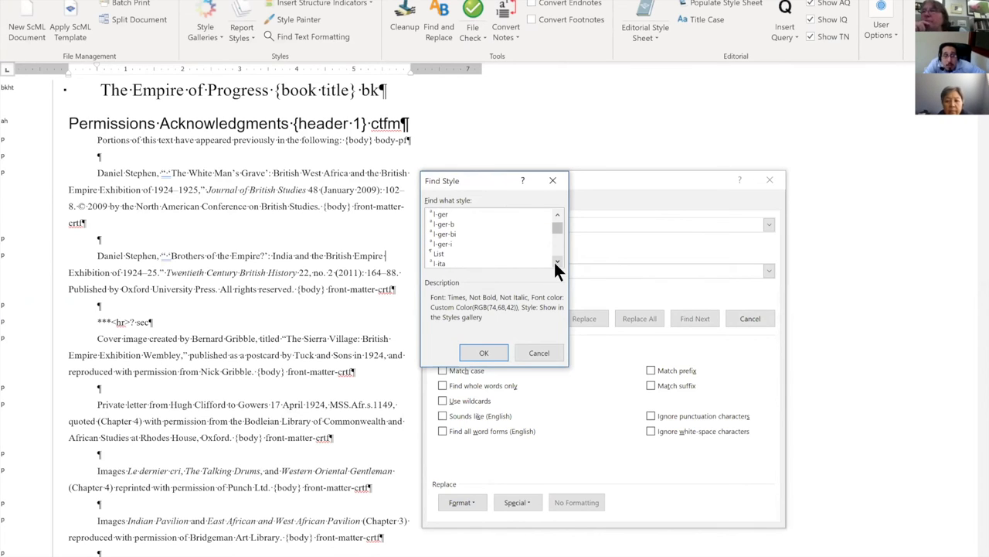
scroll(554, 259, "down", 1)
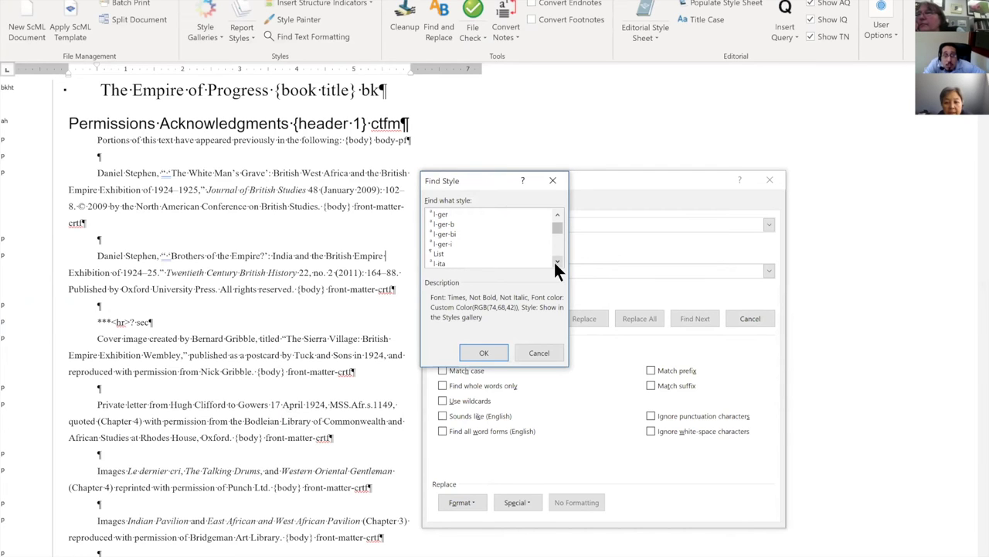
scroll(553, 259, "down", 1)
scroll(553, 260, "down", 1)
scroll(553, 260, "down", 1)
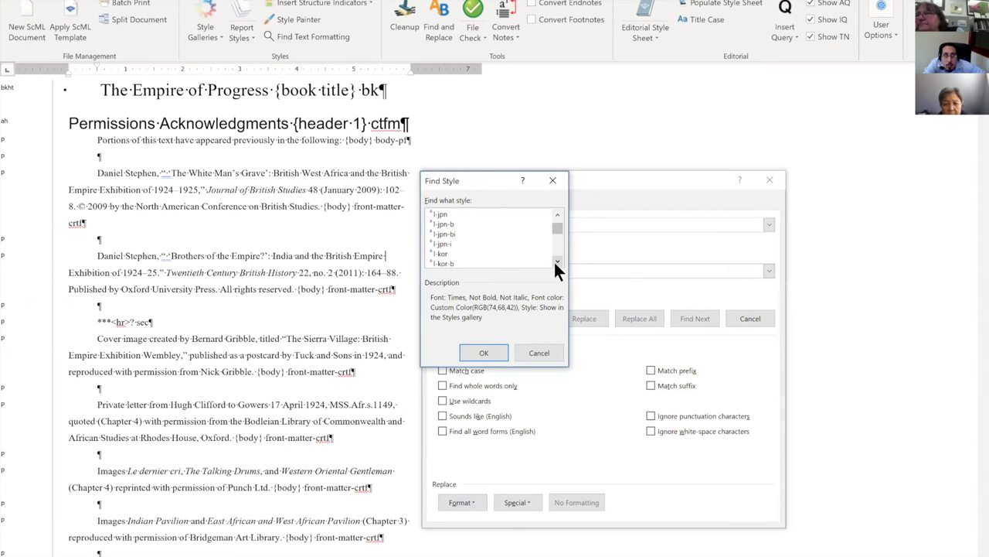
scroll(553, 259, "up", 1)
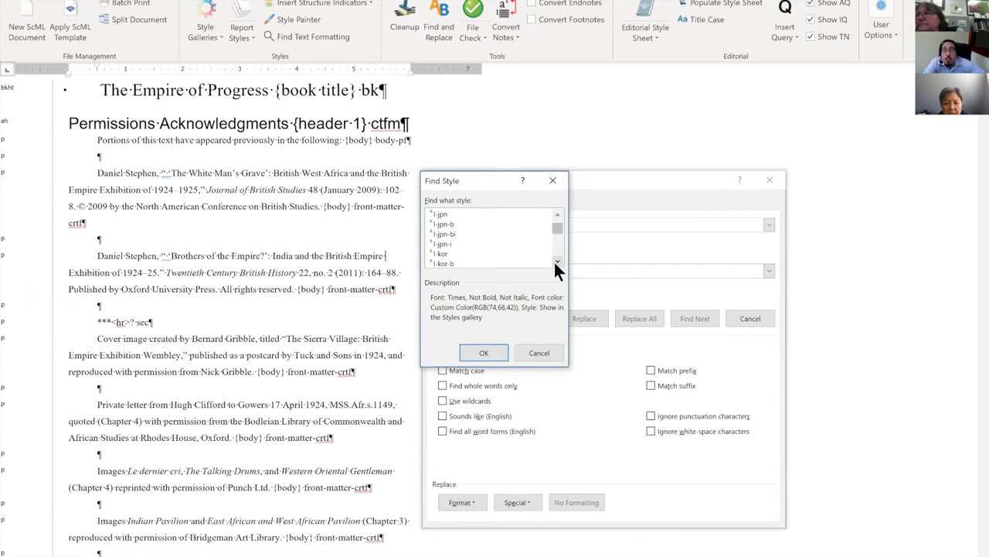
scroll(554, 260, "up", 2)
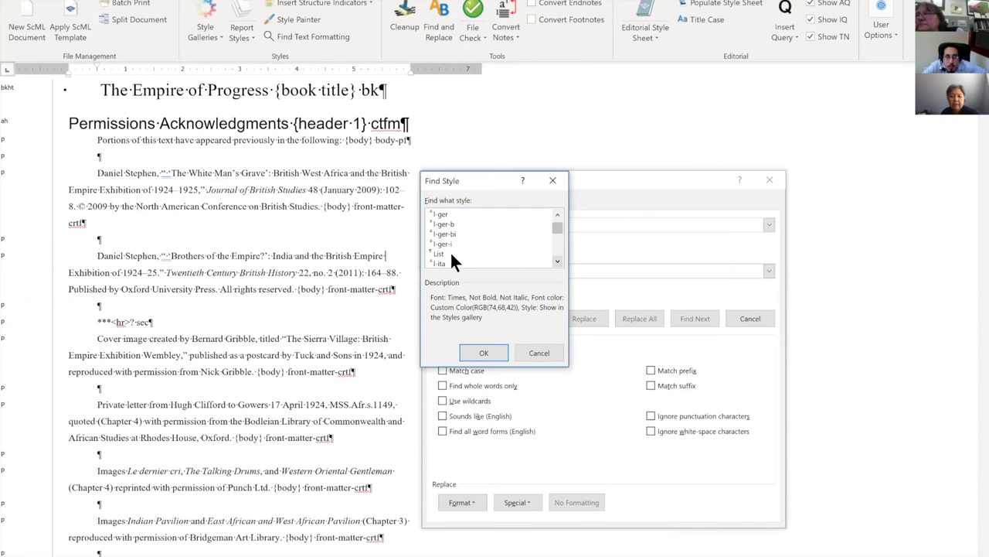
left_click(556, 265)
left_click(556, 264)
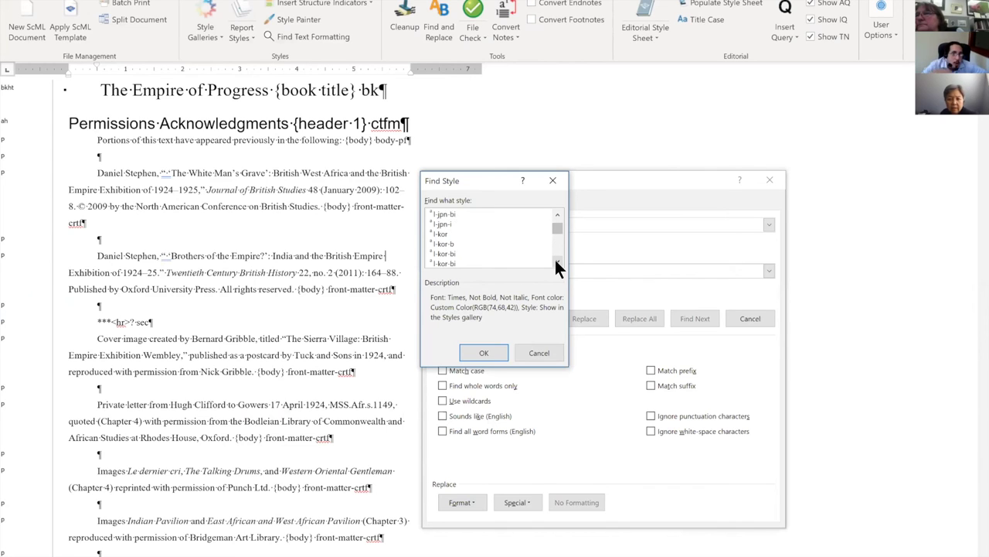
left_click(557, 264)
left_click(557, 264)
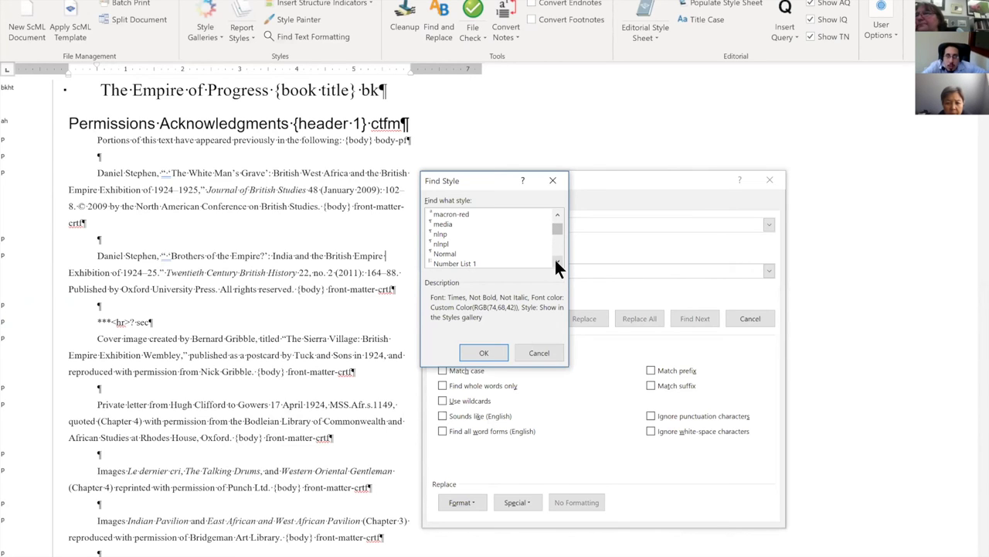
Browse further down to the List 2 through List 5 styles.
scroll(557, 265, "up", 2)
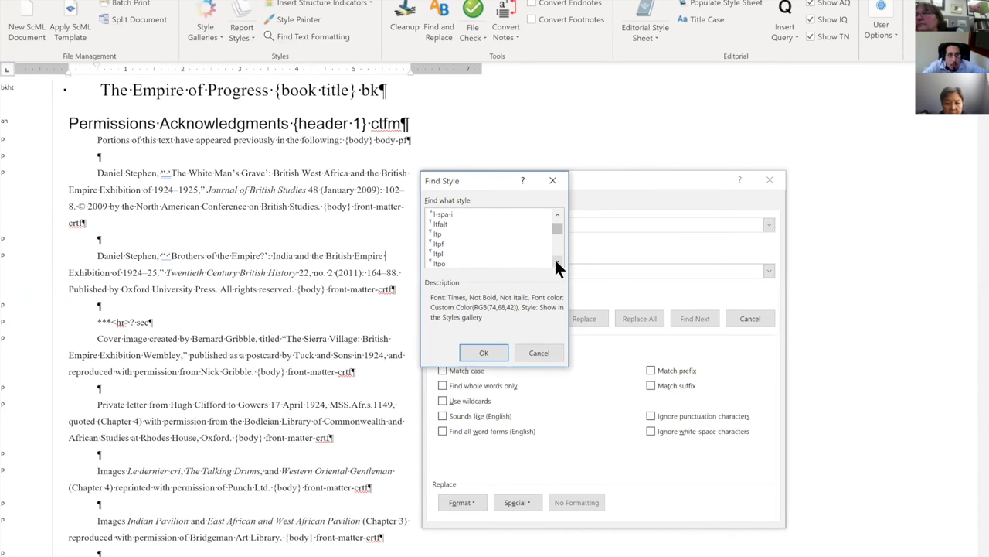
scroll(556, 263, "down", 2)
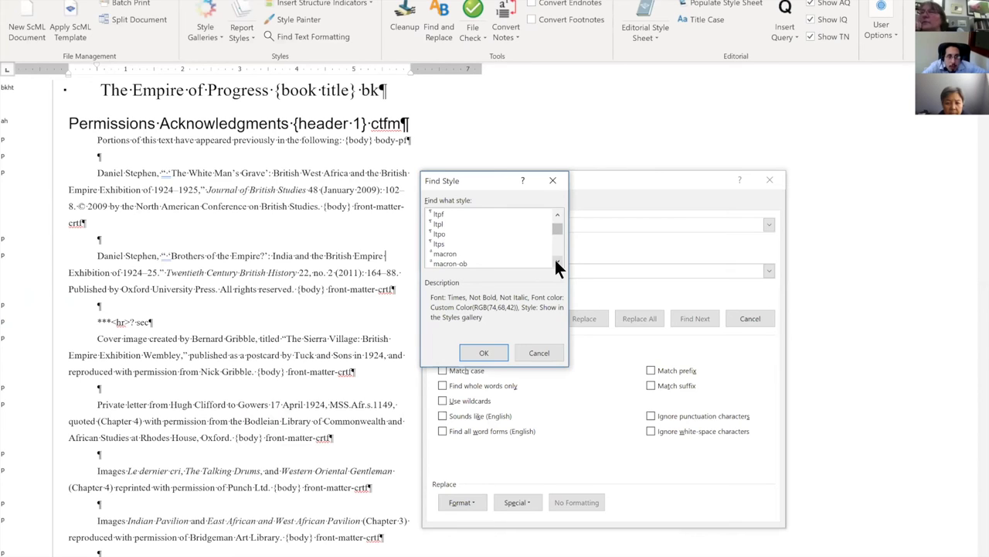
scroll(555, 261, "down", 1)
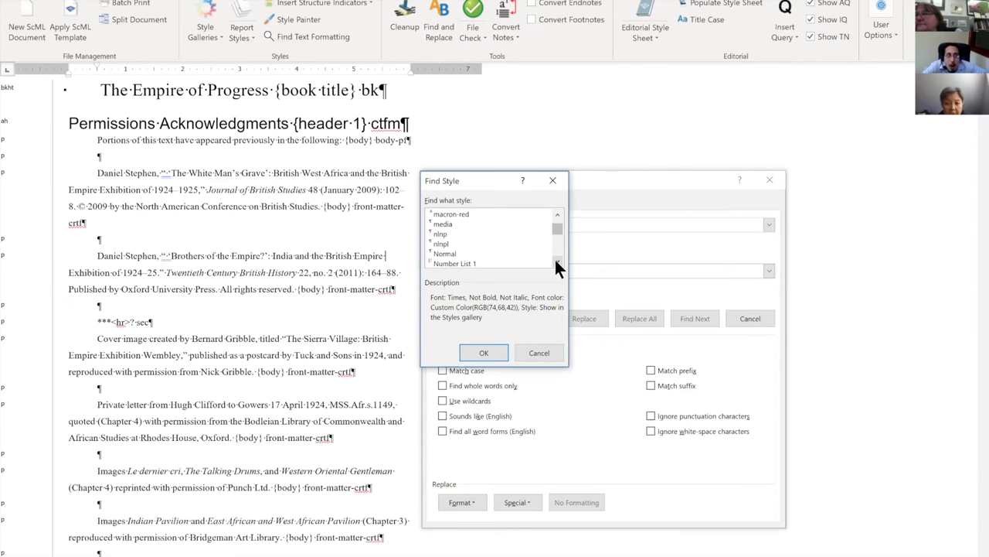
scroll(555, 259, "down", 1)
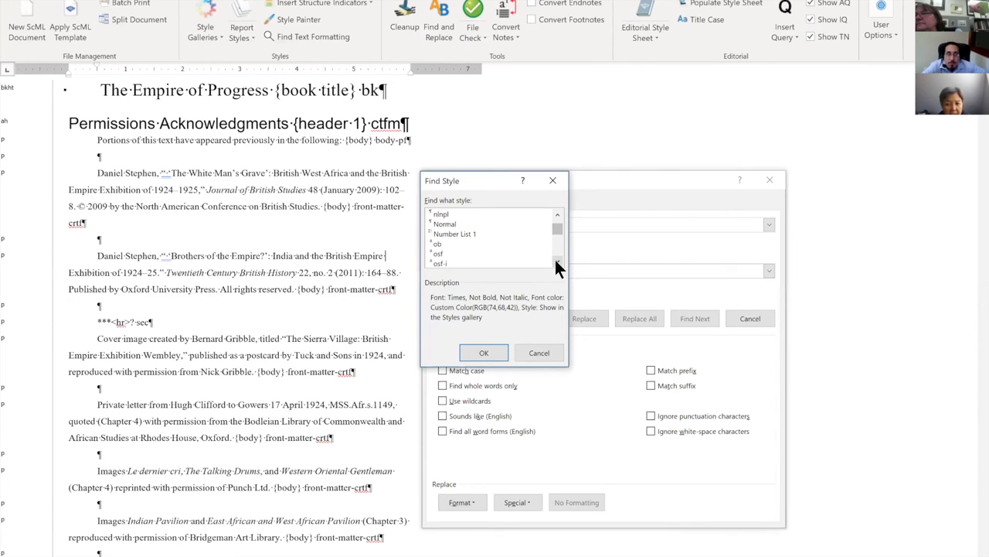
scroll(555, 261, "down", 1)
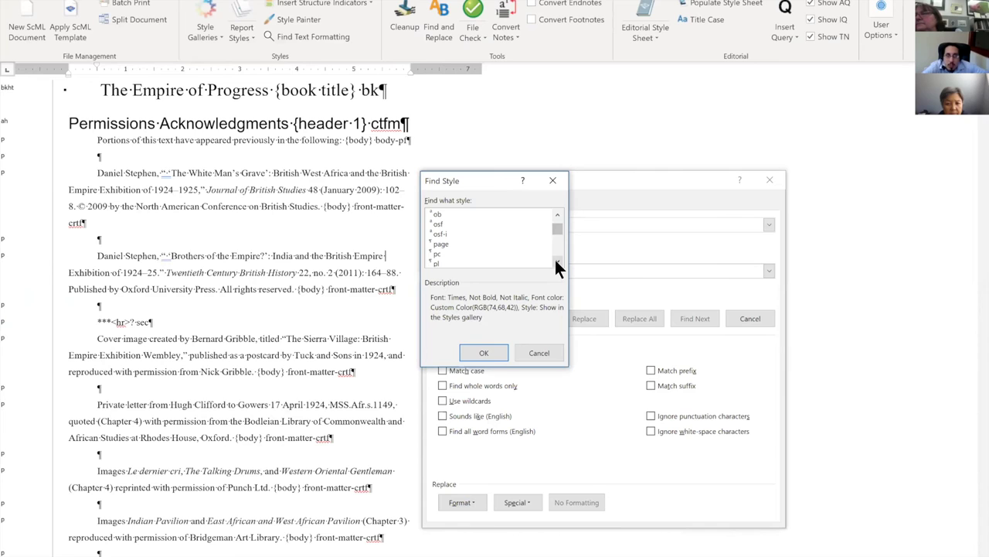
left_click(557, 263)
left_click(557, 264)
left_click(557, 264)
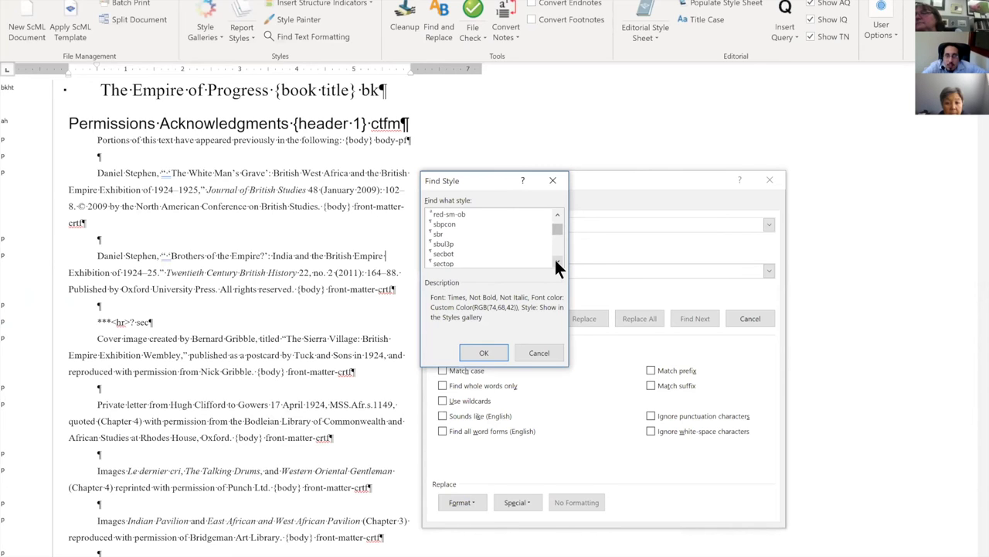
scroll(555, 263, "down", 1)
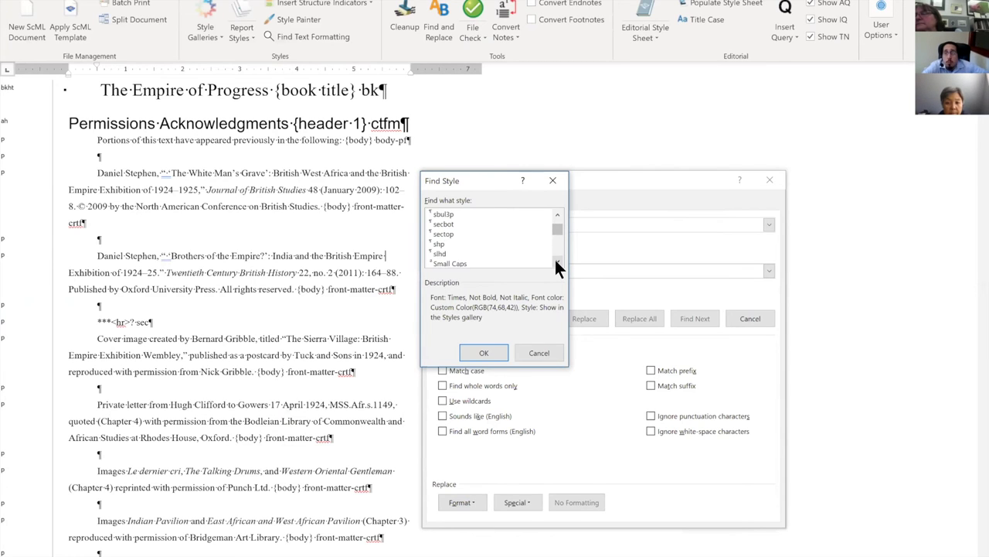
left_click(557, 263)
left_click_drag(555, 241, 558, 251)
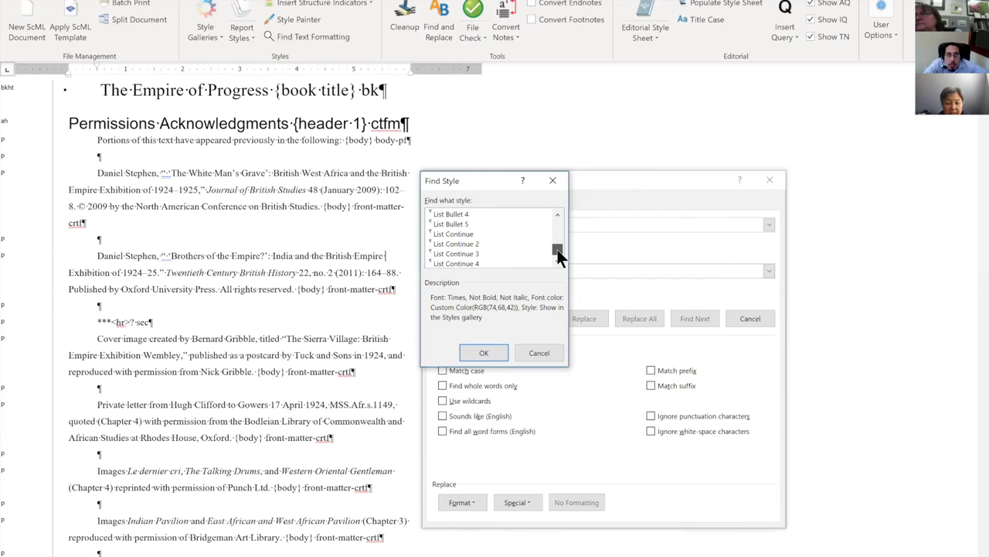
Scroll back and forth through the Index and List styles to compare them.
scroll(531, 250, "down", 5)
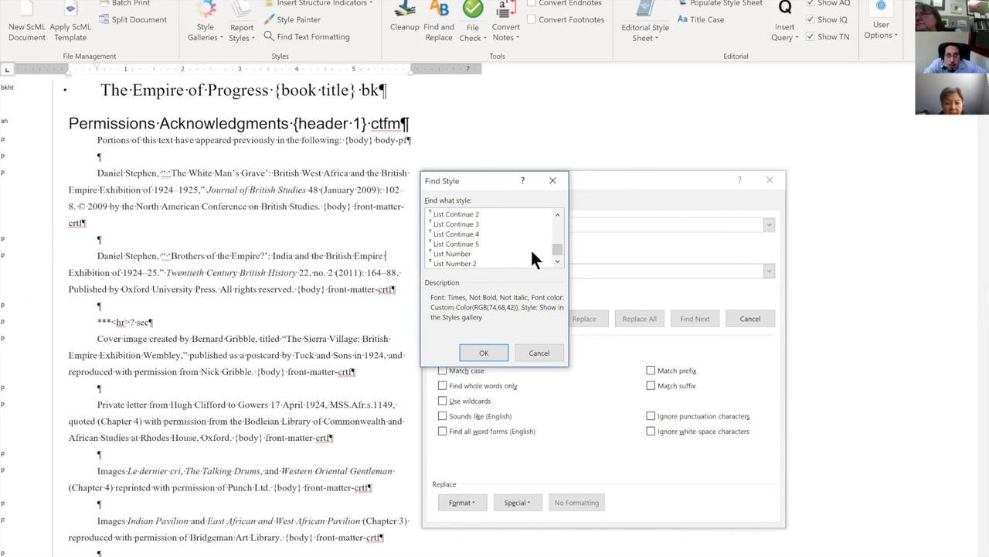
scroll(531, 252, "up", 1)
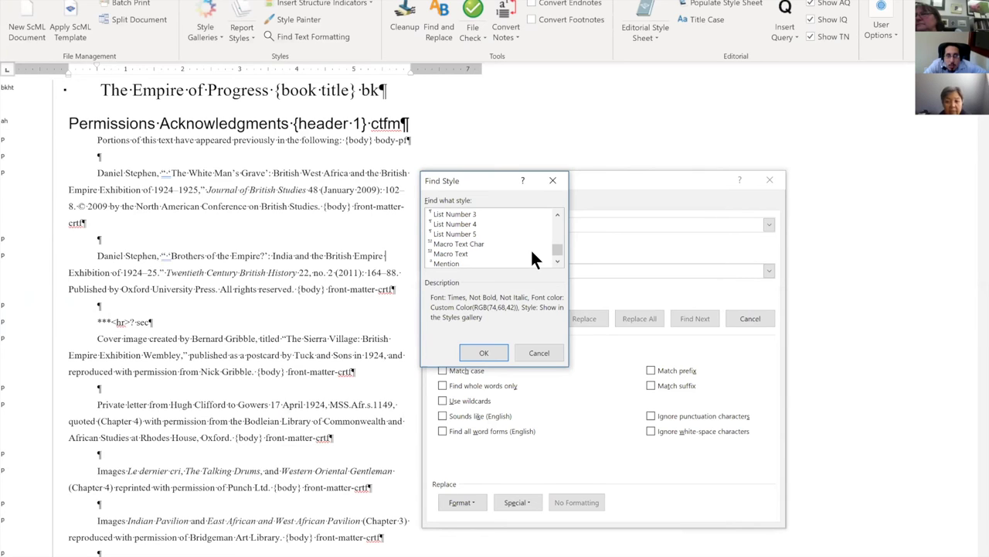
scroll(532, 252, "up", 1)
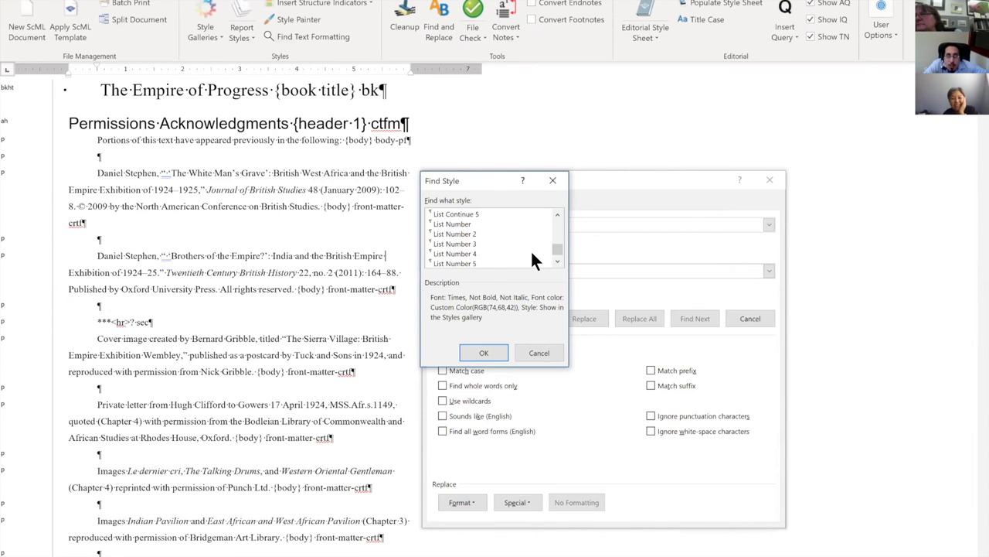
scroll(534, 261, "down", 1)
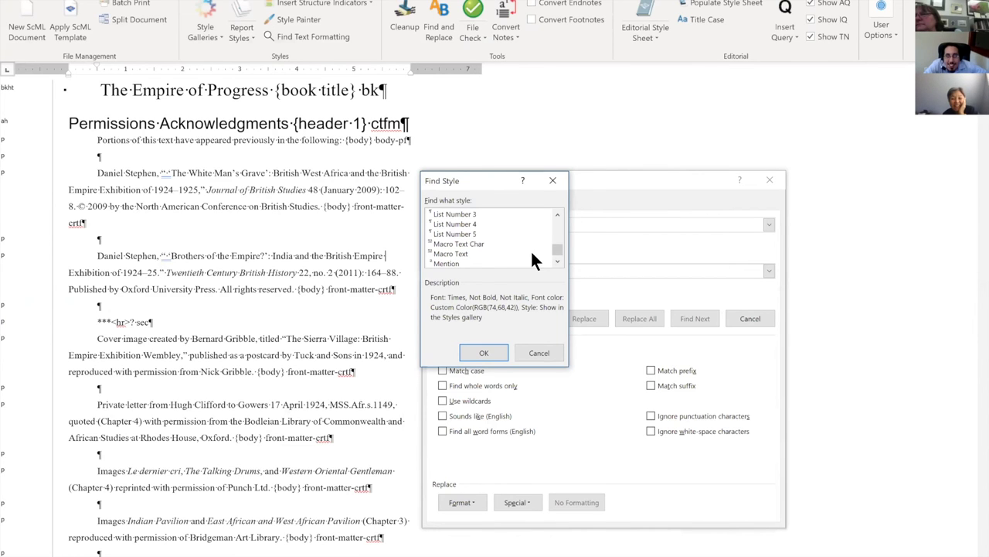
scroll(533, 261, "up", 1)
scroll(533, 261, "up", 4)
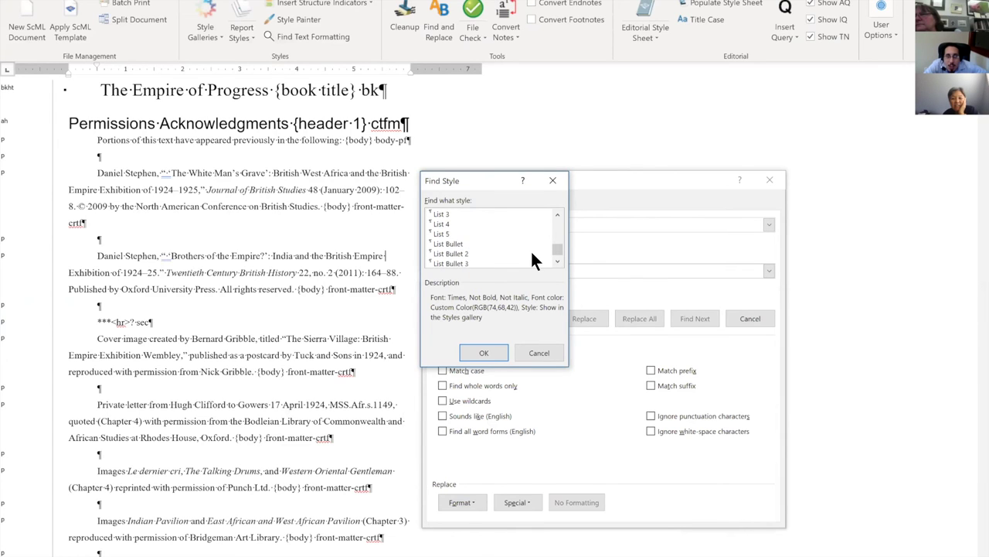
scroll(533, 260, "up", 1)
scroll(533, 261, "up", 1)
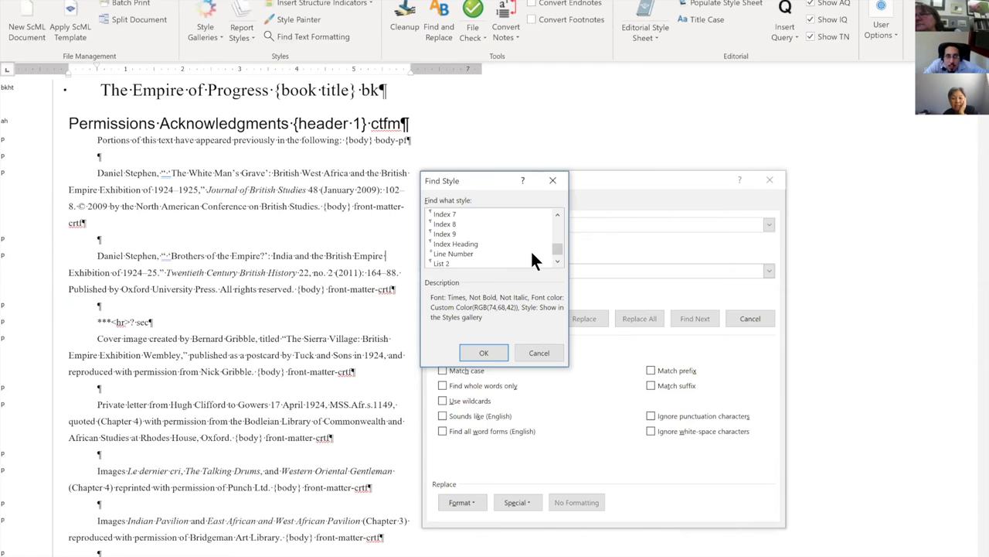
scroll(534, 260, "up", 1)
scroll(533, 260, "down", 2)
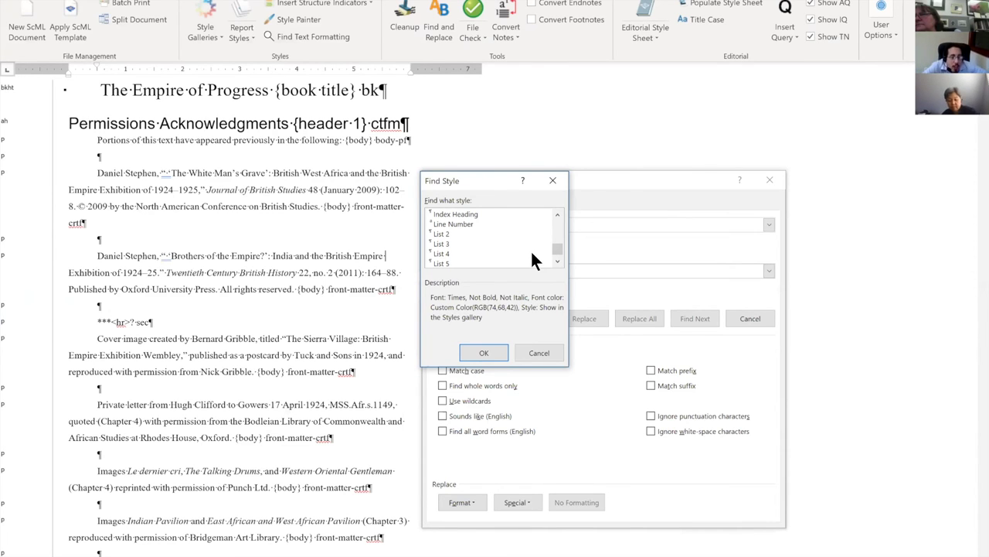
Step through the Chinese, French, German, Italian, Japanese and Korean language character styles.
key("l")
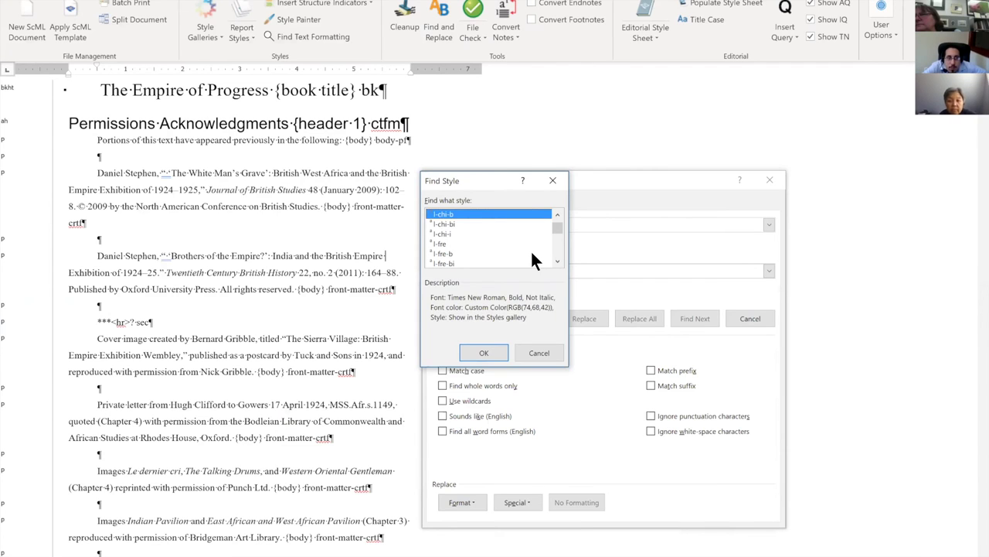
key("Down")
key("Down")
key("Down")
key("Down")
key("Down")
key("Down")
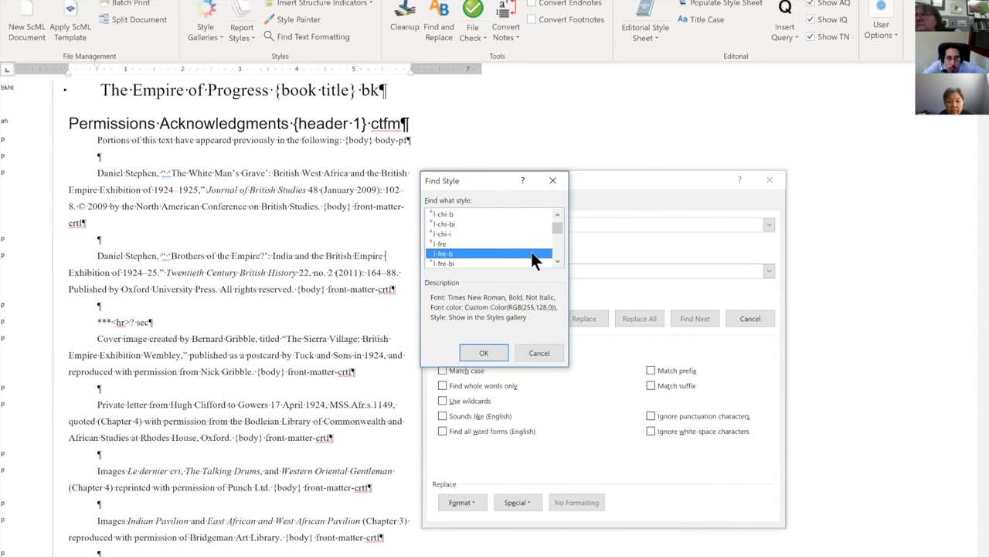
key("Down")
key("Down")
key("Down")
key("Down")
key("Down")
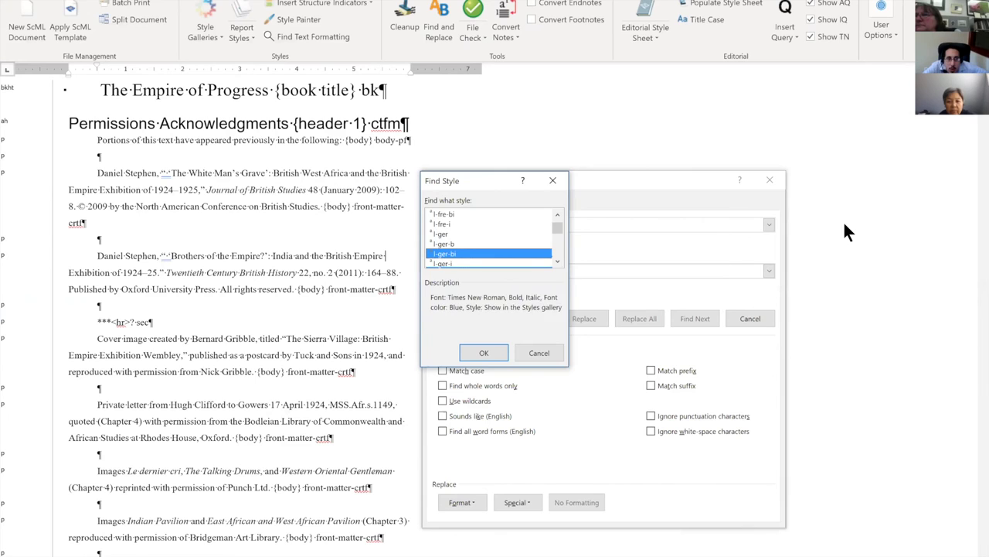
key("Down")
key("Down")
key("Down")
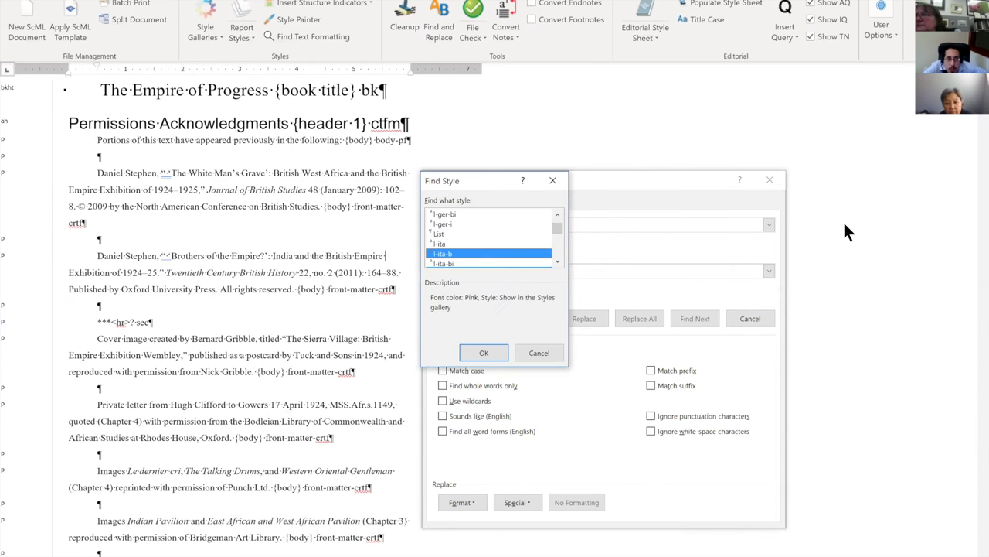
key("Down")
key("Down")
key("Down")
key("Down")
key("Down")
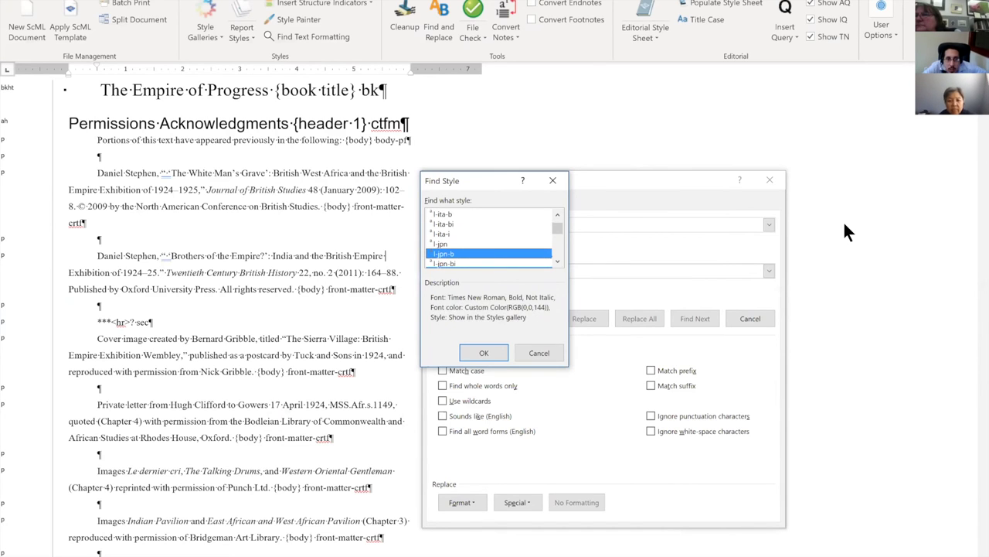
key("Down")
key("Down")
key("Down")
key("Down")
key("Down")
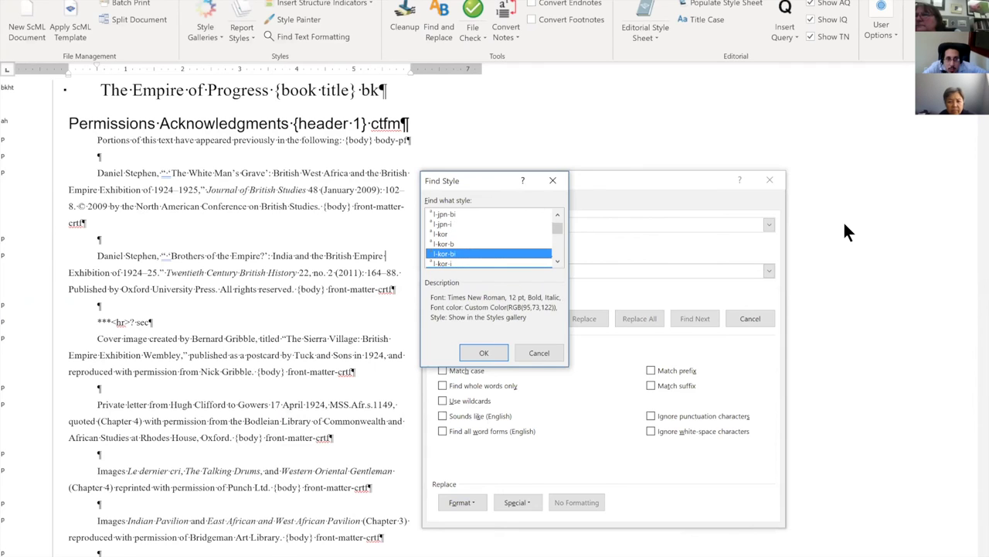
Read the Latin, Russian, Spanish, ltpl and lang styles, then cancel Find Style.
key("Down")
key("Down")
key("Down")
key("Down")
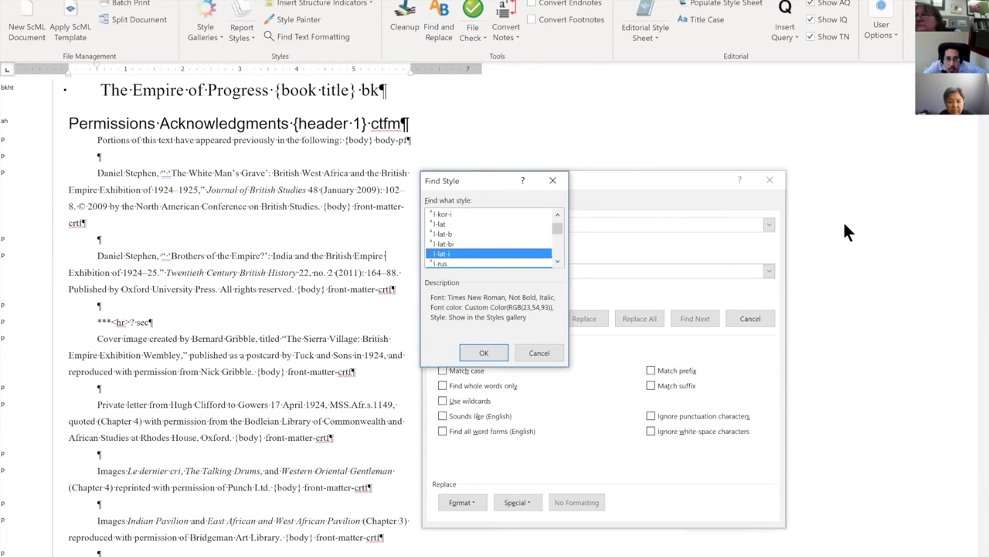
key("Down")
key("Down")
key("Down")
key("Down")
key("Down")
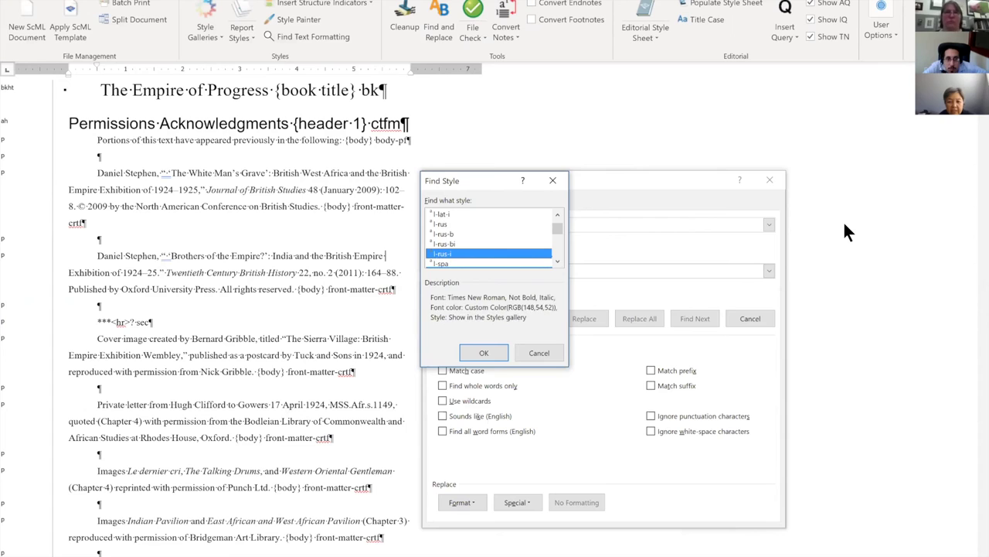
key("Down")
key("Down")
key("Down")
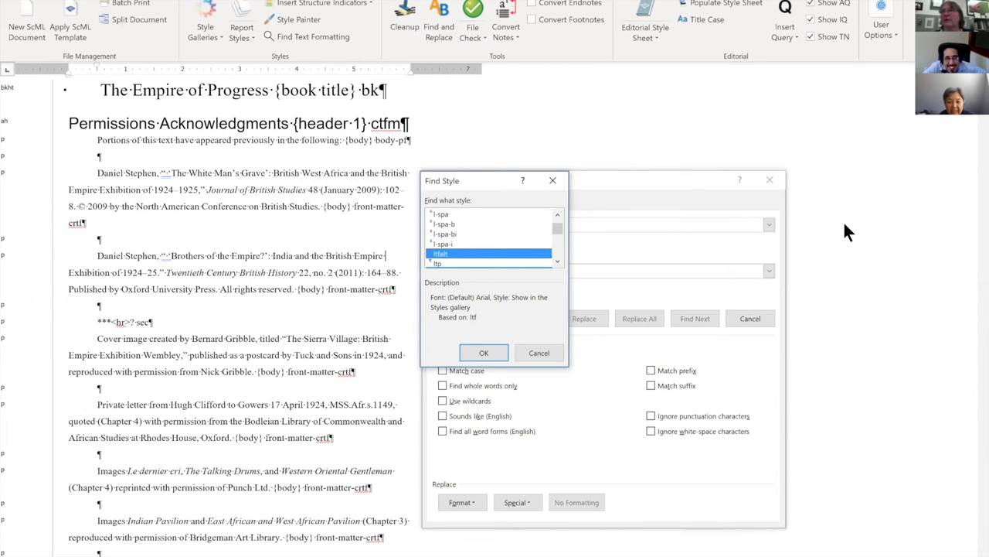
key("Down")
key("Down")
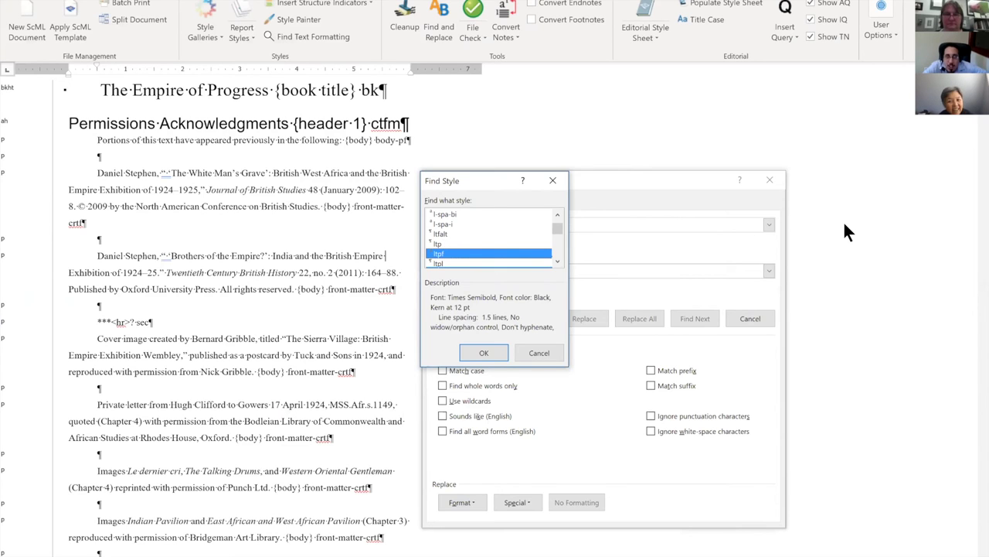
key("Down")
key("Down")
key("Down")
key("Down")
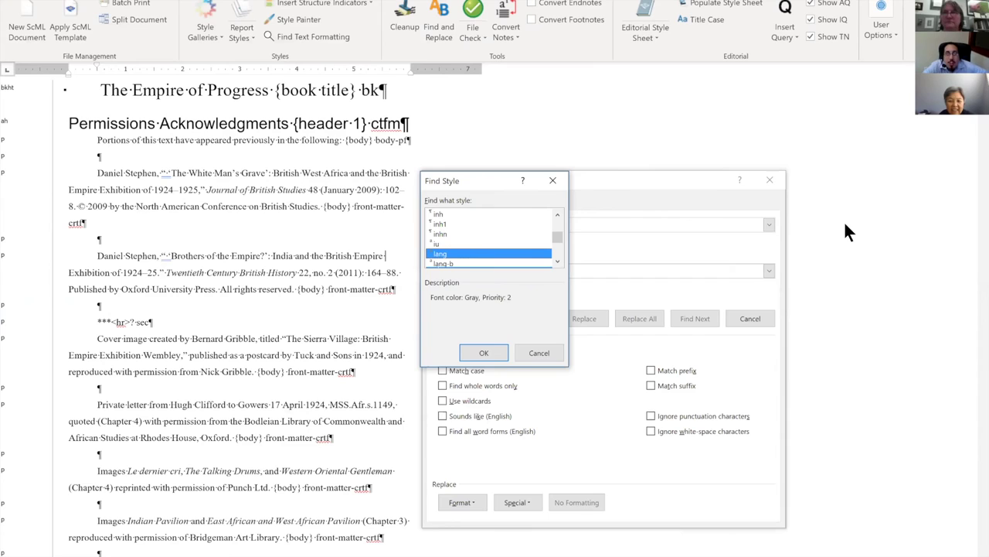
key("Down")
key("Down")
key("Down")
key("Down")
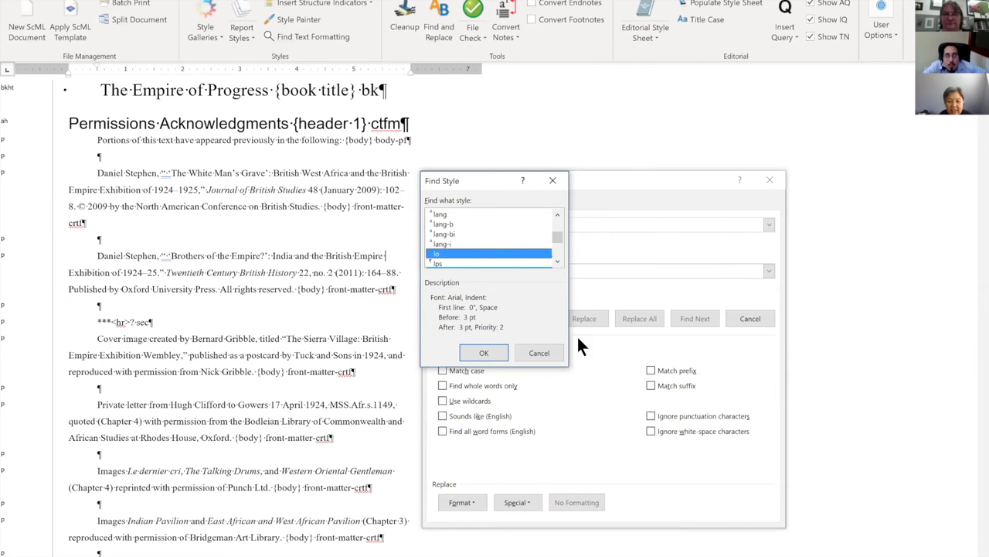
left_click(533, 352)
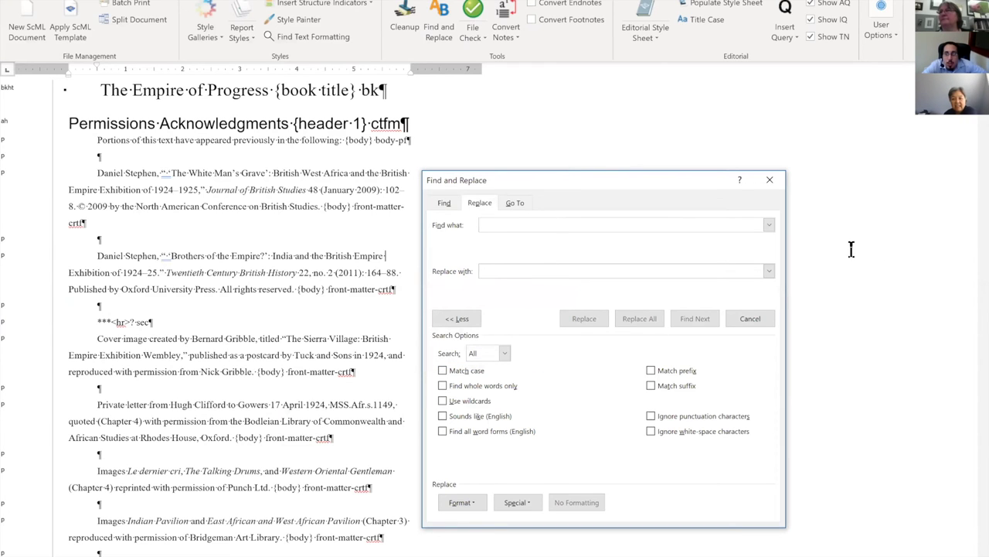
Close Find and Replace and apply h3aft (Ctrl+Alt+3) to the Brothers of the Empire paragraph.
left_click(771, 179)
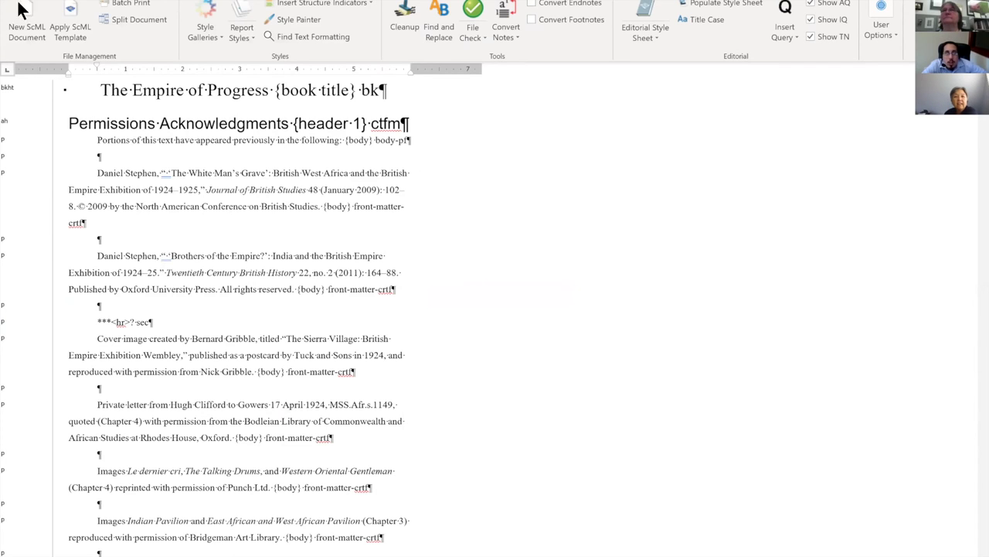
left_click(473, 2)
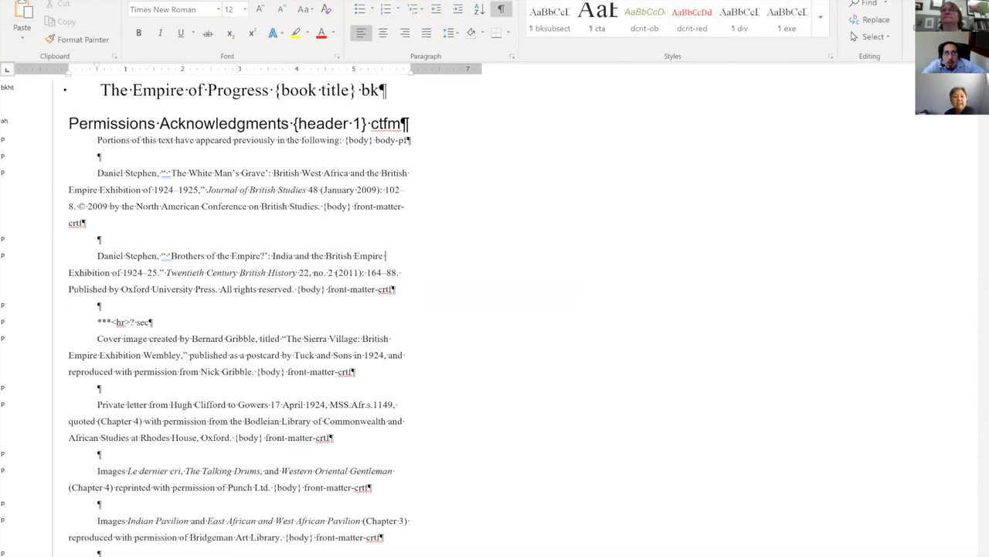
key("ctrl+alt+3")
Expand the full styles gallery and scroll to its end at Subtitle, Book Title and List Paragraph.
left_click(823, 26)
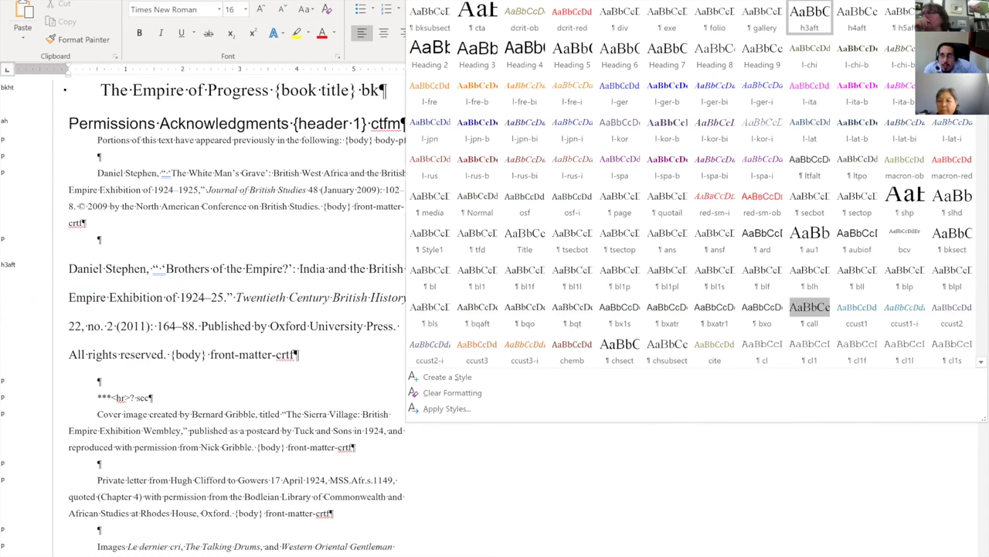
scroll(692, 186, "down", 2)
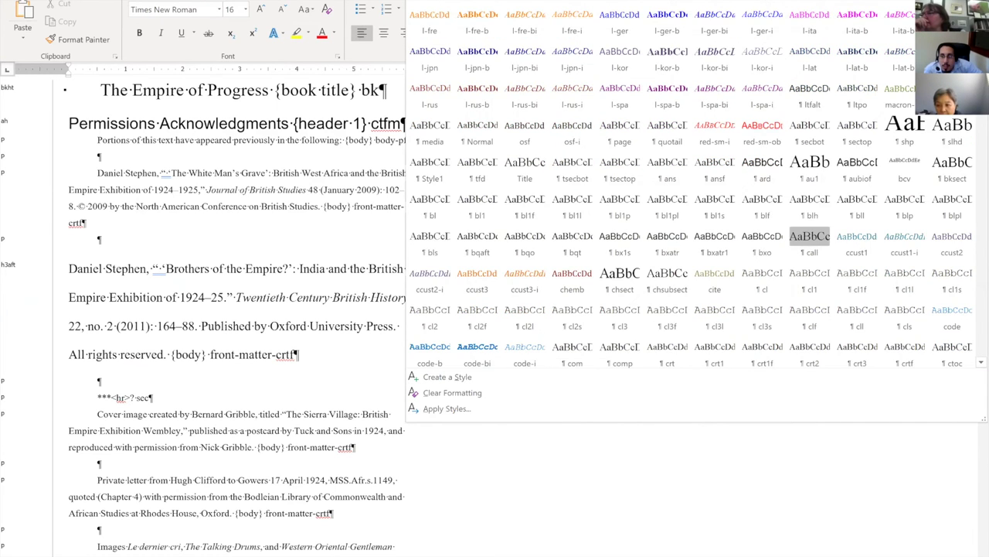
scroll(691, 186, "down", 4)
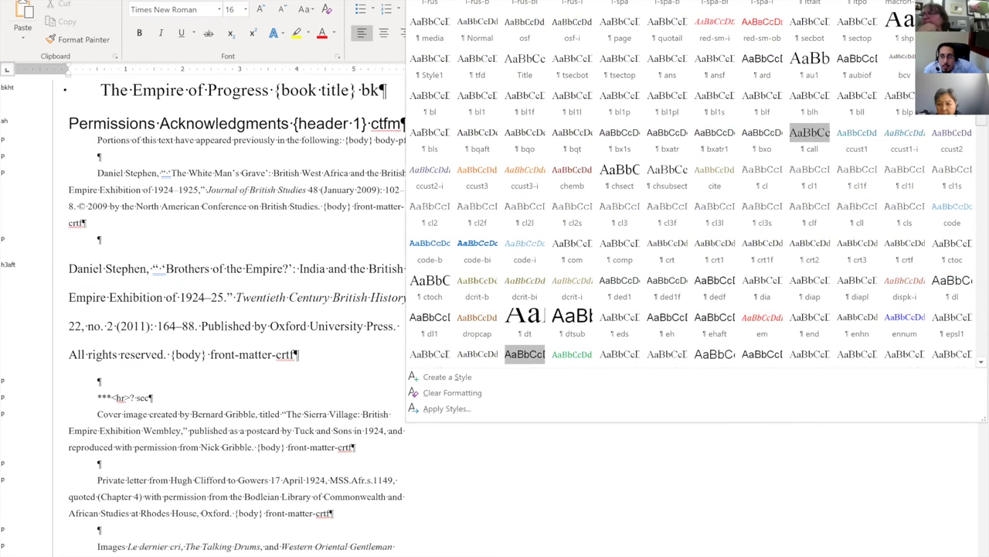
scroll(692, 185, "down", 3)
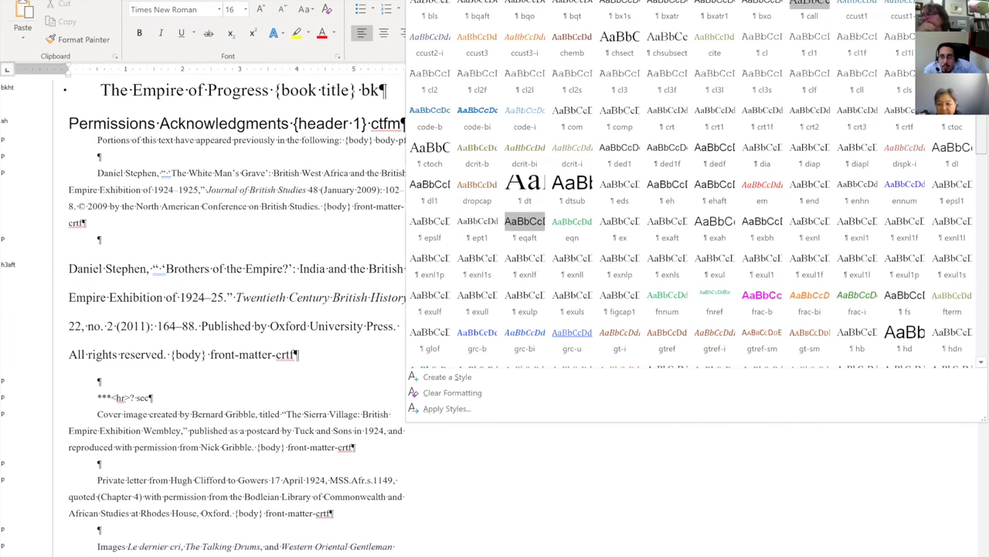
scroll(430, 201, "down", 7)
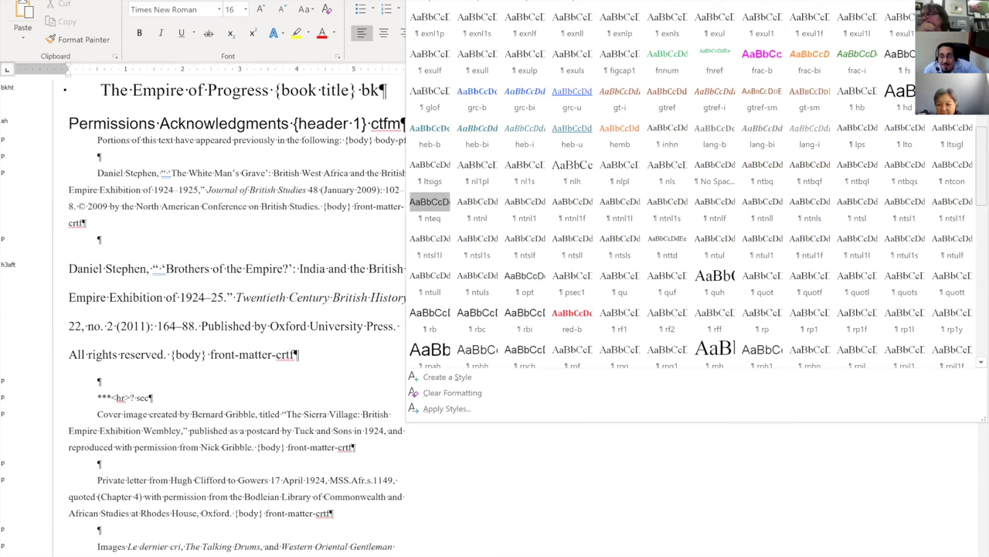
scroll(430, 201, "down", 5)
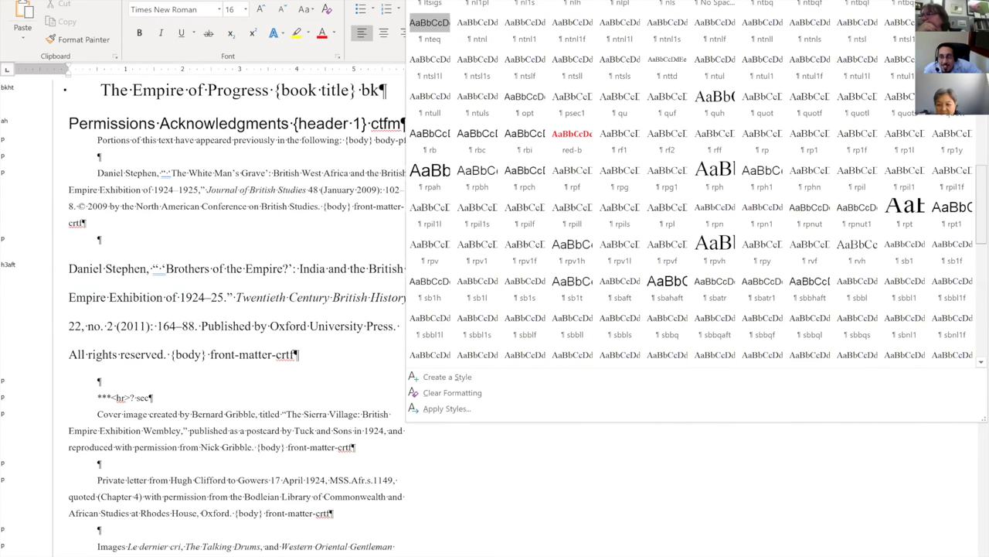
scroll(692, 185, "down", 4)
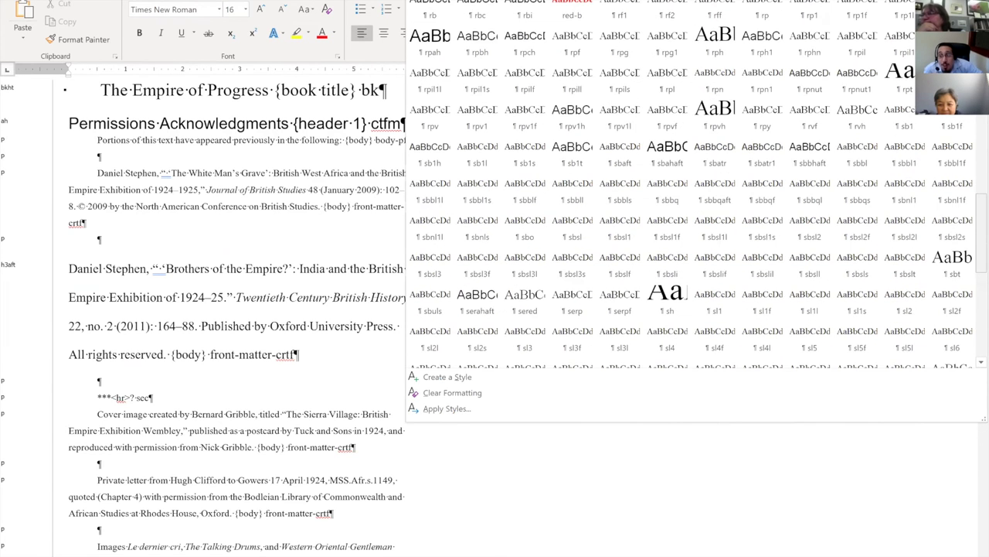
scroll(692, 186, "down", 4)
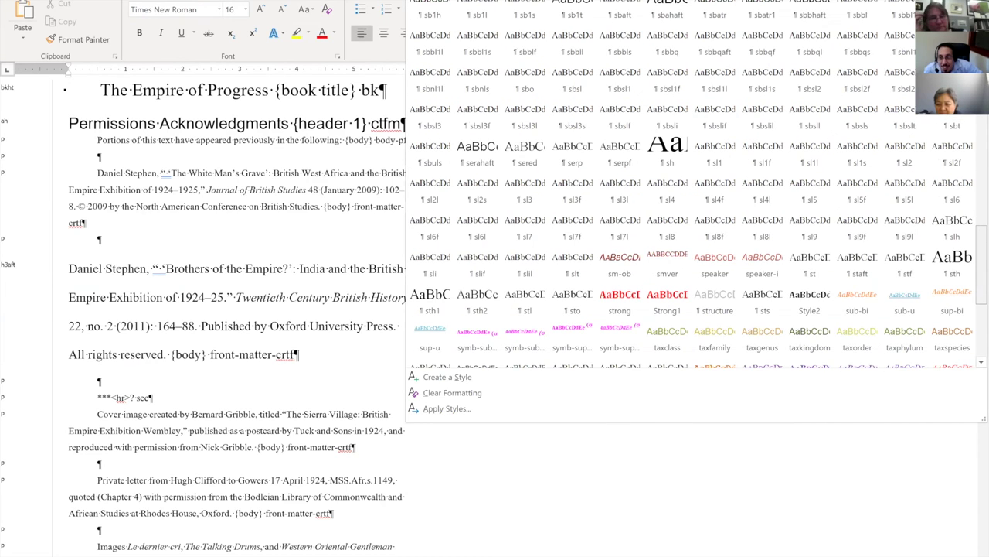
scroll(692, 186, "down", 3)
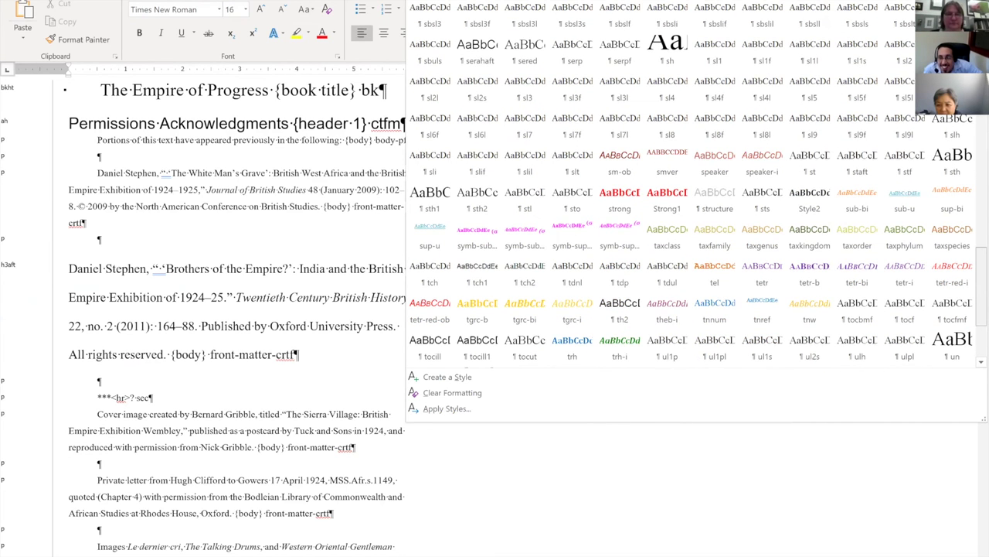
scroll(691, 186, "down", 4)
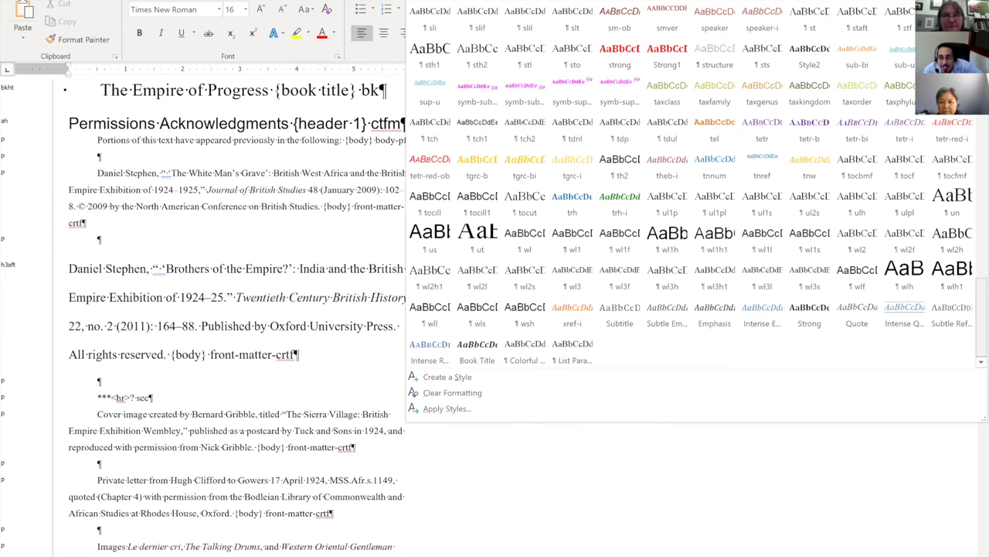
scroll(692, 185, "up", 1)
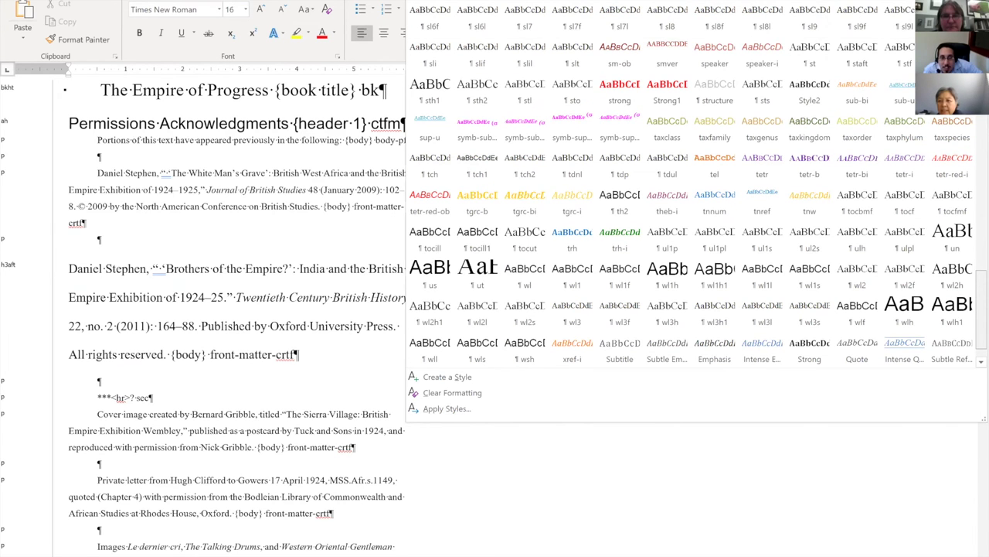
scroll(692, 186, "down", 1)
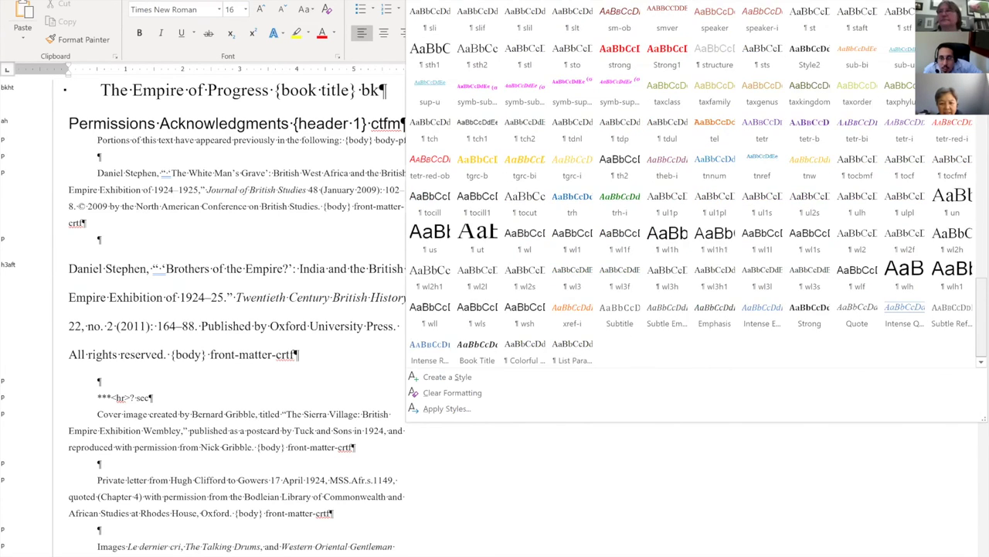
Use List Paragraph's Select All 10 Instances to select the Benefits of a Support Group list.
right_click(572, 361)
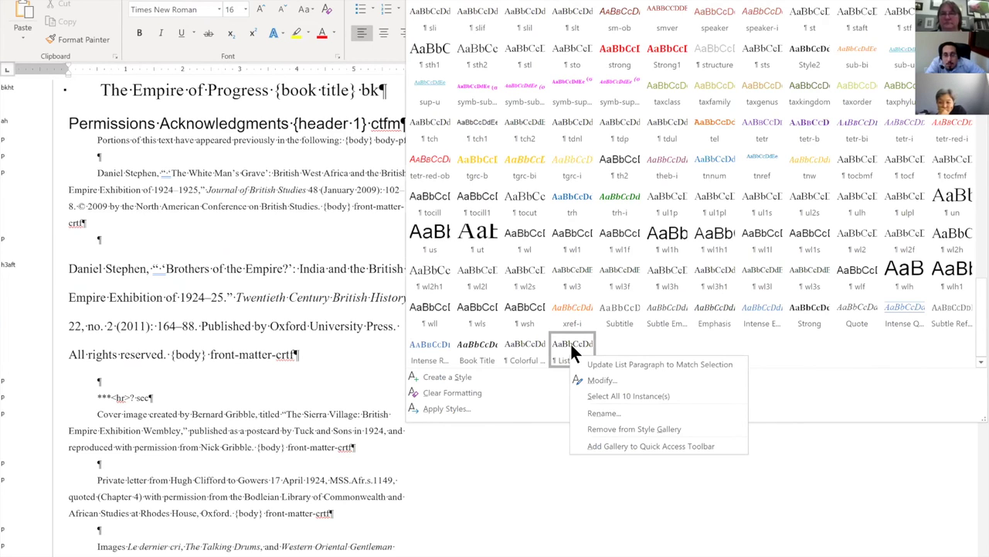
left_click(623, 395)
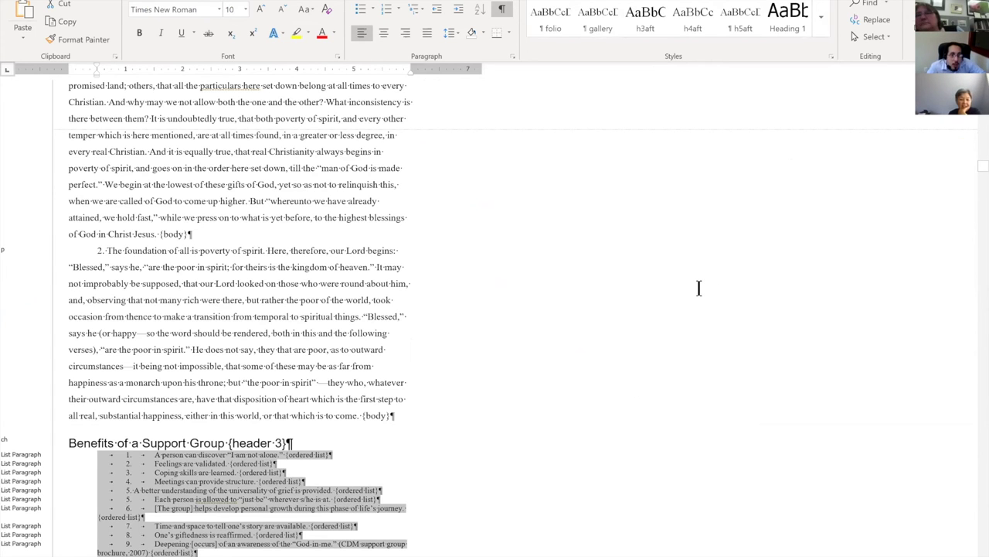
scroll(699, 287, "down", 1)
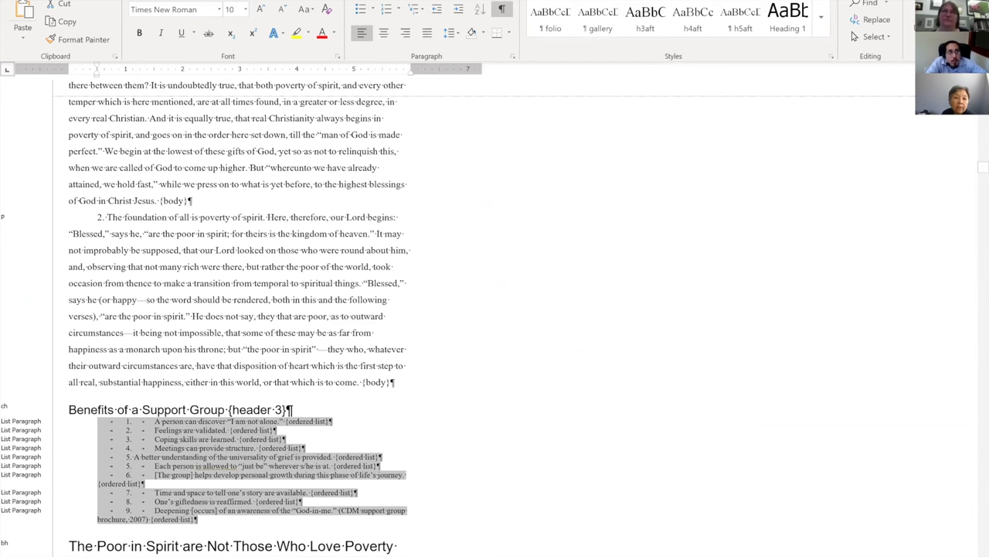
scroll(66, 7, "down", 2)
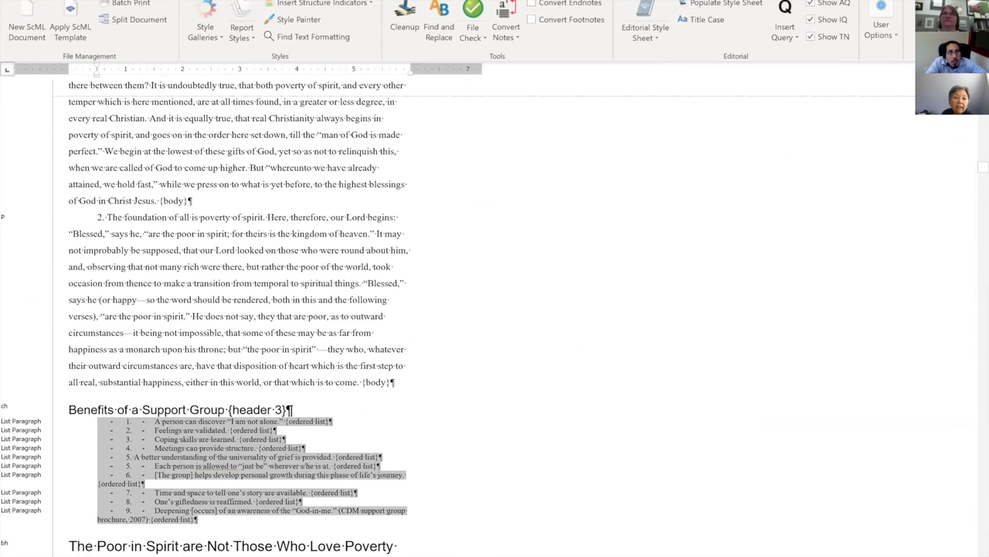
Load the Numbered List style gallery with nlh, nl, nlf through nl5s.
left_click(206, 29)
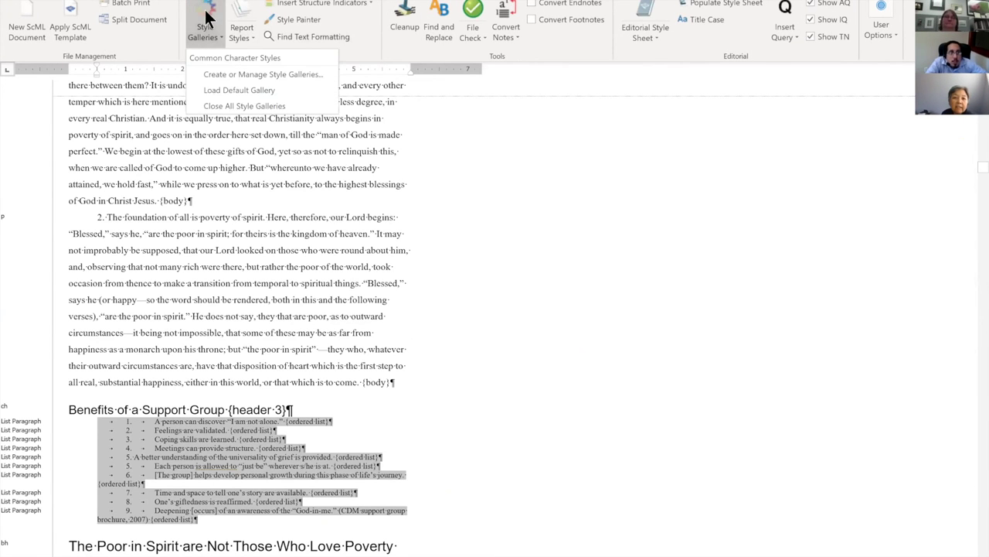
left_click(214, 82)
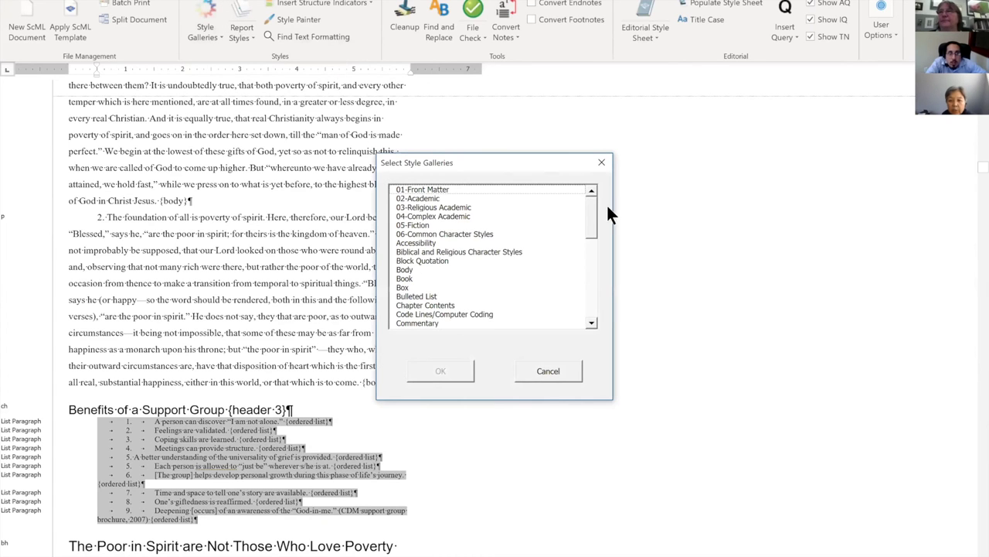
left_click_drag(592, 213, 541, 272)
left_click(430, 235)
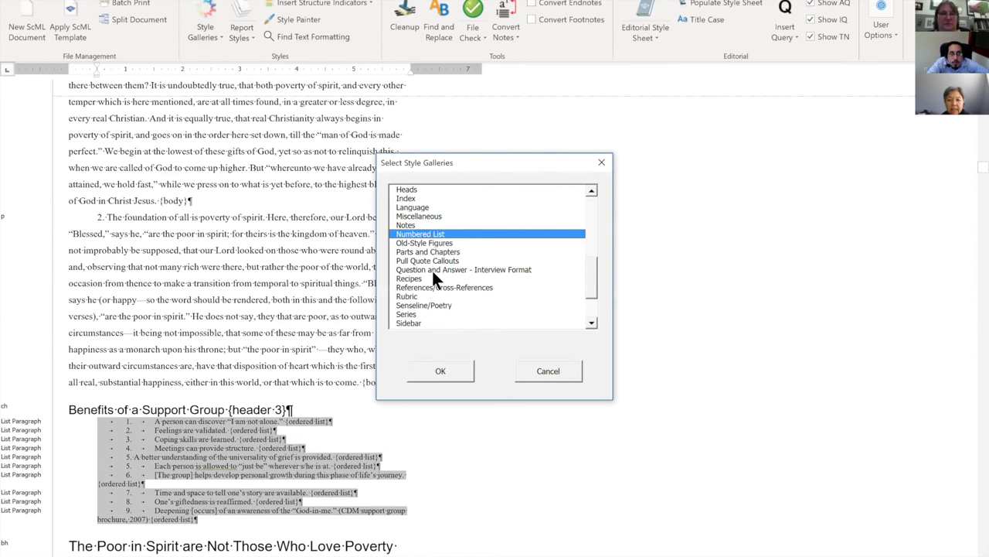
left_click(471, 369)
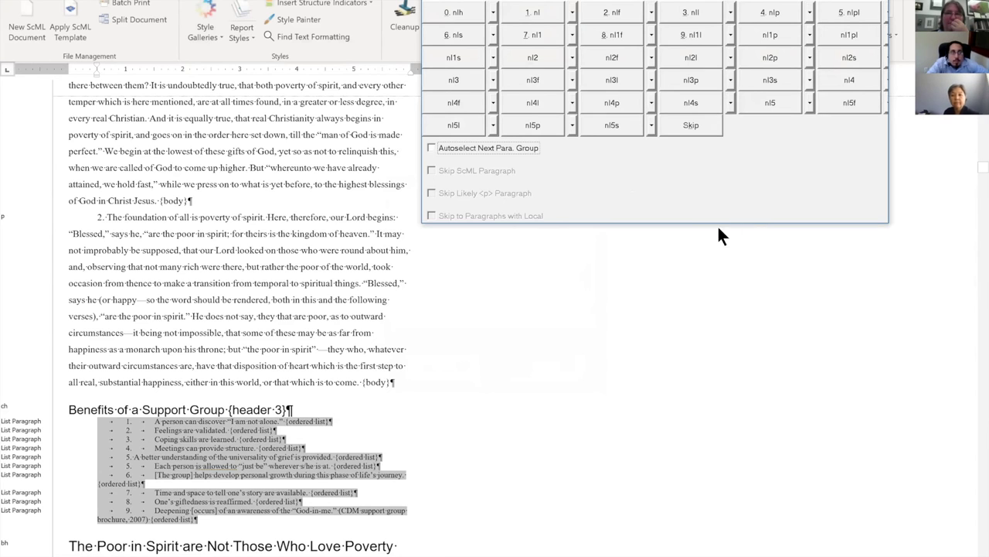
Apply the nl style to list items 1–9, then deselect and scroll back up.
left_click(532, 14)
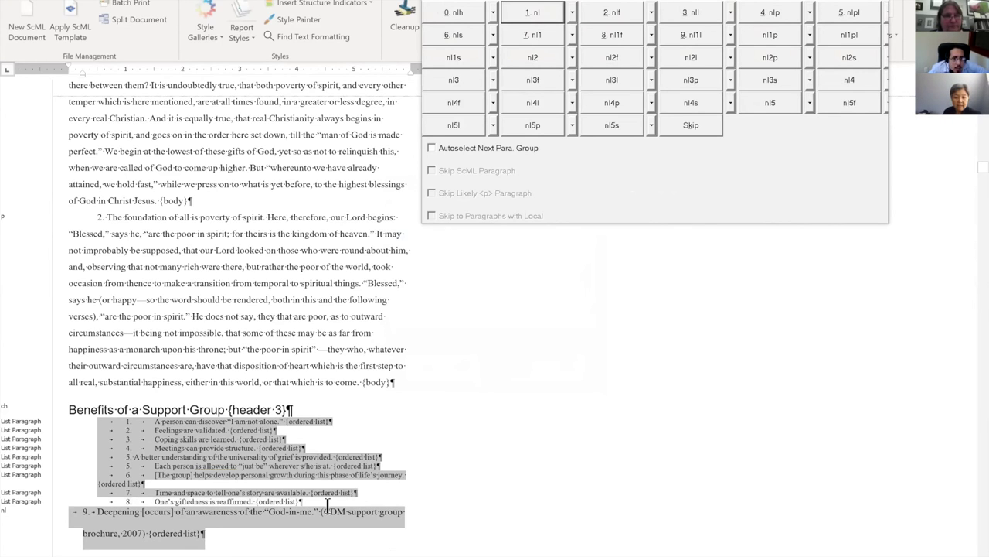
left_click(288, 526)
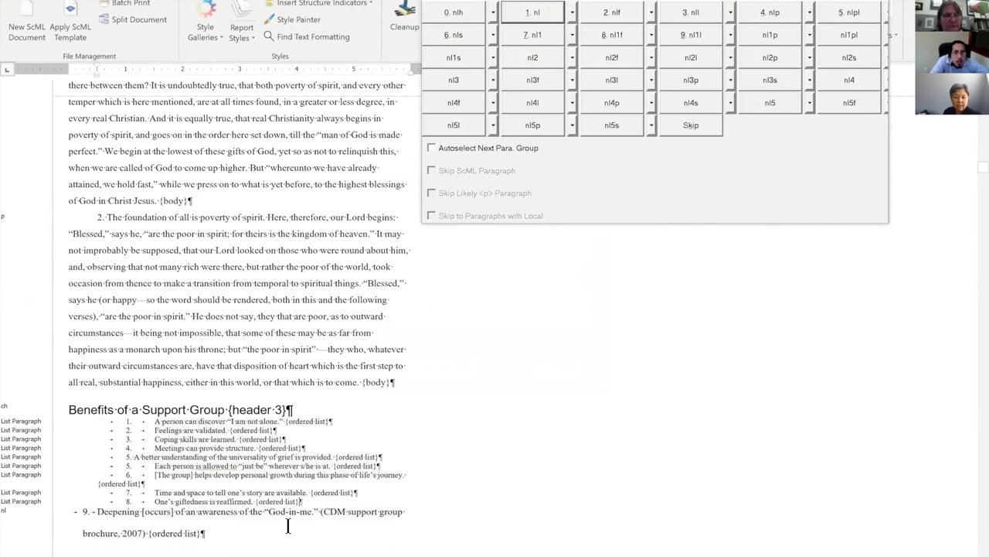
left_click_drag(221, 537, 79, 420)
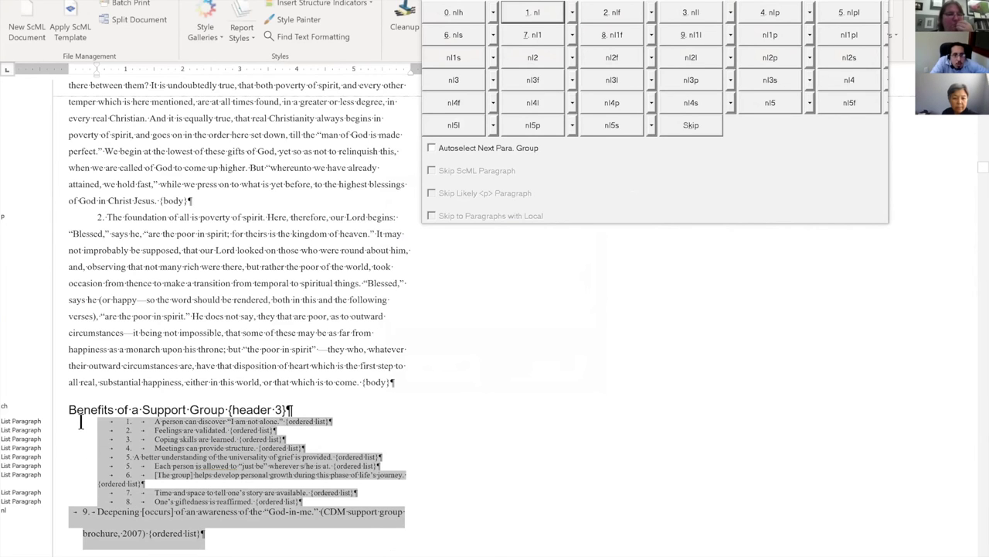
left_click(530, 12)
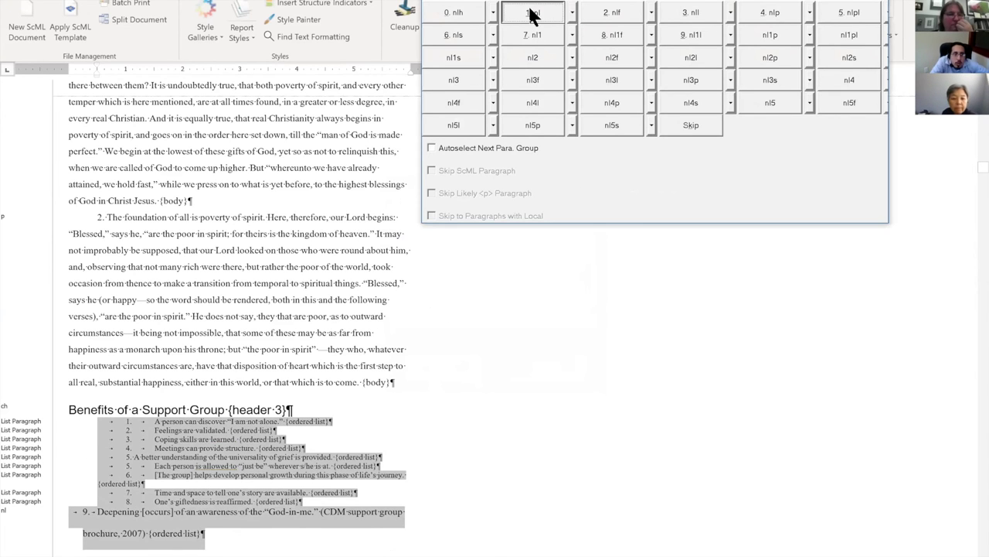
scroll(662, 381, "down", 1)
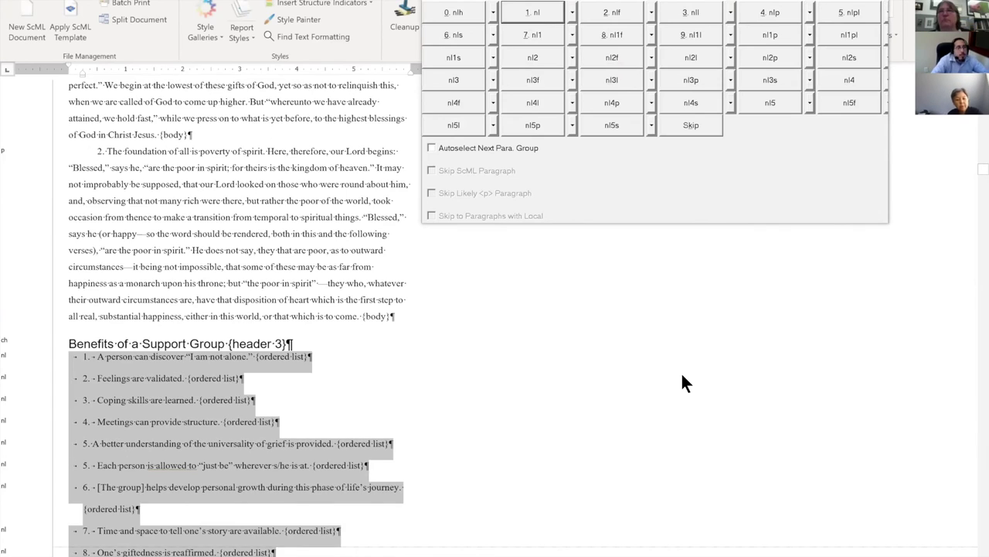
scroll(682, 382, "down", 1)
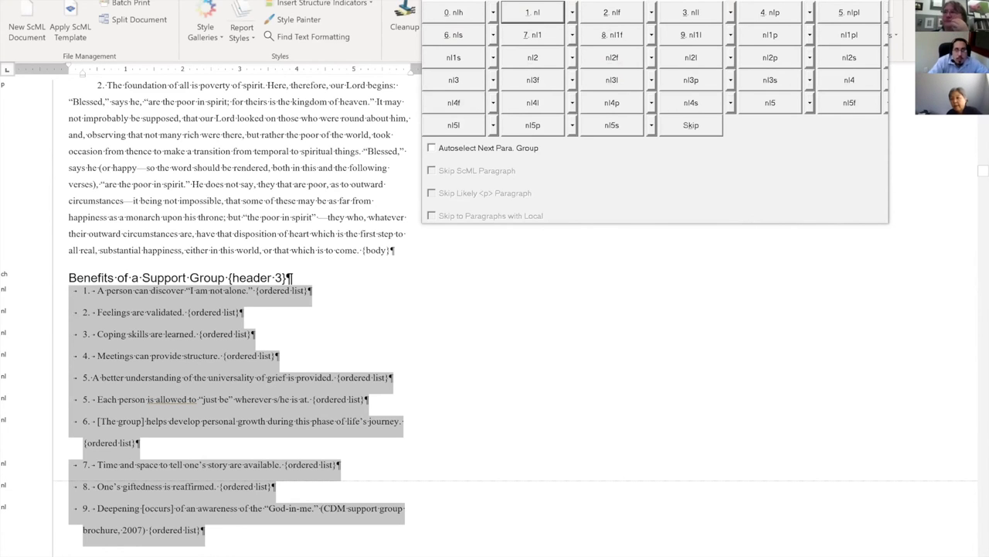
left_click(839, 317)
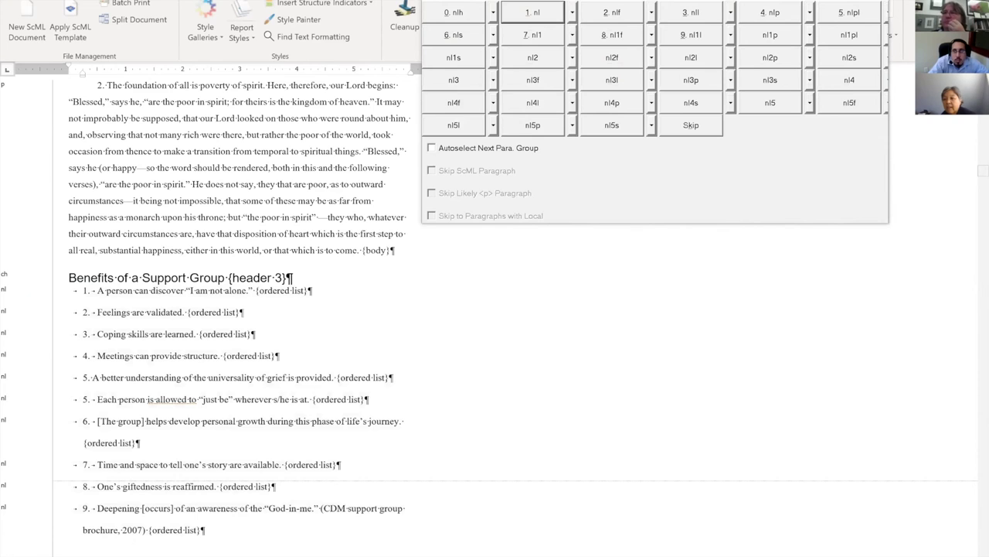
scroll(239, 309, "up", 8)
left_click_drag(983, 157, 964, 114)
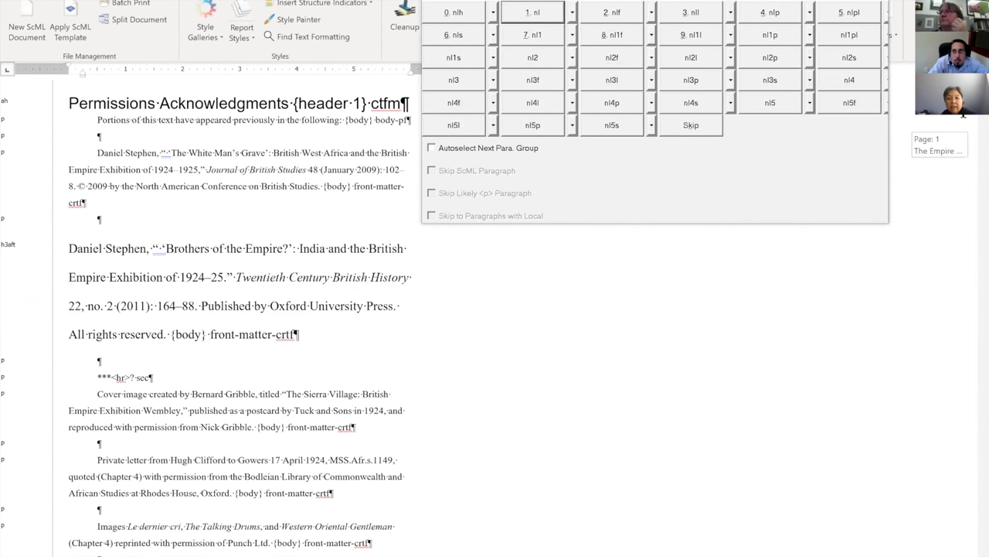
Load the Body style gallery and restyle the Brothers of the Empire paragraph as '0. p'.
scroll(651, 356, "down", 1)
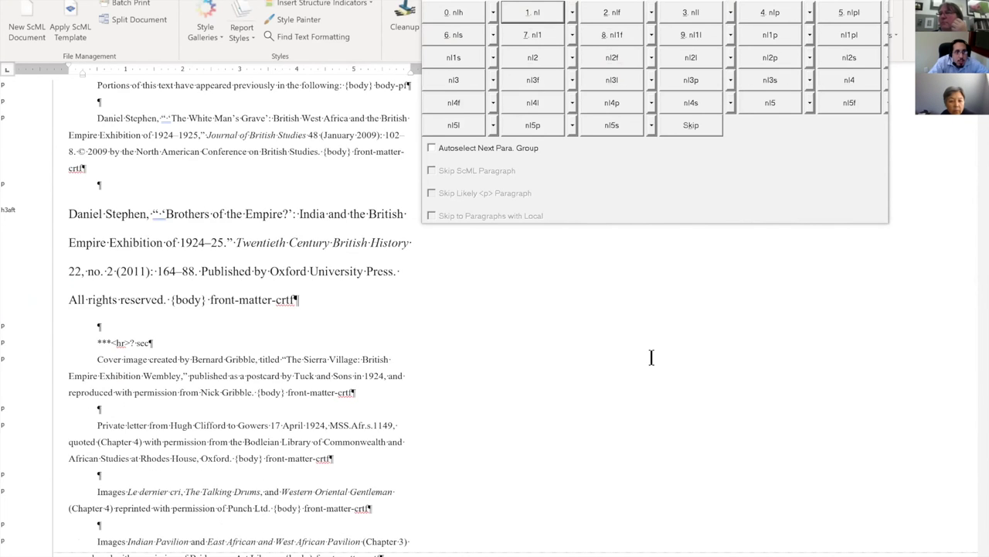
scroll(652, 356, "down", 1)
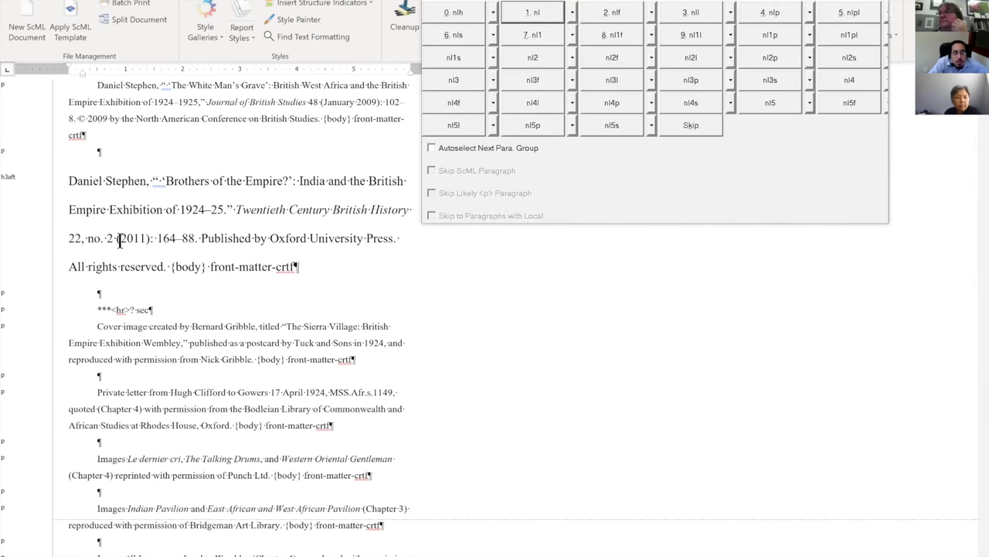
left_click(124, 204)
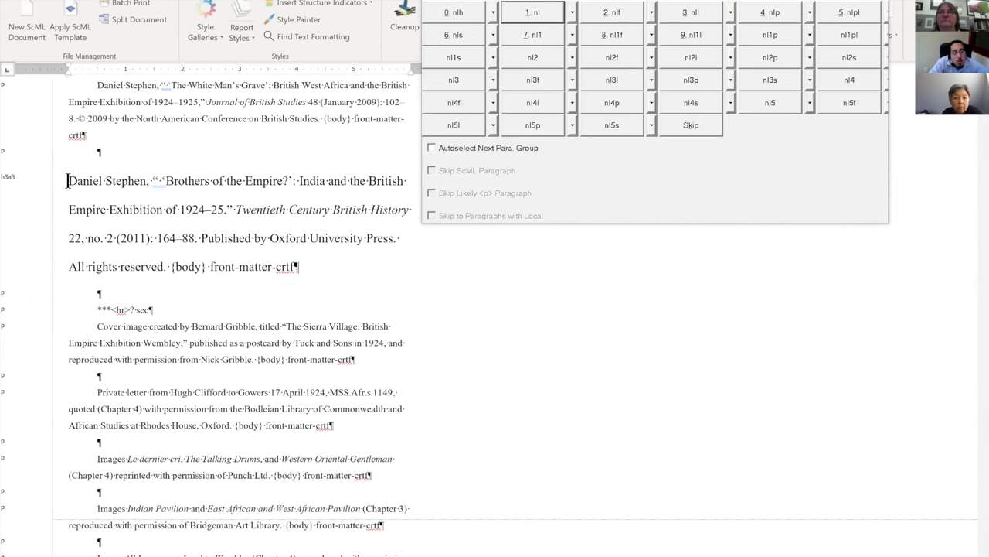
left_click_drag(68, 180, 297, 268)
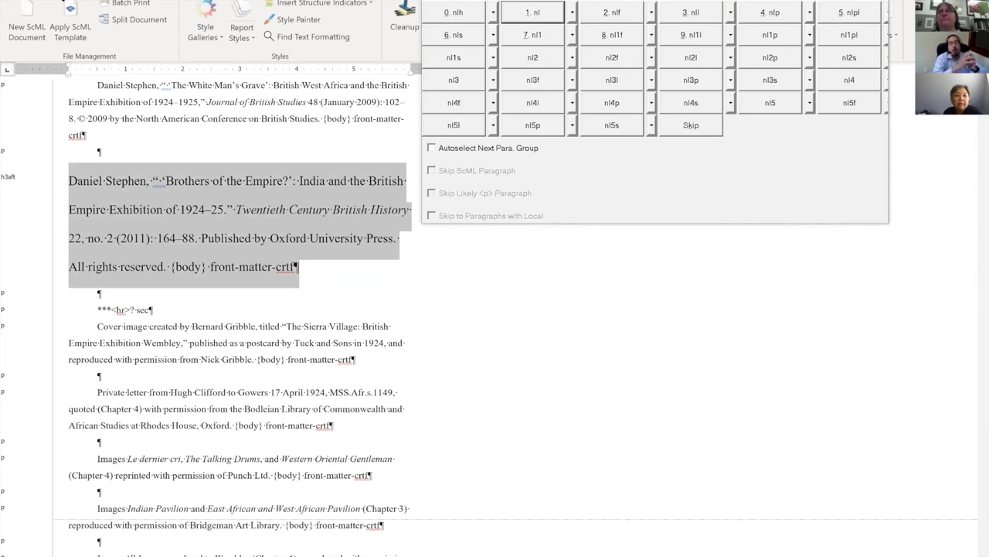
left_click(207, 23)
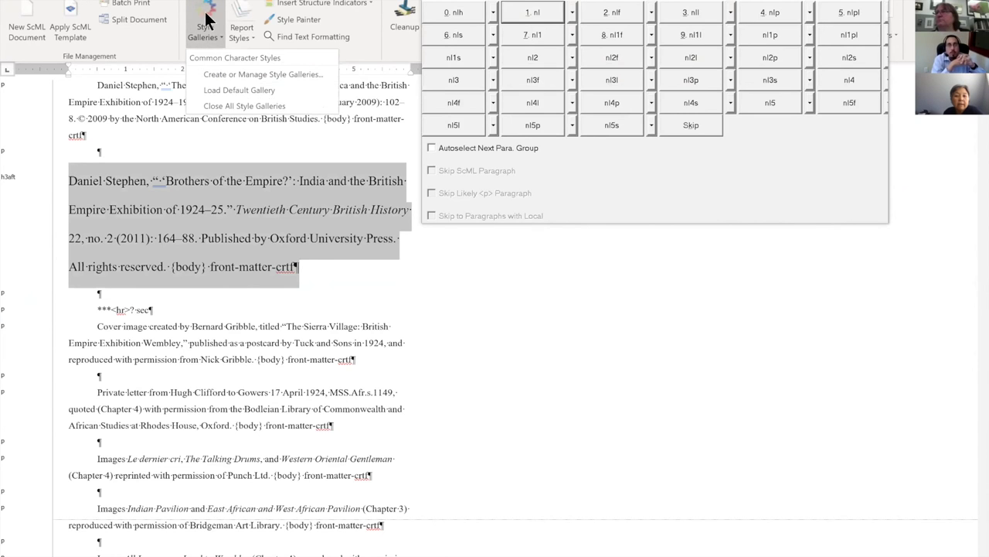
left_click(232, 87)
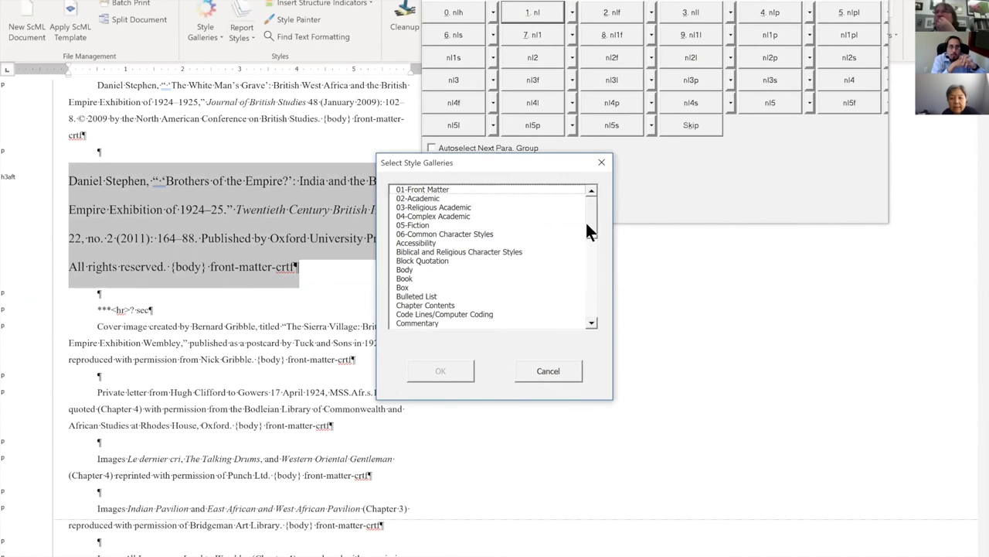
left_click(406, 270)
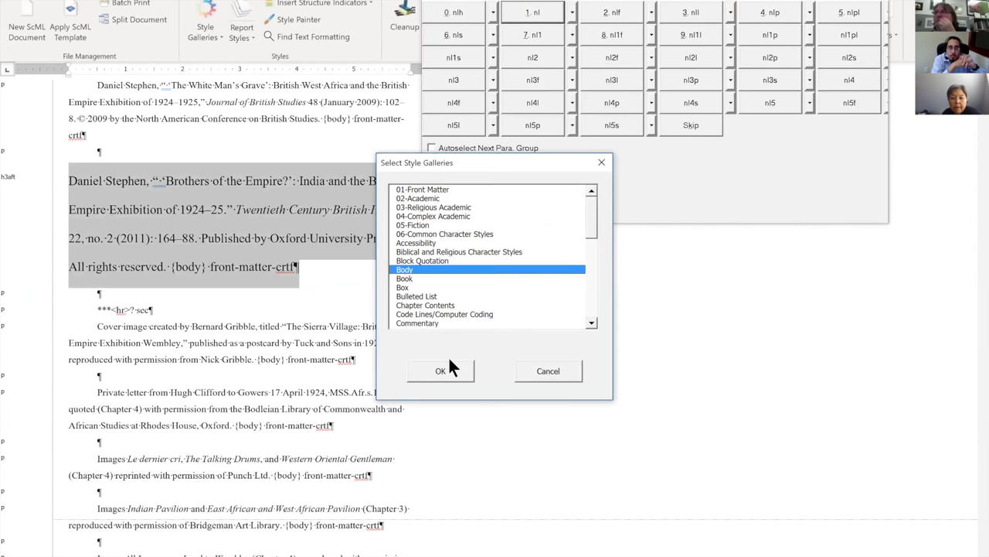
left_click(451, 369)
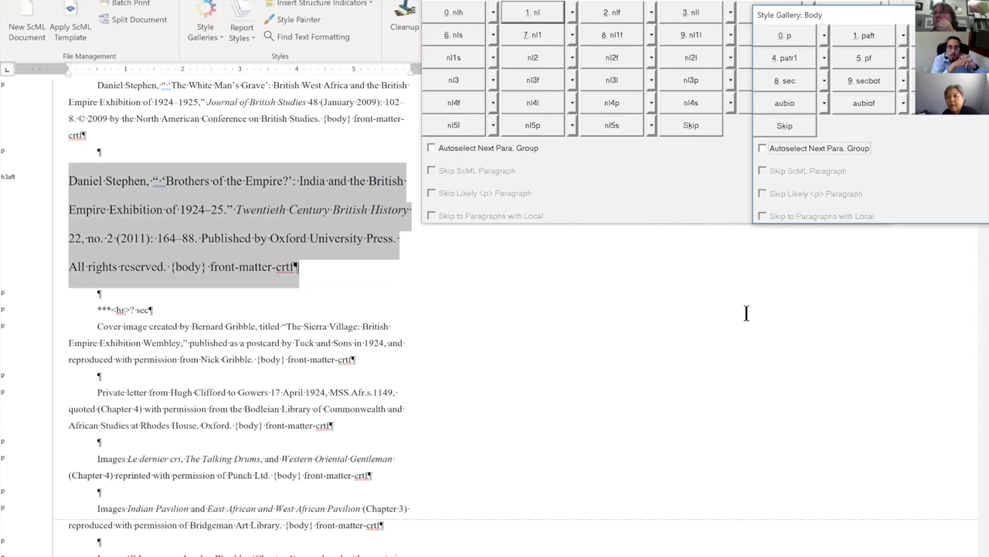
left_click(789, 33)
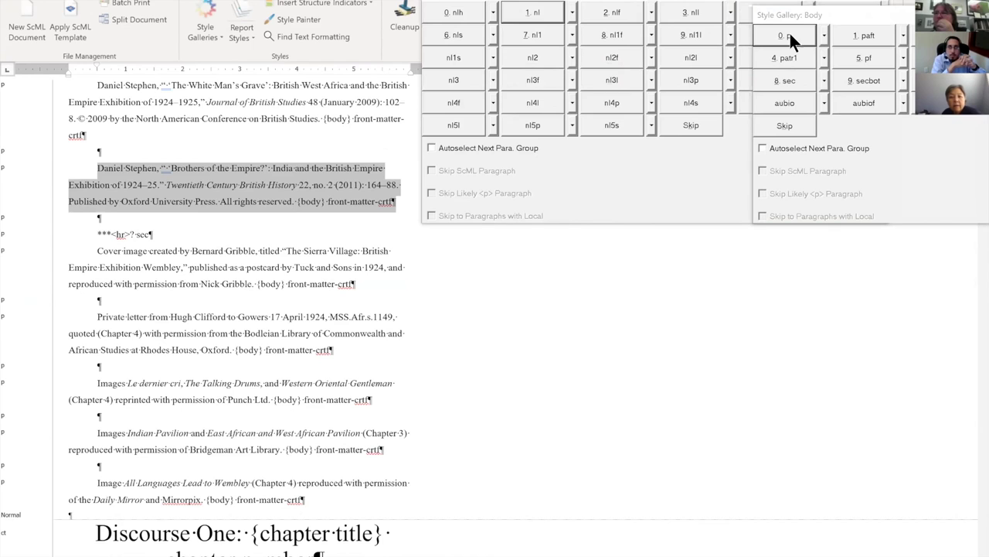
left_click(704, 338)
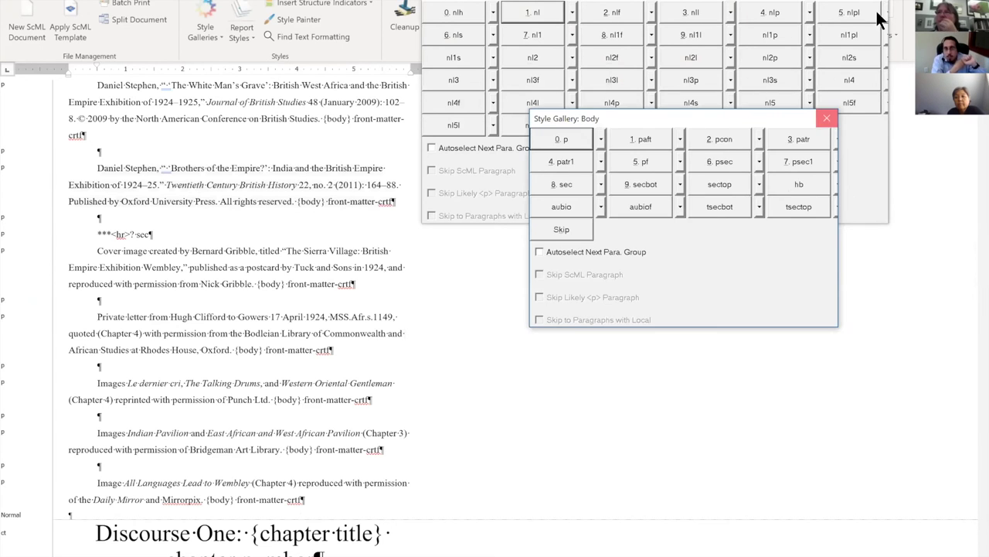
Close the Body and Numbered List style galleries and return to the Home tab.
left_click(824, 116)
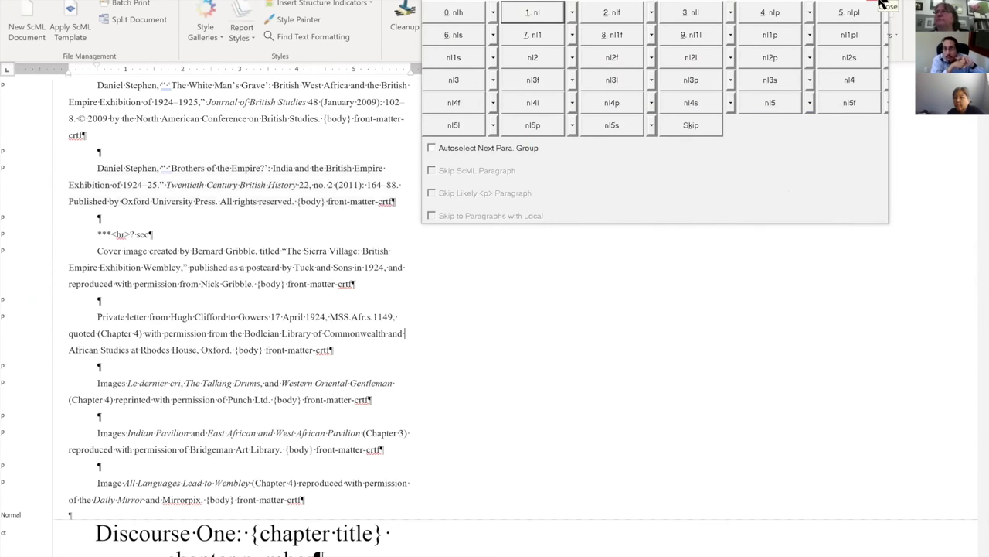
left_click(882, 5)
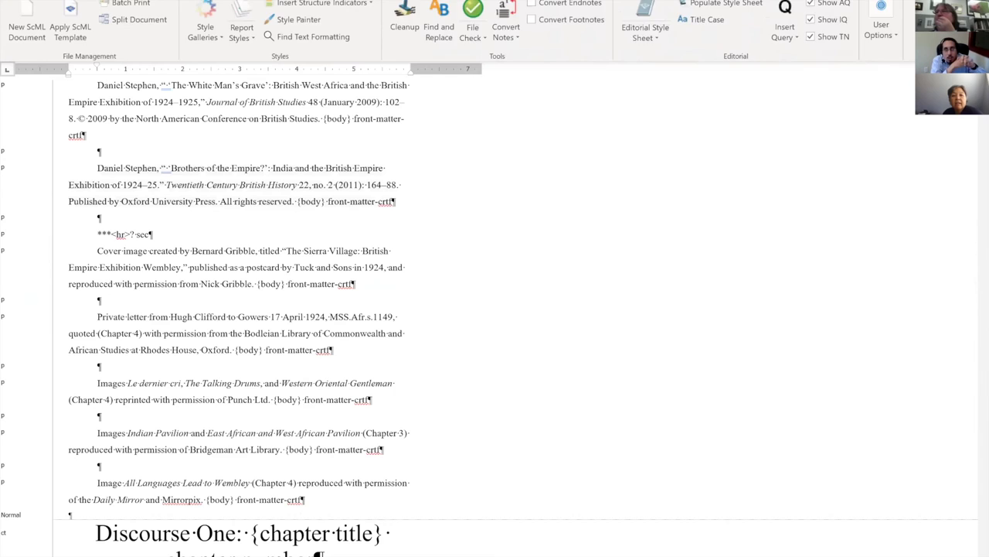
left_click(92, 1)
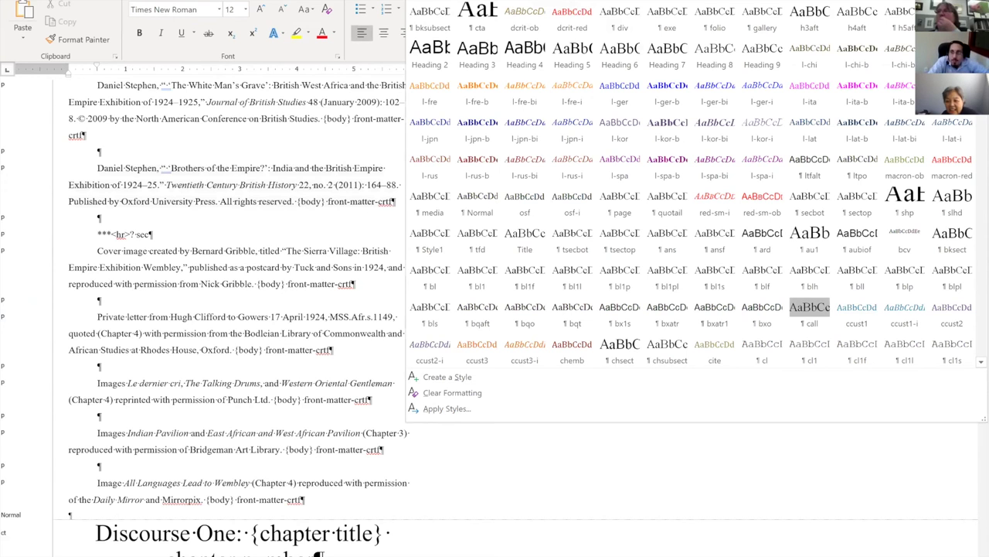
Use Select All 10 Instance(s) on the Emphasis style in the Styles gallery.
scroll(691, 186, "down", 5)
scroll(783, 358, "down", 5)
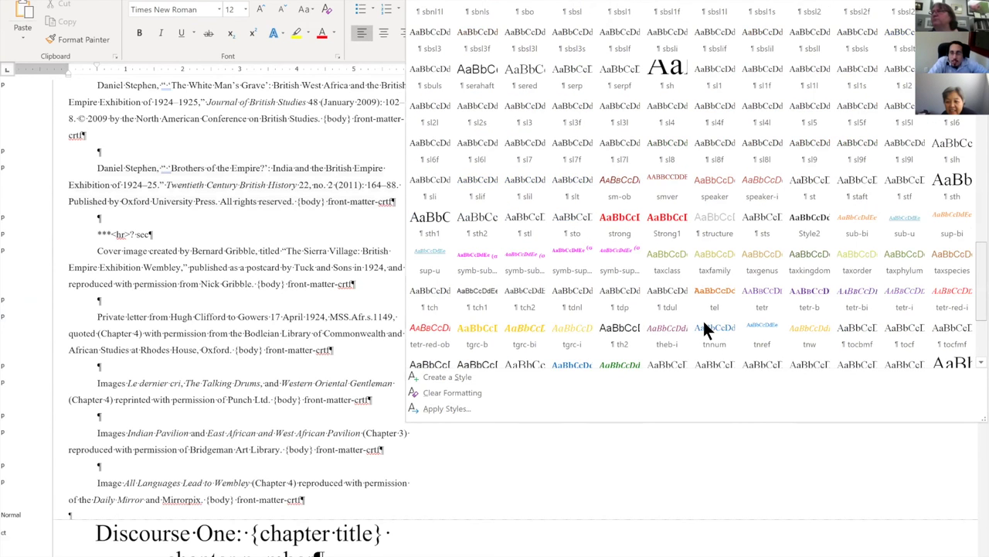
scroll(703, 317, "down", 5)
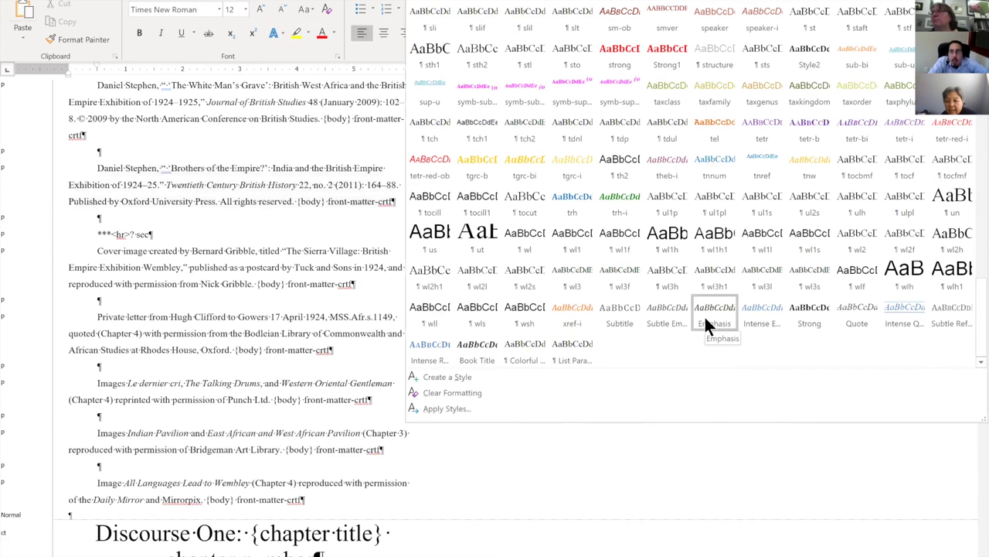
right_click(704, 314)
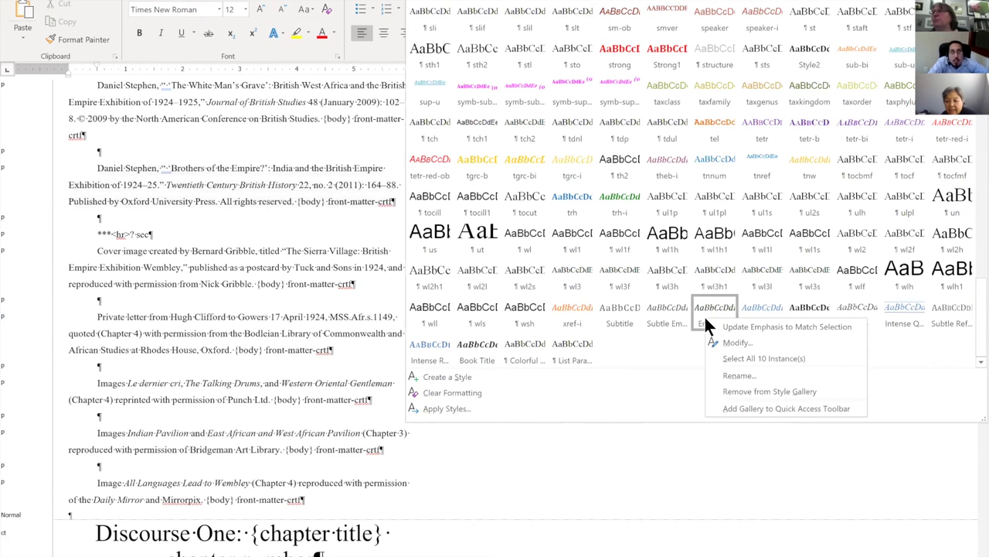
left_click(727, 354)
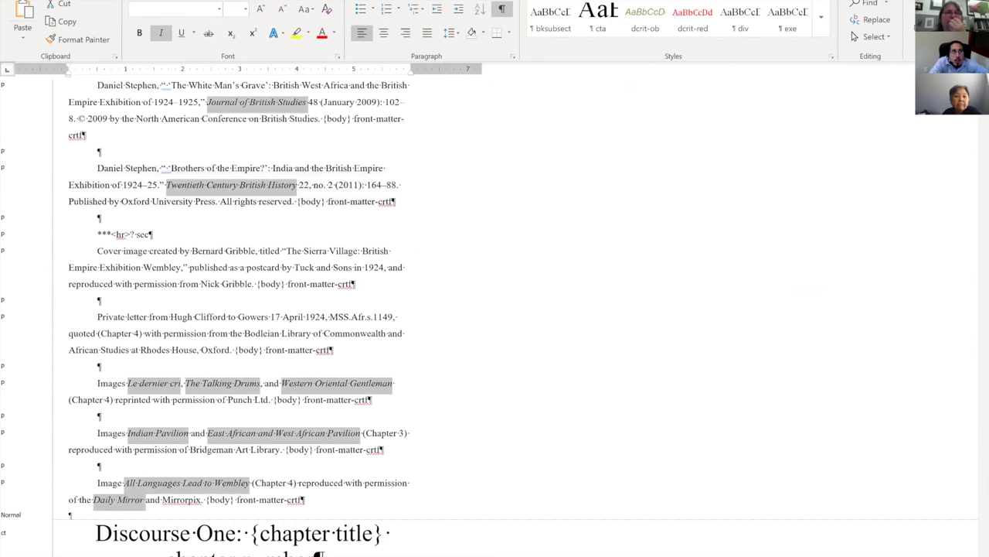
Load the Common Character Styles palette from the ScML Style Galleries.
left_click(69, 2)
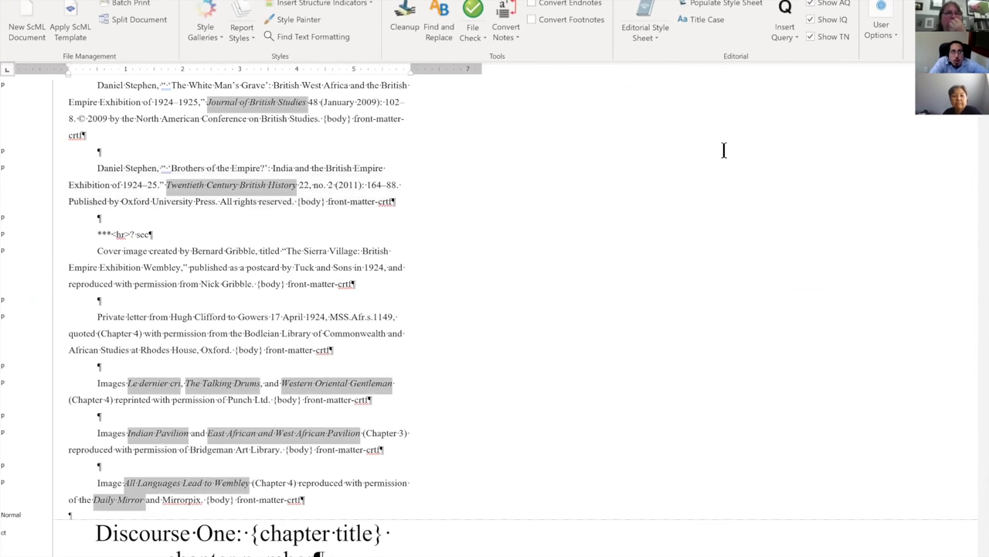
left_click(205, 21)
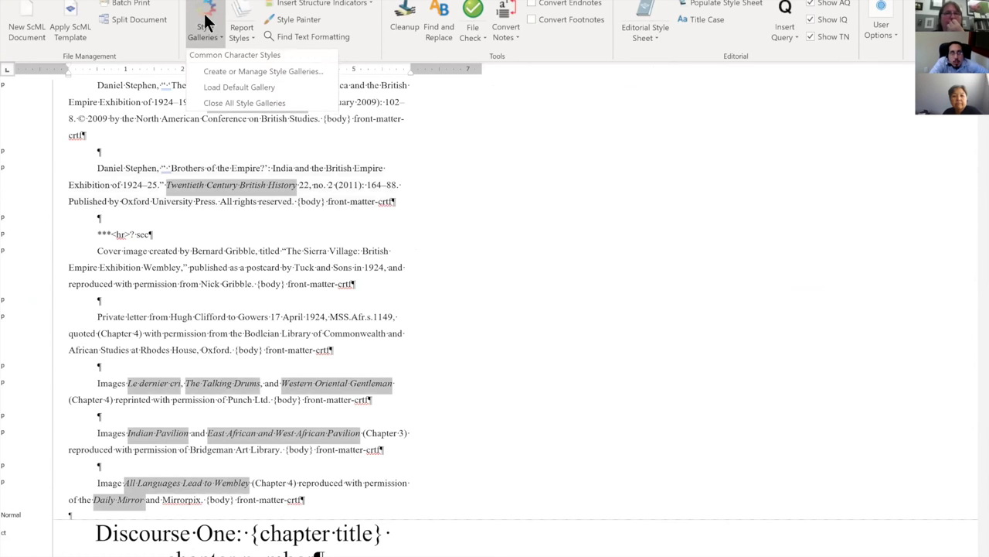
left_click(211, 90)
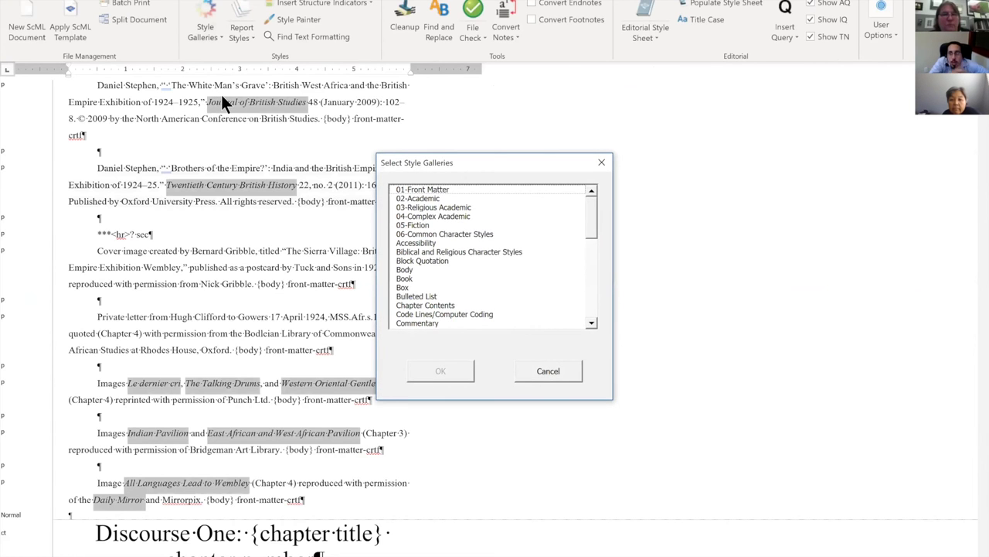
left_click(548, 370)
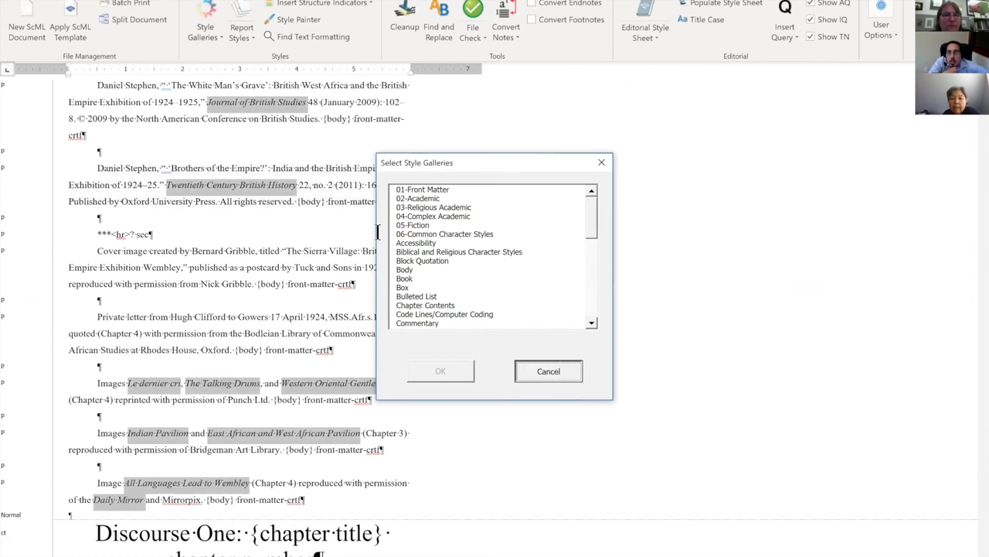
left_click(207, 23)
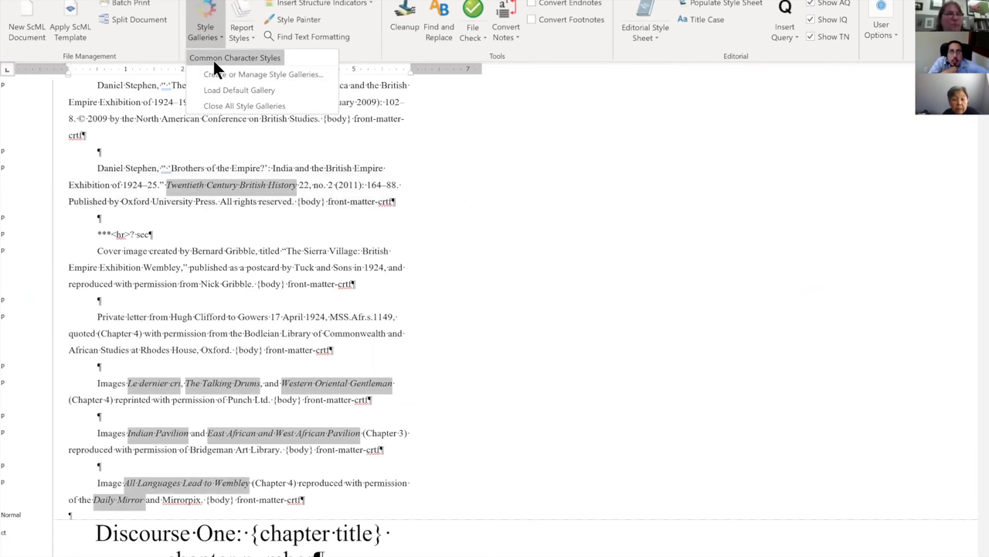
left_click(213, 60)
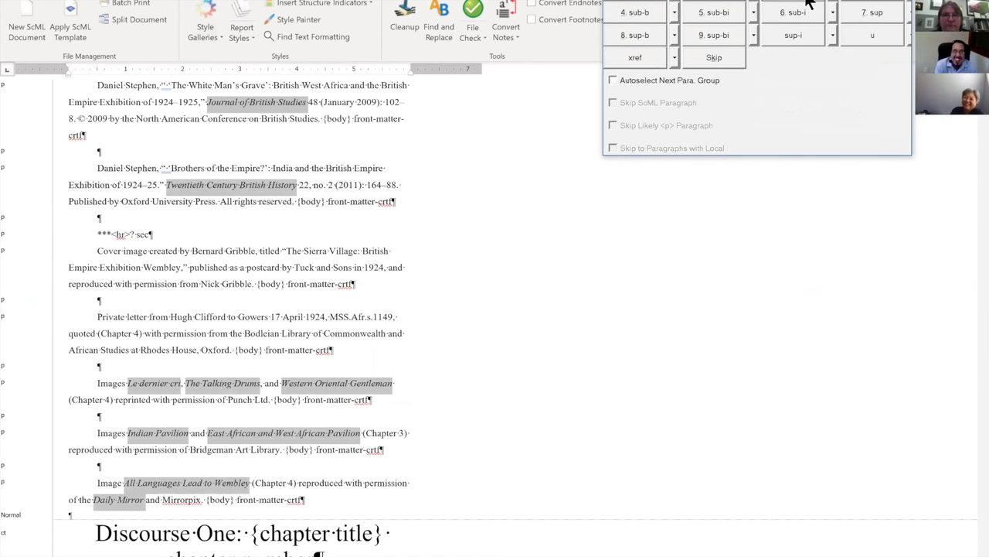
Scroll through the Chapter 3 body text, then go back to the Home ribbon.
scroll(676, 352, "down", 15)
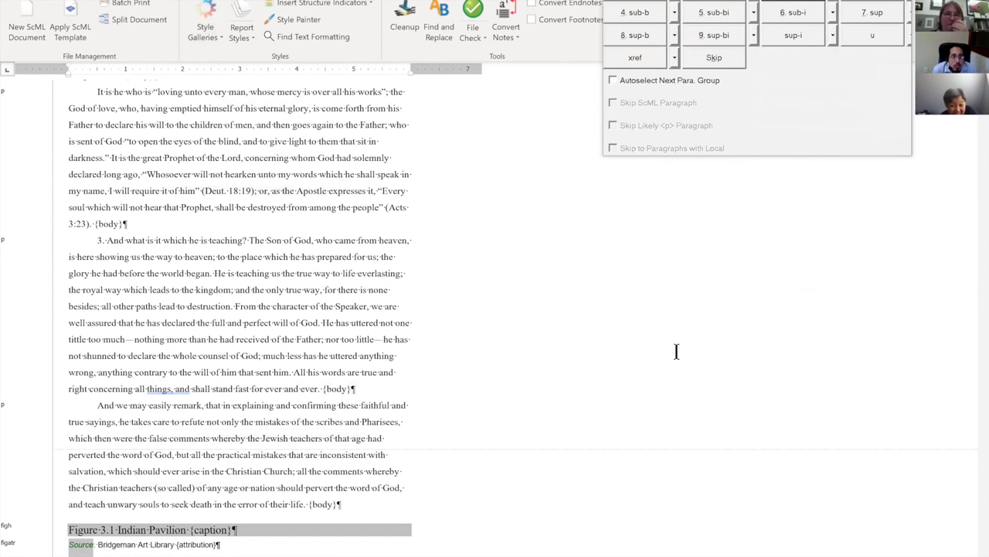
scroll(676, 351, "up", 1)
scroll(676, 352, "down", 5)
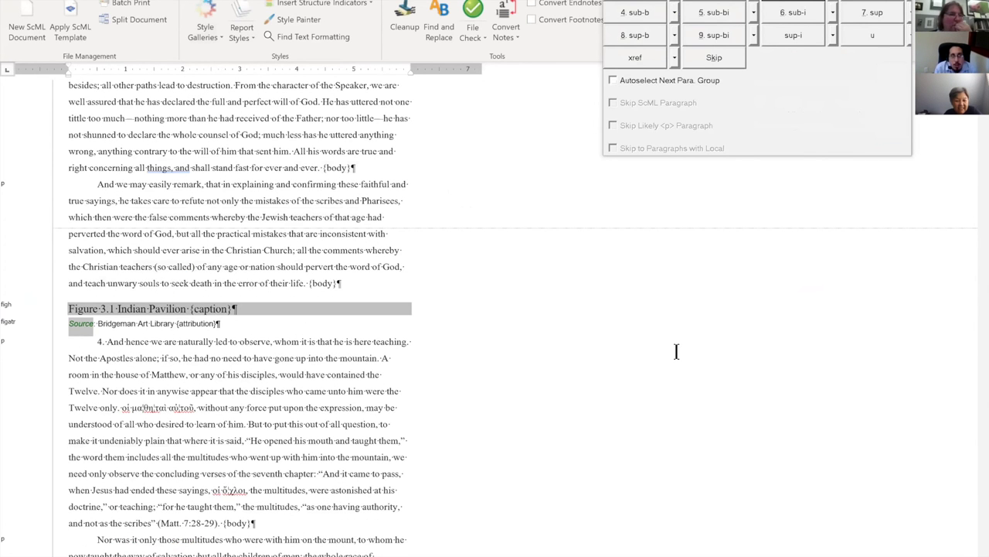
scroll(676, 352, "down", 3)
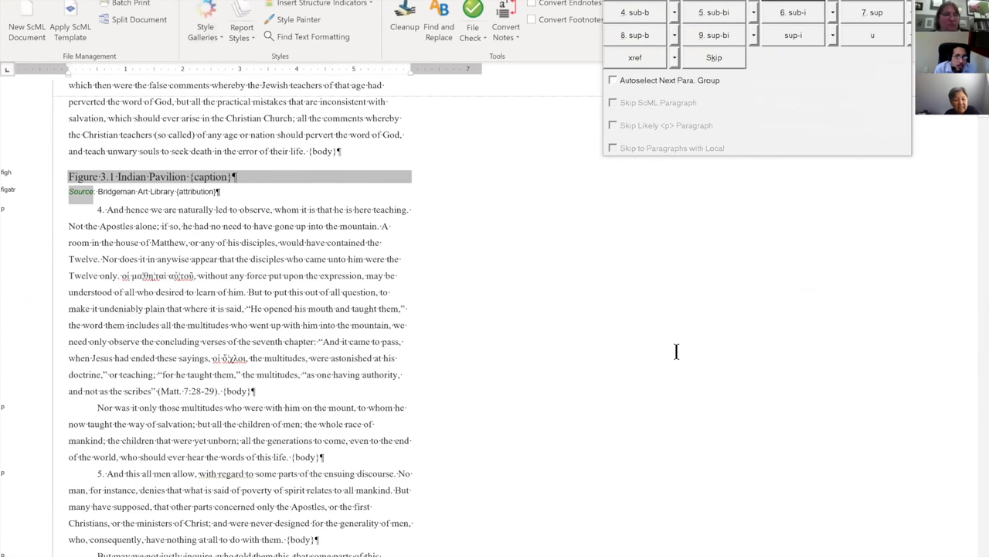
scroll(677, 351, "down", 3)
scroll(676, 352, "up", 3)
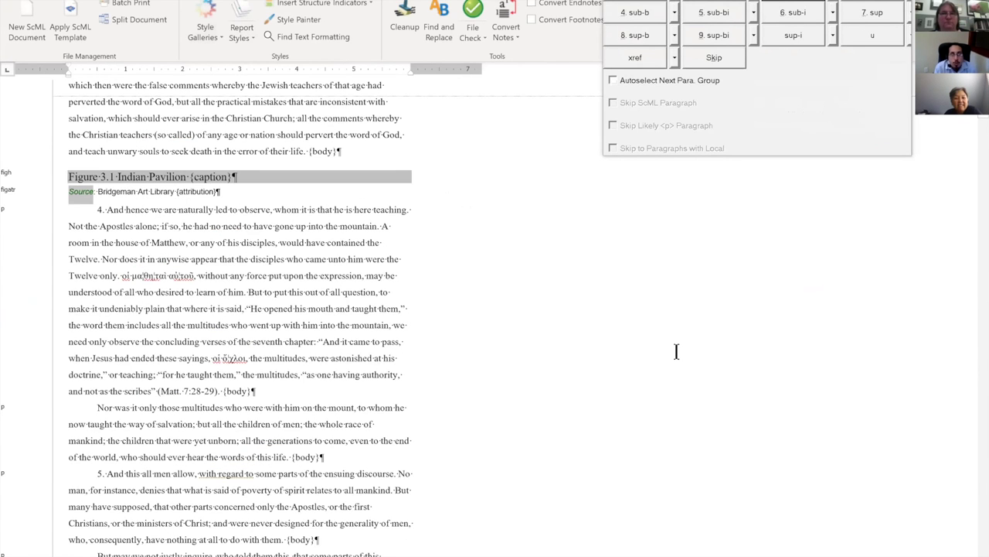
scroll(677, 352, "up", 9)
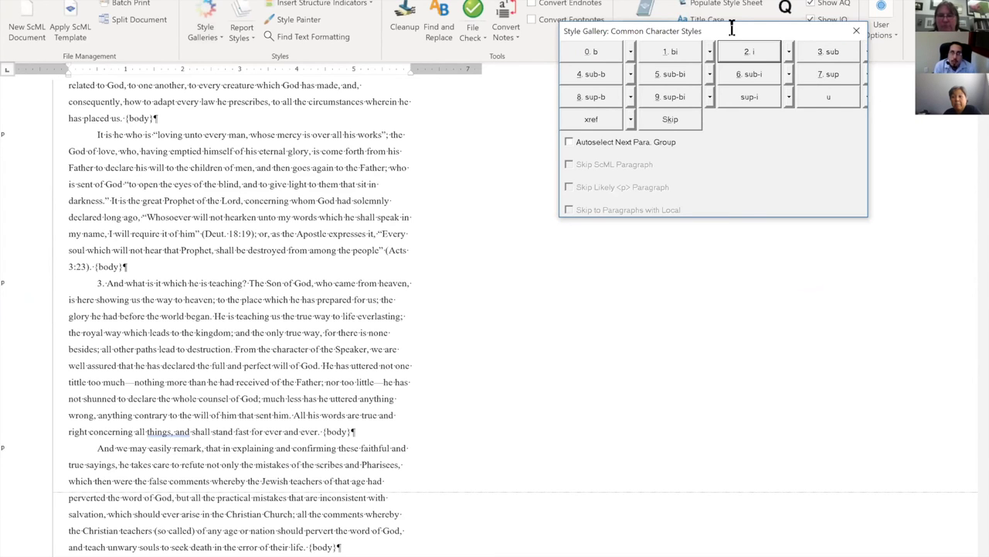
left_click(531, 246)
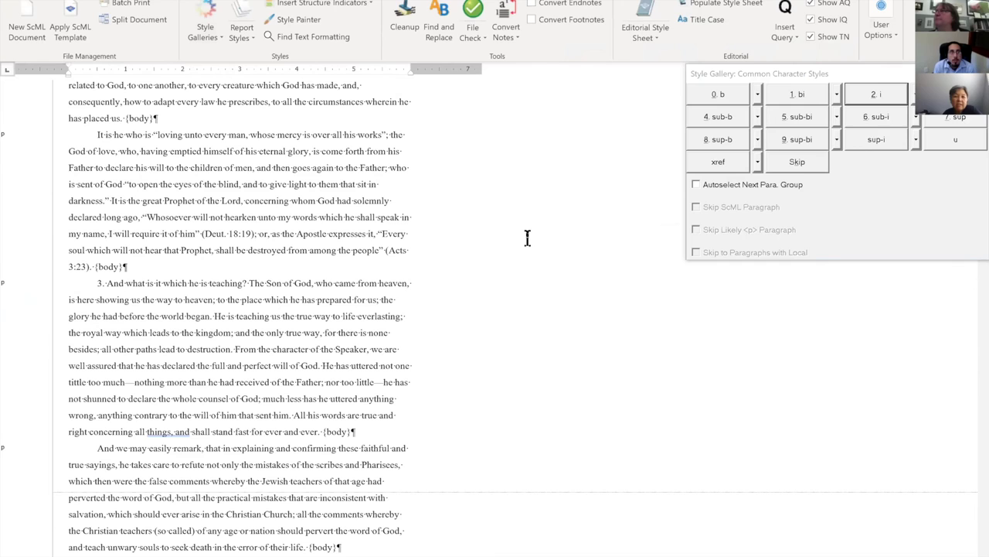
left_click(58, 1)
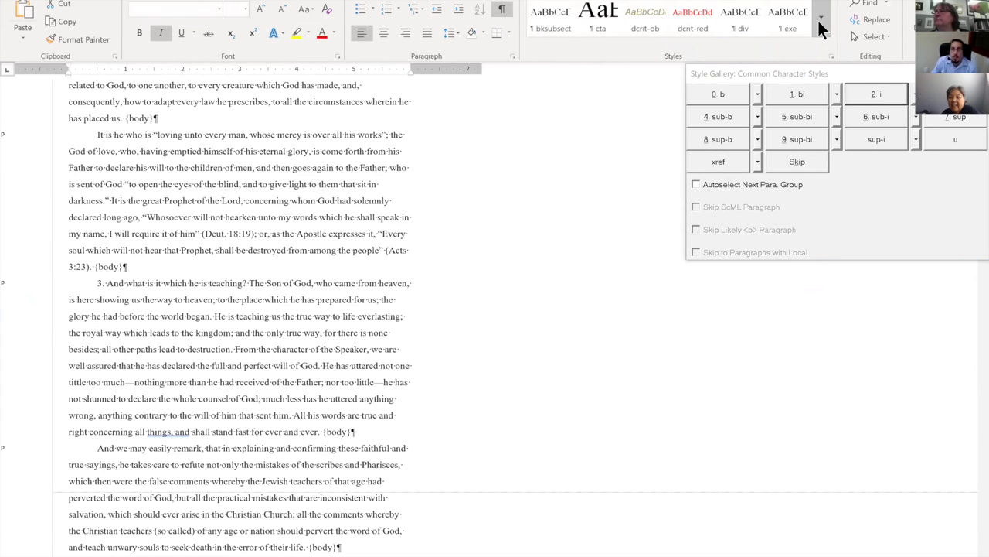
Find Style2 in the expanded Styles gallery and select all 21 of its instances.
left_click(819, 24)
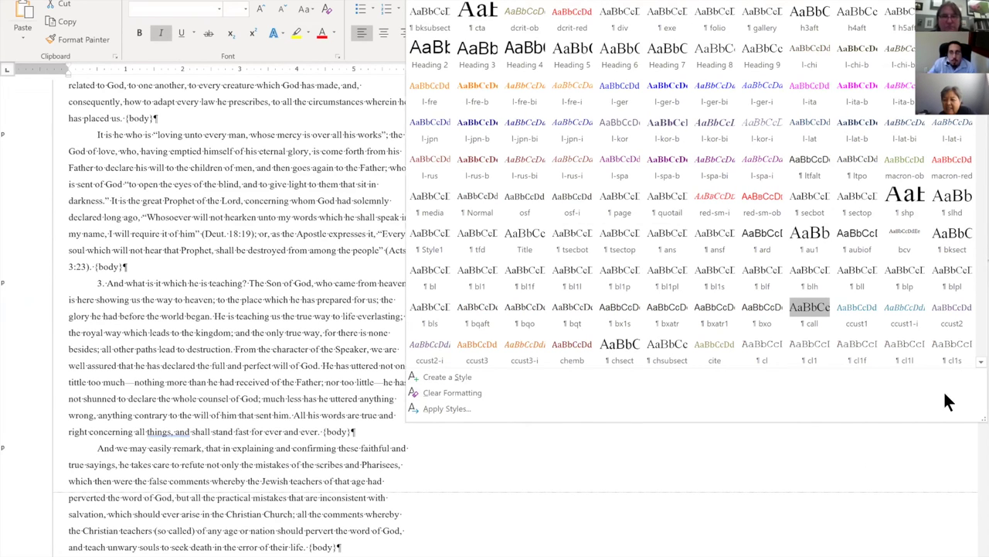
scroll(936, 68, "down", 1)
scroll(696, 185, "up", 1)
scroll(695, 186, "down", 1)
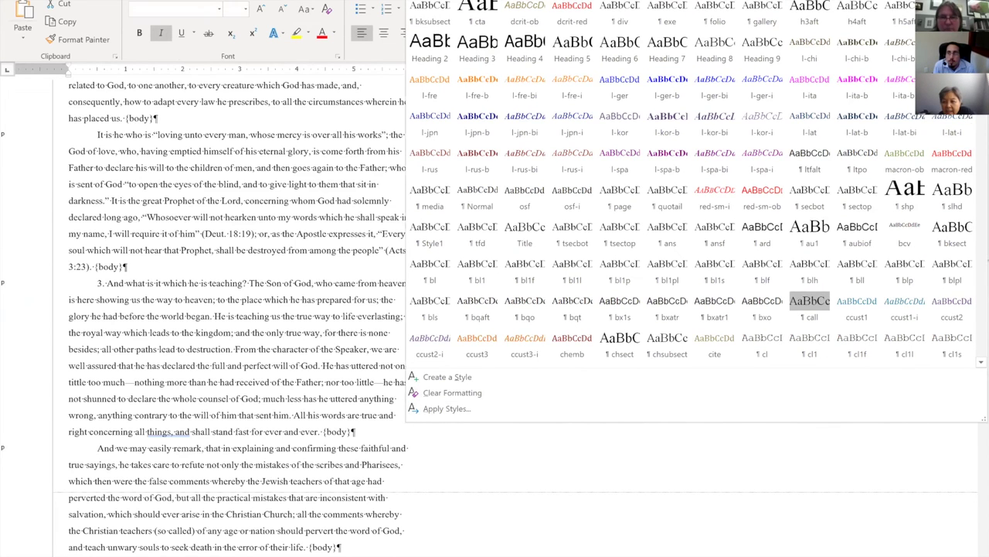
scroll(696, 186, "down", 2)
scroll(525, 332, "down", 3)
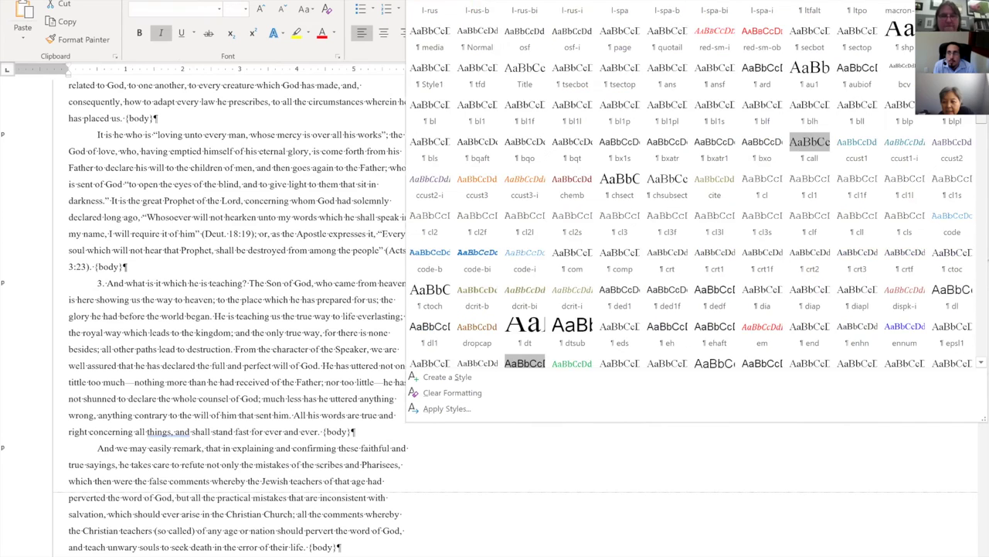
scroll(691, 185, "down", 5)
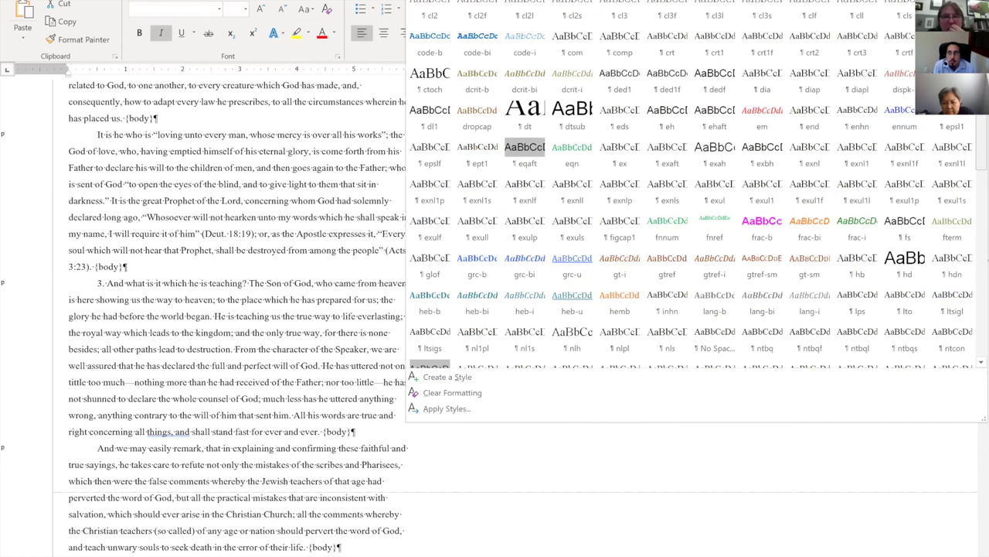
scroll(696, 186, "down", 5)
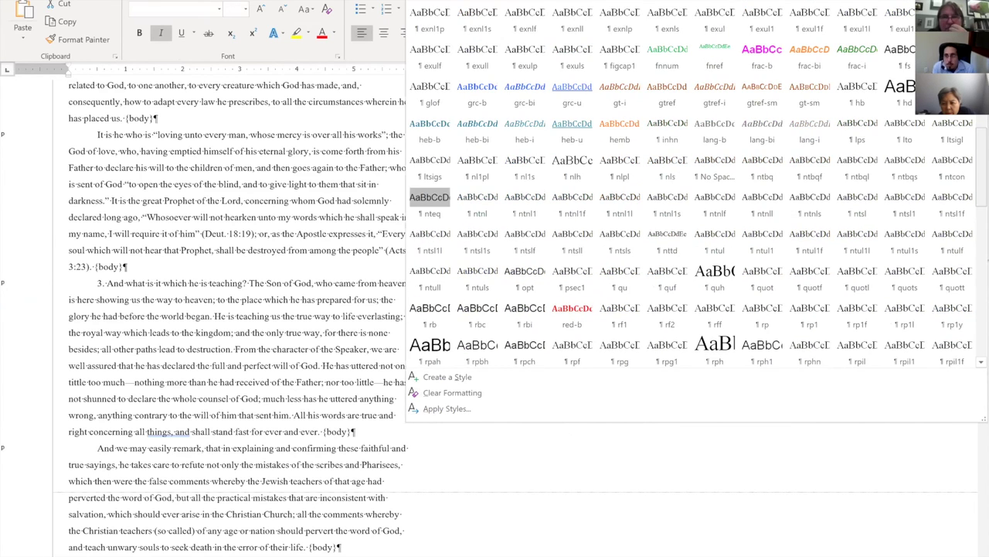
scroll(691, 186, "down", 3)
scroll(696, 185, "down", 3)
scroll(696, 186, "down", 3)
scroll(696, 185, "down", 2)
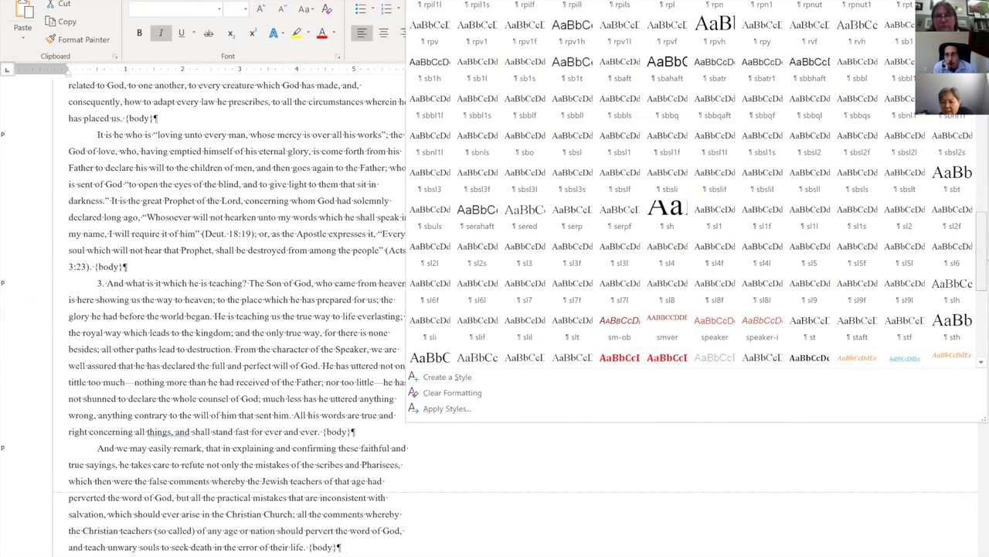
scroll(699, 184, "down", 1)
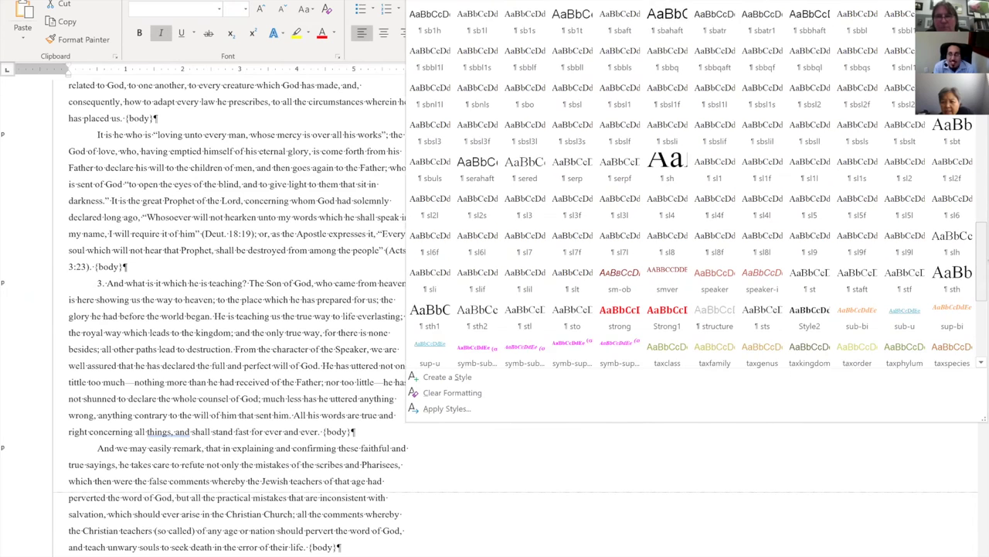
scroll(696, 186, "down", 1)
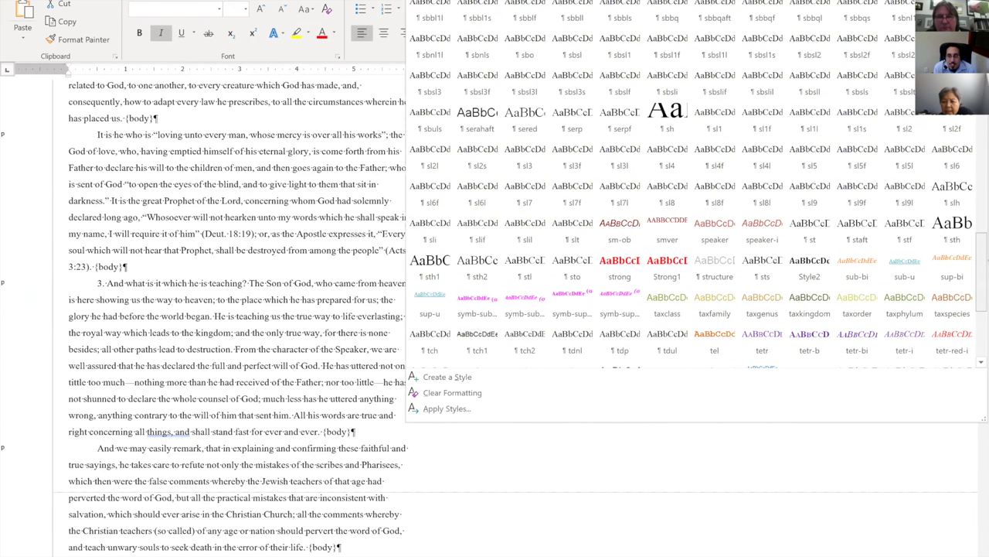
scroll(695, 186, "down", 2)
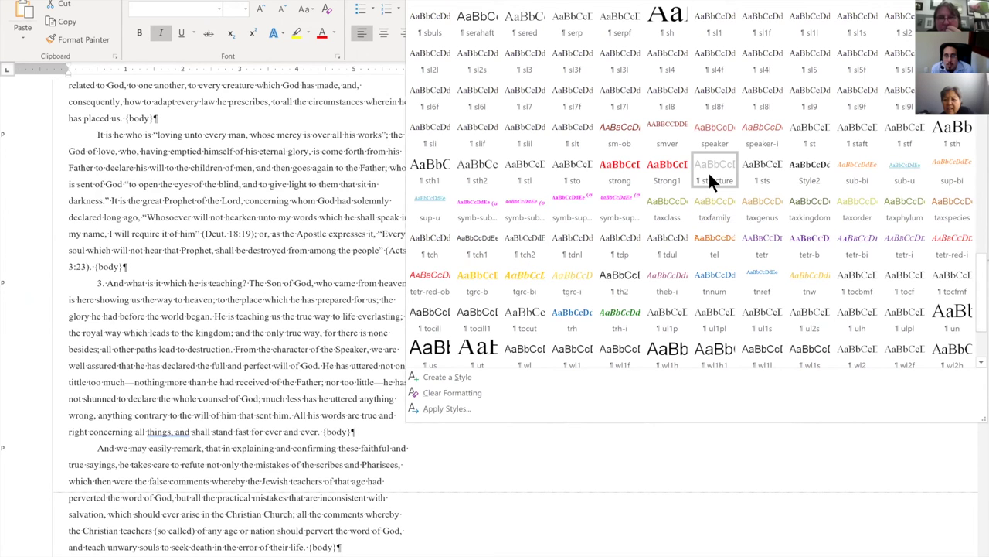
right_click(821, 175)
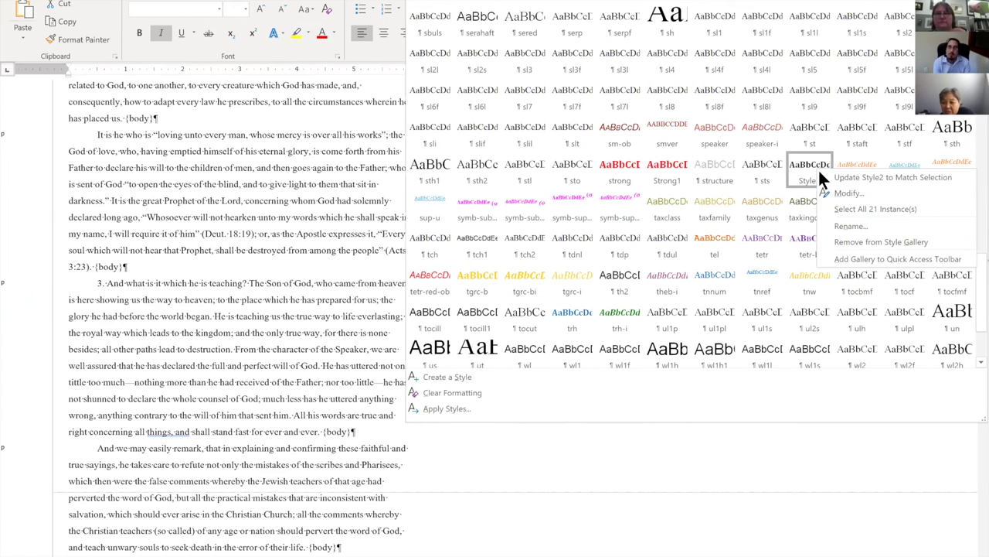
left_click(848, 209)
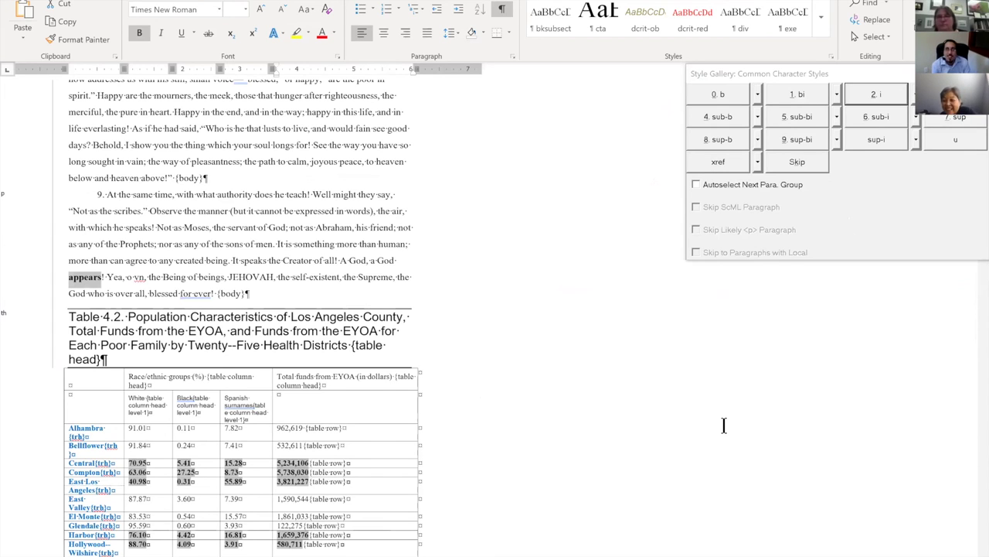
Tag all selected Style2 text with the ScML b style, then switch to the Scribe page.
left_click_drag(887, 78, 799, 84)
left_click(636, 99)
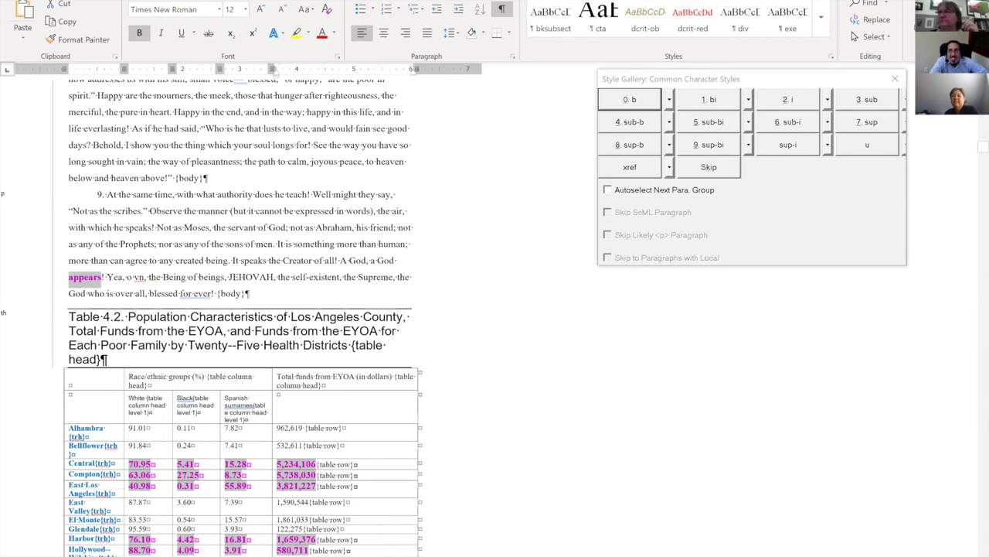
key("alt+Tab")
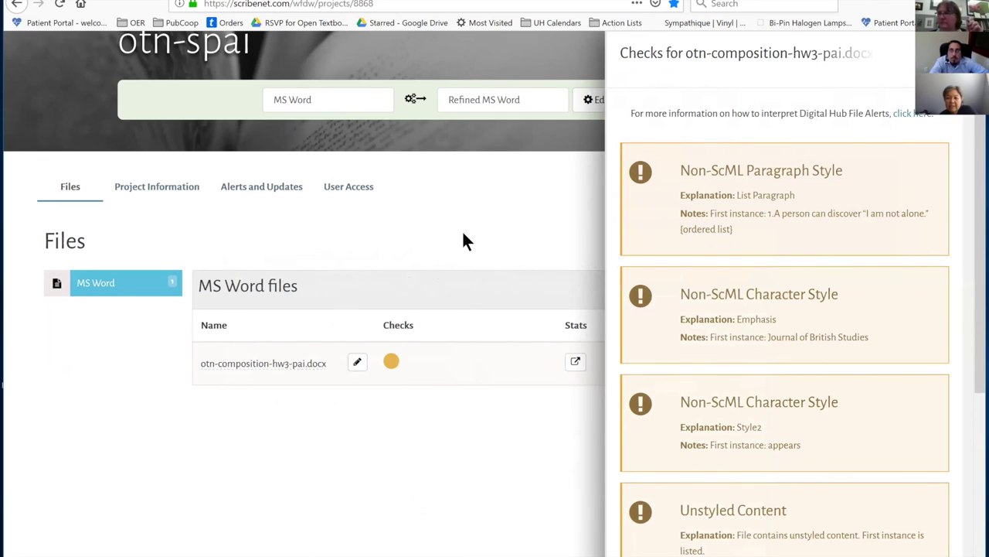
Close the Checks panel and open the otn-spai project's File Uploader.
left_click(935, 53)
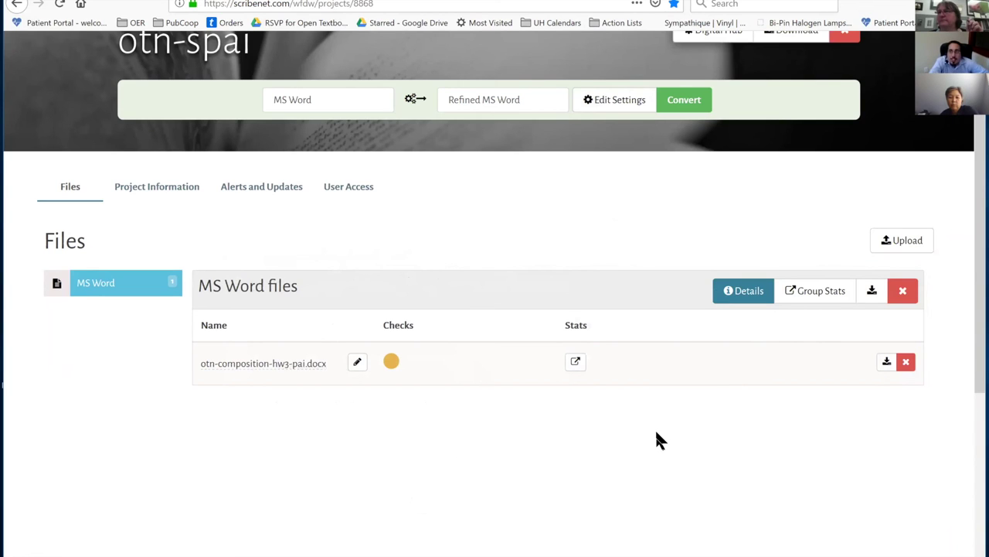
left_click(903, 241)
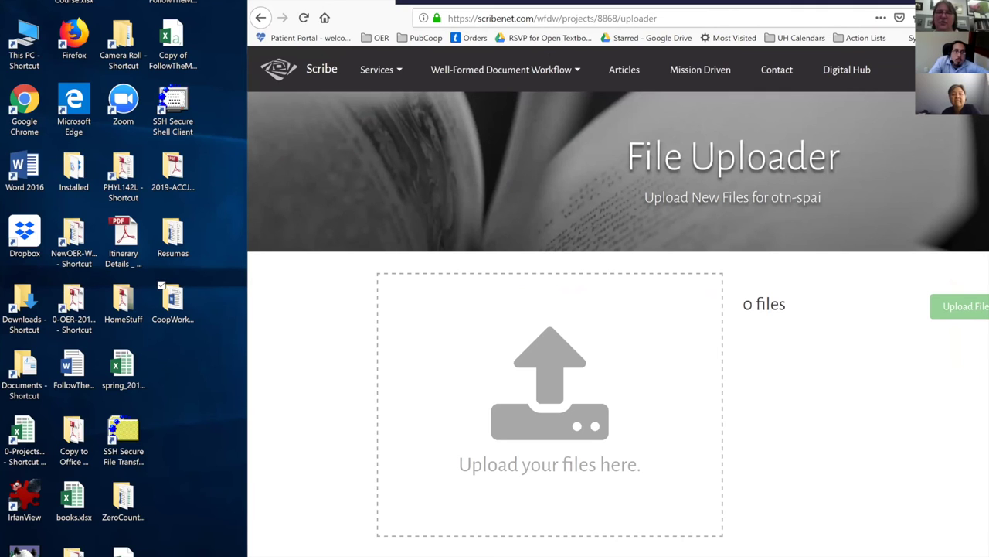
Upload the revised otn-composition-hw3-pai.docx and view its two remaining check alerts.
left_click_drag(988, 347, 572, 391)
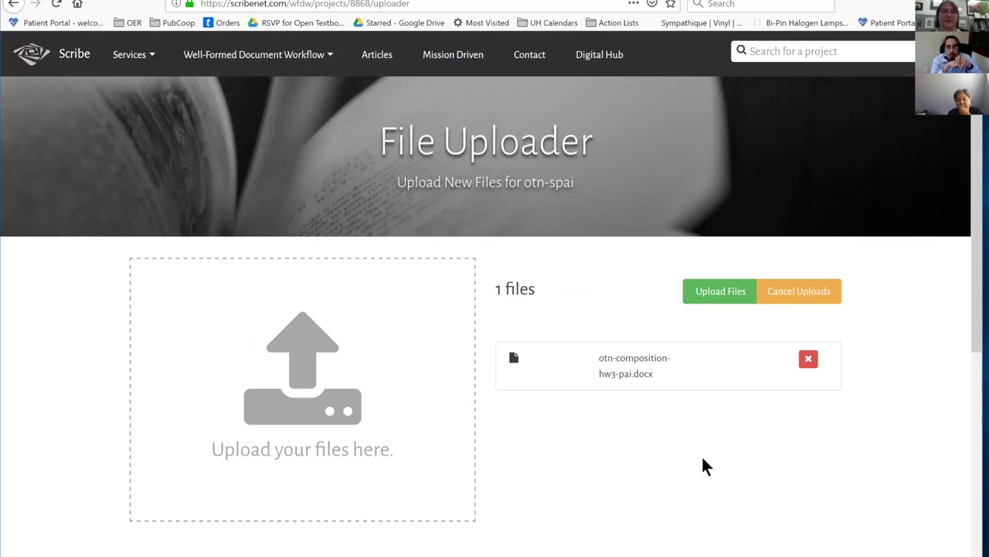
left_click(715, 294)
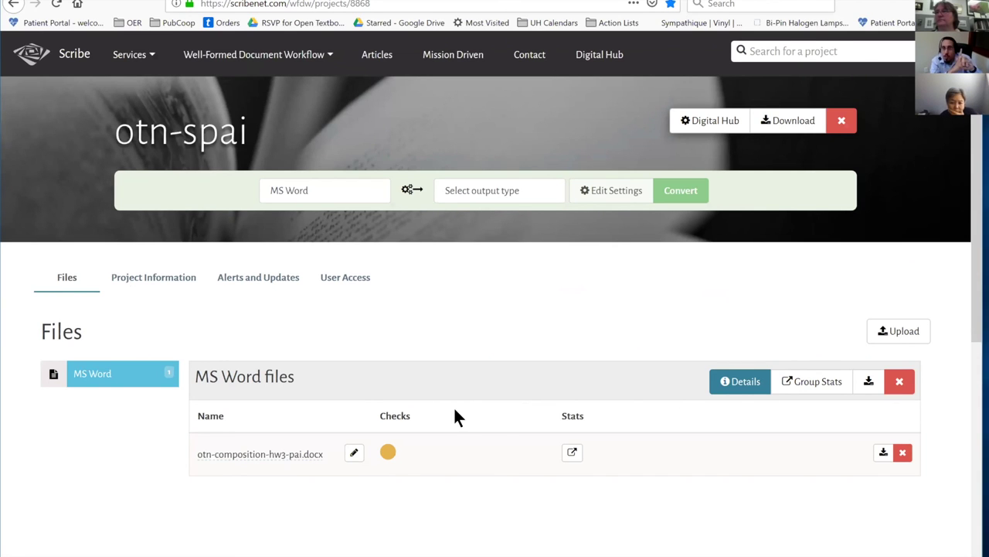
left_click(391, 453)
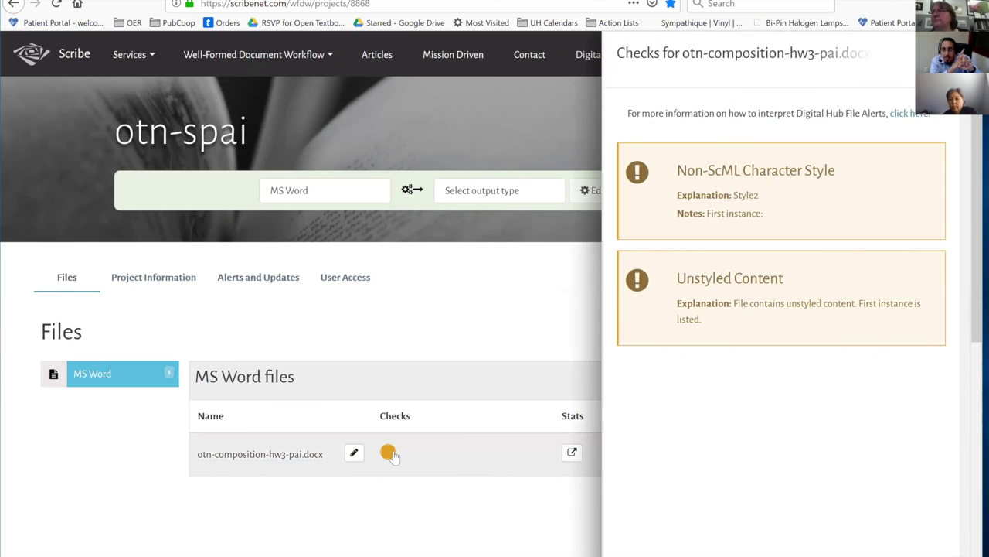